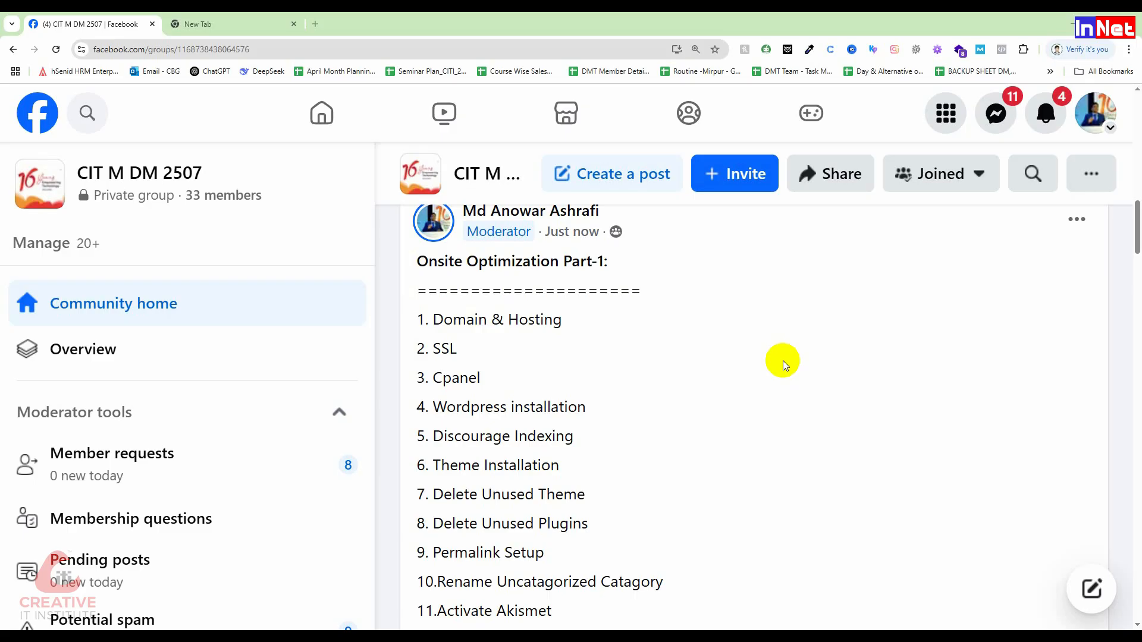
Switch to the blank new tab showing Google's start page
click(184, 20)
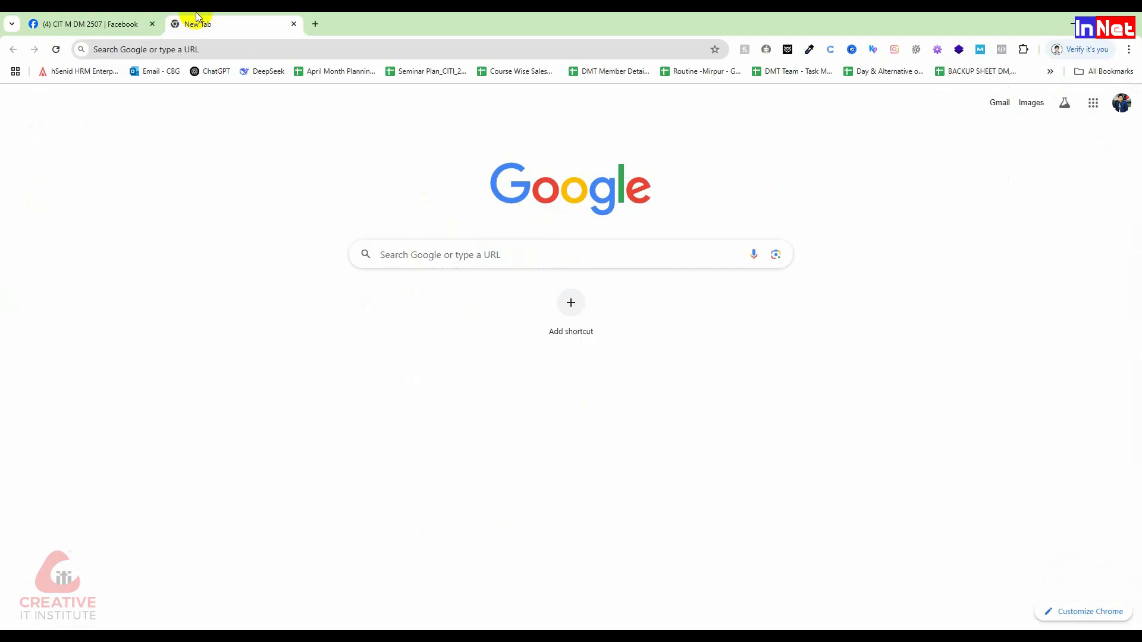
Load creativeitinstitute.com from the address bar in the new tab
click(186, 48)
text(creativeitinstitute.com)
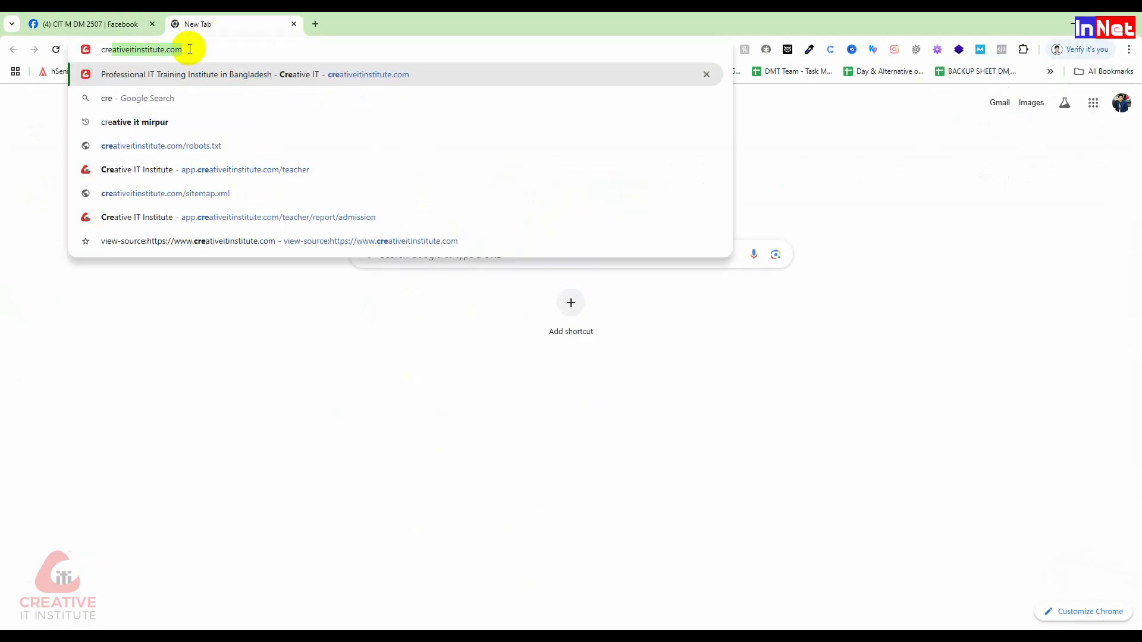
key(Return)
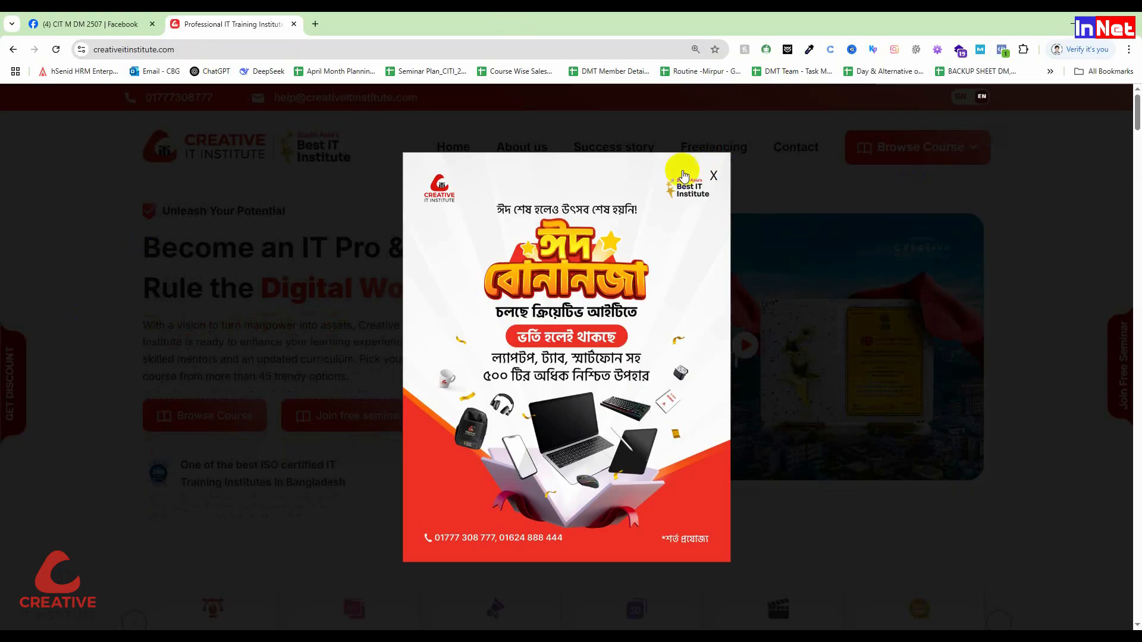
Dismiss the Eid promo popup and scroll back up to the 'Become an IT Pro' hero section
click(713, 176)
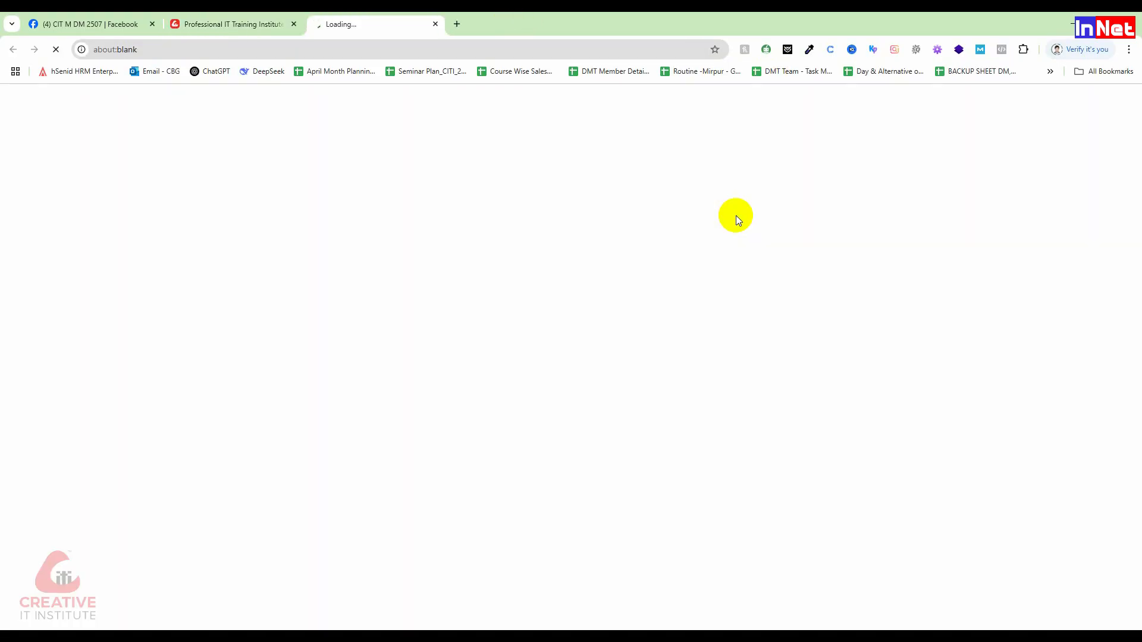
click(224, 24)
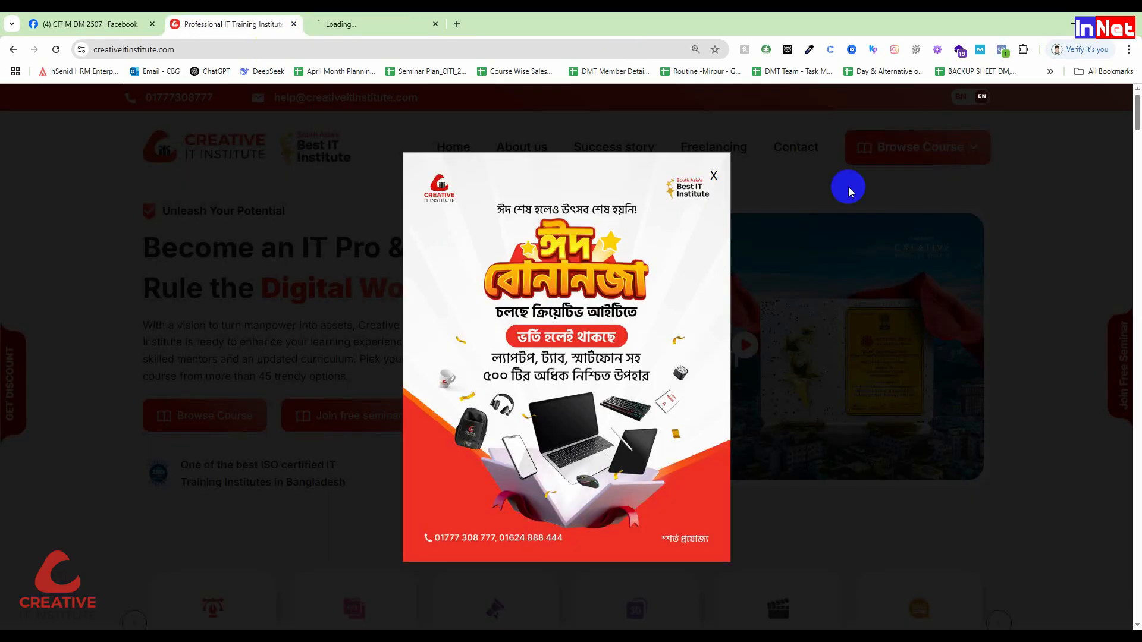
click(712, 177)
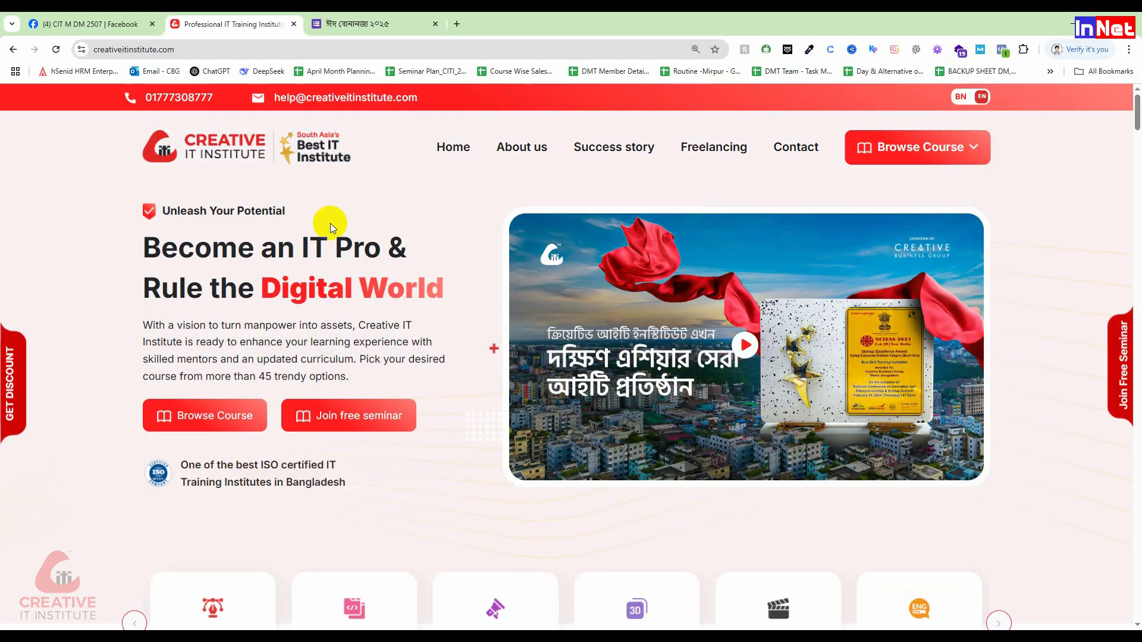
scroll(182, 371, down, 4)
scroll(349, 321, up, 2)
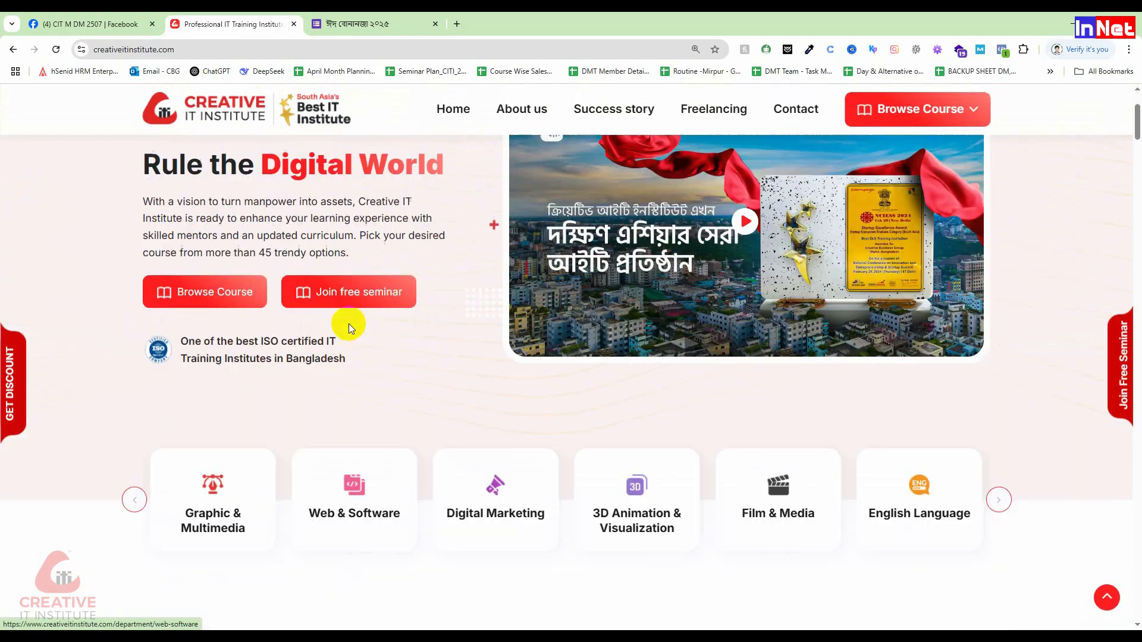
scroll(605, 300, up, 1)
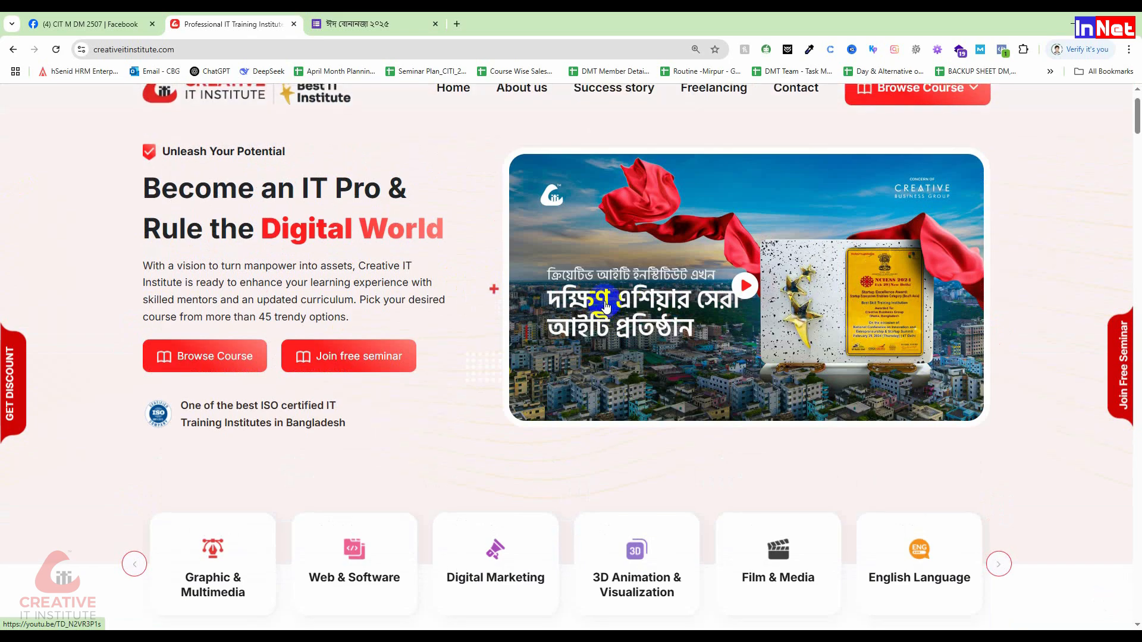
scroll(392, 238, up, 1)
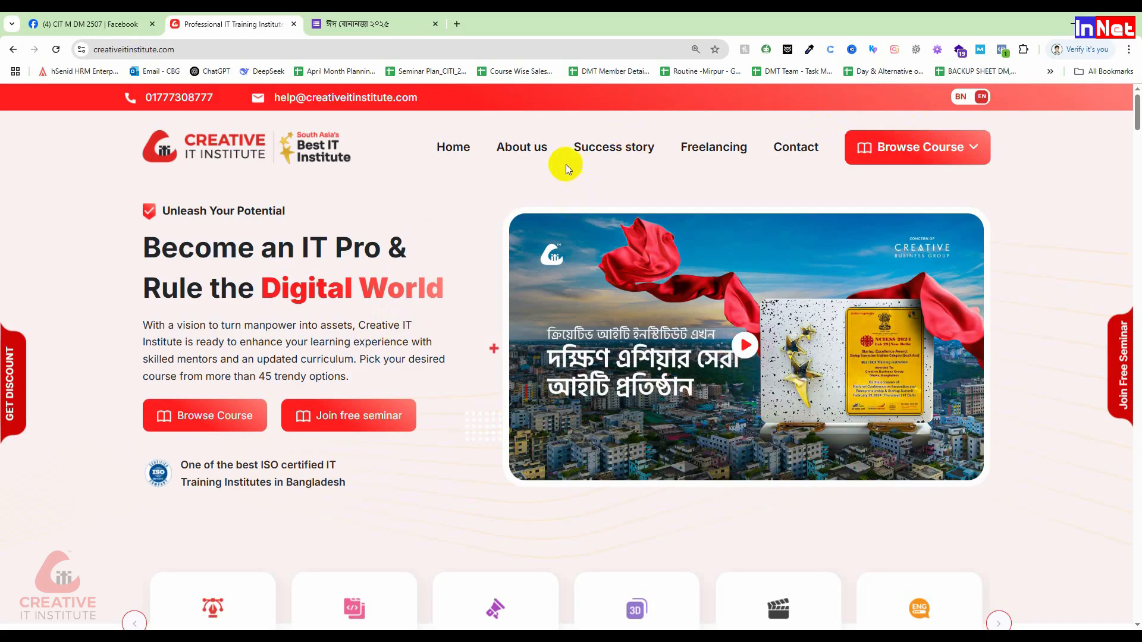
Visit About Us and Success Stories, closing the Eid popup on each, then go to Freelancing
click(529, 154)
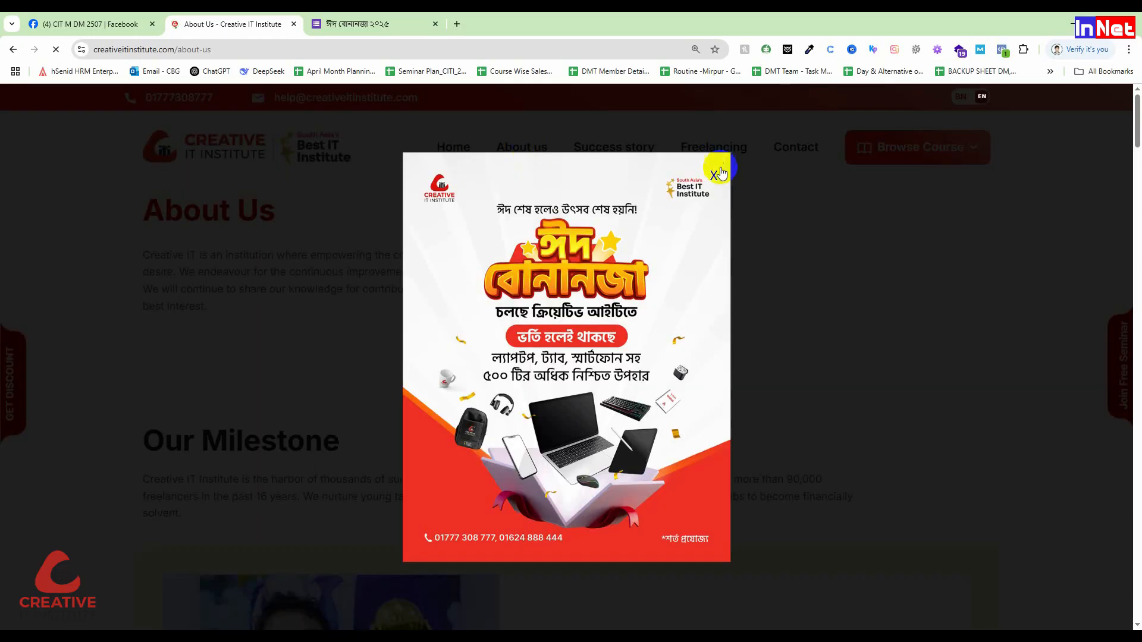
click(768, 338)
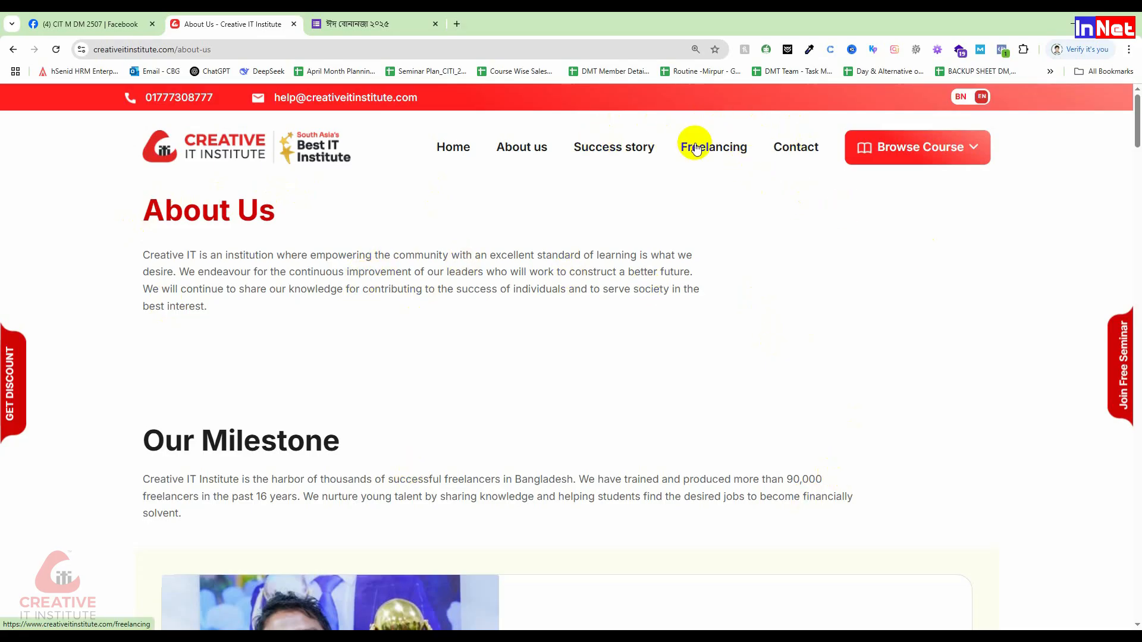
click(622, 142)
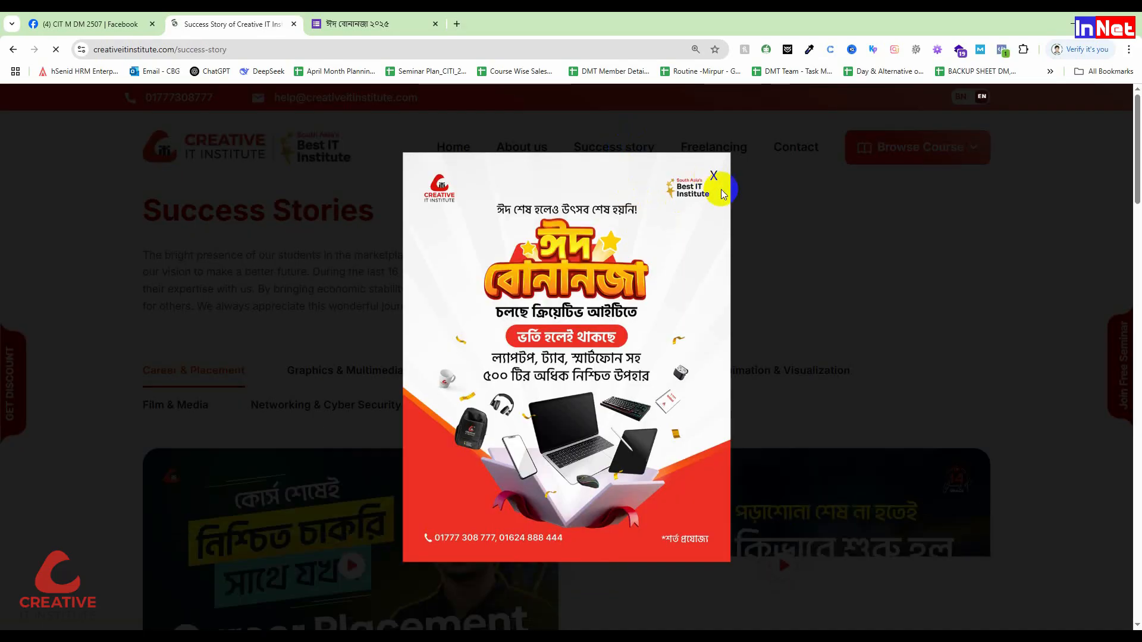
click(713, 177)
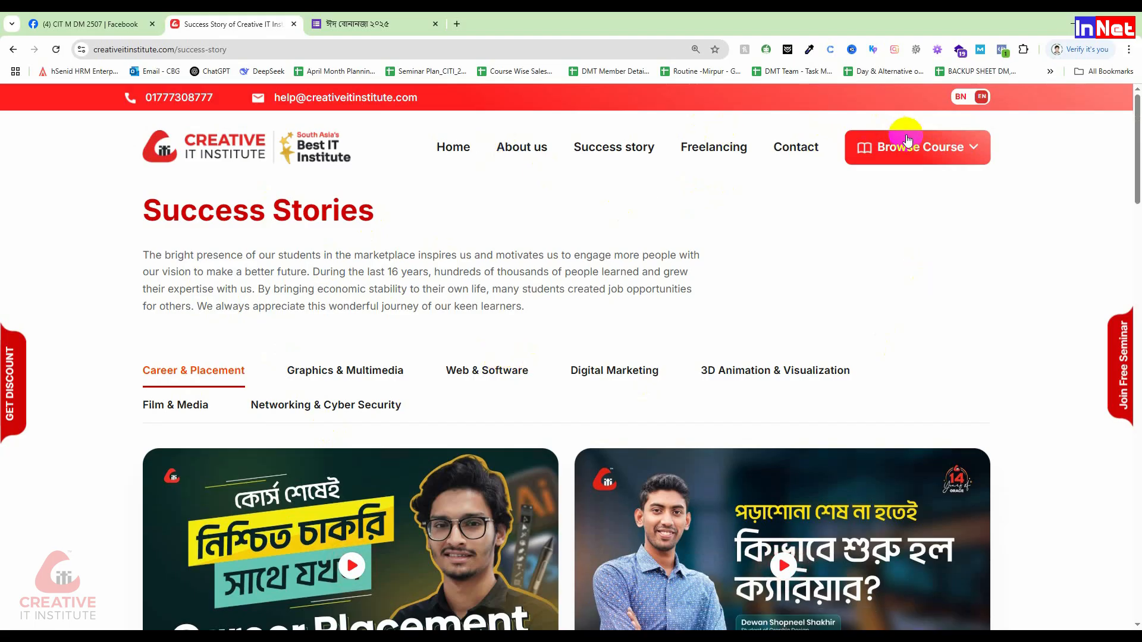
click(733, 150)
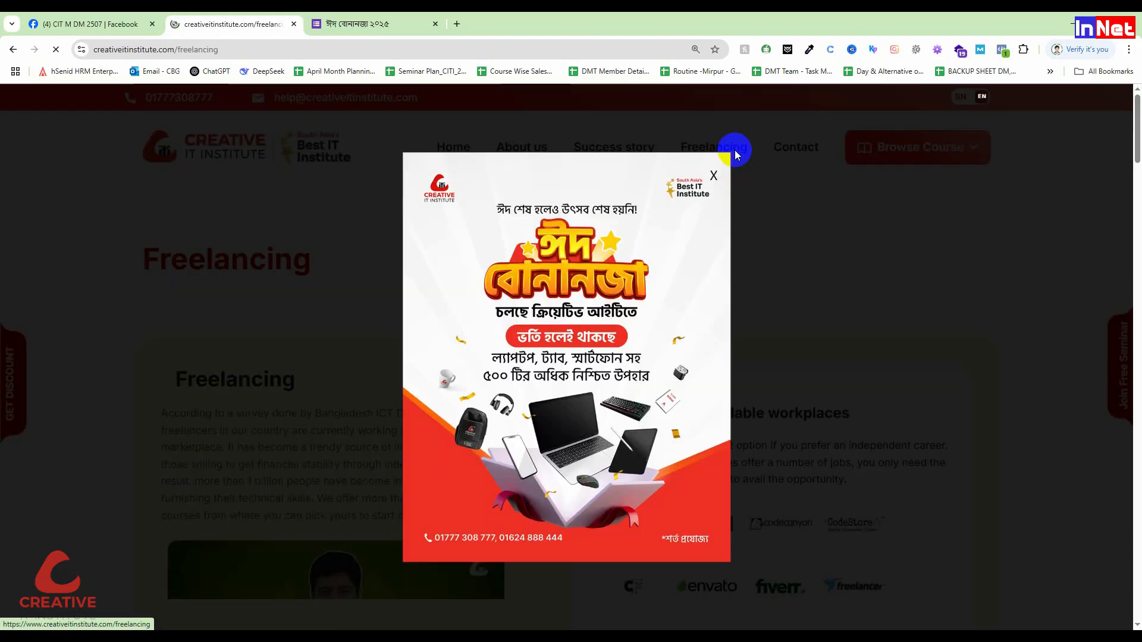
Close the Eid popup over the Freelancing page and scroll down to its admission section and footer
click(711, 176)
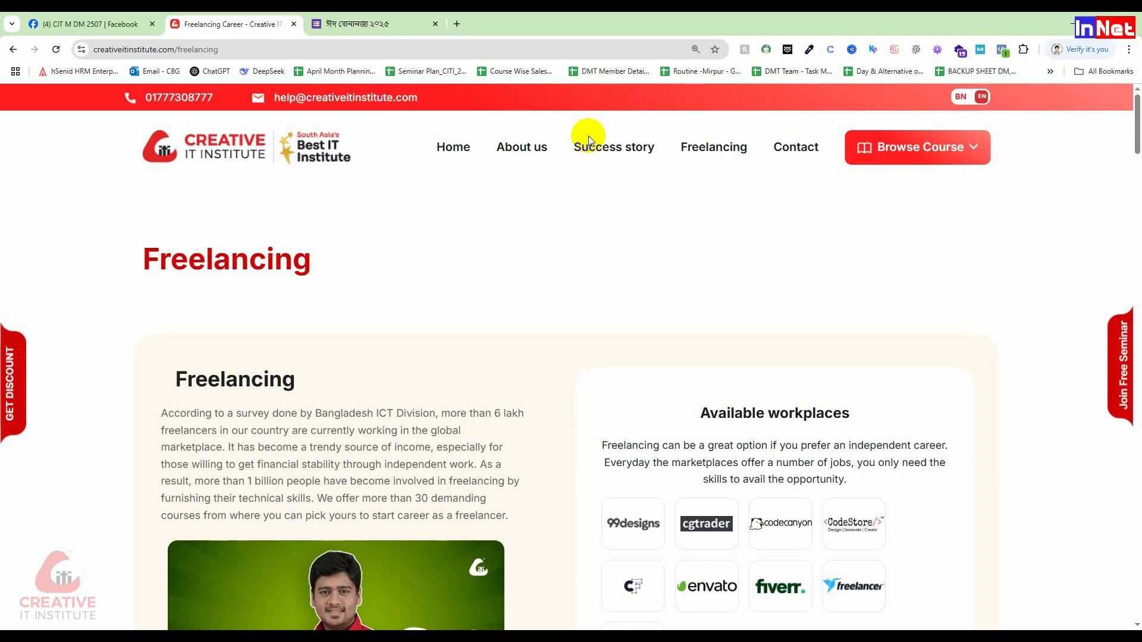
drag(1137, 137, 1137, 625)
Go back to the Facebook group post tab and close the Eid promo form tab
scroll(647, 465, up, 5)
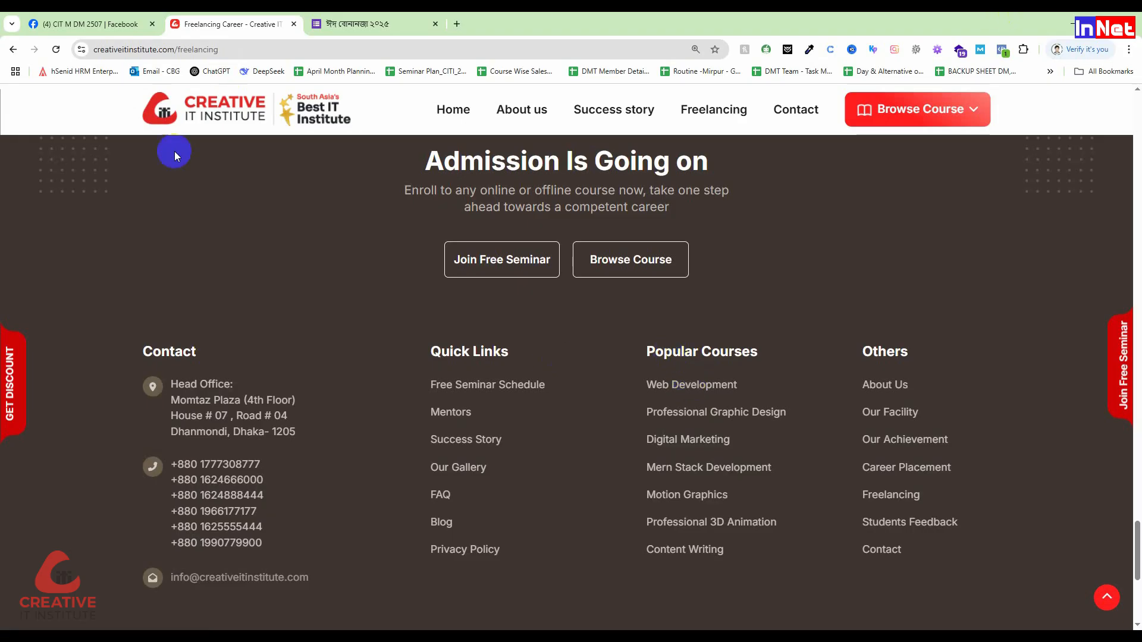
click(89, 24)
click(435, 24)
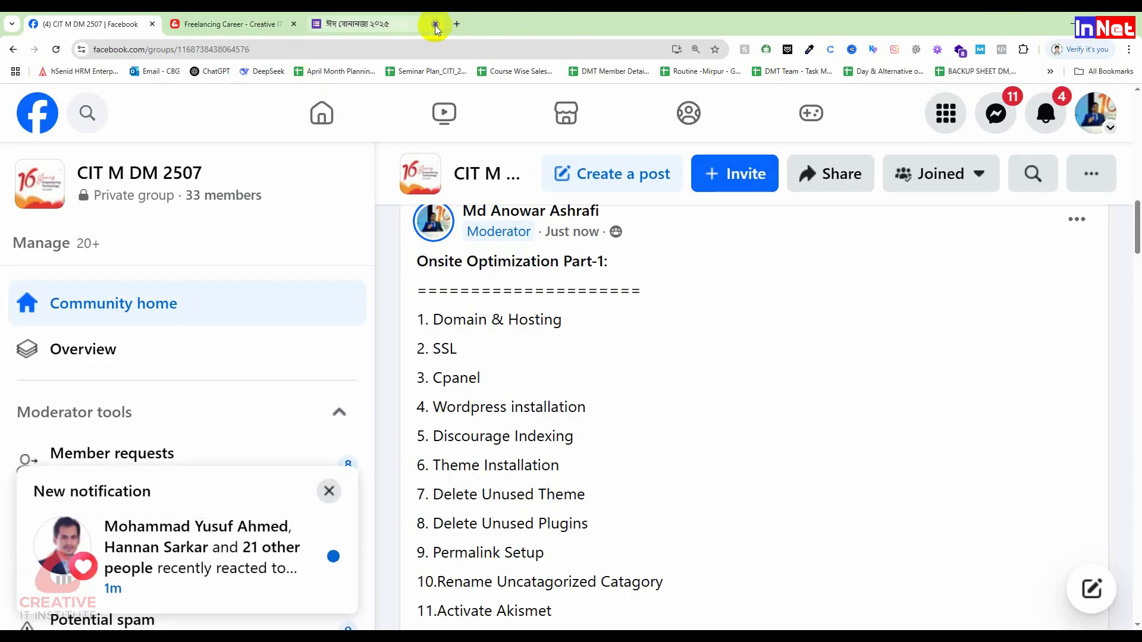
Dismiss the notification popup, highlight the 'Onsite Optimization Part-1:' title, and scroll to the 12-item checklist
click(329, 493)
drag(416, 262, 620, 265)
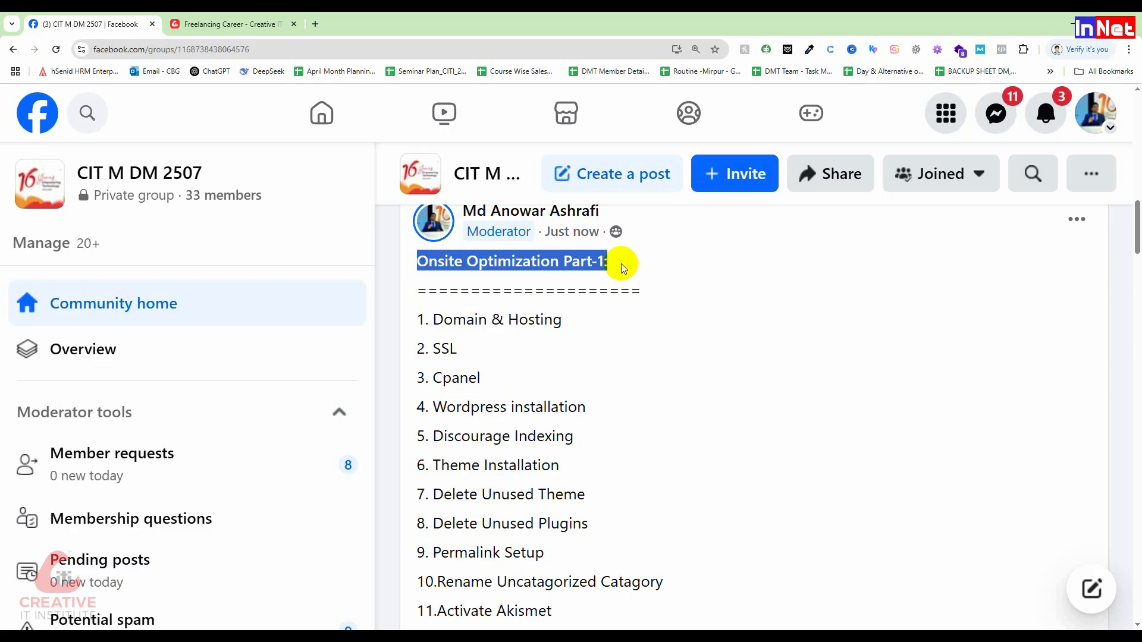
scroll(572, 345, down, 1)
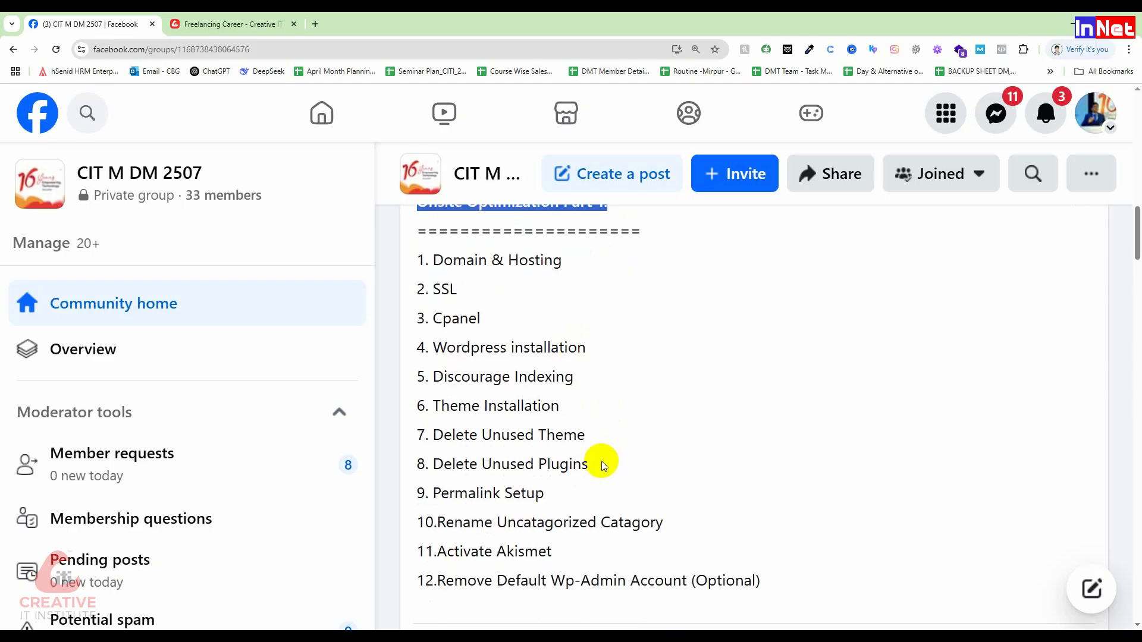
Highlight the Domain & Hosting and SSL items, then zoom the page to 200% with Ctrl+Plus
click(513, 264)
drag(562, 261, 434, 259)
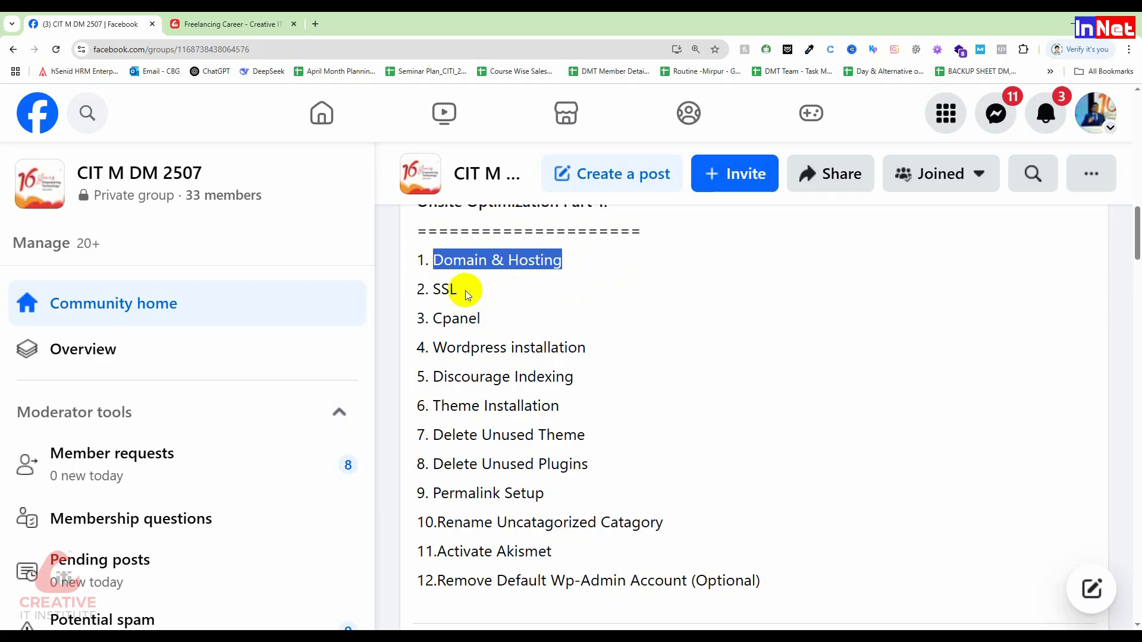
double_click(445, 289)
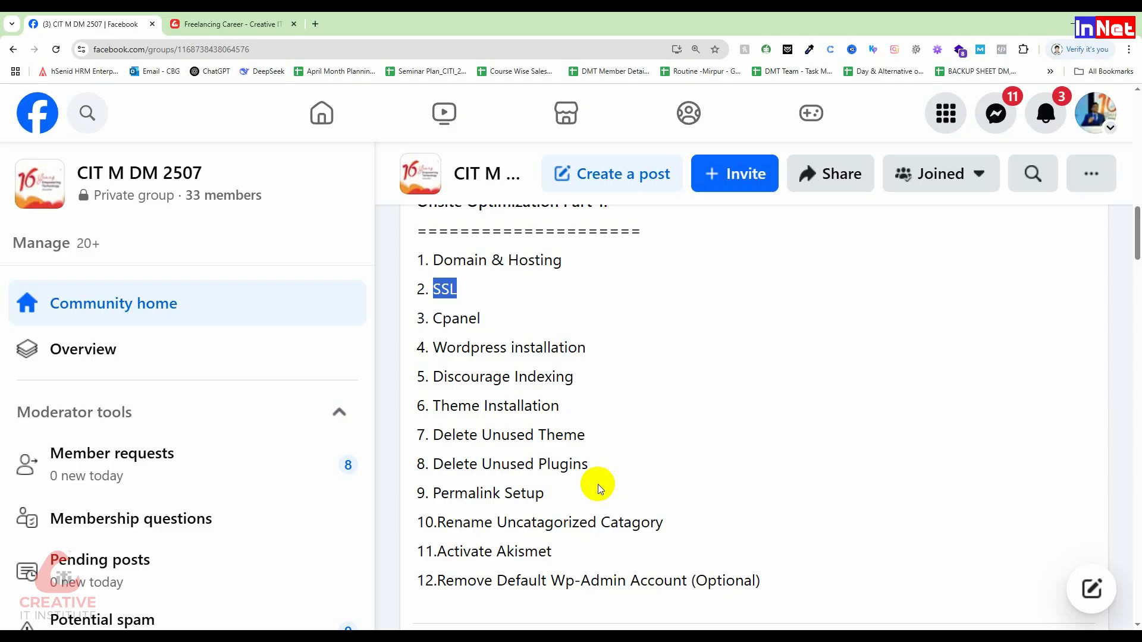
click(785, 482)
key(ctrl+plus)
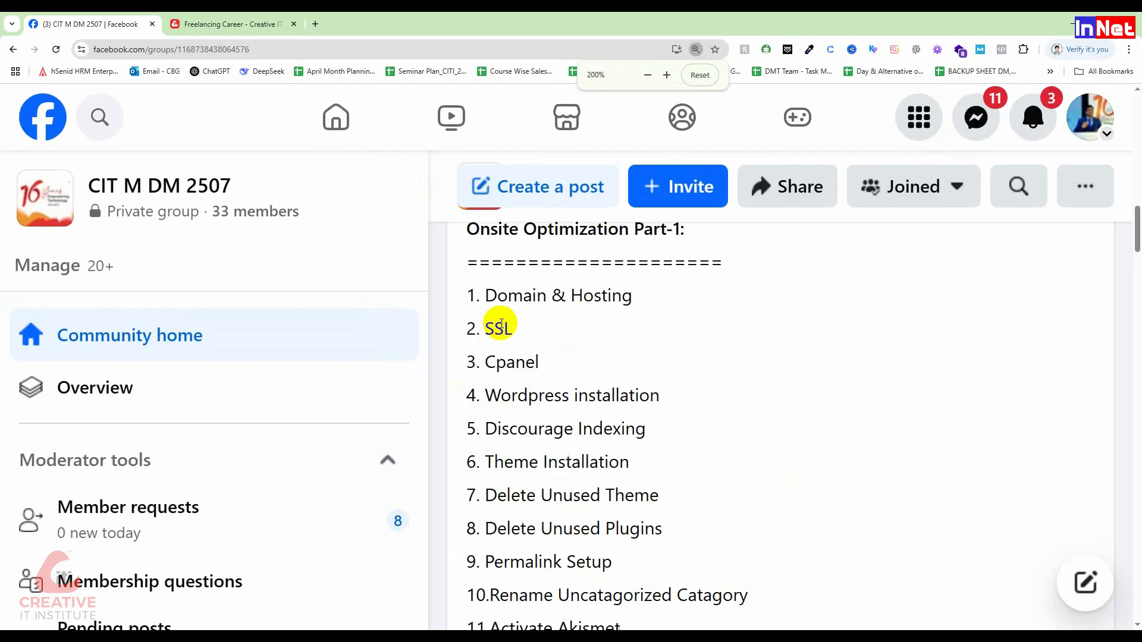
Point out the Cpanel checklist item, then close the Freelancing Career tab
drag(483, 363, 491, 363)
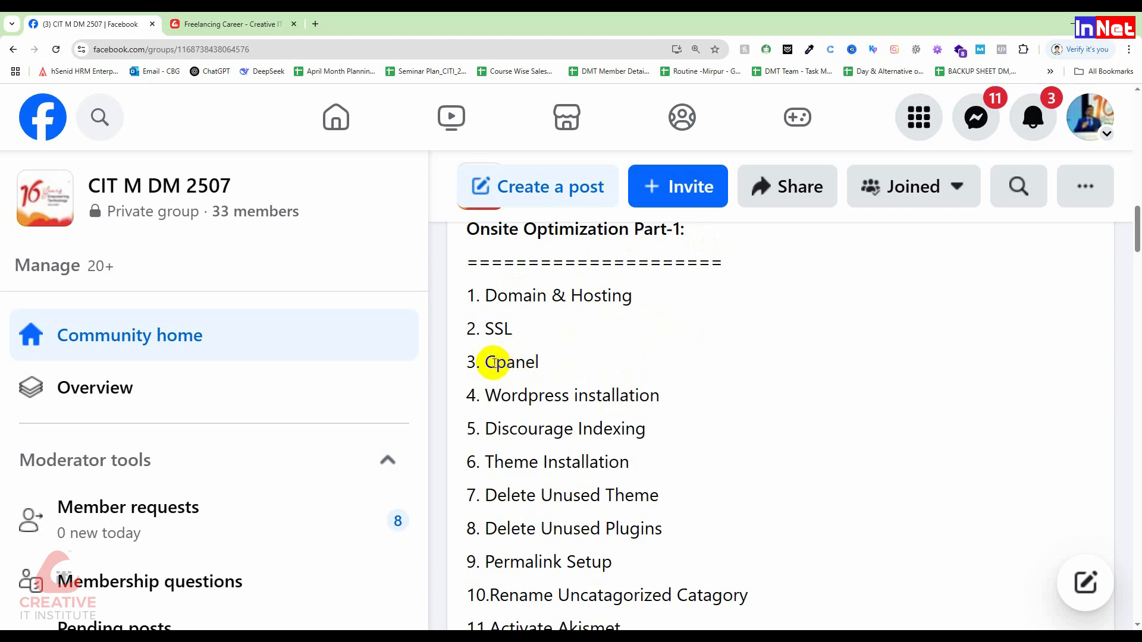
click(541, 387)
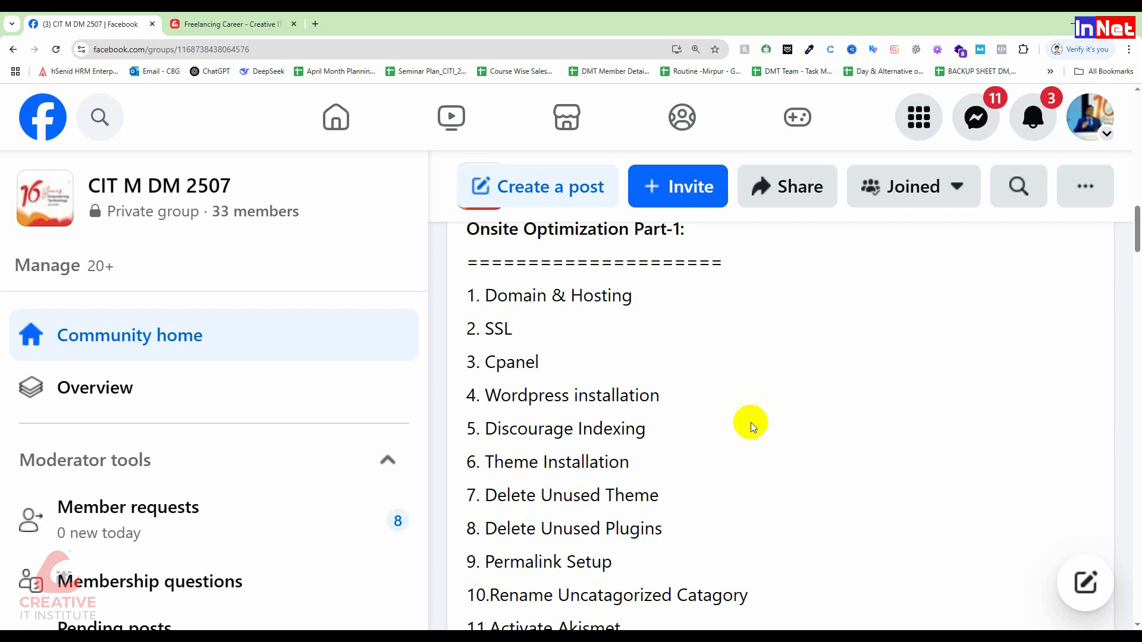
click(255, 23)
click(293, 24)
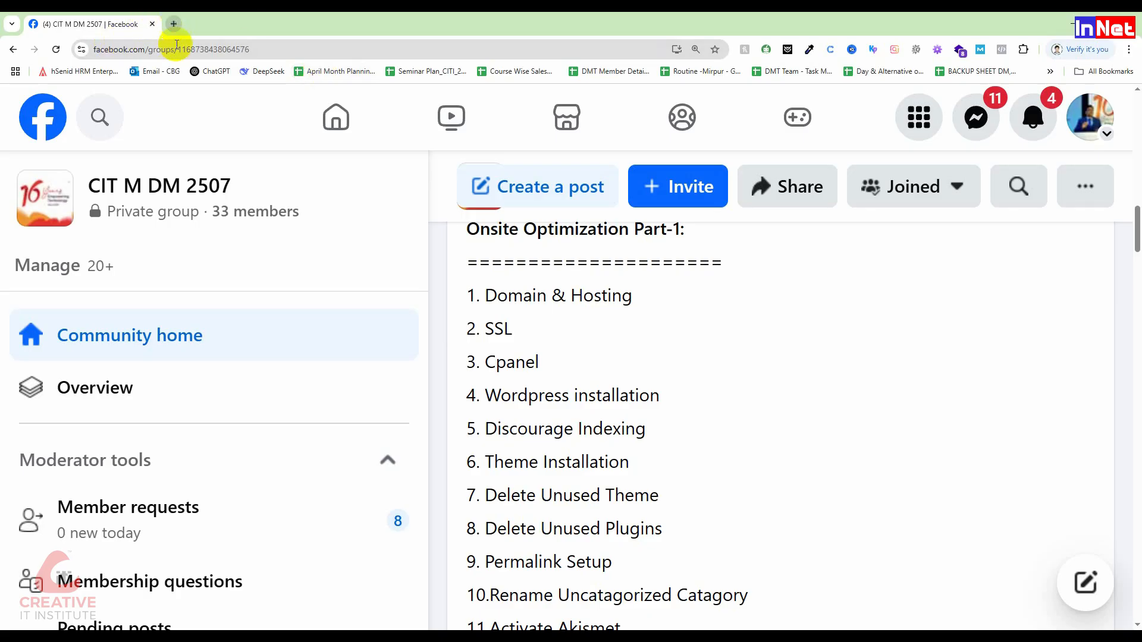
Enter dmtmirpur.com/cpanel in the address bar and load the Namecheap cPanel login page
click(173, 23)
text(dmt)
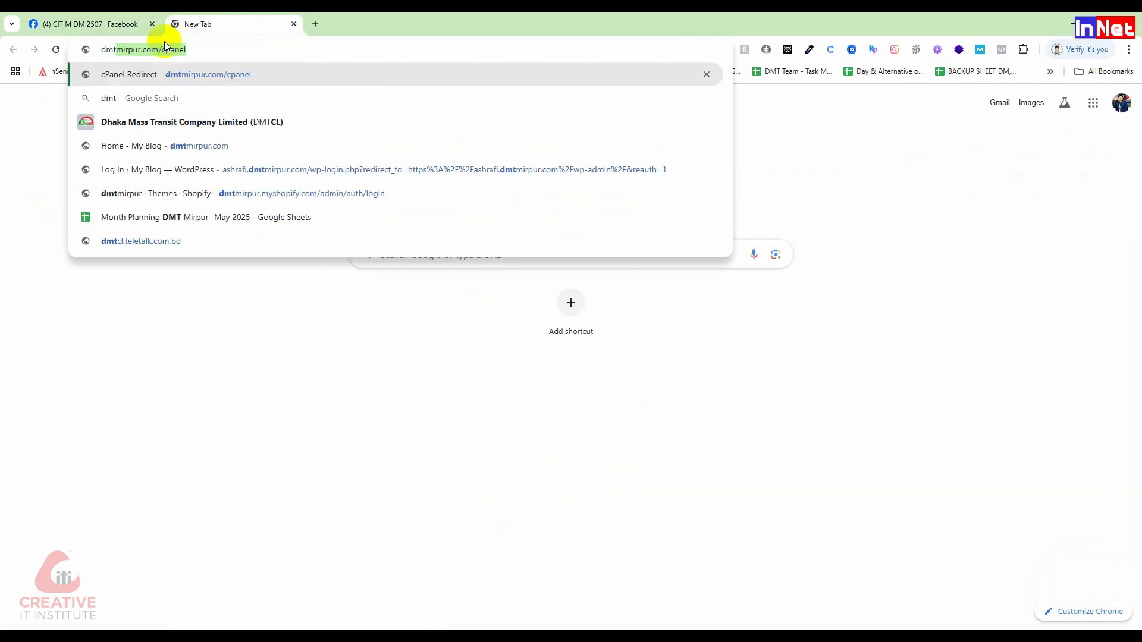
key(Right)
key(BackSpace)
key(BackSpace)
key(BackSpace)
key(BackSpace)
key(BackSpace)
key(BackSpace)
key(BackSpace)
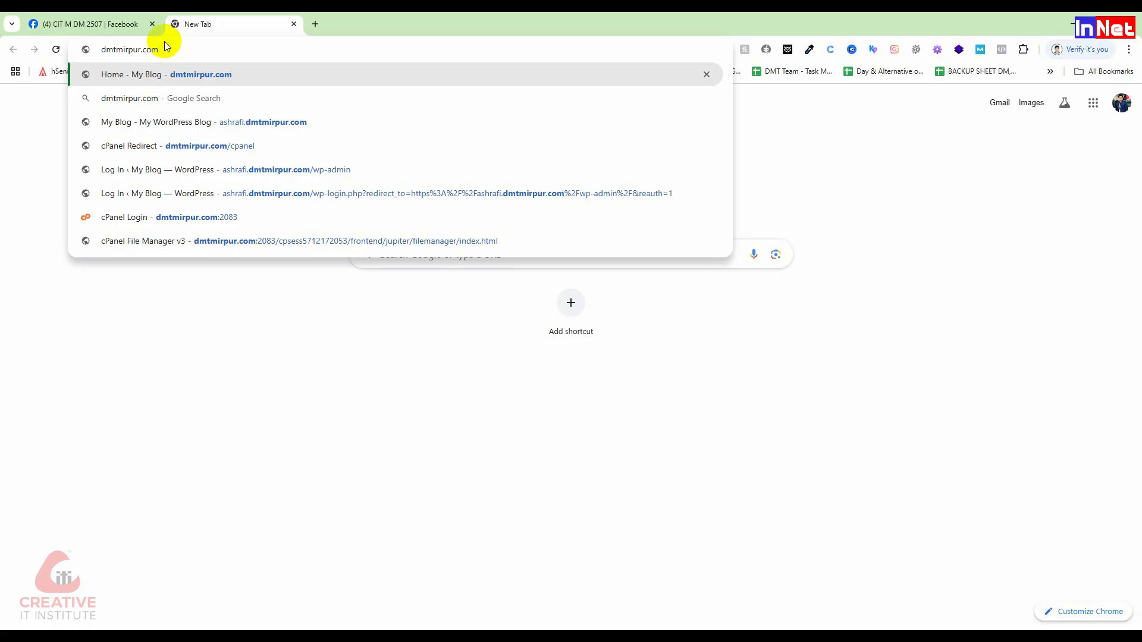
text(/)
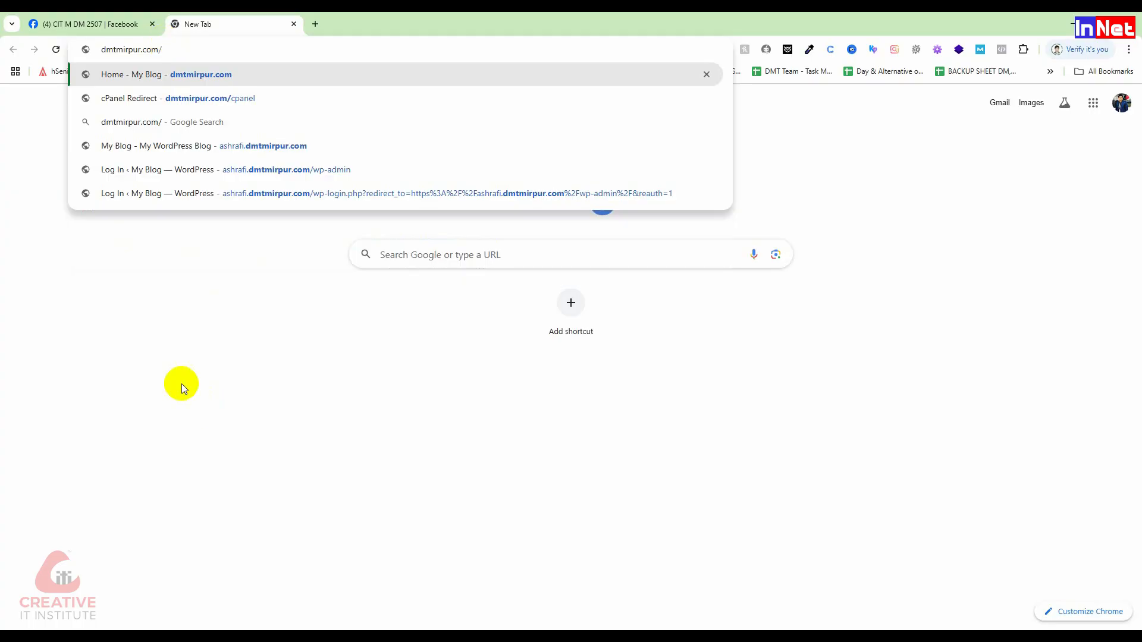
text(cpanel)
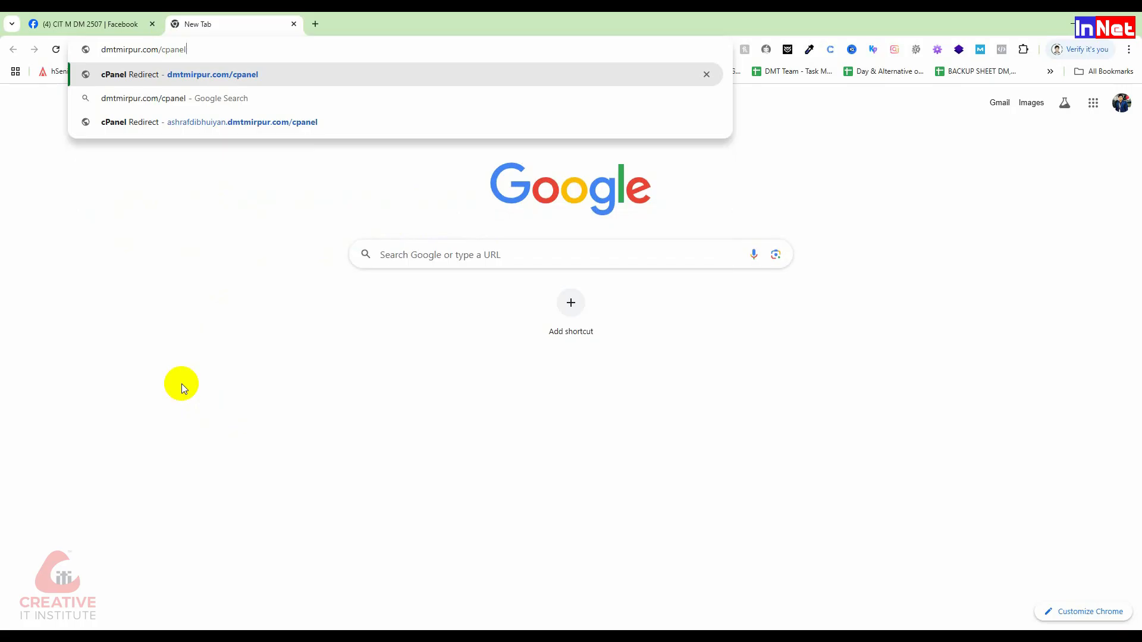
key(Return)
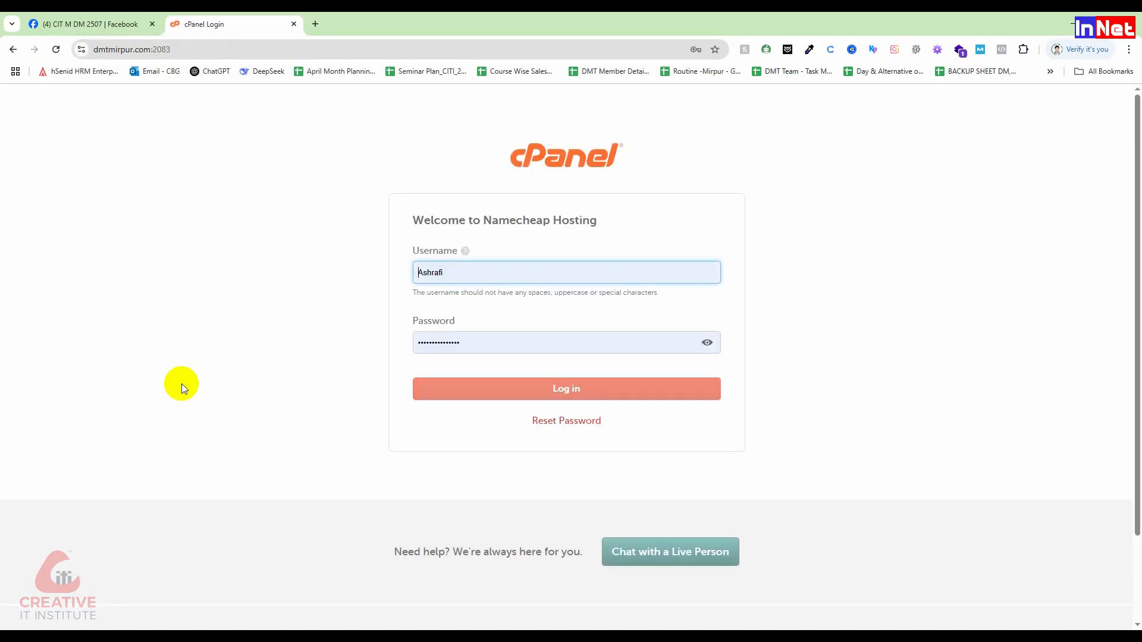
Log in to cPanel for dmtmirpur.com using the saved autofill credentials
click(474, 272)
click(497, 336)
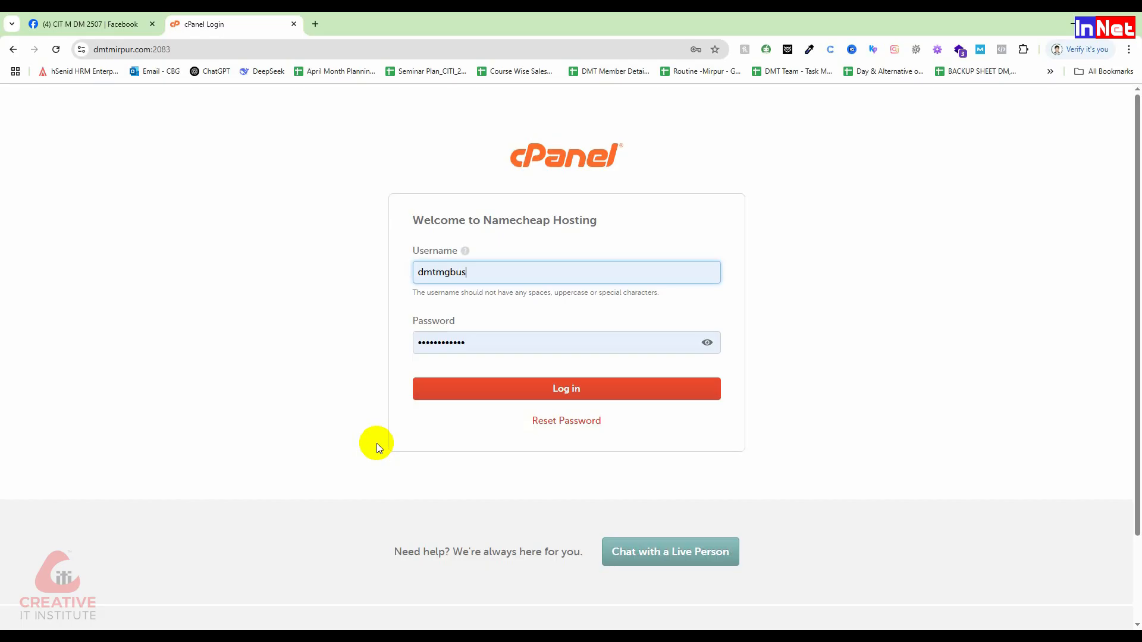
click(502, 388)
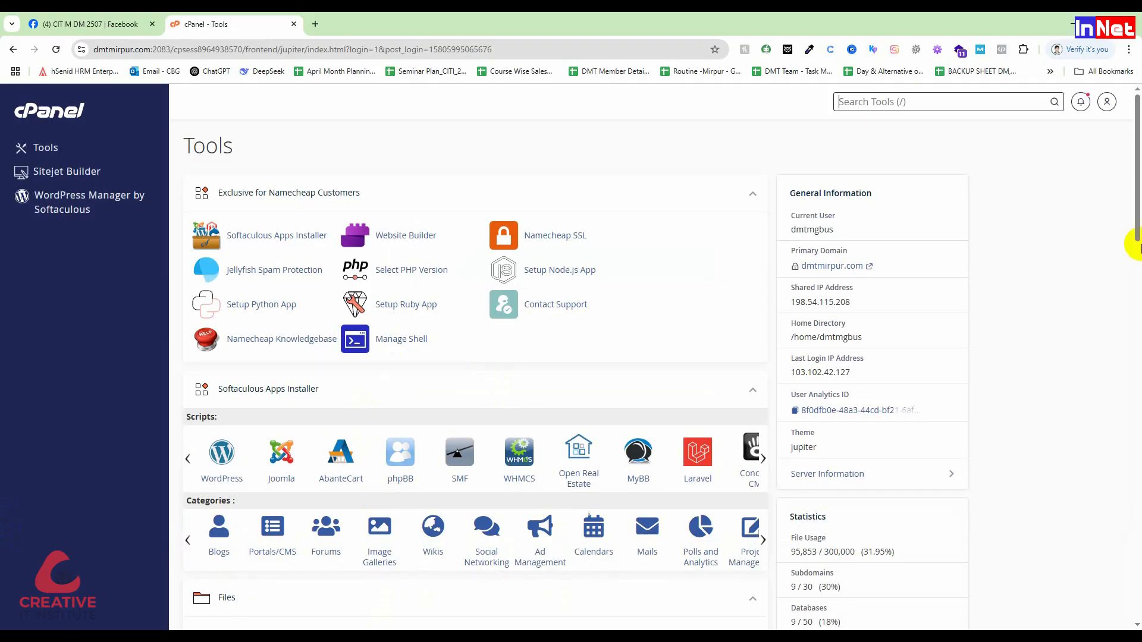
scroll(880, 245, down, 5)
scroll(879, 247, up, 5)
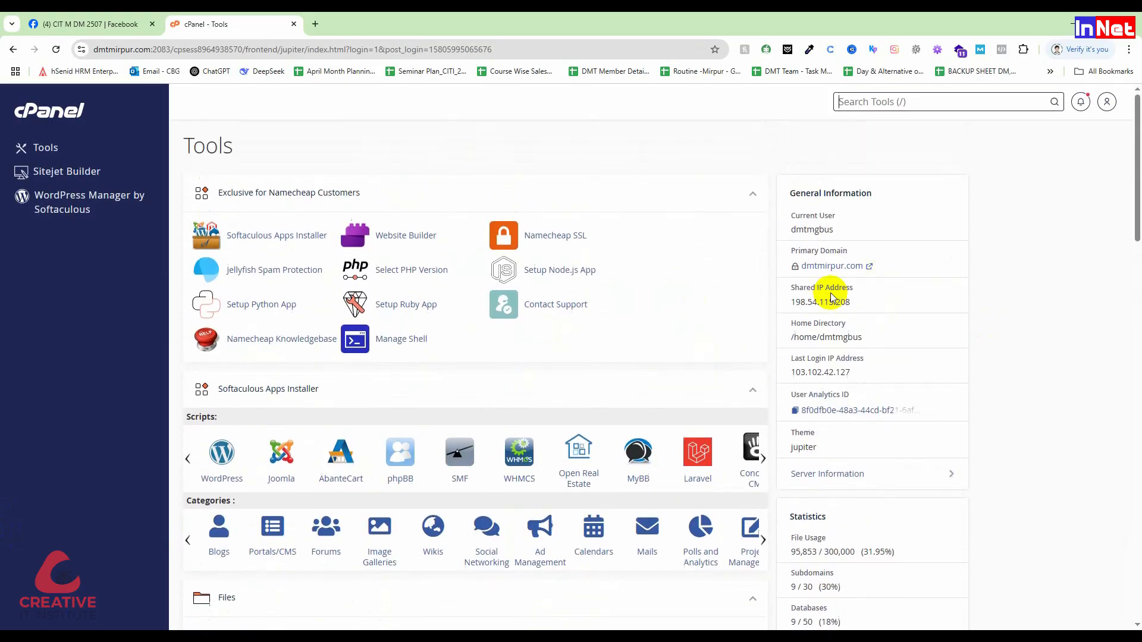
scroll(863, 505, down, 4)
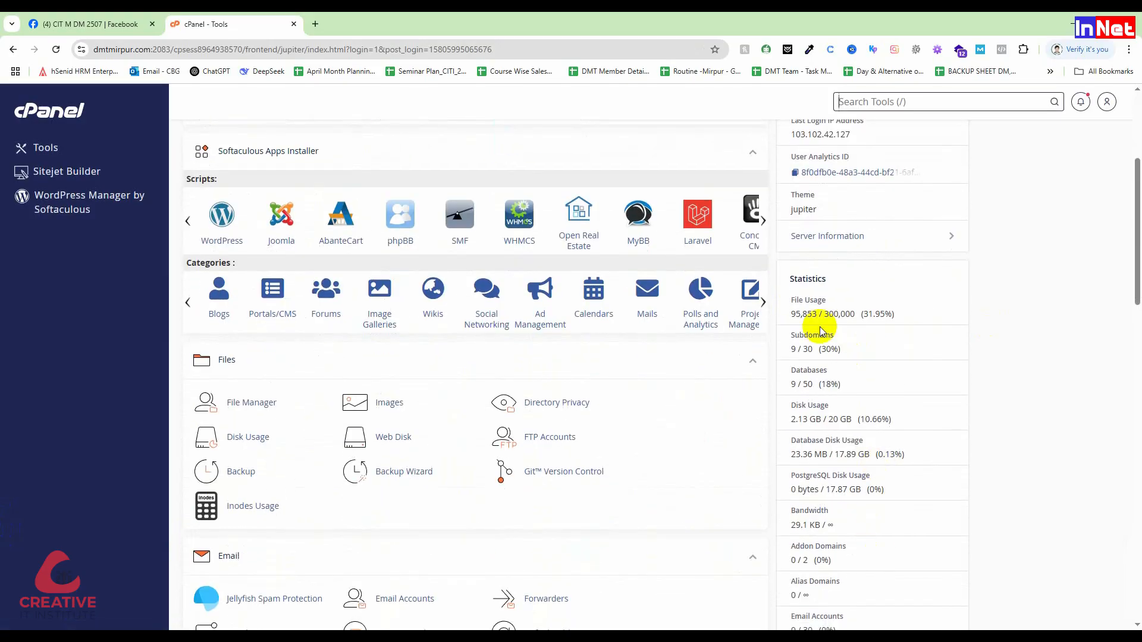
drag(792, 310, 908, 306)
click(917, 307)
scroll(896, 339, down, 1)
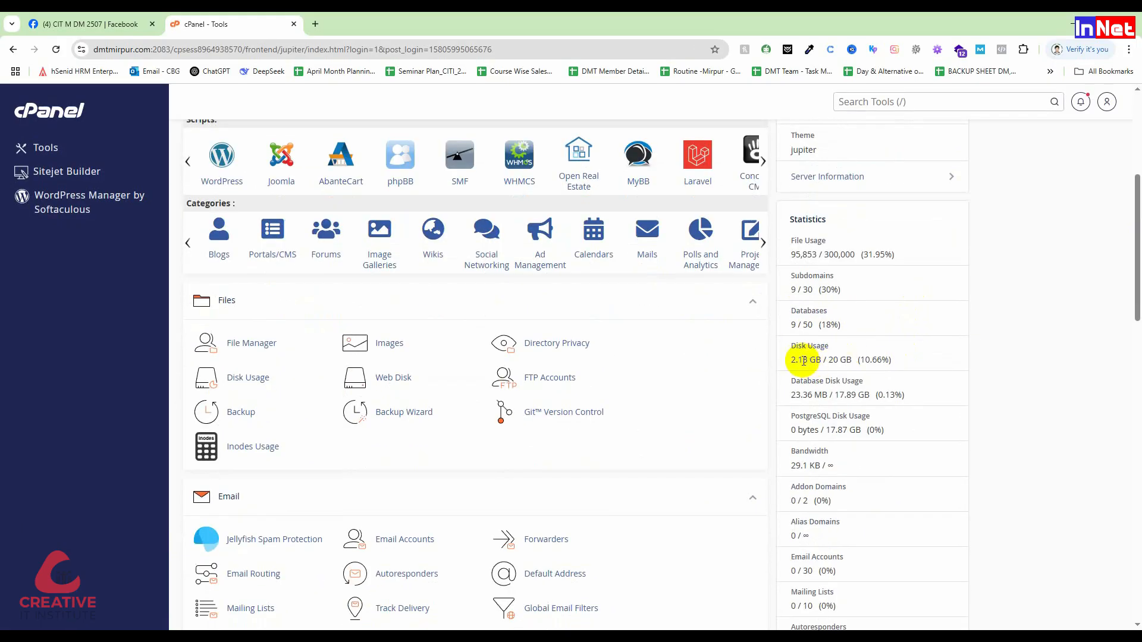
drag(828, 361, 783, 362)
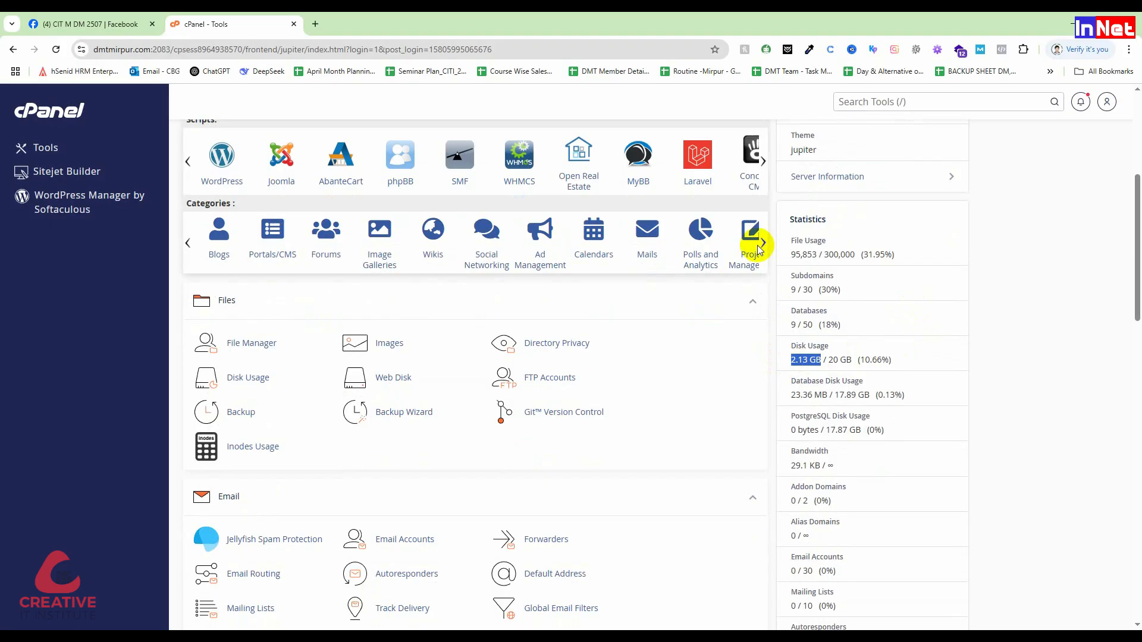
click(821, 361)
drag(821, 362, 789, 363)
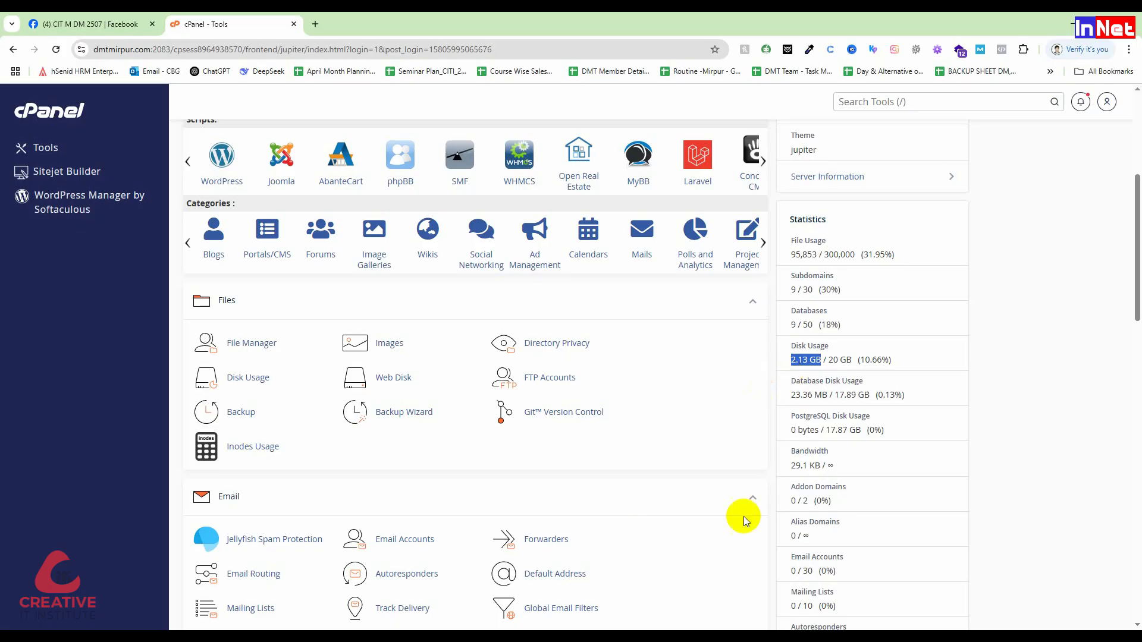
scroll(751, 484, up, 5)
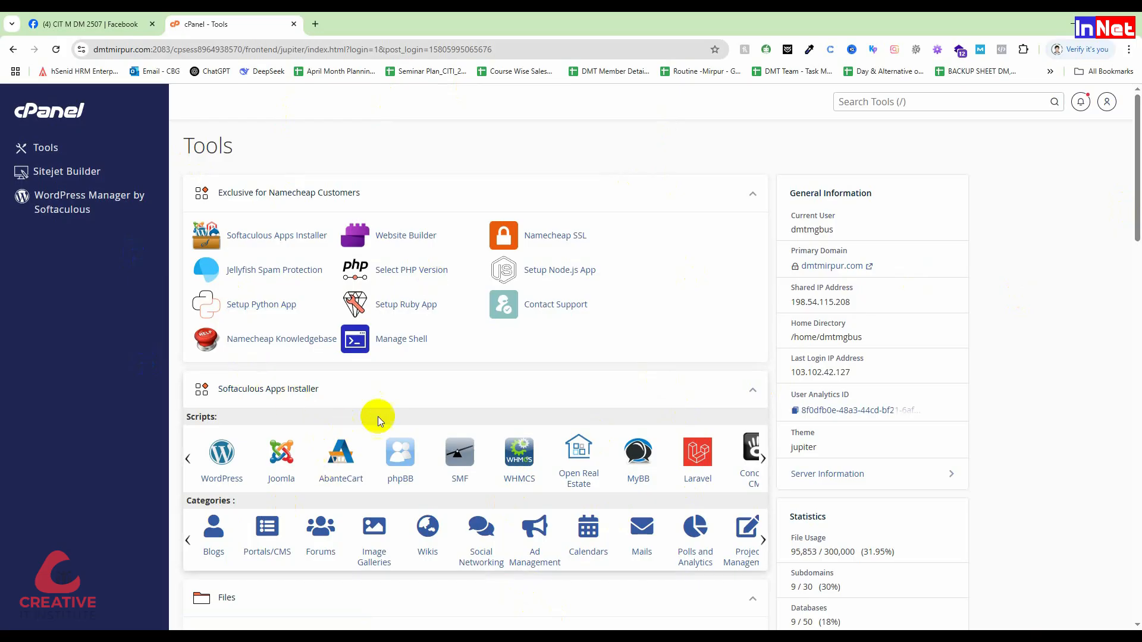
Open cPanel's Domains page listing all 10 domains, including dmtmirpur.com and its subdomains
scroll(378, 417, down, 5)
scroll(380, 420, down, 7)
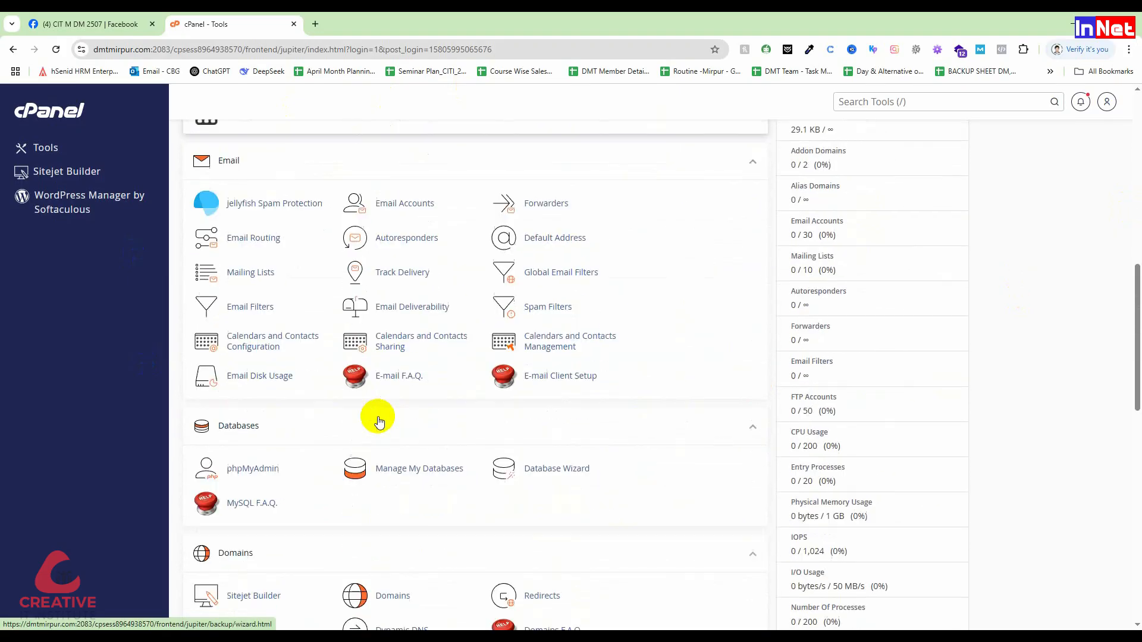
scroll(377, 417, down, 2)
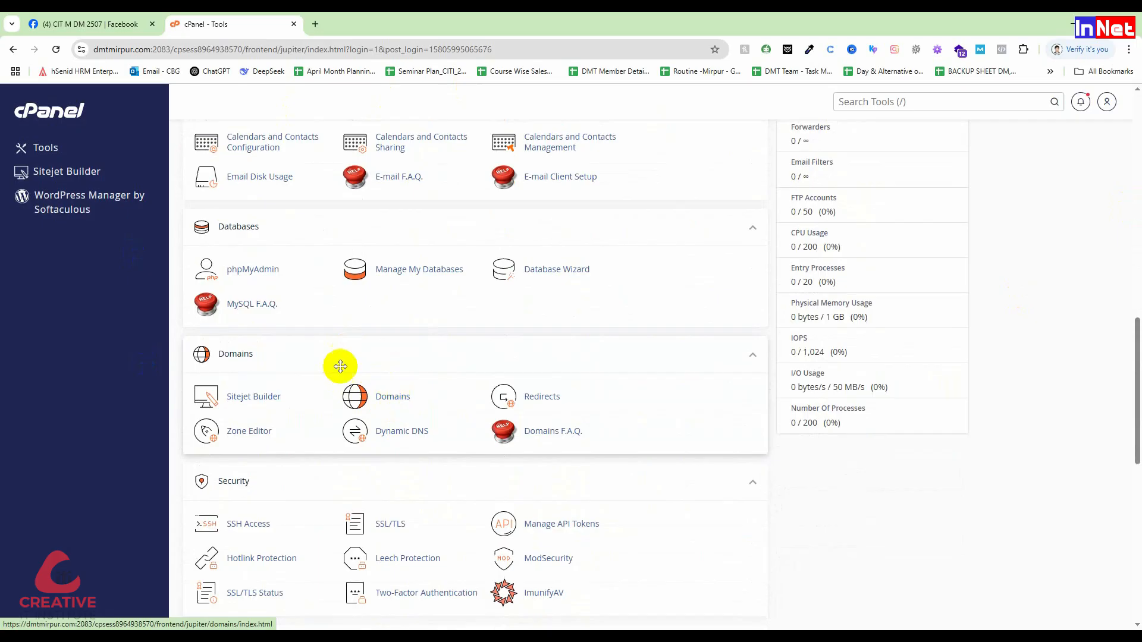
click(393, 397)
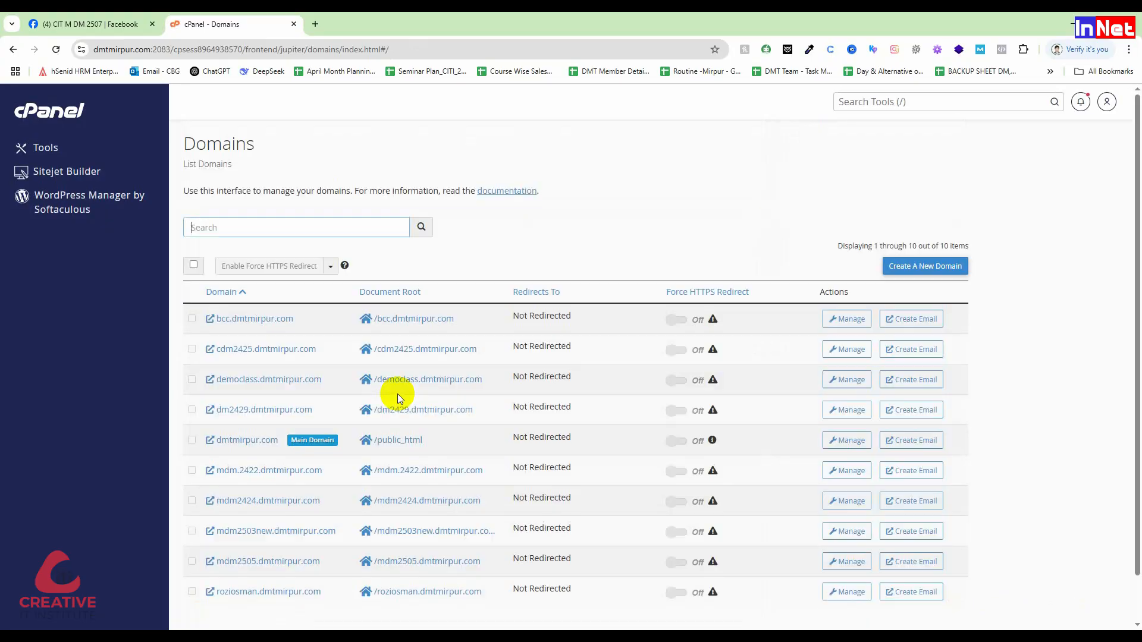
scroll(397, 394, down, 2)
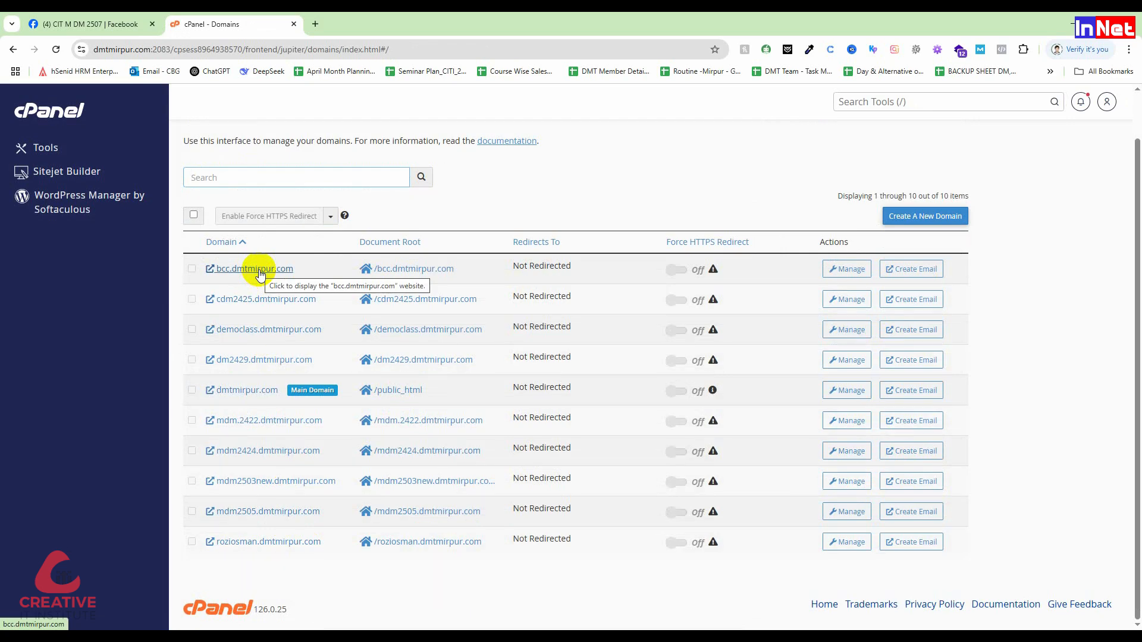
Create the domain mdm2507.dmtmirpur.com with its own document root
click(940, 222)
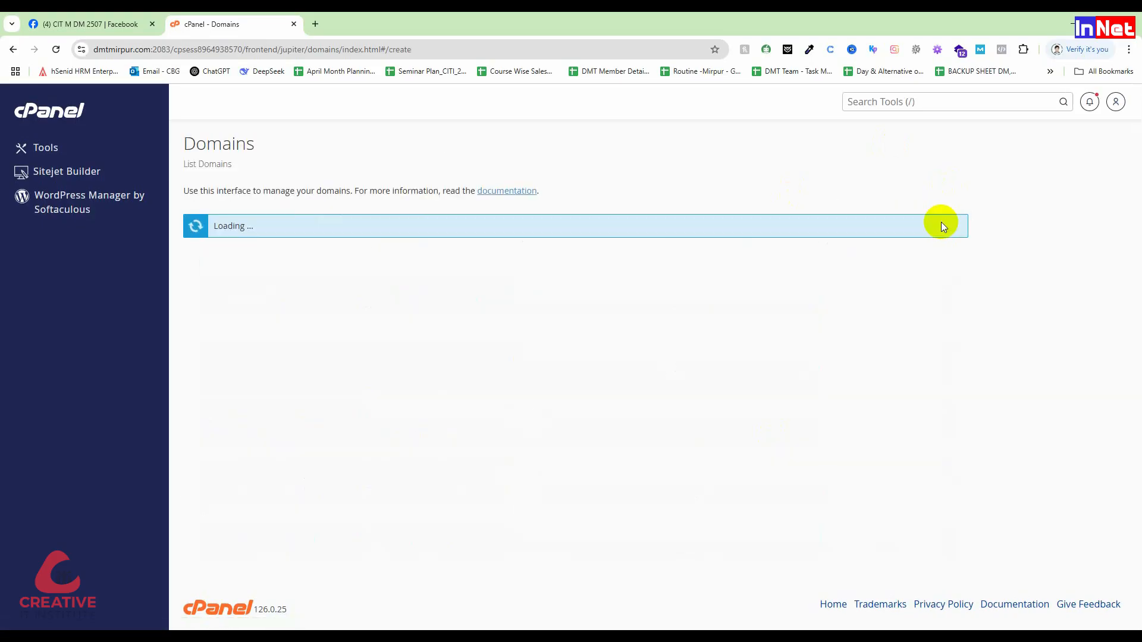
click(204, 299)
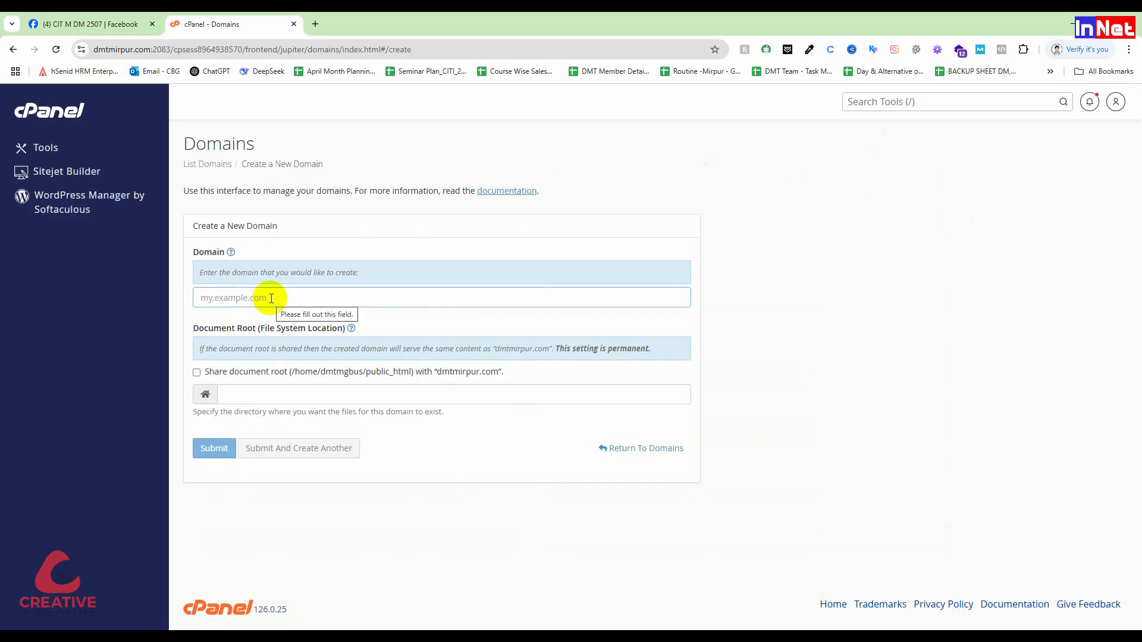
text(mdm)
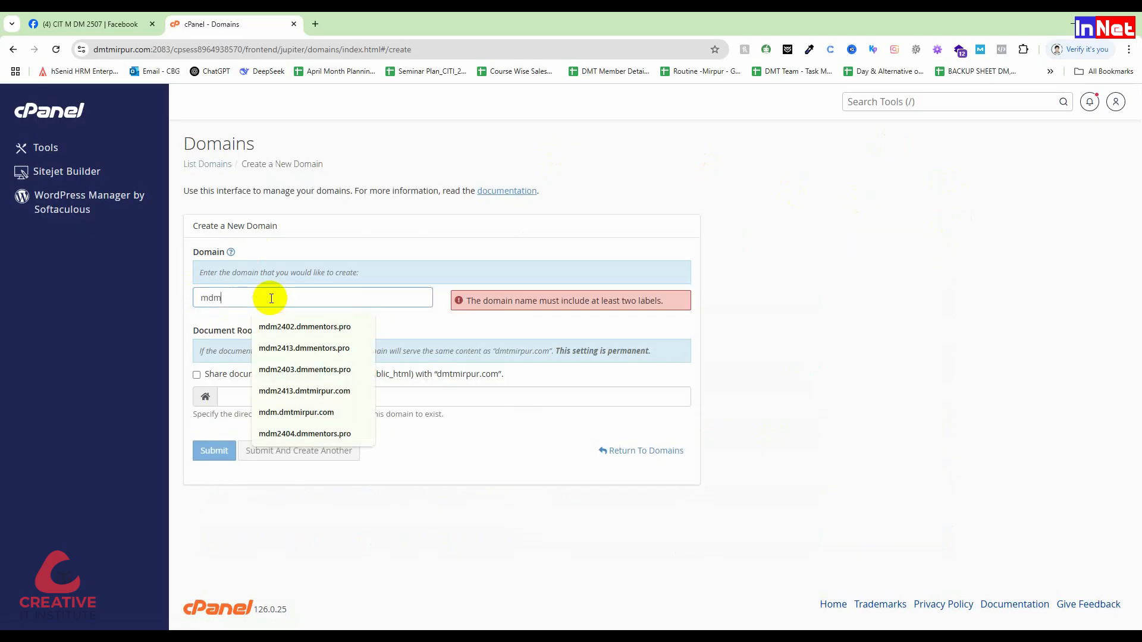
text(2507)
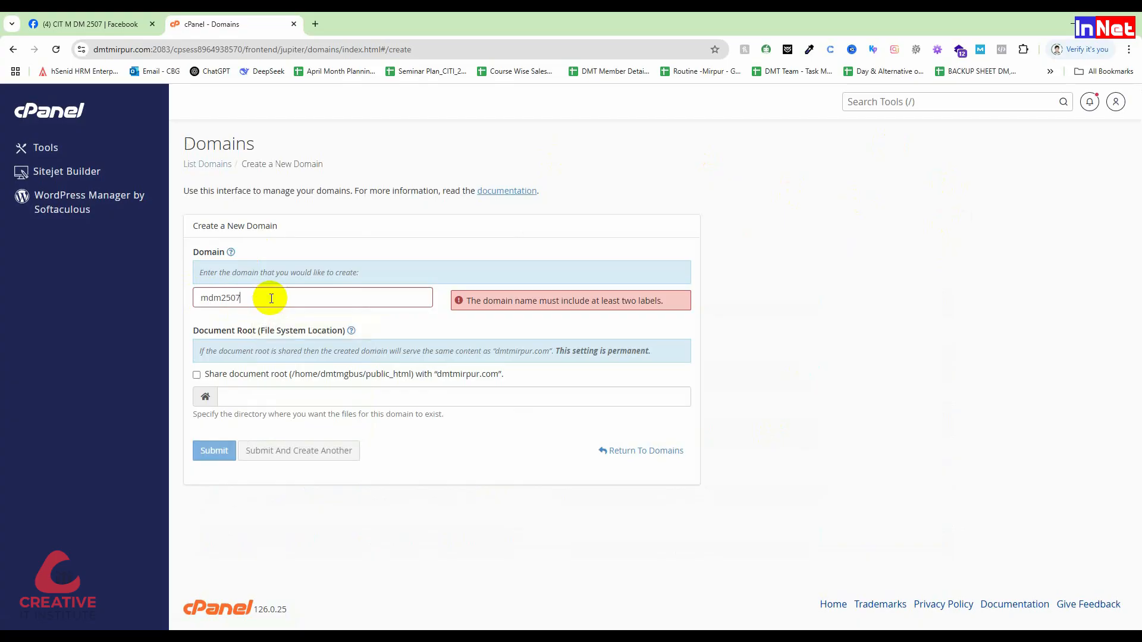
text(.dm)
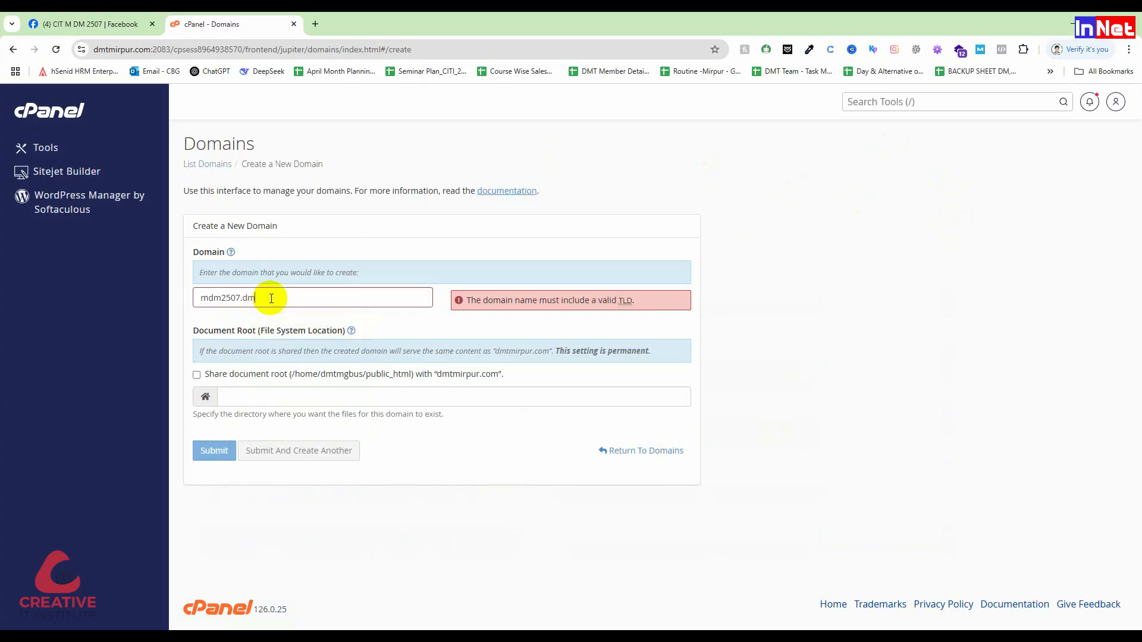
text(tmir)
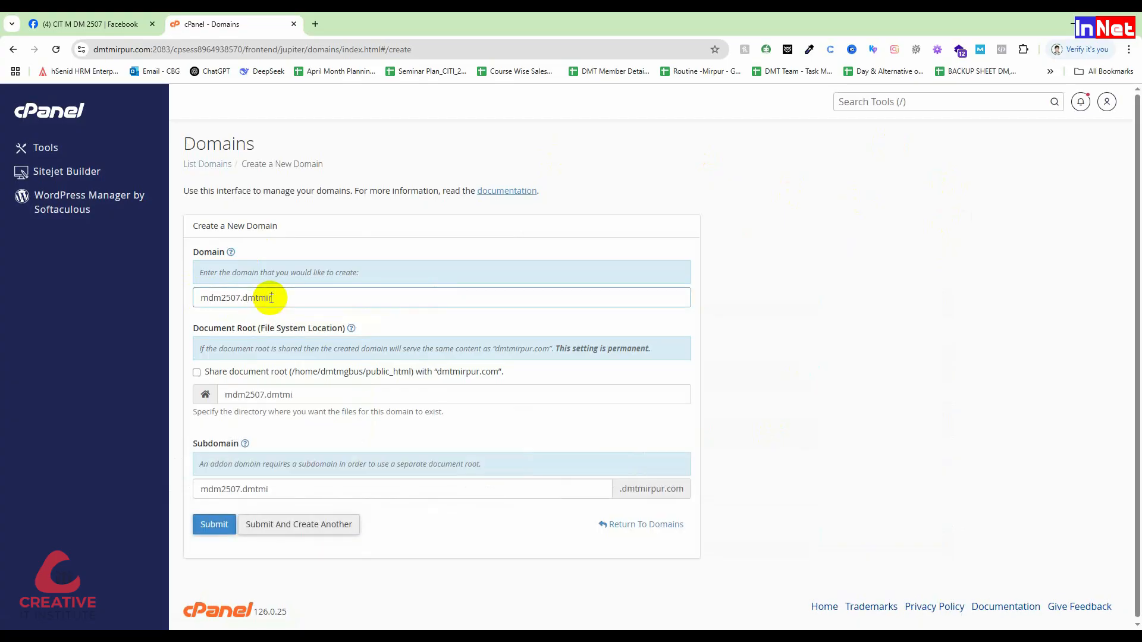
text(pur.com)
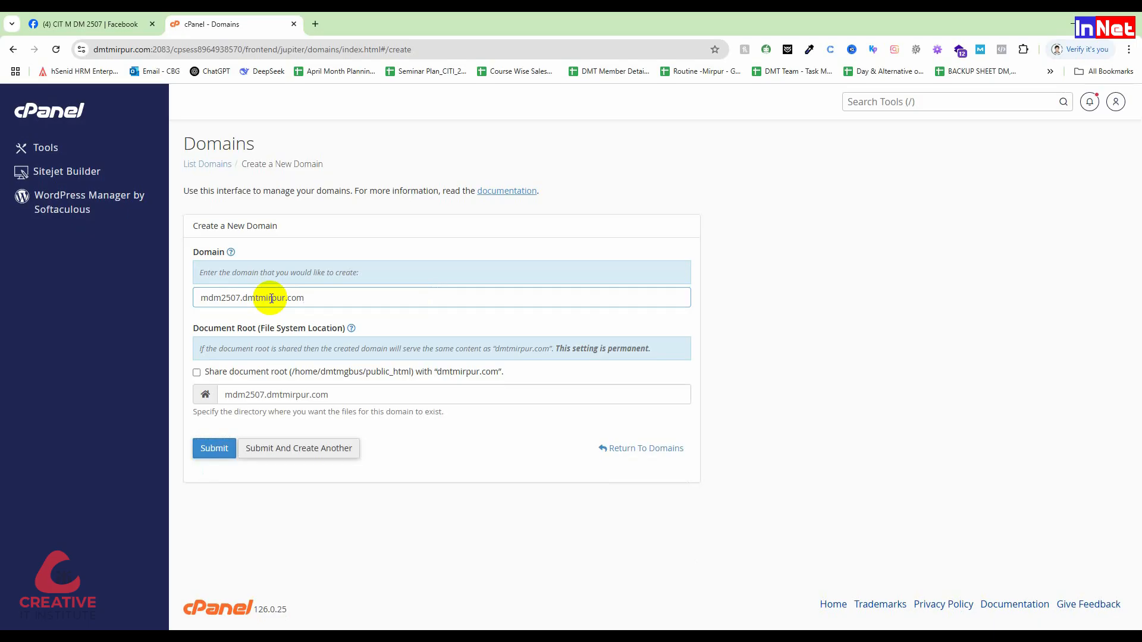
click(916, 369)
click(216, 456)
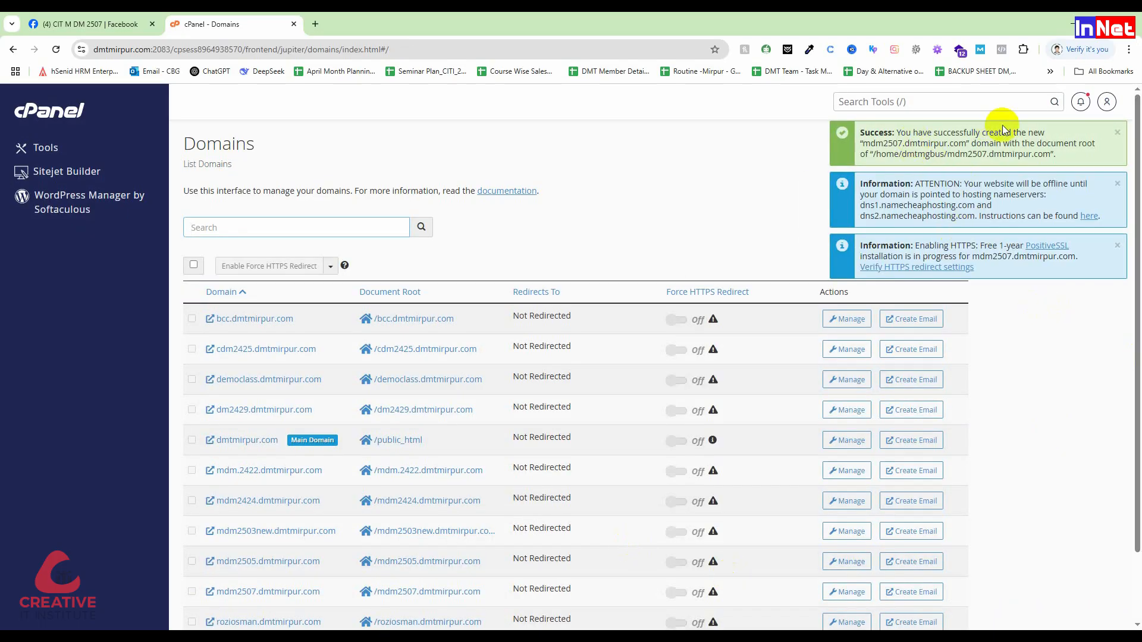
Return to the cPanel Tools page, then go back to the Facebook group checklist post
click(49, 109)
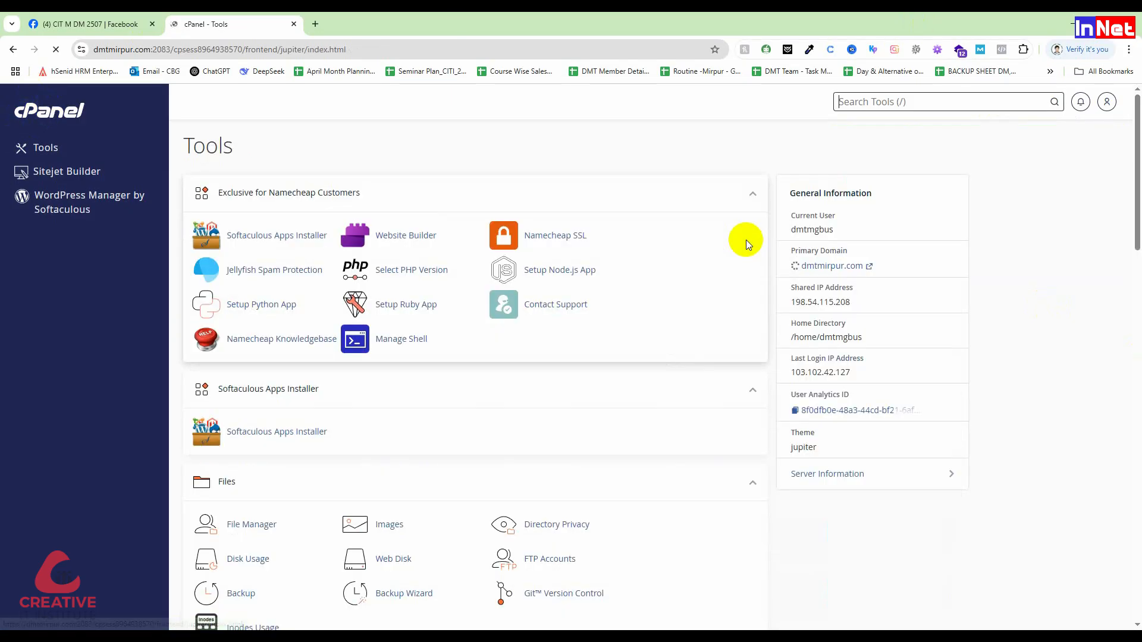
scroll(644, 430, down, 4)
click(107, 20)
Highlight the finished checklist items through Cpanel and the next WordPress installation item, then return to cPanel Tools
drag(539, 364, 454, 287)
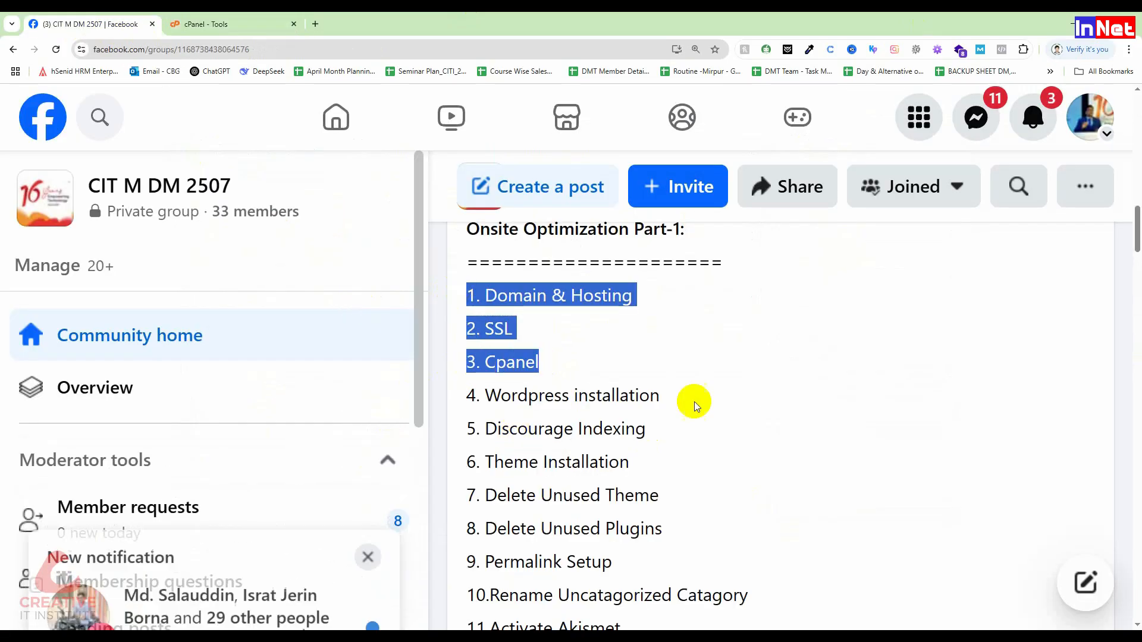
drag(685, 398, 501, 396)
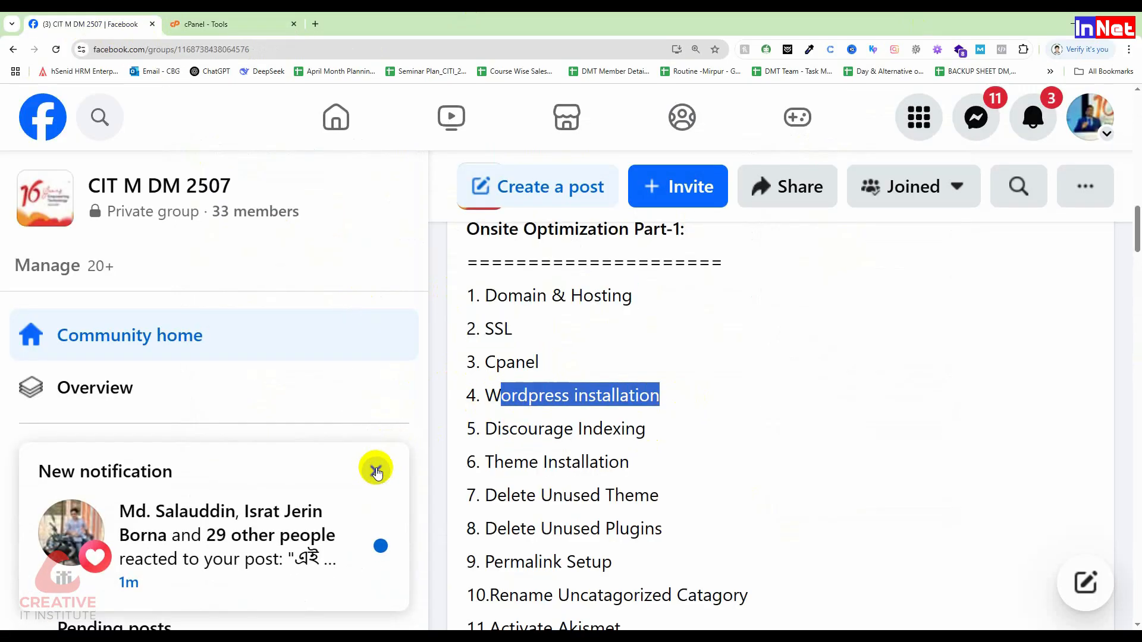
click(376, 471)
click(504, 405)
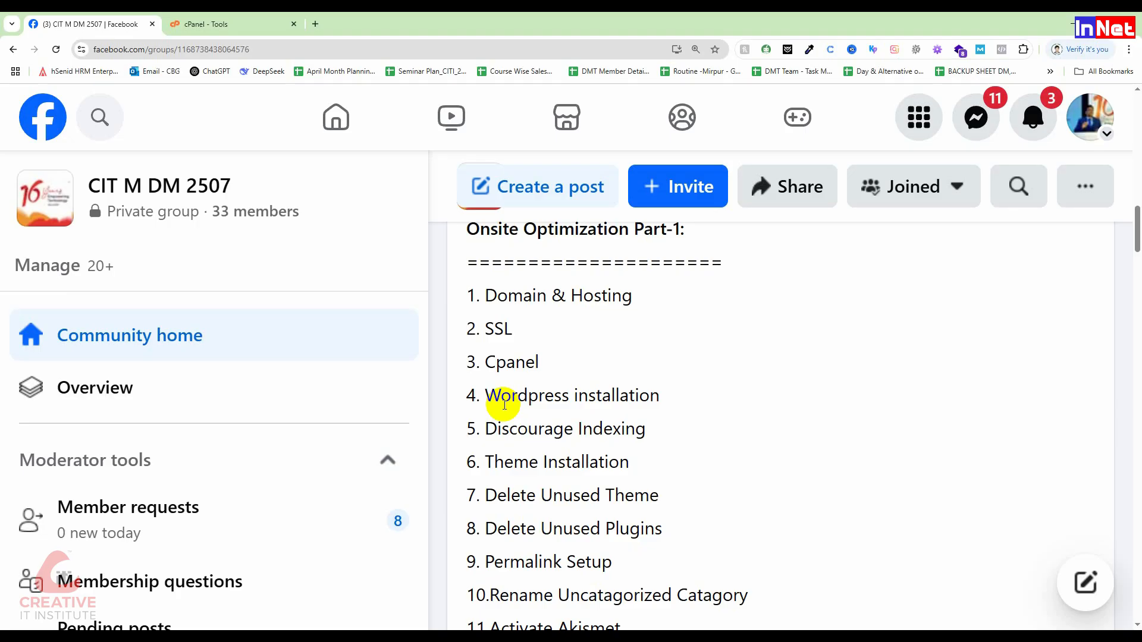
click(199, 24)
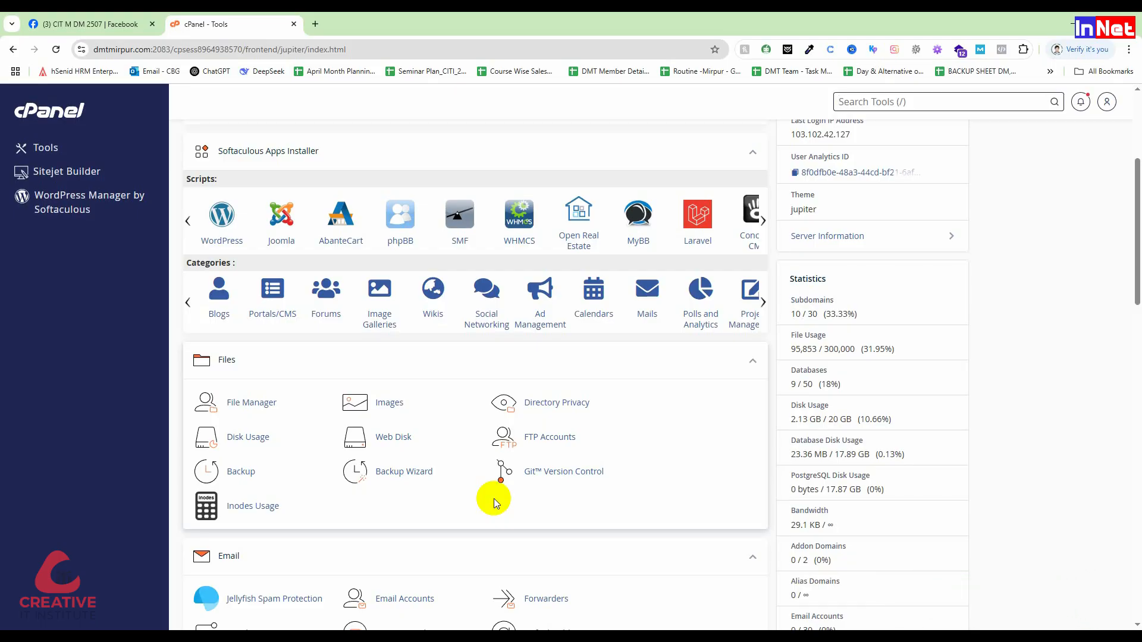
Open the WordPress 6.8.1 installer from Softaculous Apps Installer's Scripts
scroll(501, 496, up, 4)
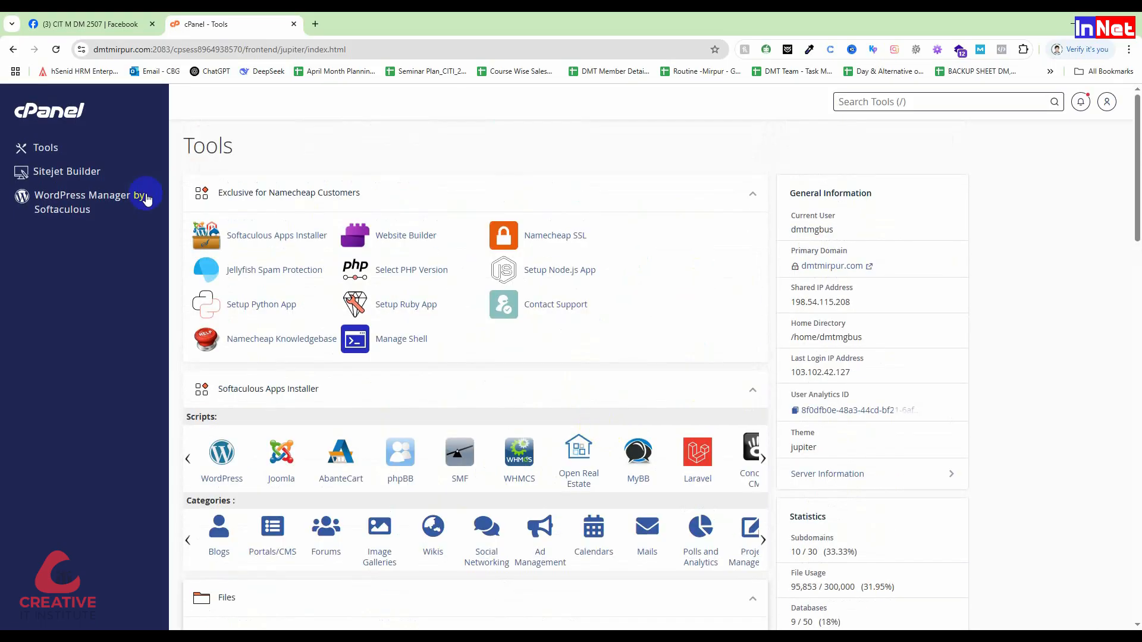
scroll(419, 359, down, 20)
scroll(419, 359, up, 12)
scroll(418, 360, up, 10)
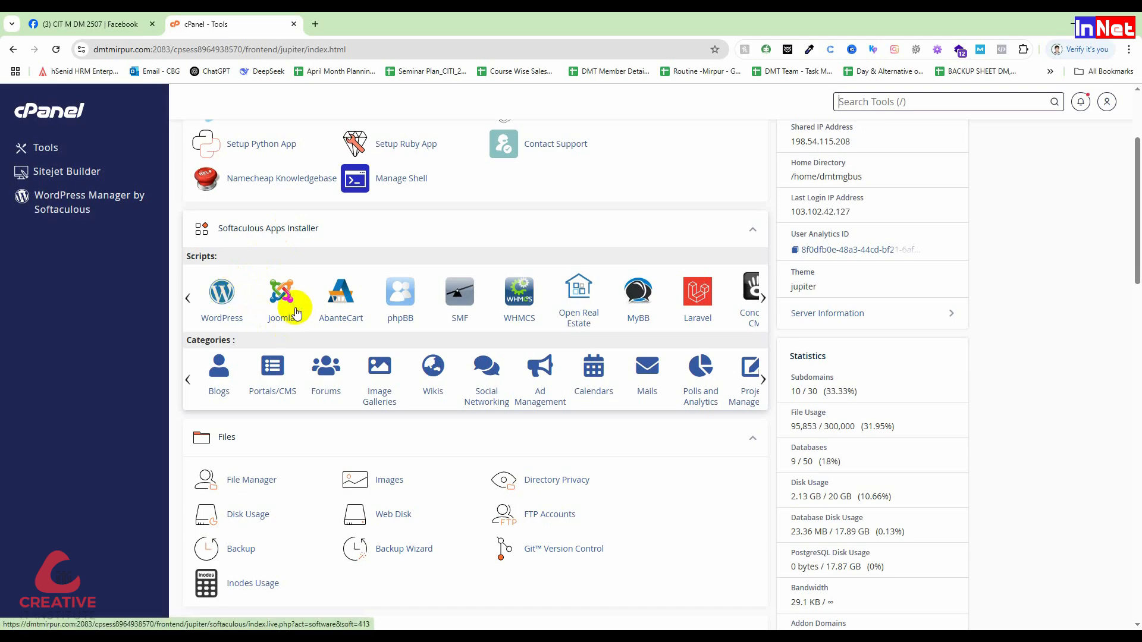
click(224, 303)
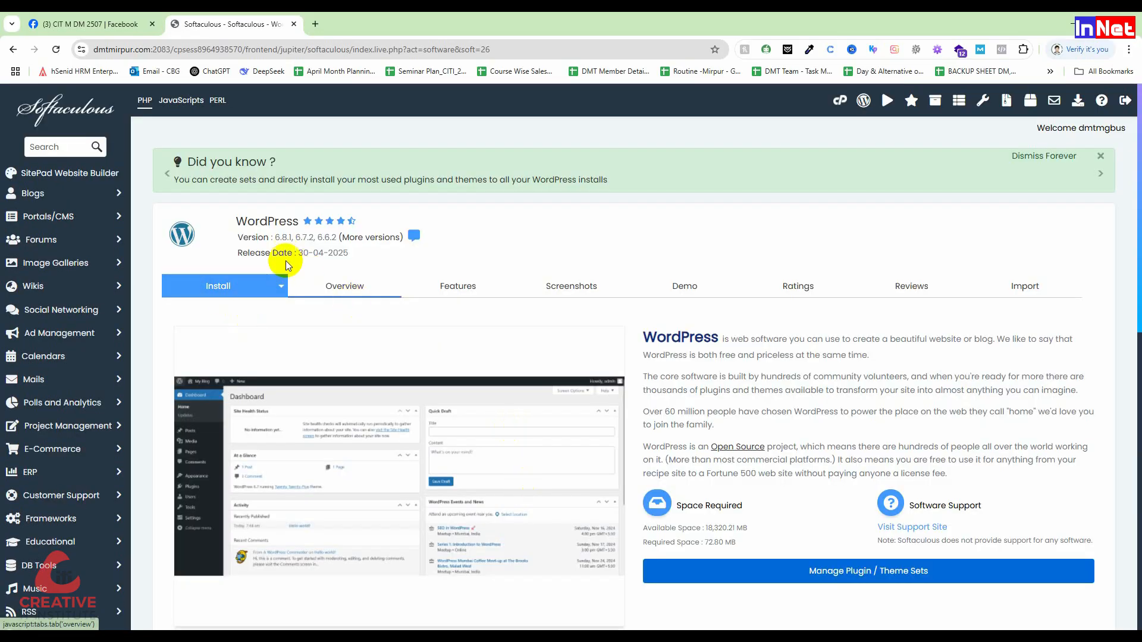
click(226, 295)
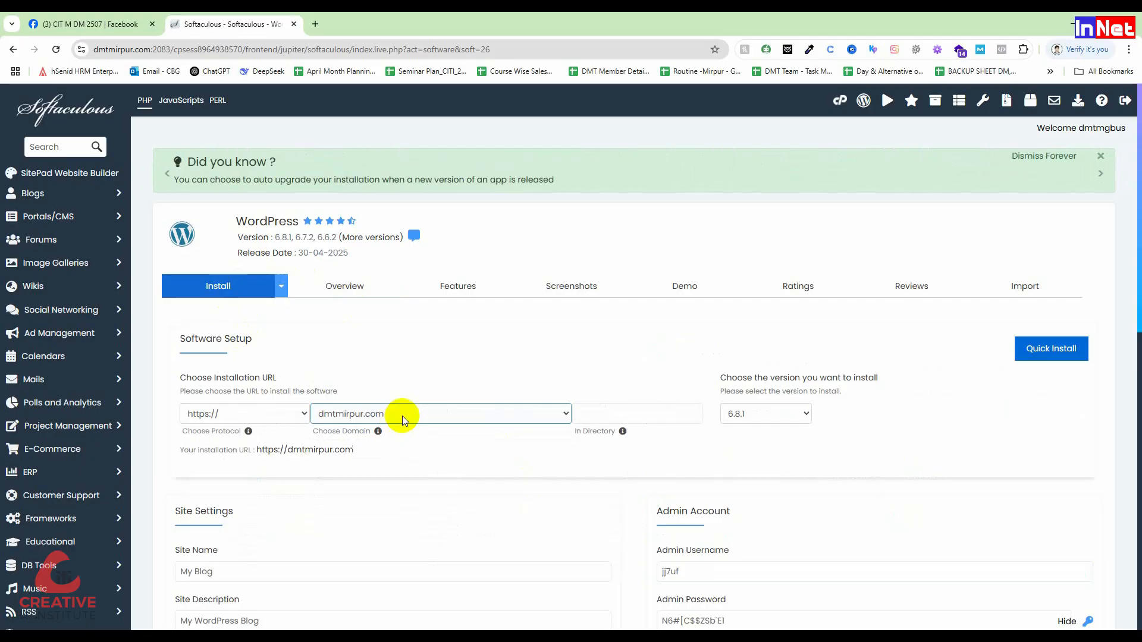
scroll(382, 400, down, 2)
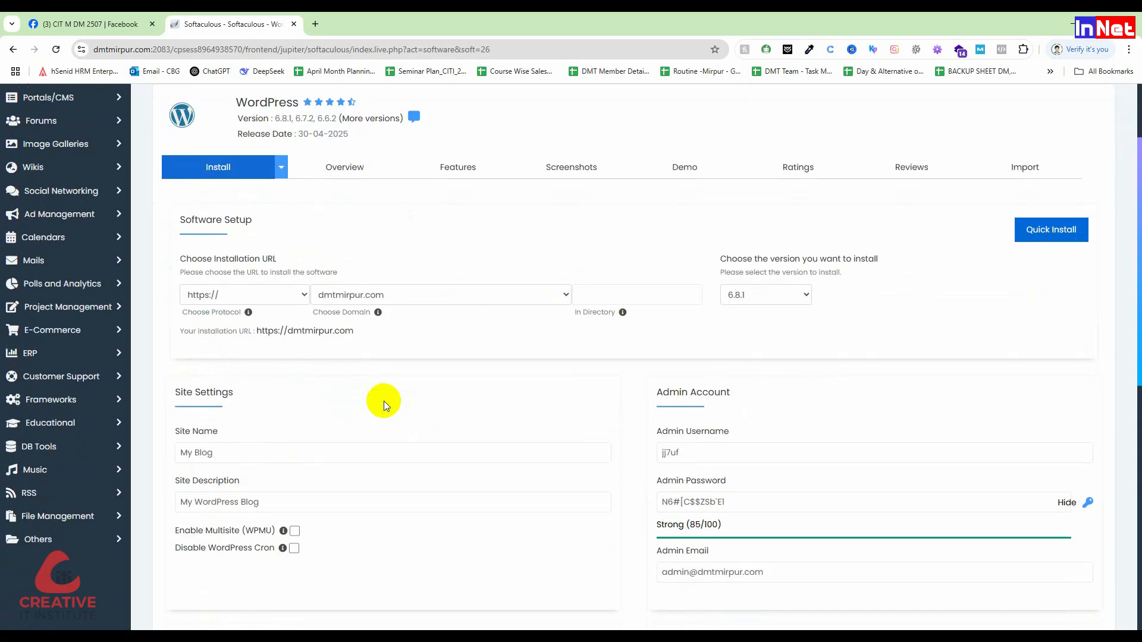
key(ctrl+plus)
key(ctrl+plus)
key(ctrl+plus)
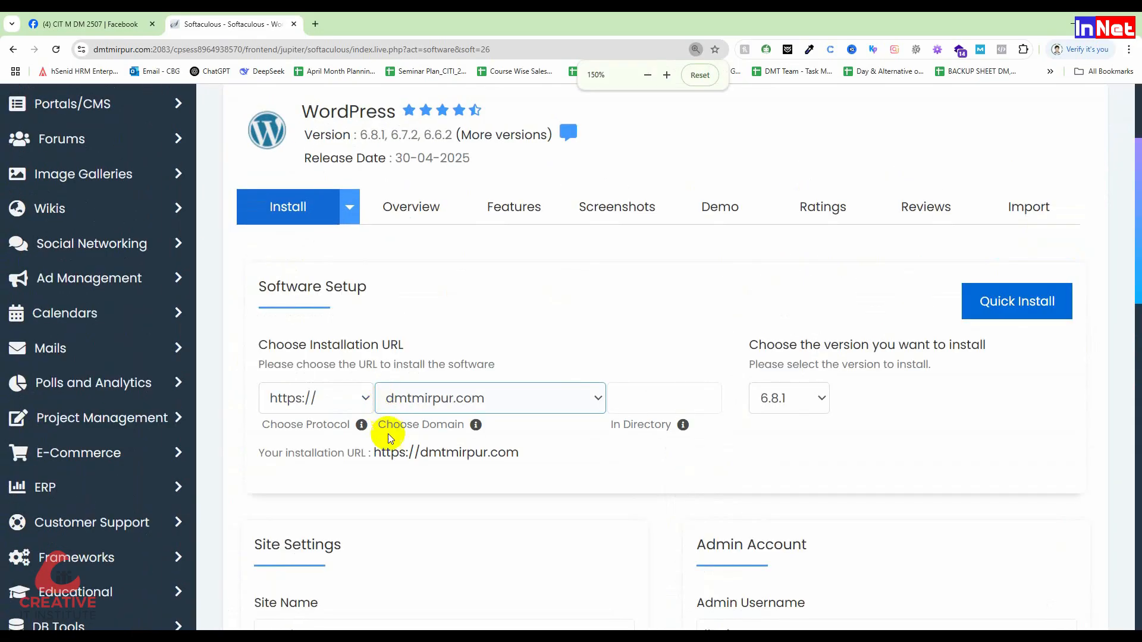
scroll(438, 450, down, 1)
click(350, 340)
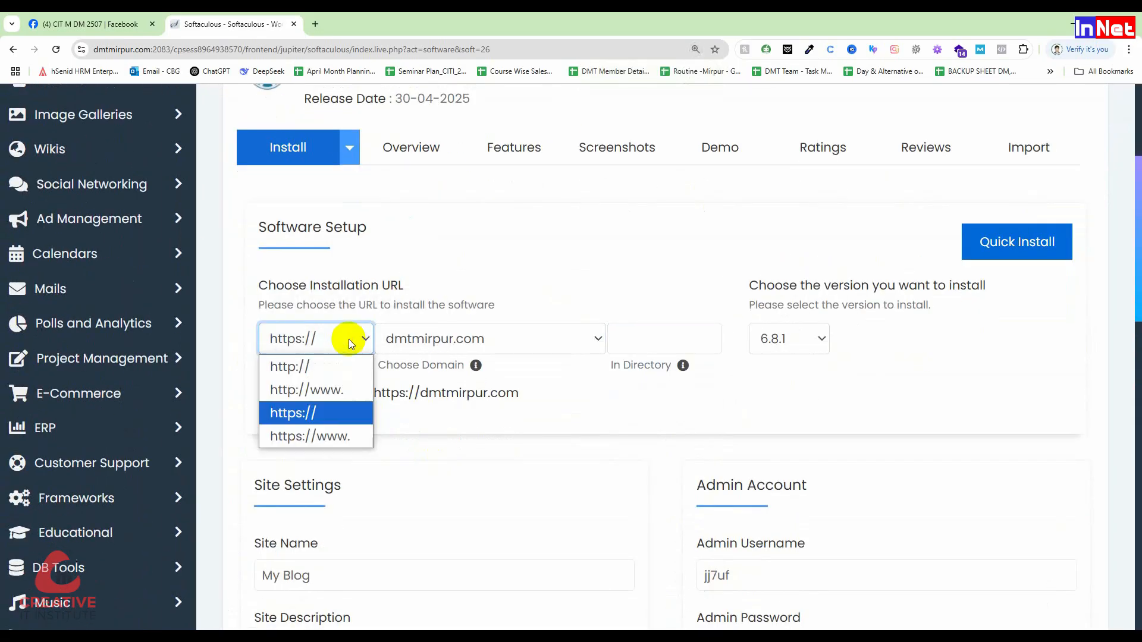
scroll(350, 344, up, 1)
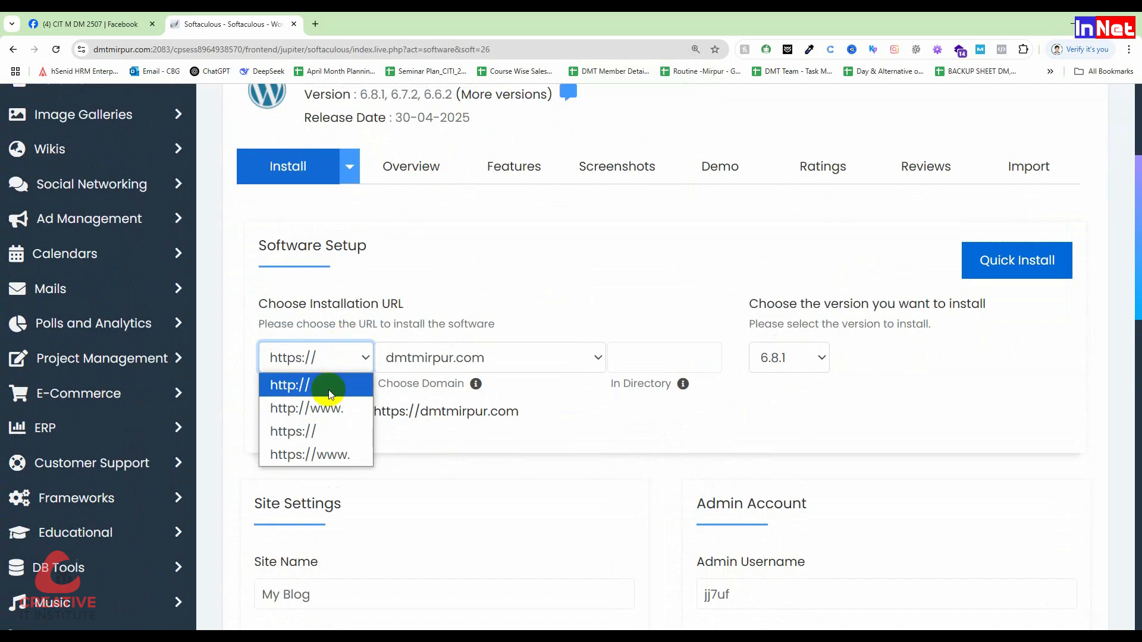
scroll(330, 394, down, 1)
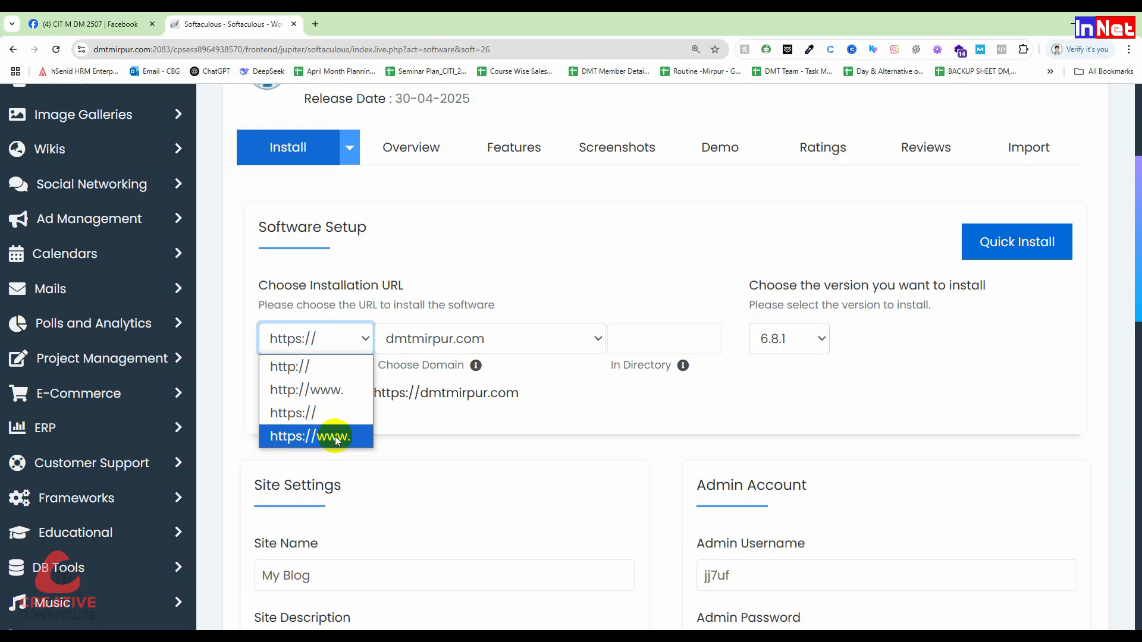
scroll(334, 439, up, 1)
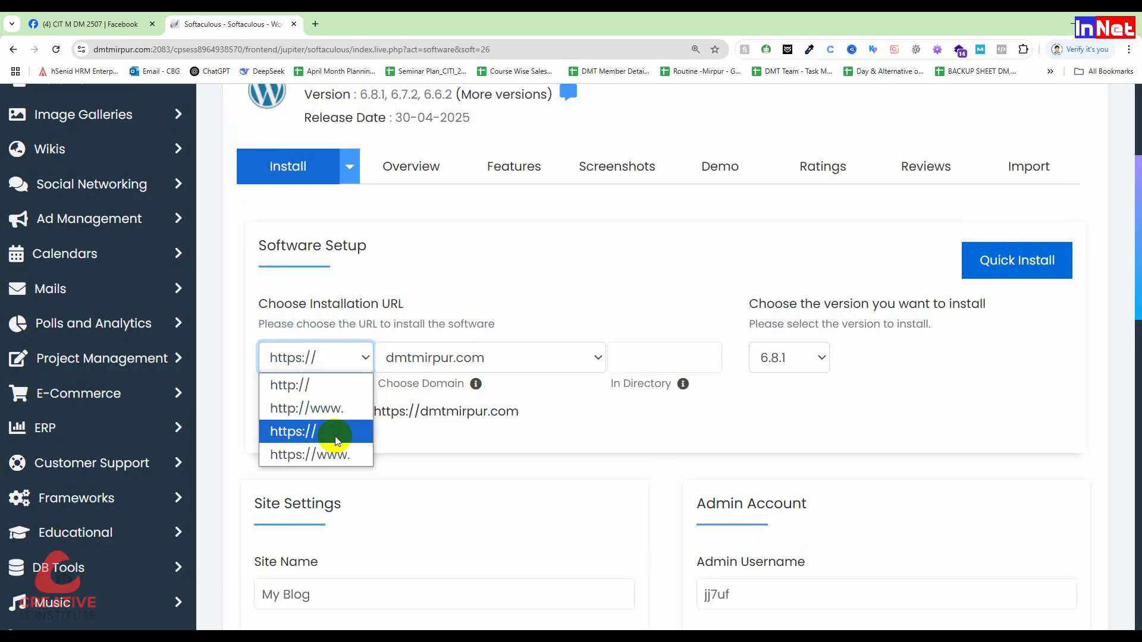
scroll(335, 439, down, 1)
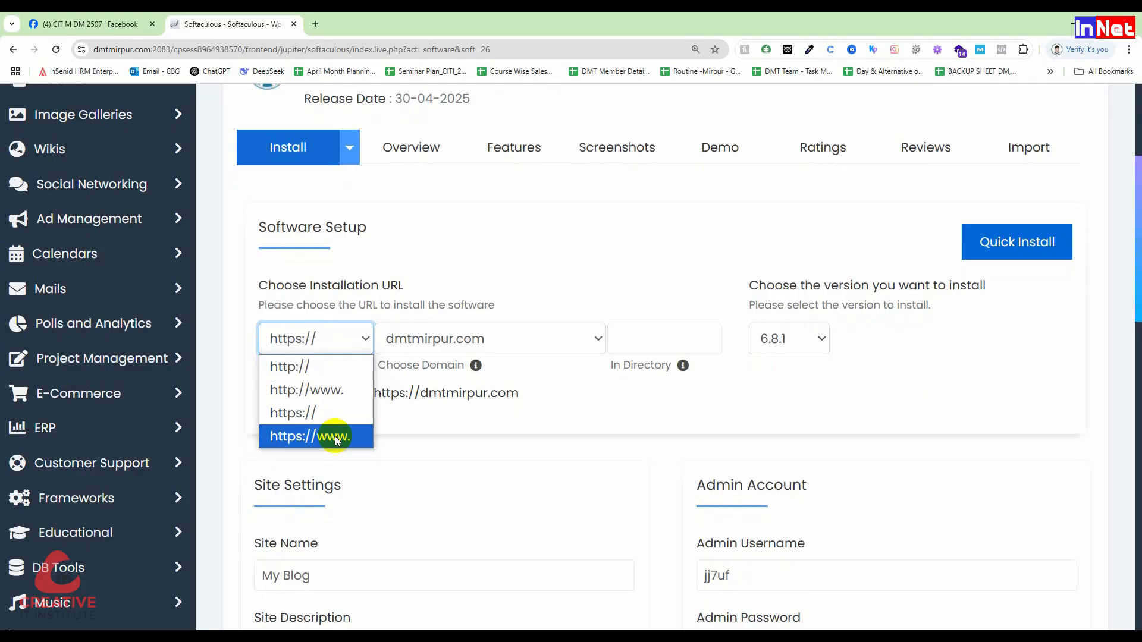
click(523, 292)
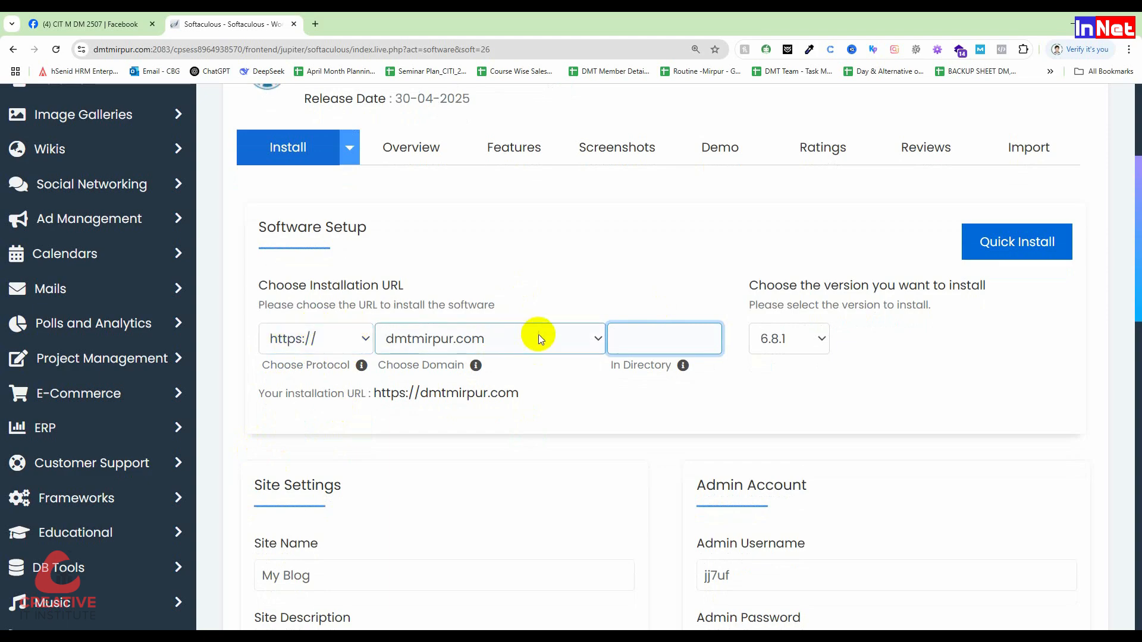
Choose mdm2507.dmtmirpur.com as the install domain, which raises a missing SSL certificate warning
click(655, 245)
click(503, 346)
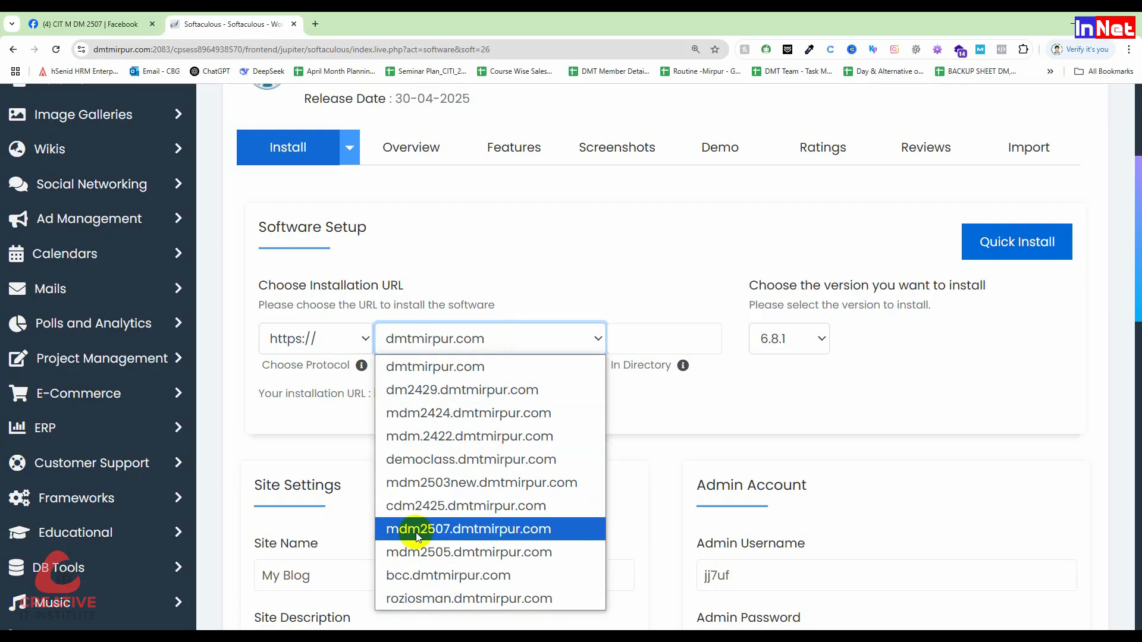
click(507, 536)
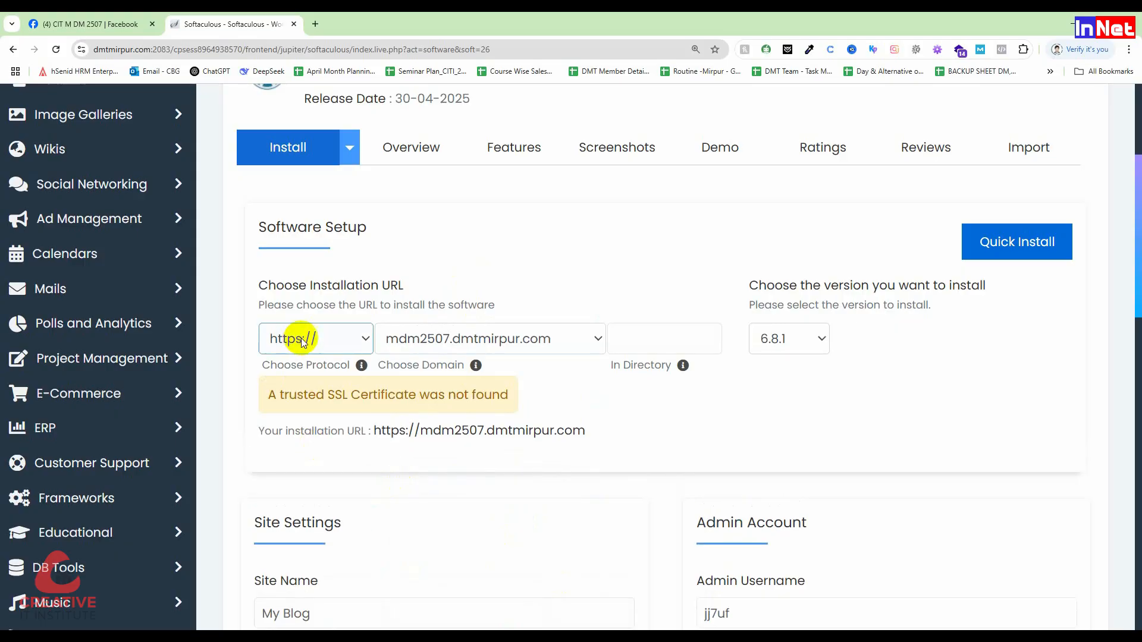
drag(261, 394, 511, 400)
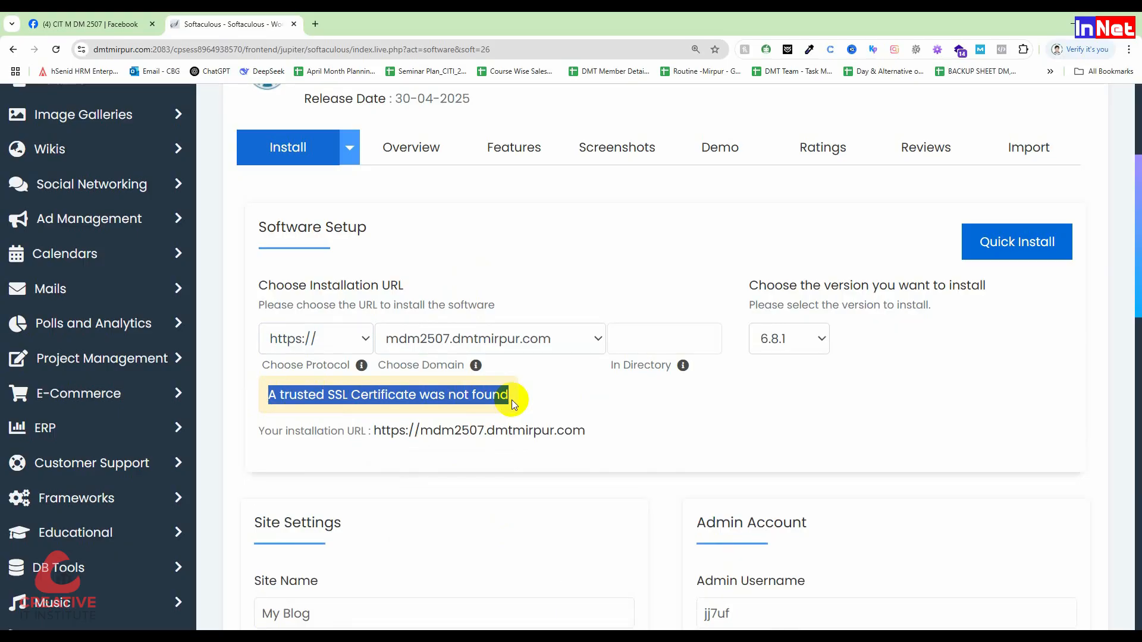
click(295, 346)
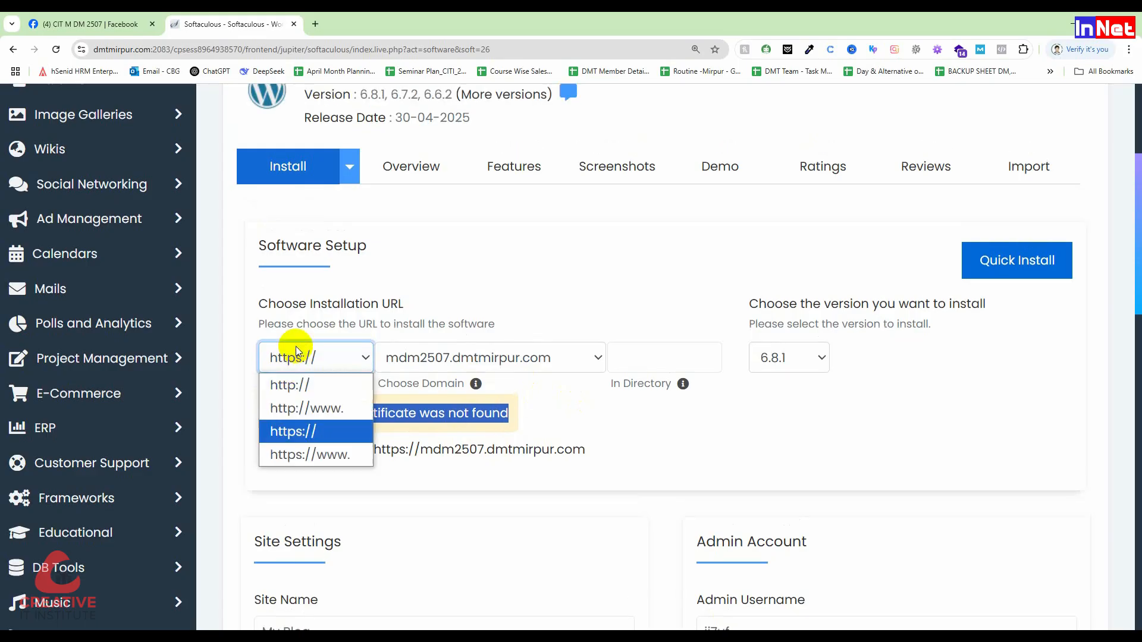
click(284, 385)
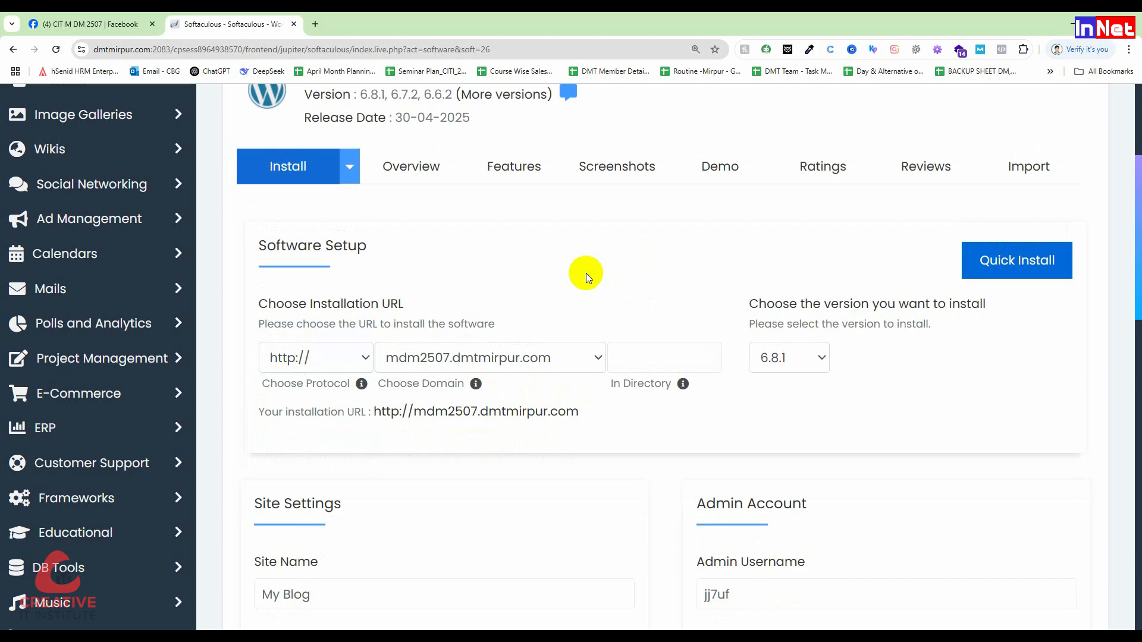
Scroll down to the Site Settings and Admin Account sections and focus the admin fields
scroll(586, 273, down, 1)
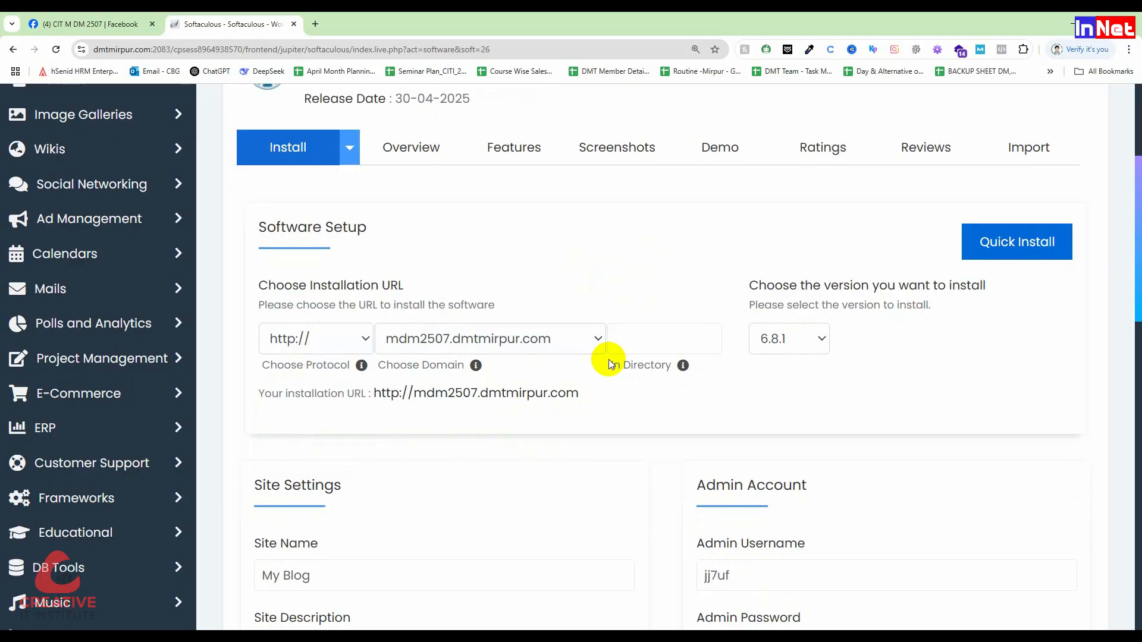
scroll(608, 359, down, 2)
scroll(608, 360, down, 2)
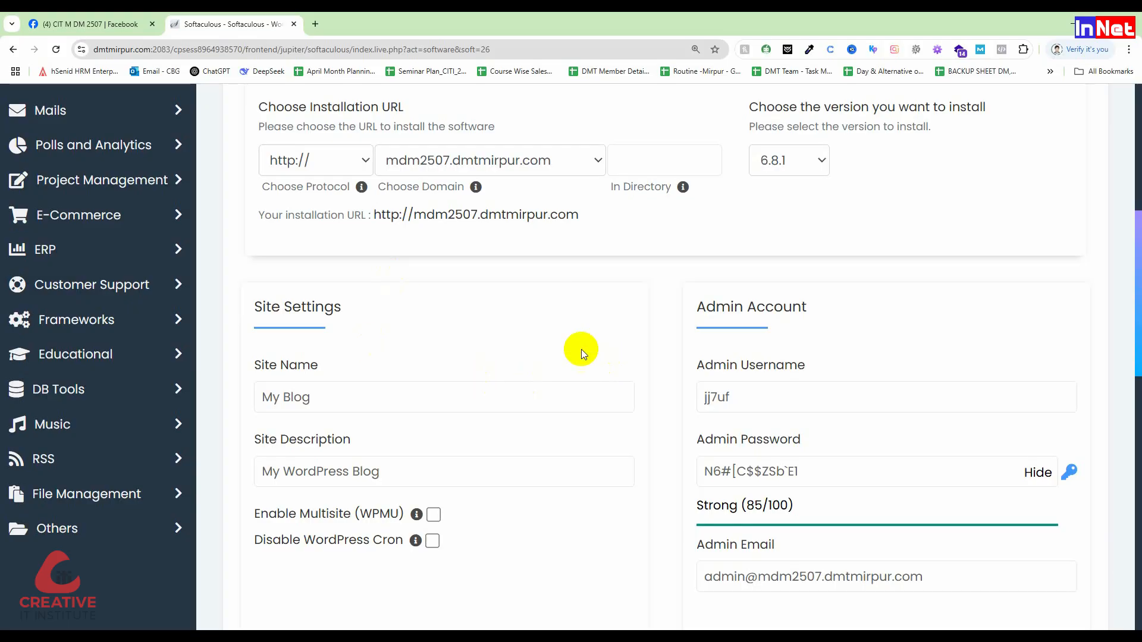
drag(253, 305, 475, 331)
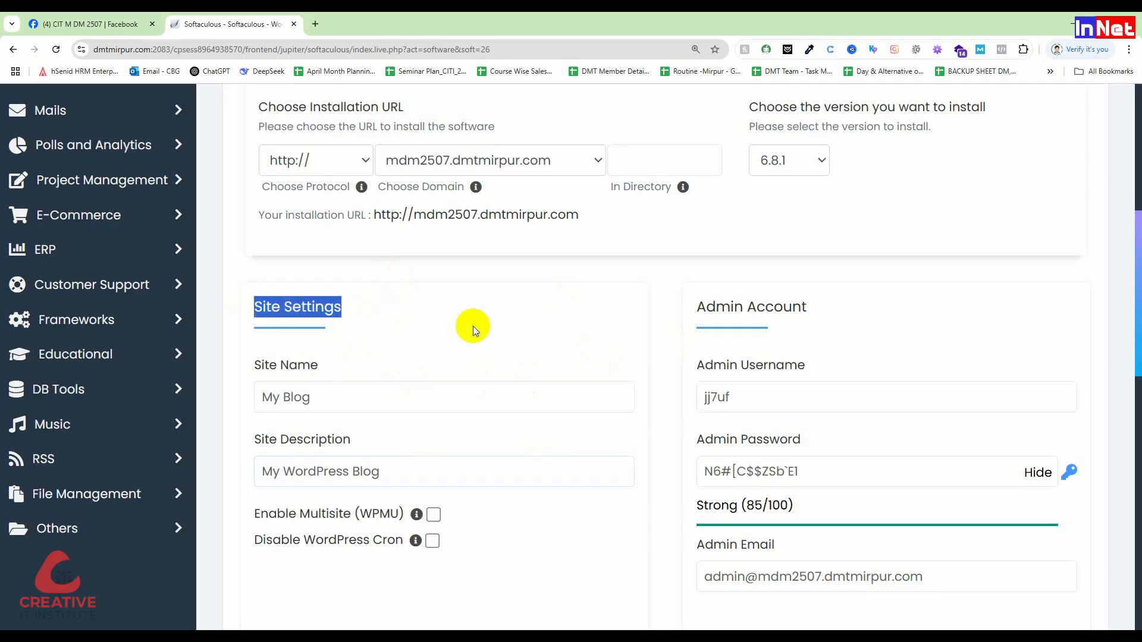
drag(705, 306, 827, 315)
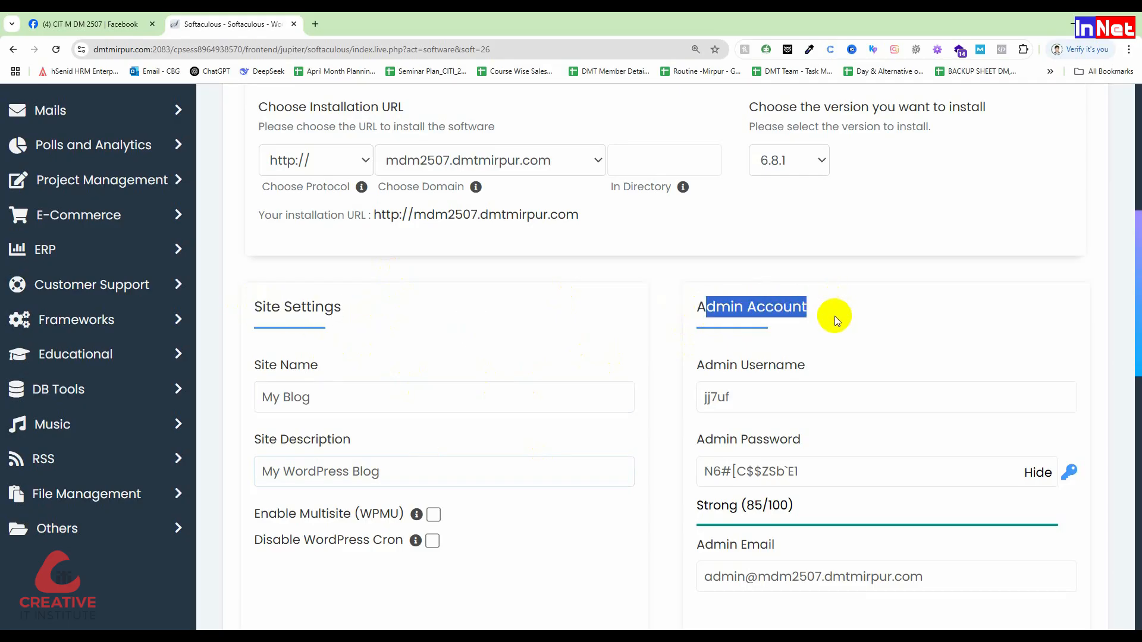
click(834, 316)
scroll(825, 367, down, 1)
click(747, 339)
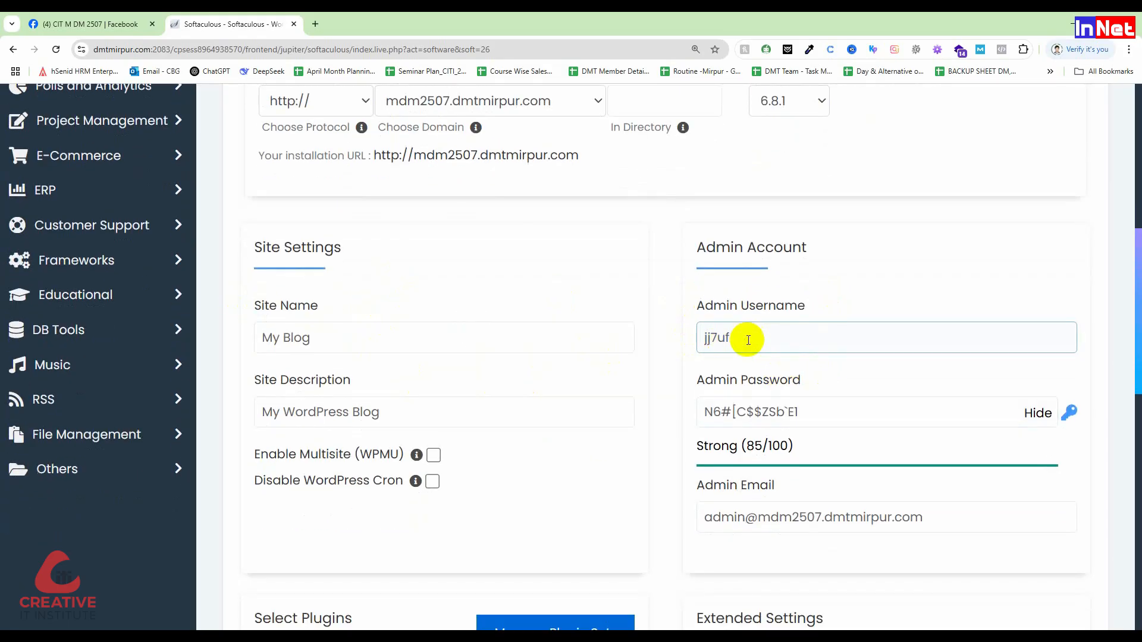
click(749, 404)
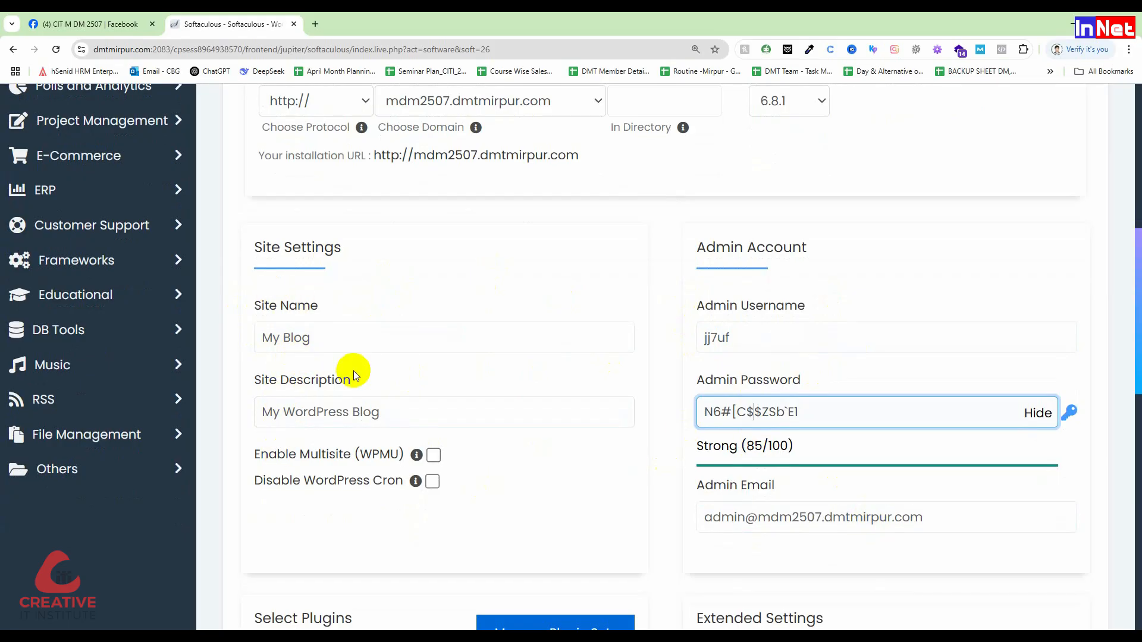
Replace the admin username with a custom one and set a new password rated Strong (98/100)
drag(752, 339, 651, 340)
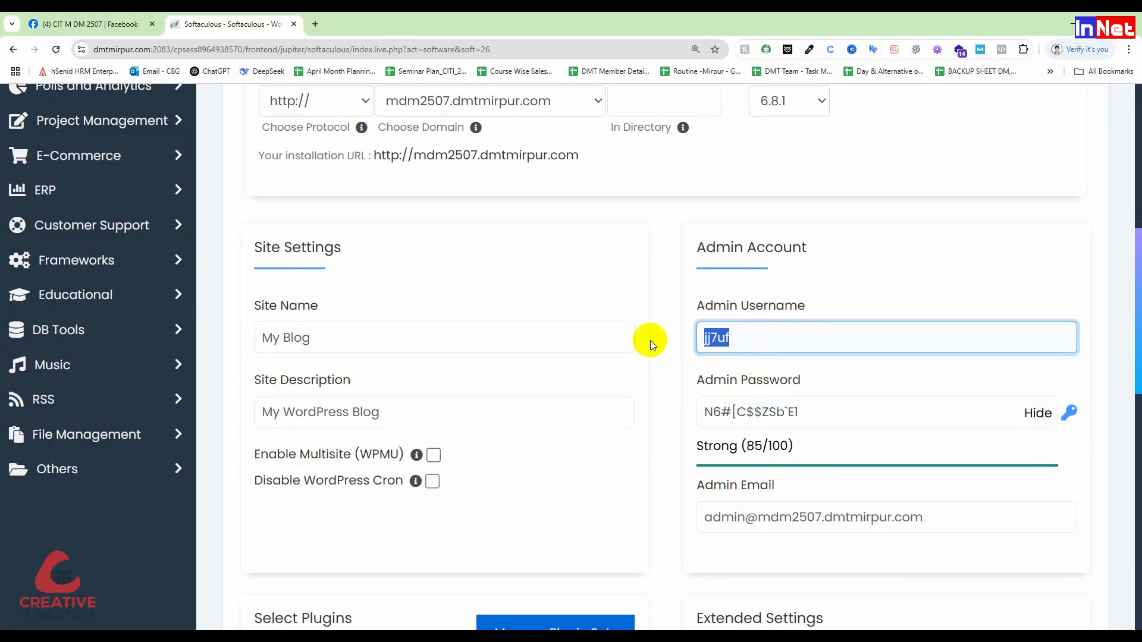
key(BackSpace)
text(Ashra)
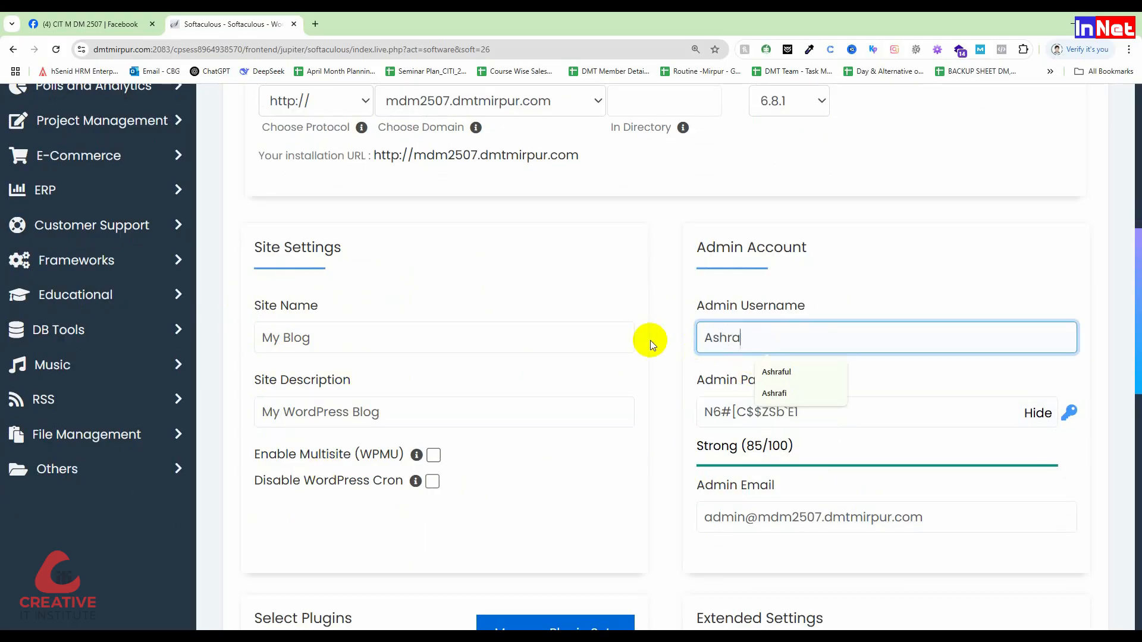
text(fi)
click(1038, 413)
drag(826, 416, 535, 425)
key(BackSpace)
text(••••••••••••••)
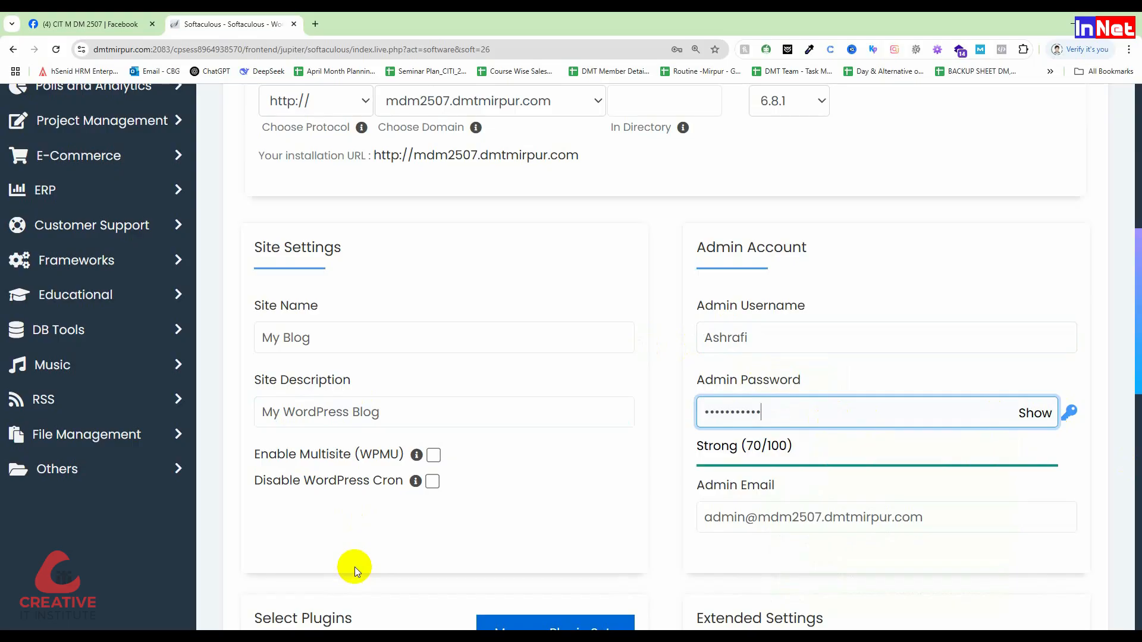
text(••)
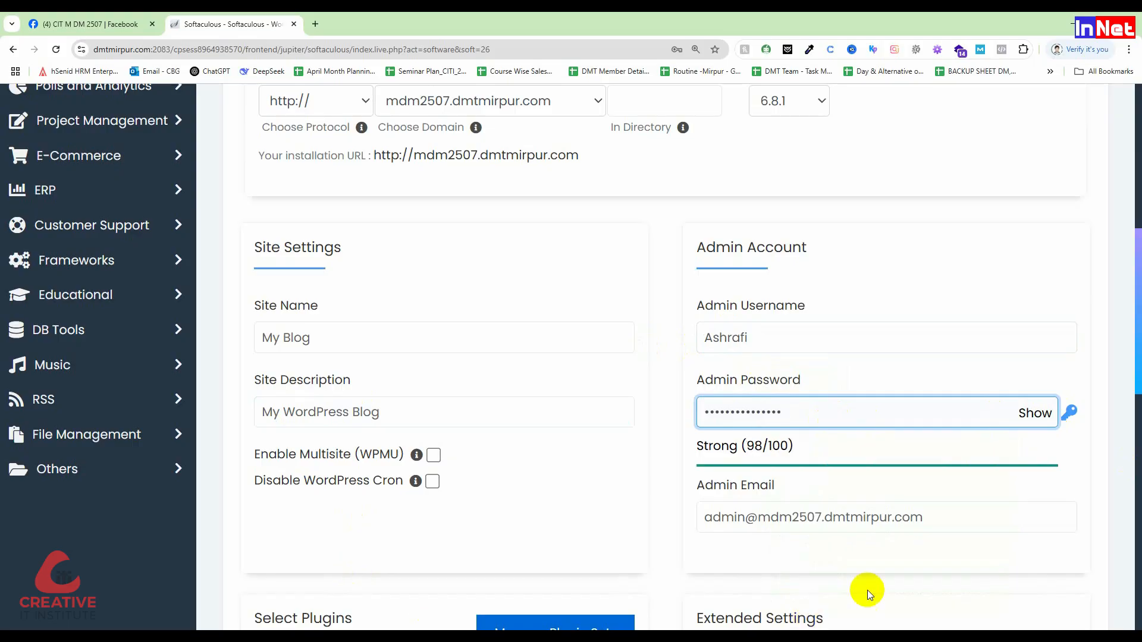
scroll(782, 396, down, 1)
scroll(783, 396, down, 6)
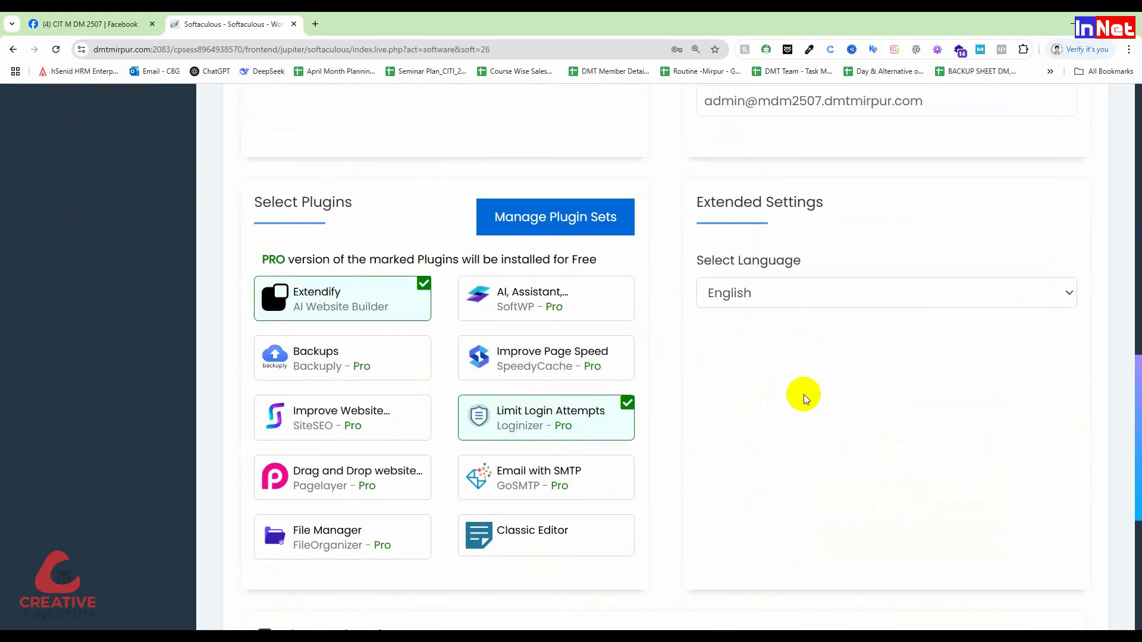
scroll(760, 426, down, 2)
scroll(760, 426, down, 2)
click(672, 462)
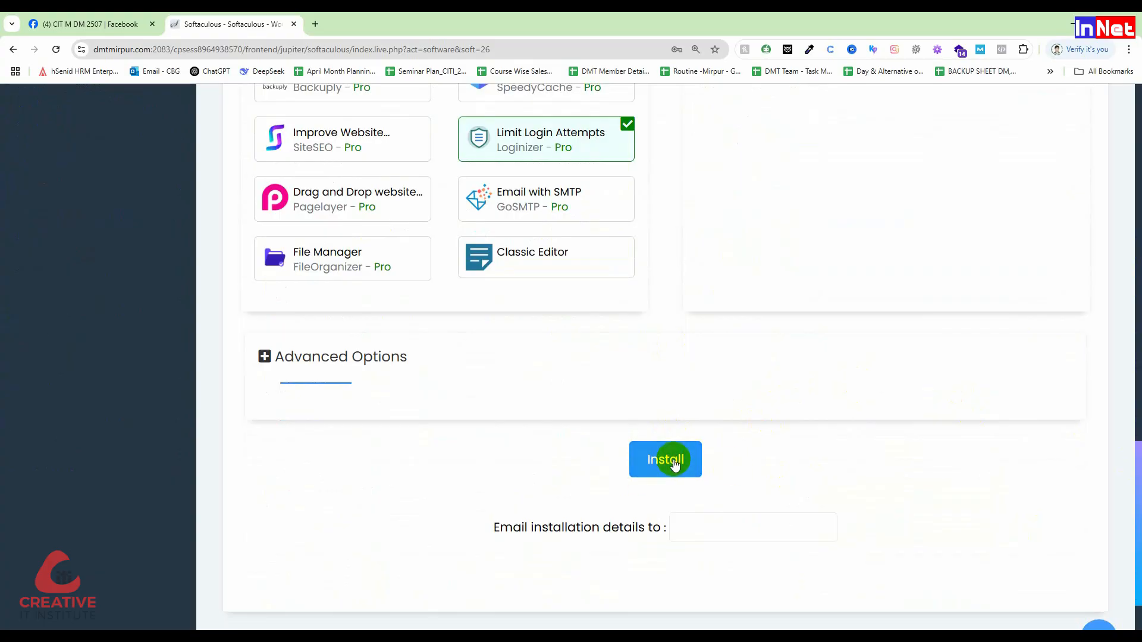
click(703, 525)
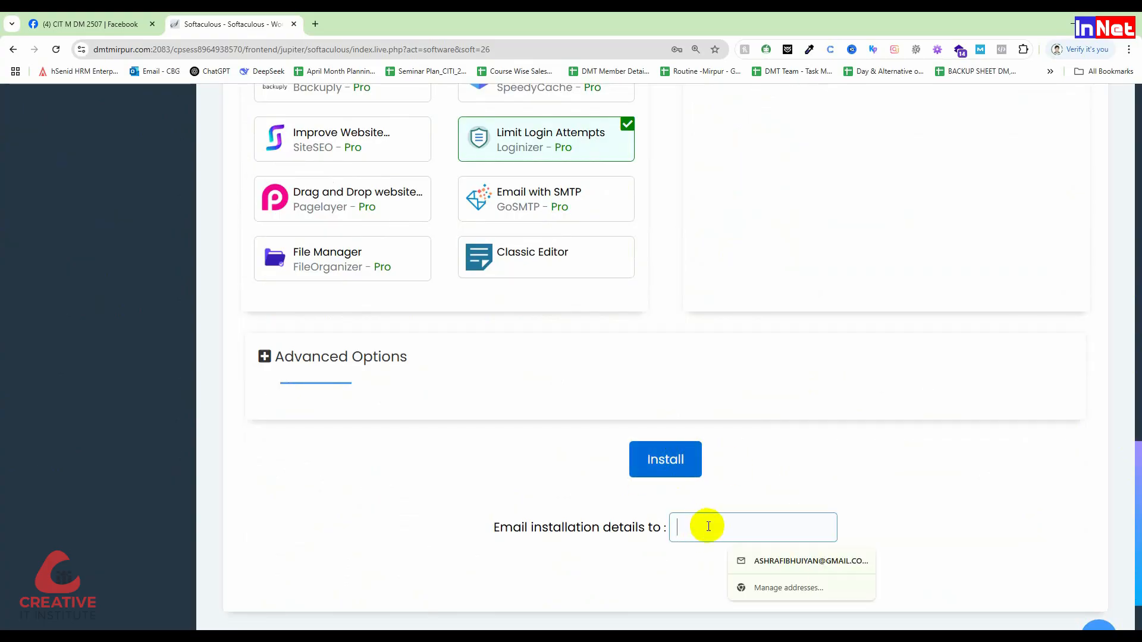
click(788, 561)
scroll(788, 561, down, 1)
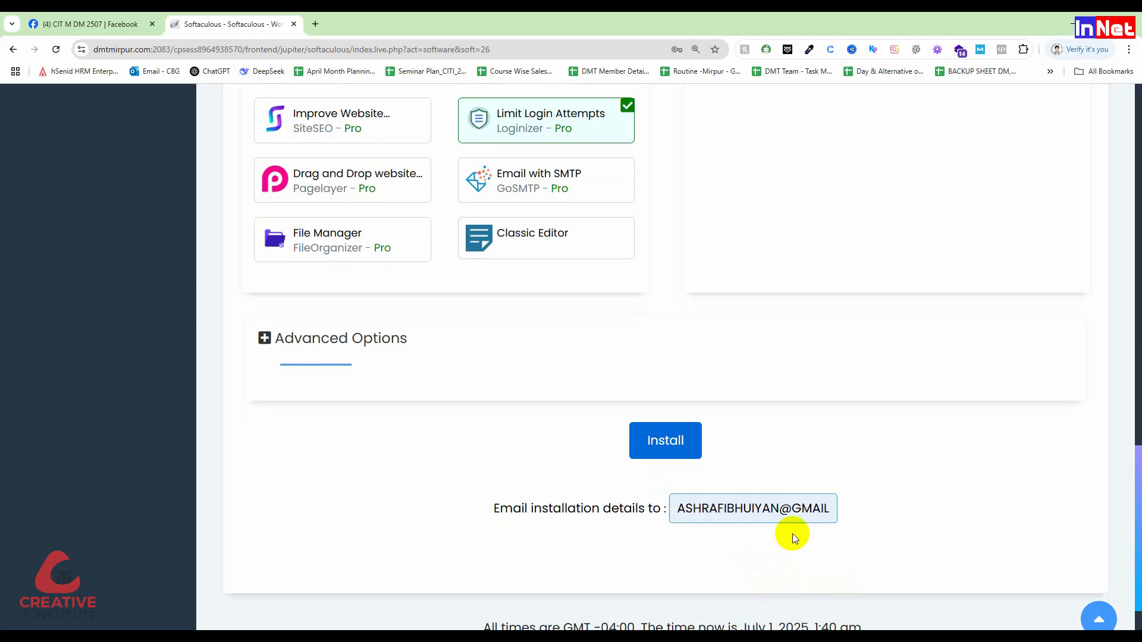
click(686, 463)
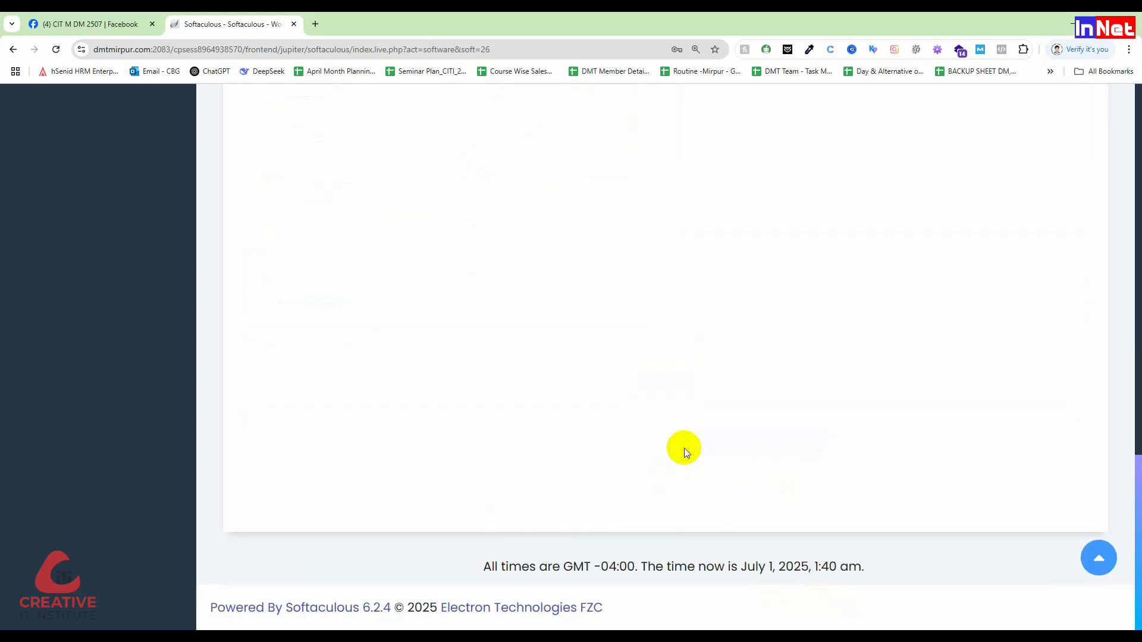
scroll(684, 448, up, 3)
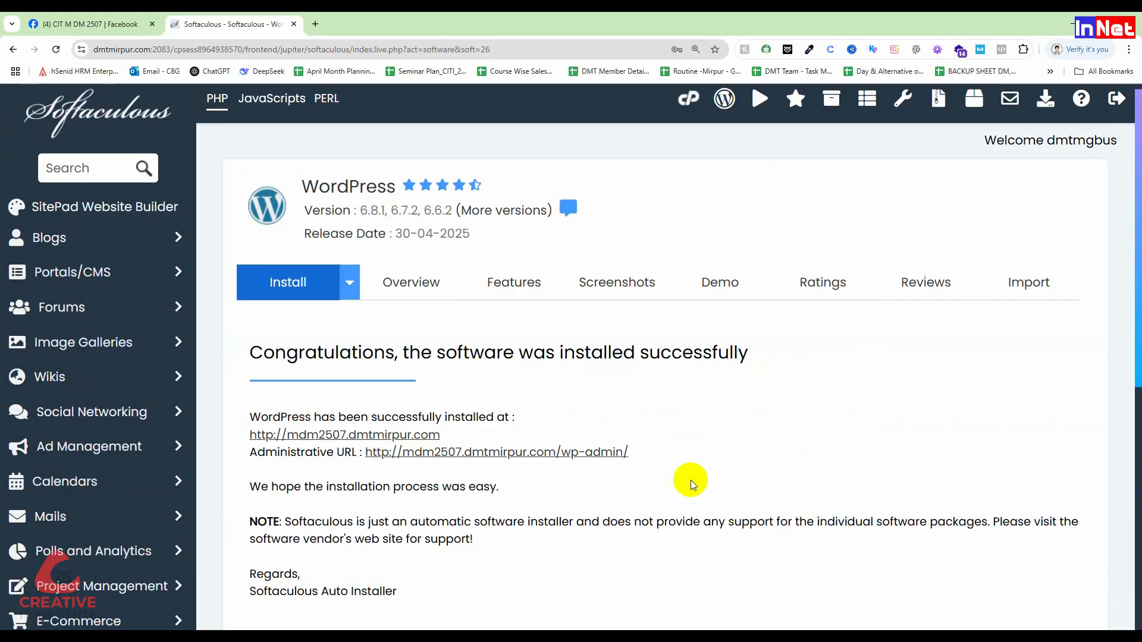
Open the /wp-admin/ Administrative URL in a new tab and view its website-type setup wizard
scroll(684, 452, down, 1)
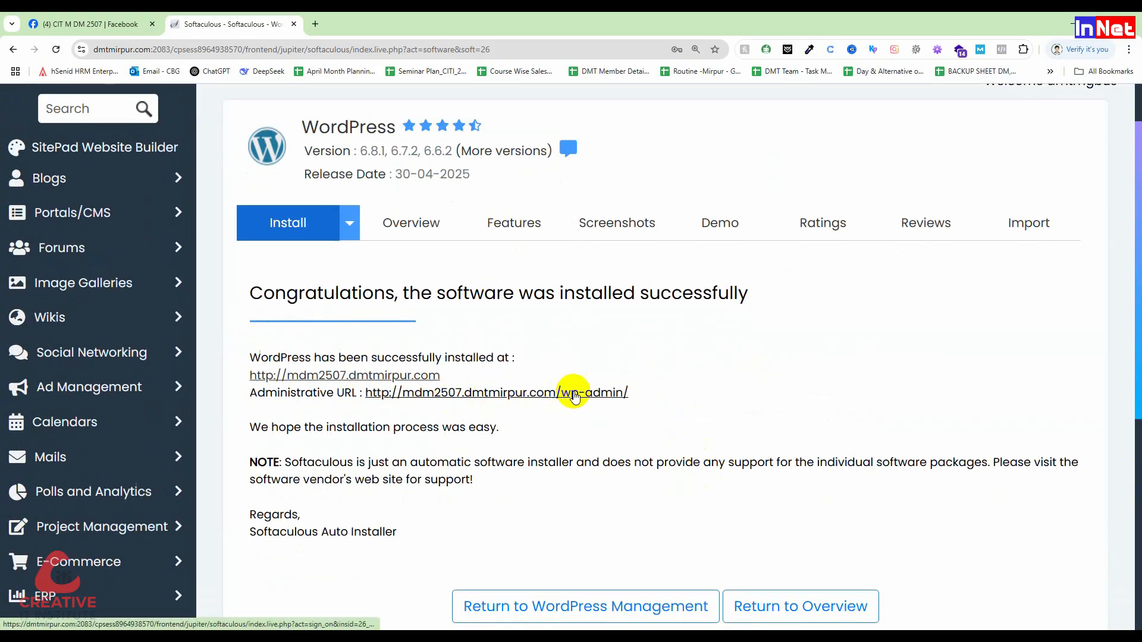
right_click(577, 396)
click(606, 405)
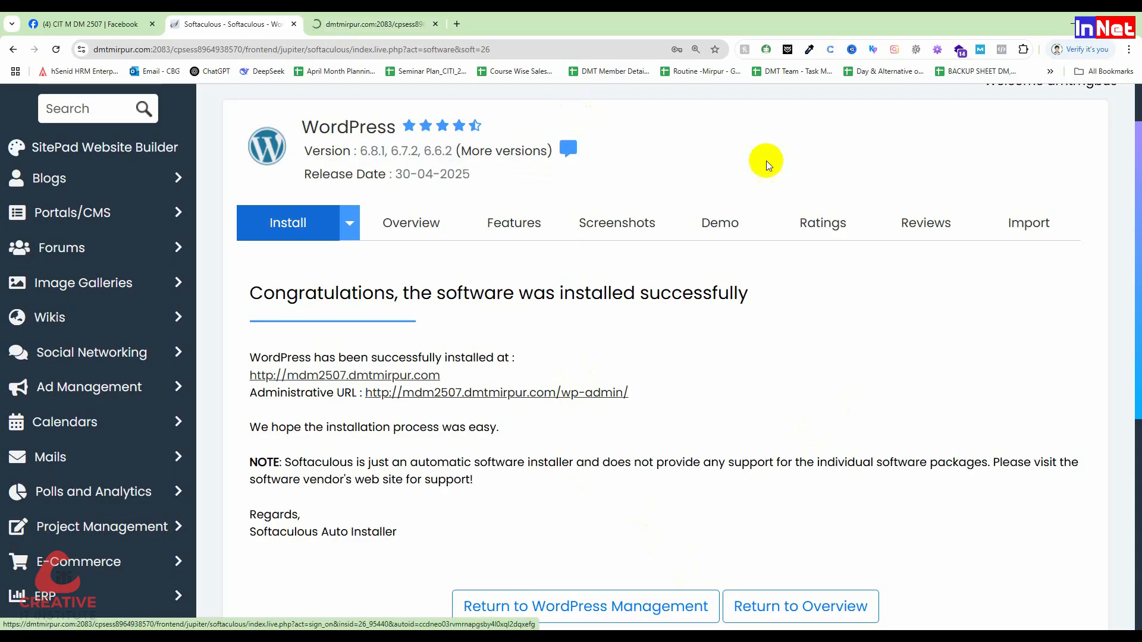
click(380, 24)
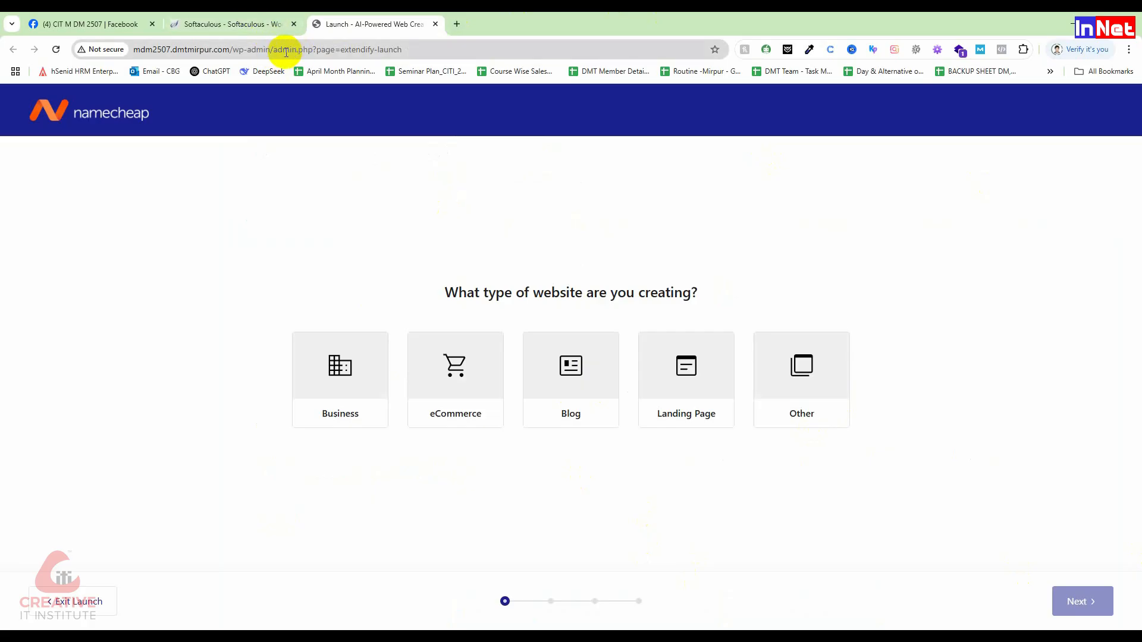
Trim the address bar URL to /wp-admin to skip the setup wizard and reach the dashboard
drag(270, 49, 497, 45)
key(BackSpace)
key(Return)
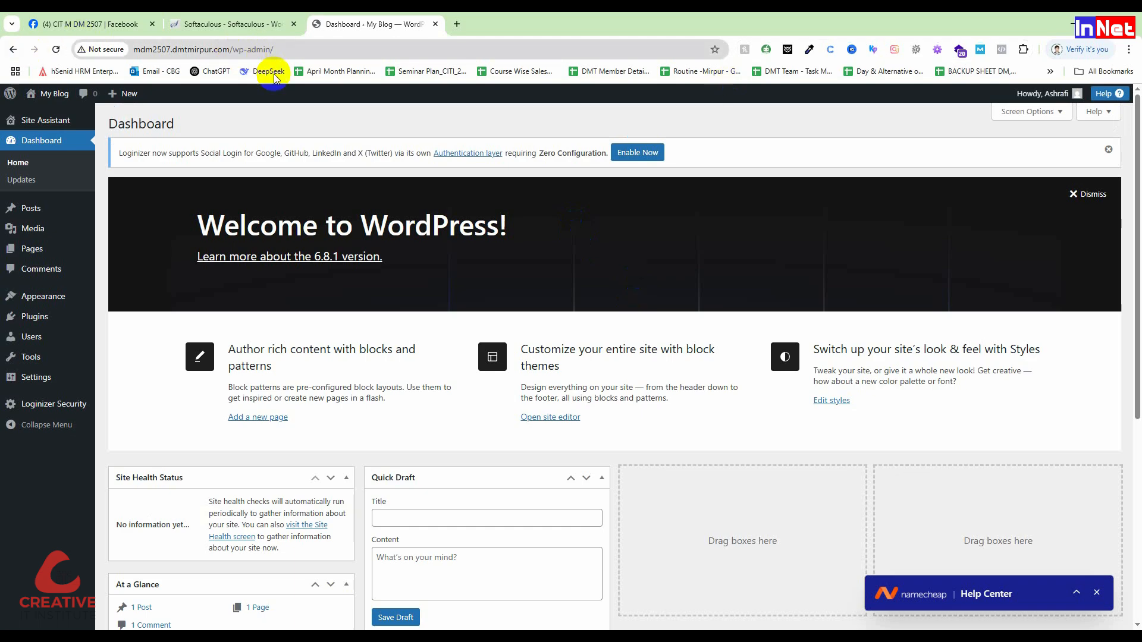
Open the live blog front page from My Blog > Visit Site in a new tab, then return to Facebook
mouse_move(47, 95)
click(51, 123)
right_click(58, 122)
click(89, 129)
click(485, 18)
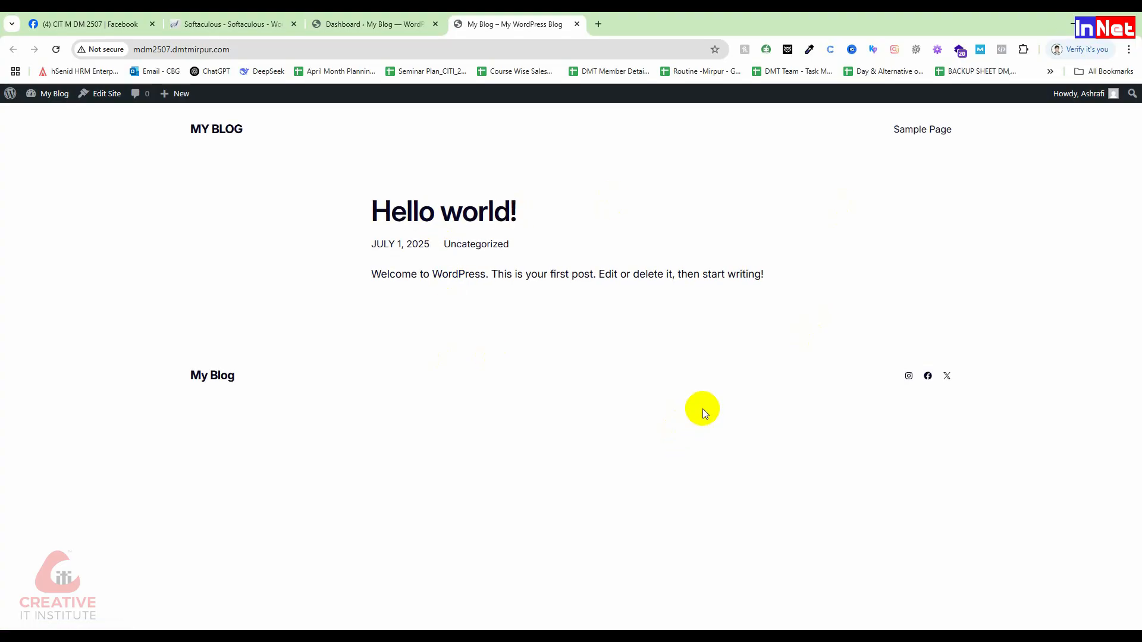
click(140, 24)
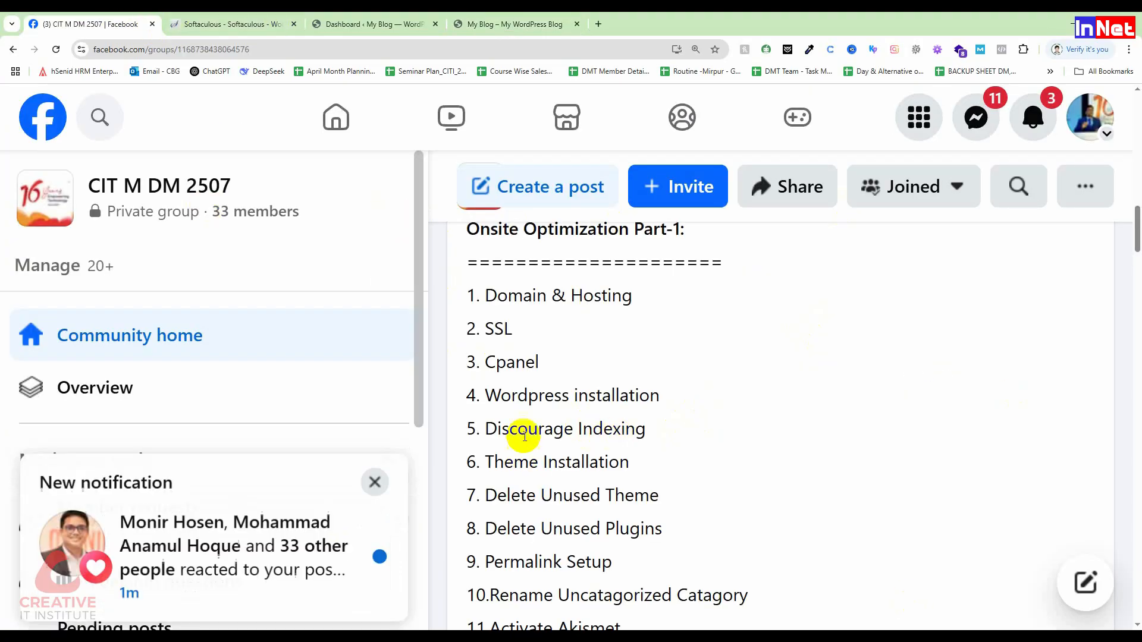
Dismiss the Facebook notification, highlight checklist steps 1–4, then switch to the My Blog front page tab
click(375, 470)
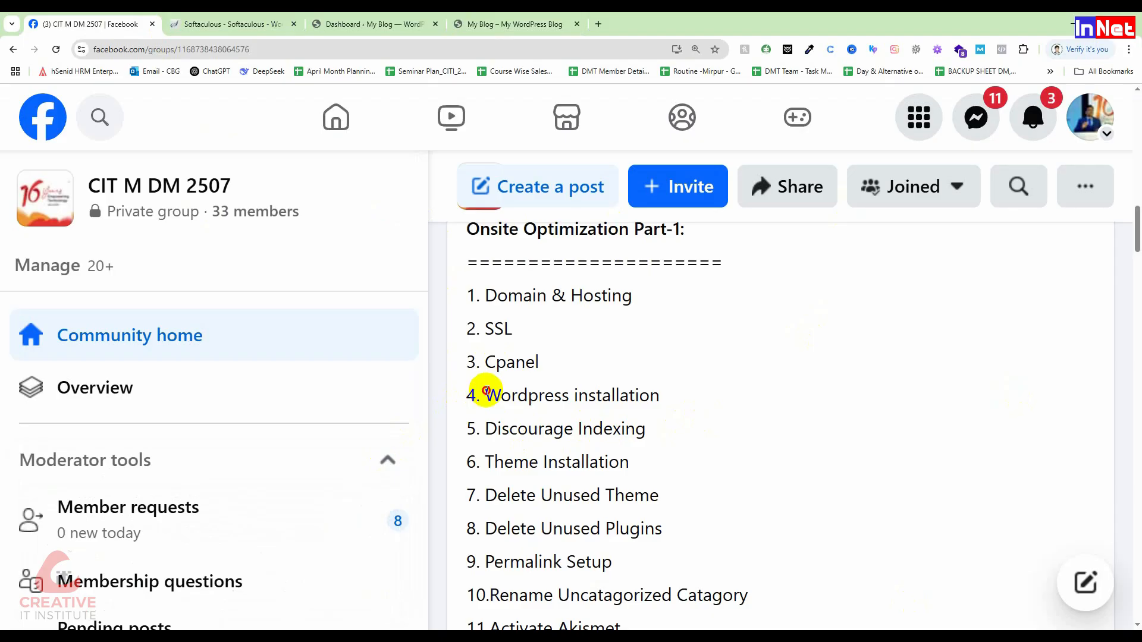
drag(482, 392, 664, 394)
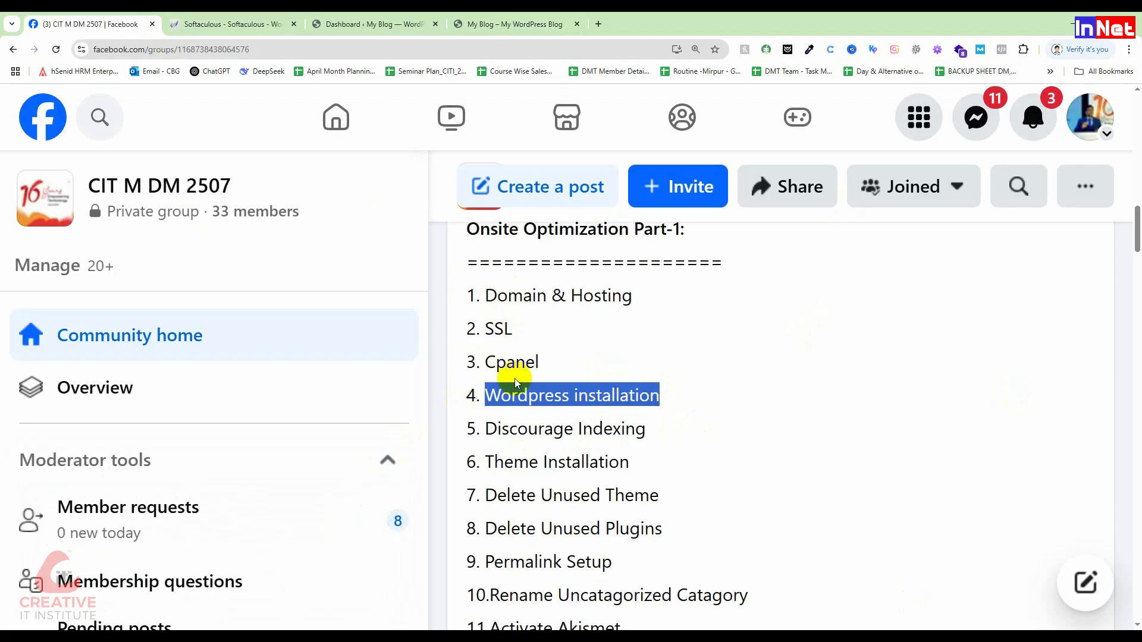
drag(661, 396, 432, 280)
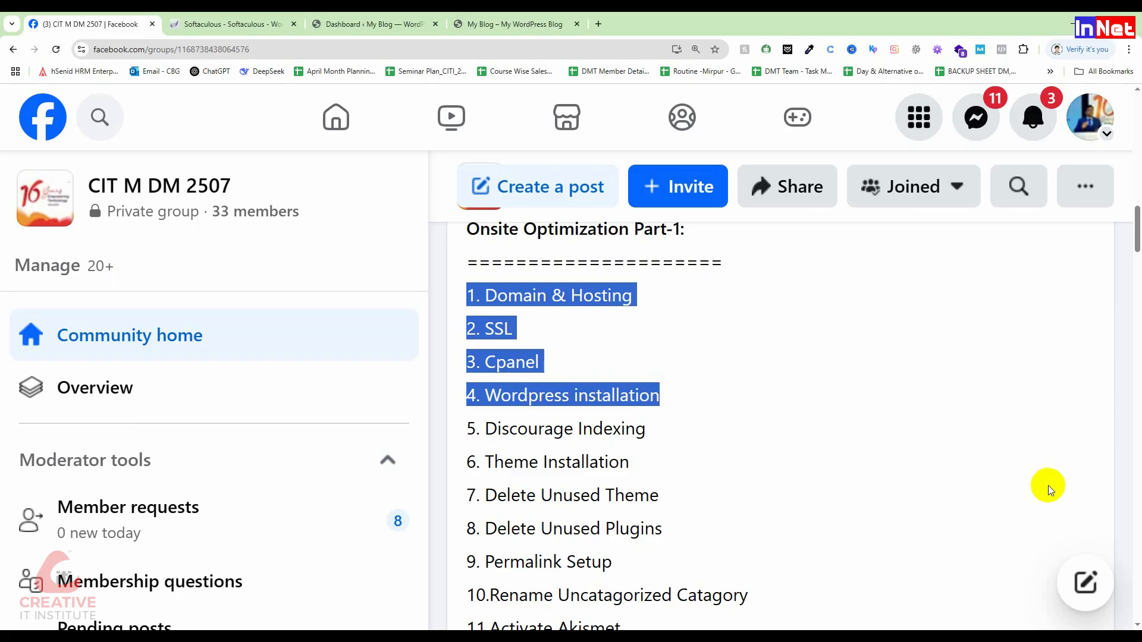
click(724, 476)
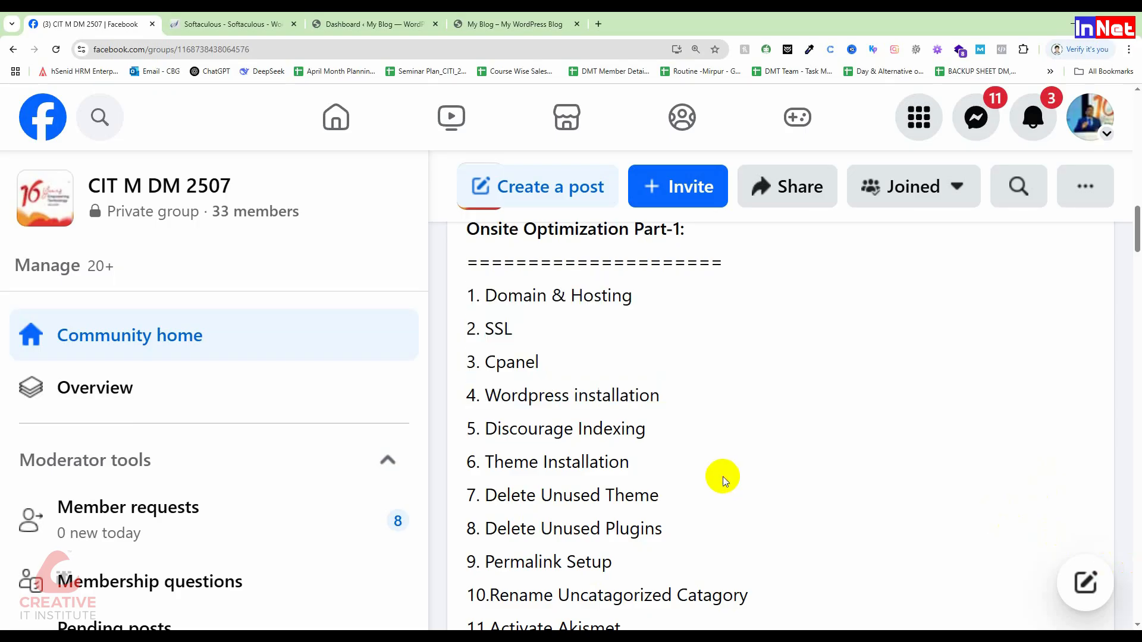
scroll(723, 478, down, 1)
click(473, 22)
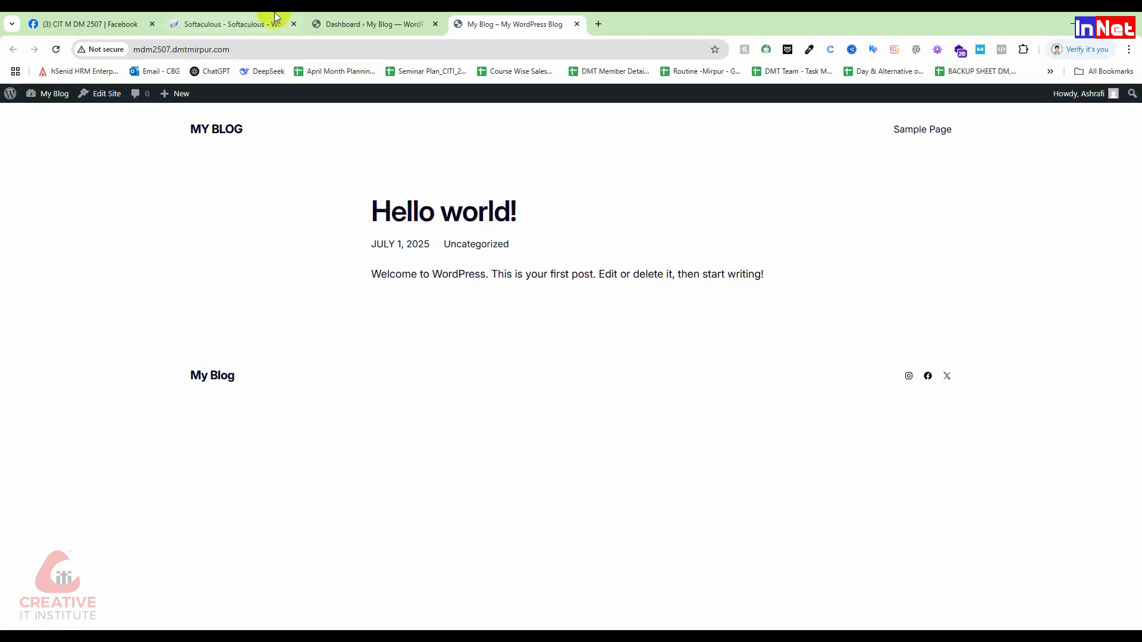
In Settings > Reading, tick 'Discourage search engines from indexing this site' and save the changes
click(351, 24)
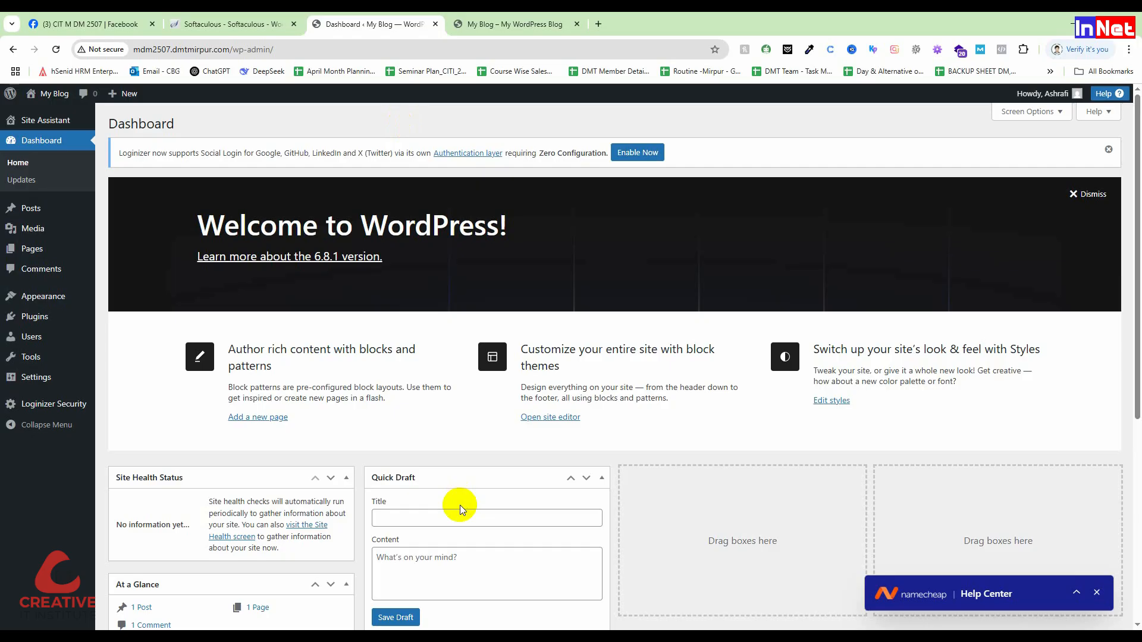
click(89, 388)
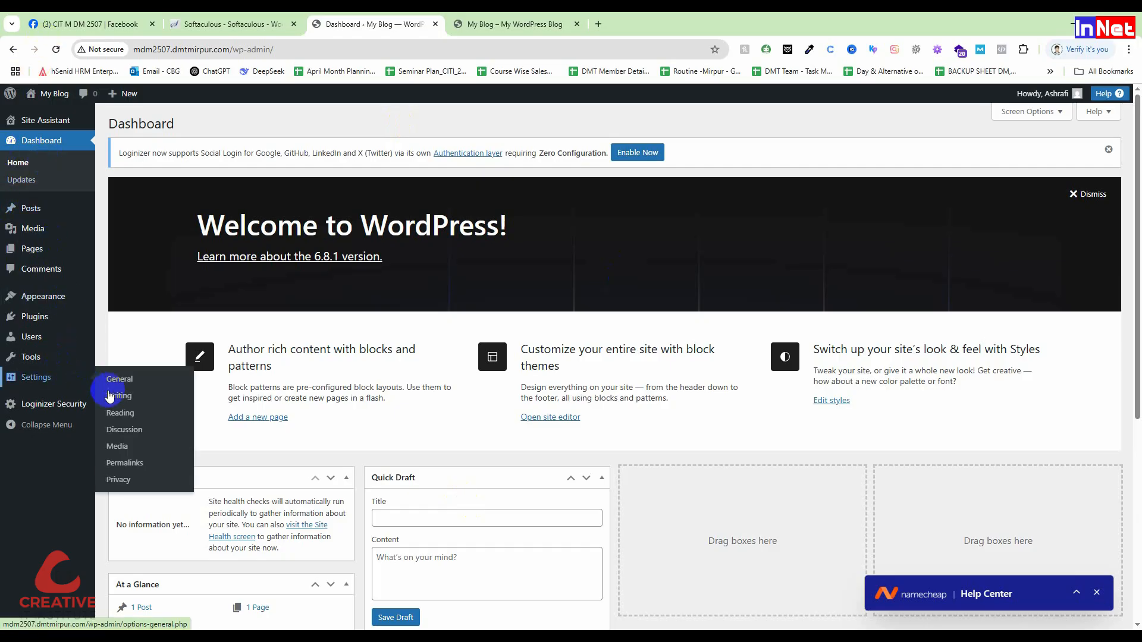
click(139, 414)
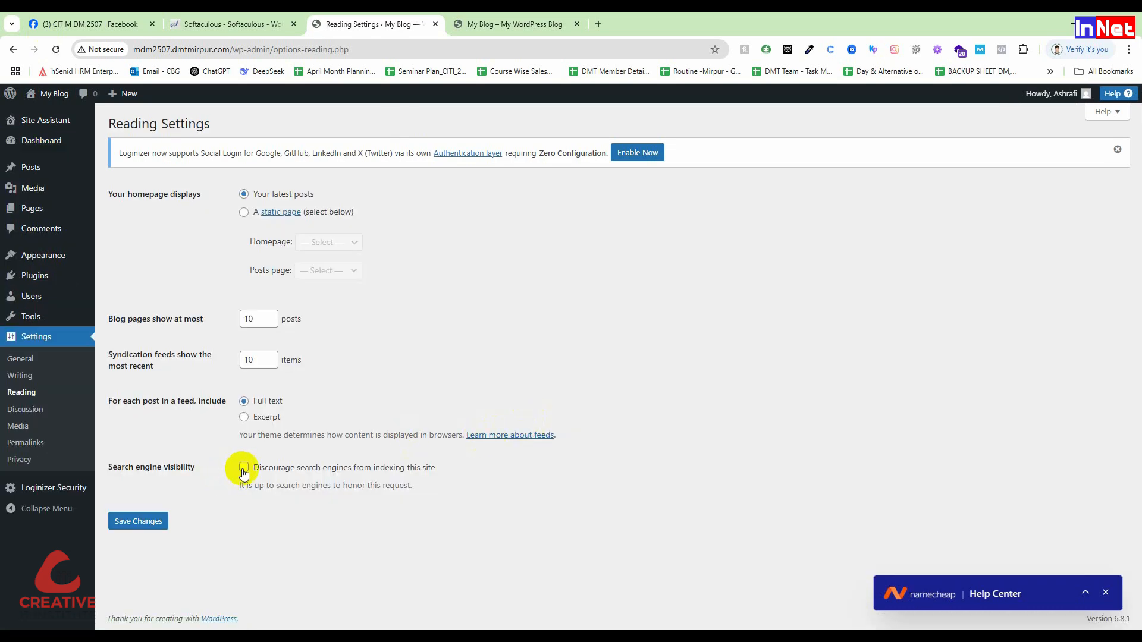
drag(112, 467, 200, 470)
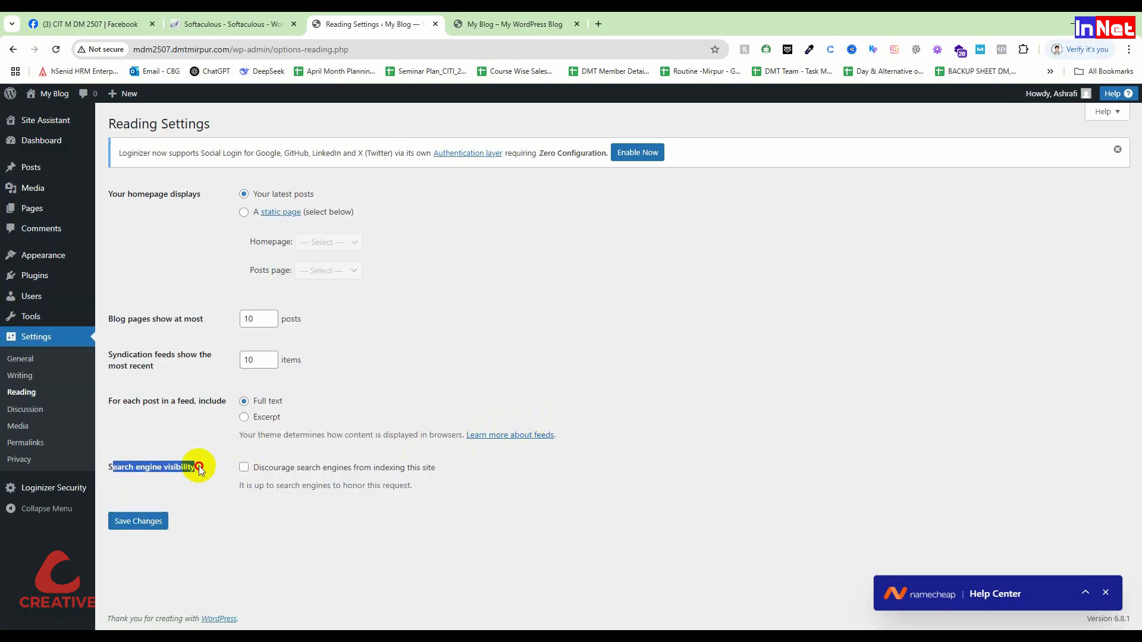
click(244, 467)
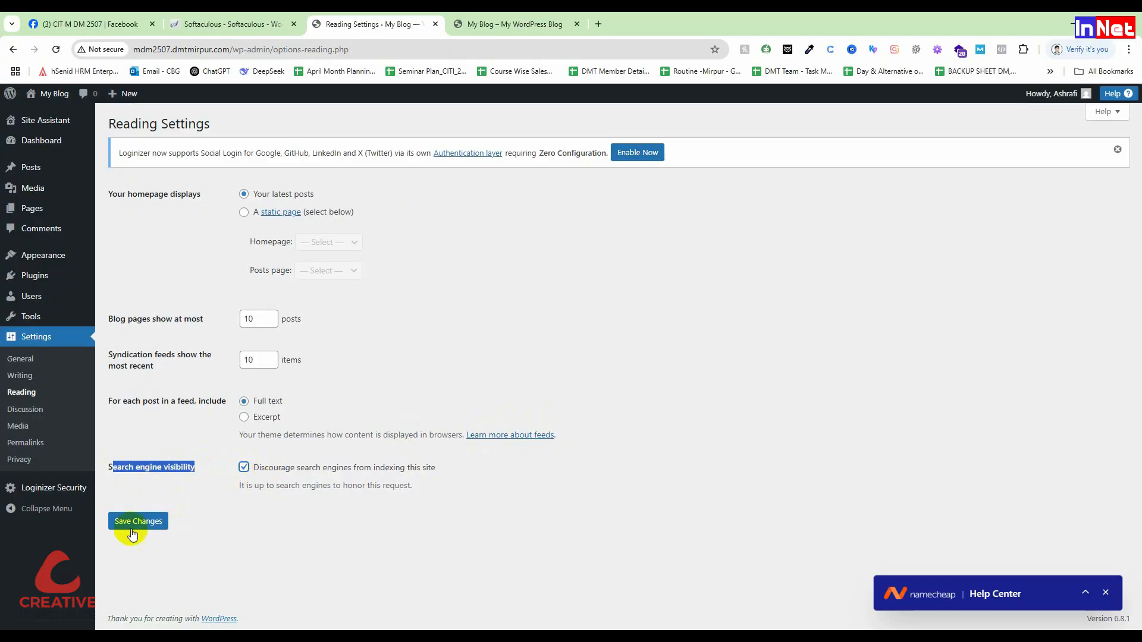
click(134, 522)
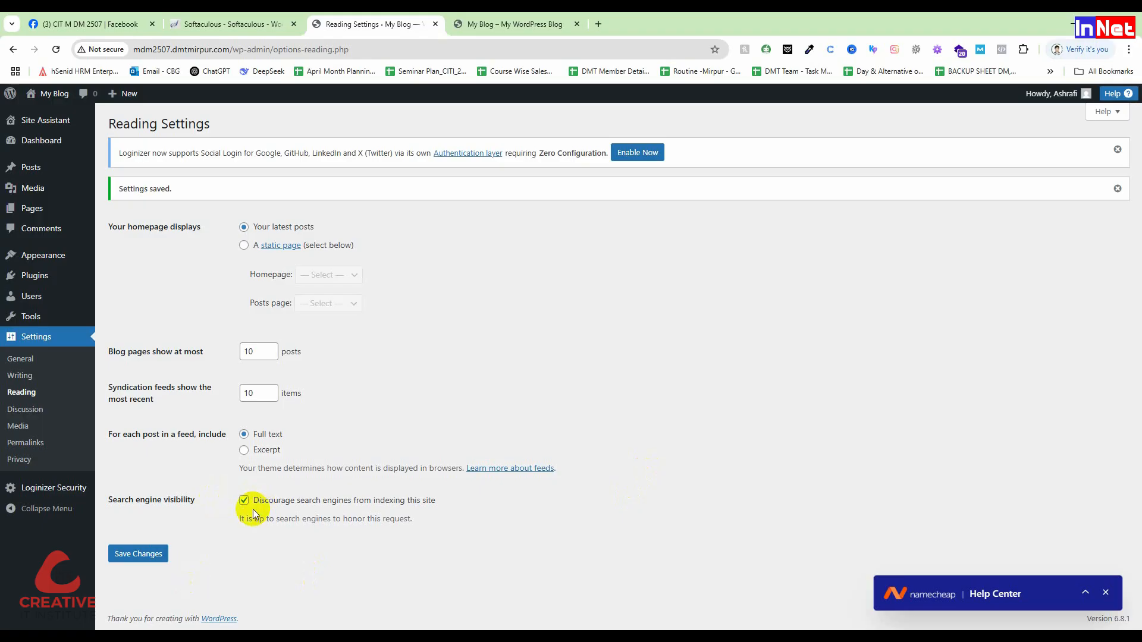
Zoom the Reading page to 125% to review the discourage-indexing option, then return to the Facebook checklist
key(ctrl+plus)
key(ctrl+plus)
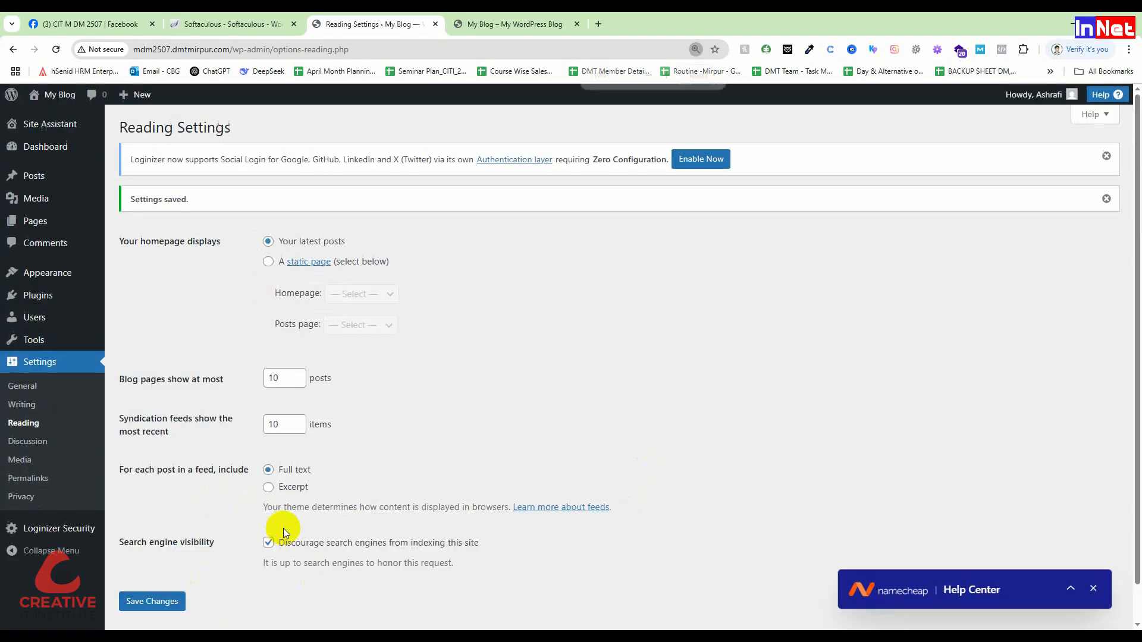
scroll(301, 537, down, 1)
scroll(383, 509, down, 1)
drag(435, 500, 440, 501)
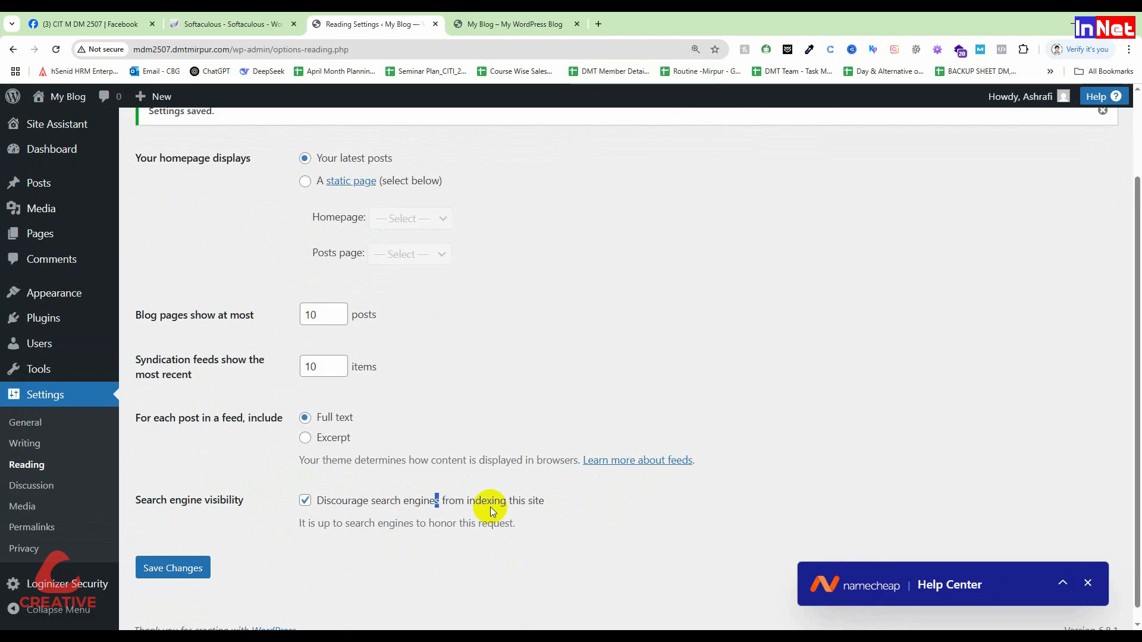
drag(546, 503, 311, 501)
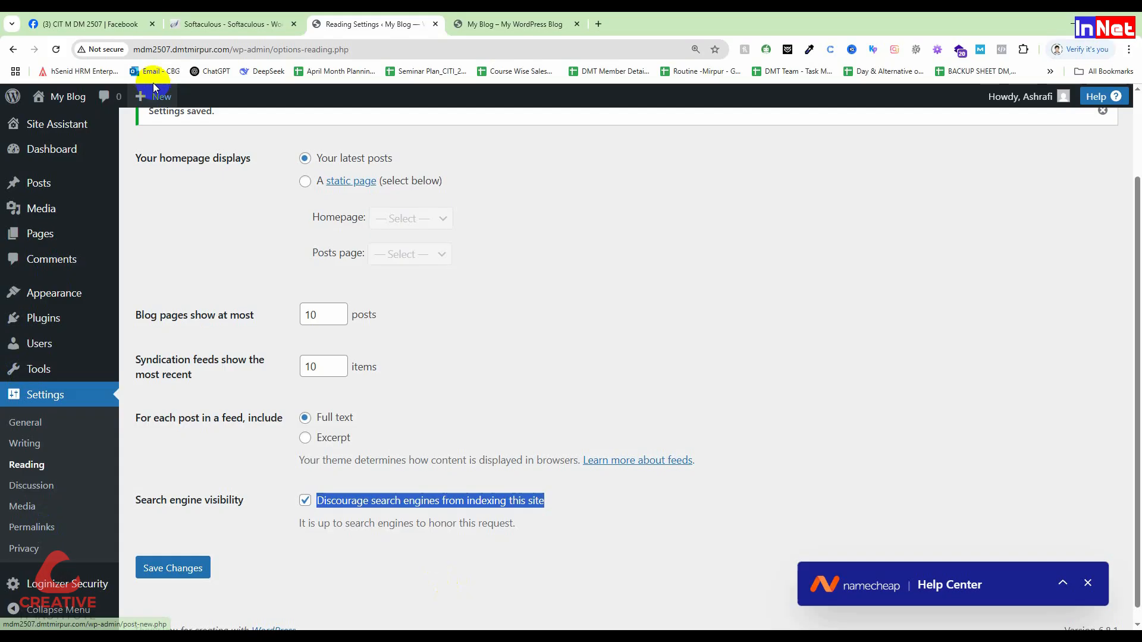
click(107, 24)
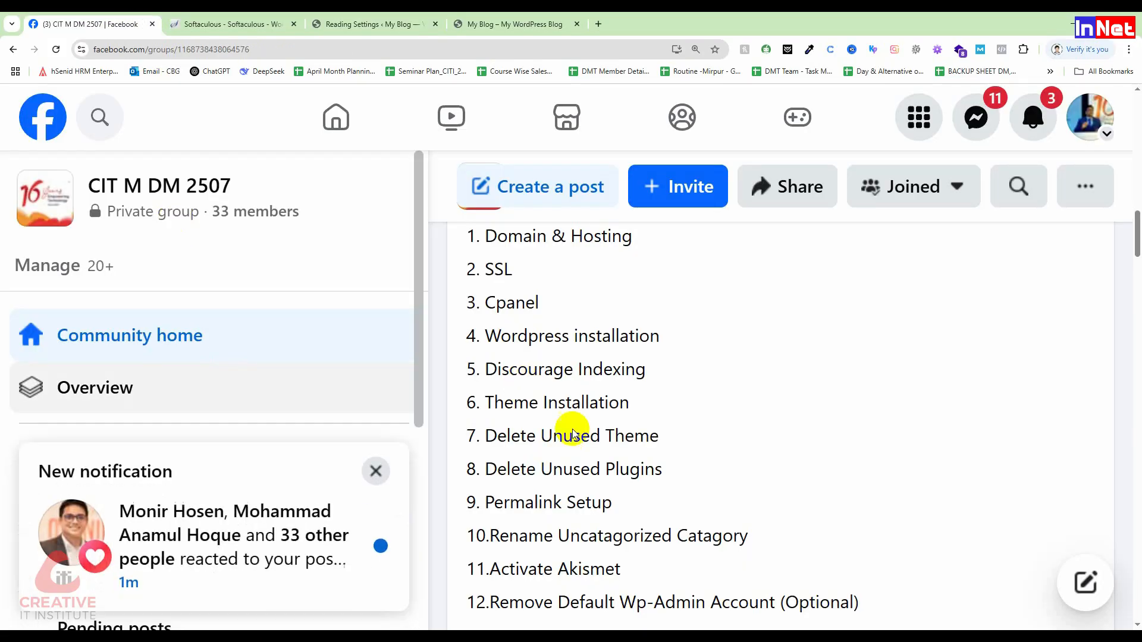
Close the Facebook notification, highlight checklist item 5 (Discourage Indexing), then return to WordPress Reading Settings
click(375, 471)
drag(611, 366, 640, 400)
click(505, 403)
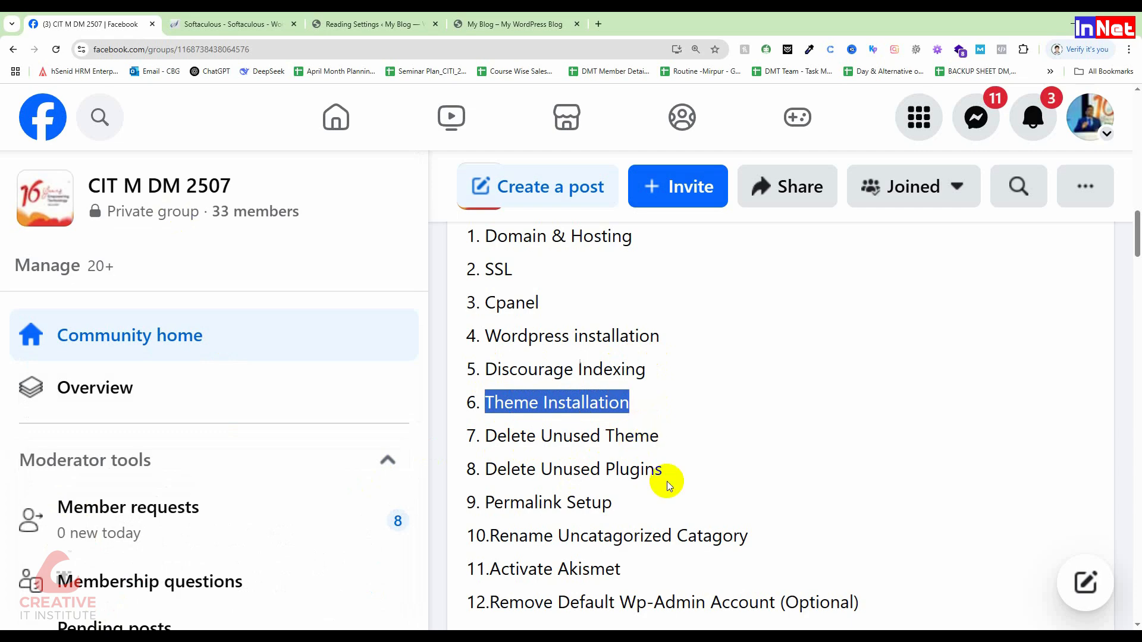
click(389, 29)
scroll(317, 443, up, 2)
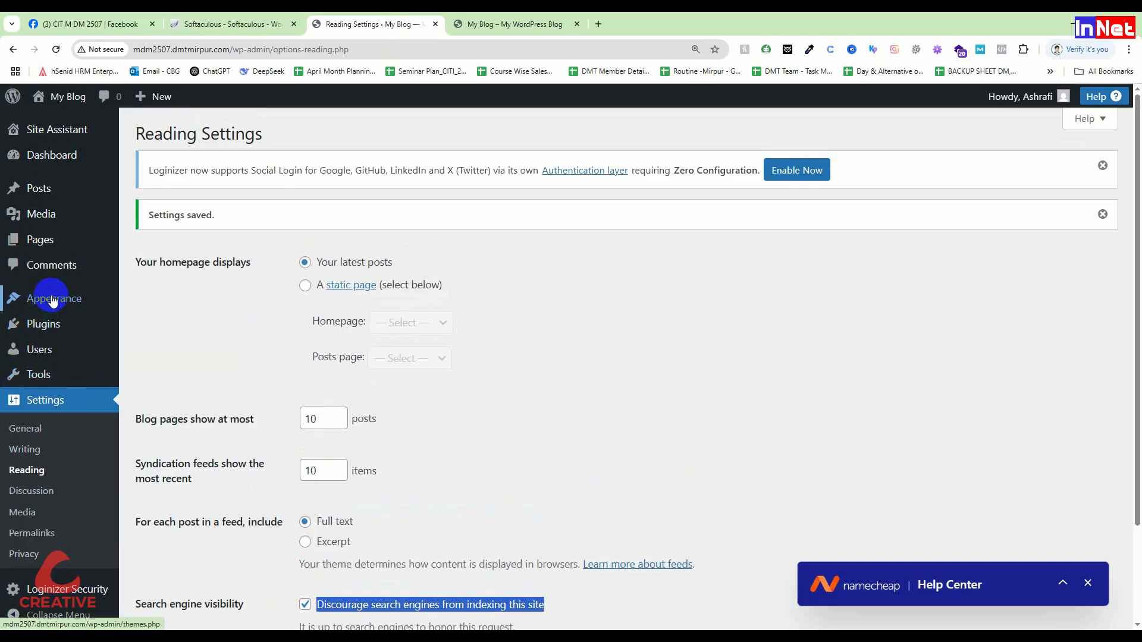
Review the four installed themes in Appearance > Themes and the live front page, then go to Add Theme
mouse_move(53, 301)
click(157, 301)
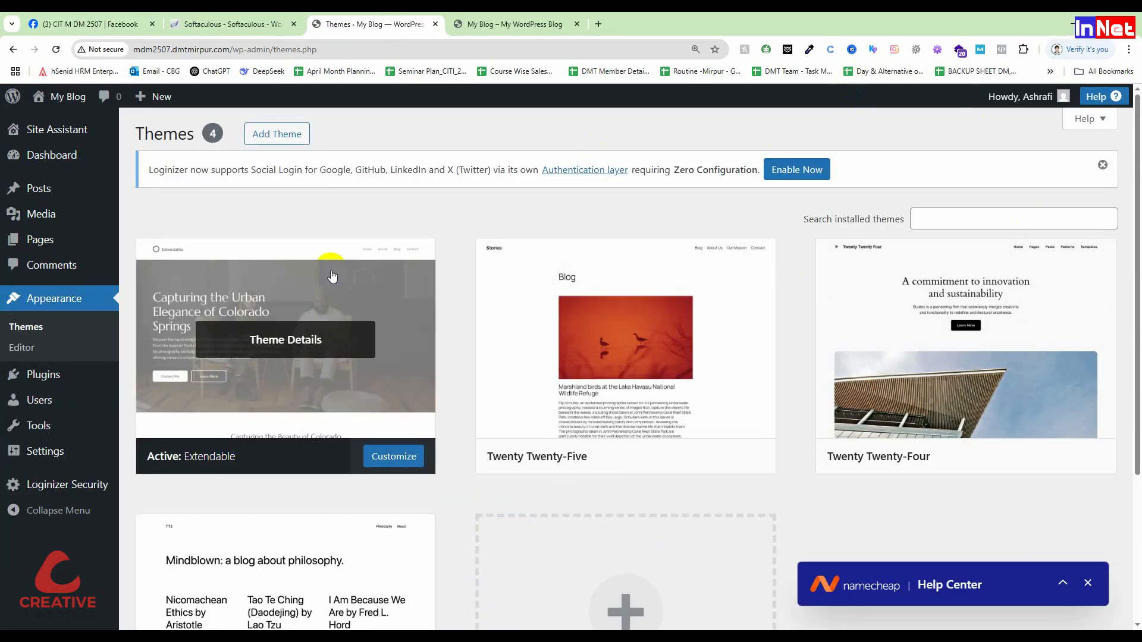
click(597, 24)
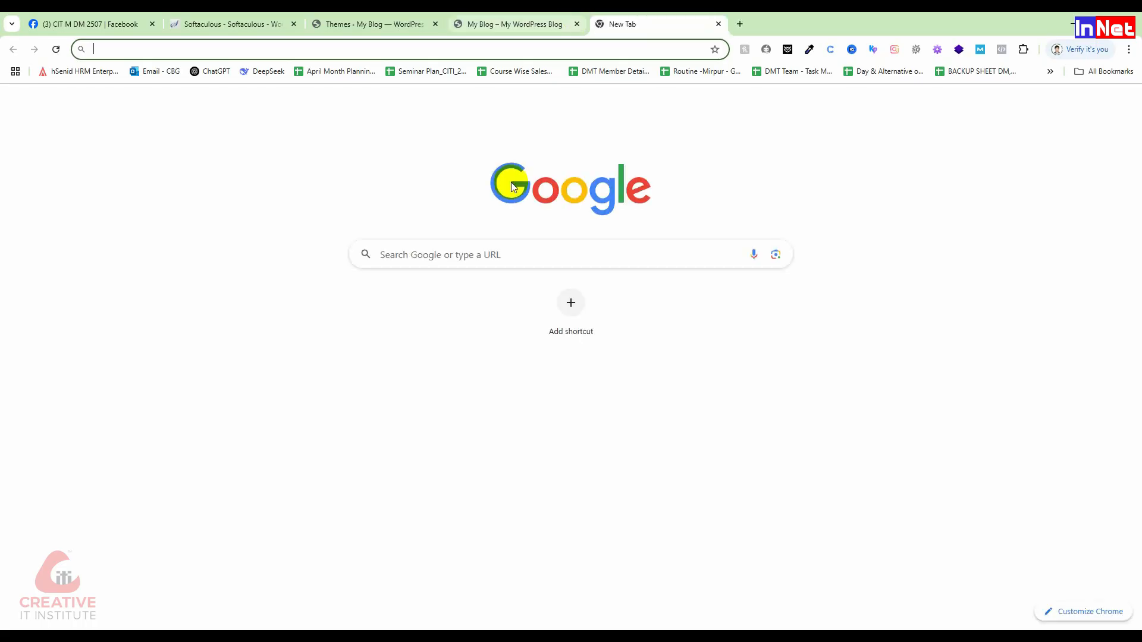
click(583, 18)
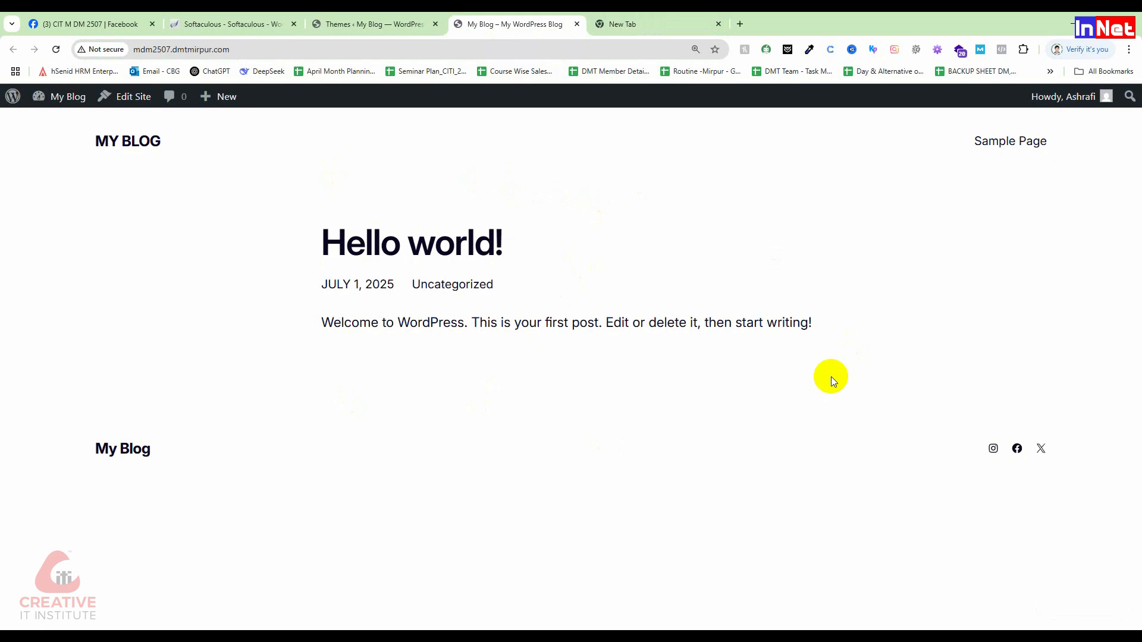
click(416, 22)
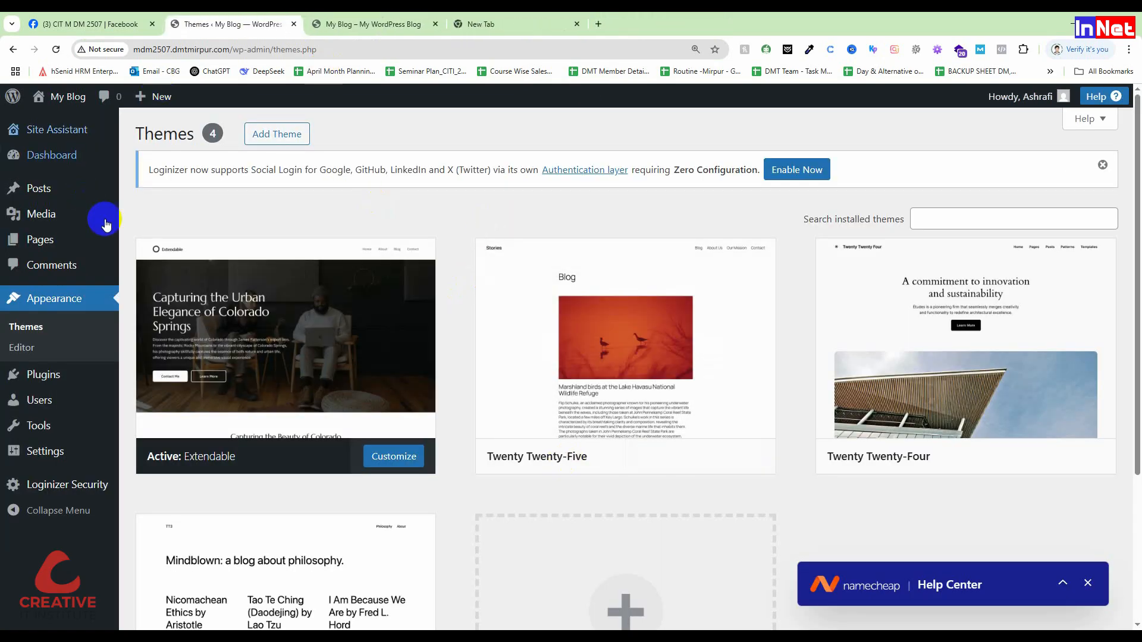
click(262, 135)
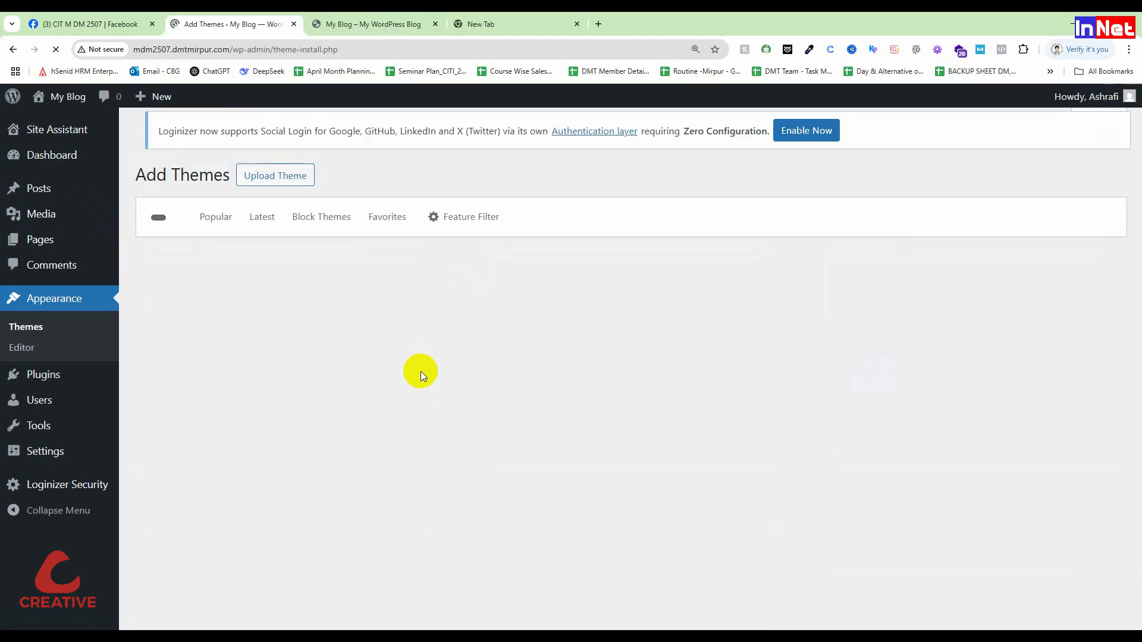
Search the theme directory for 'generatepress' and install the GeneratePress theme from its result card
click(945, 237)
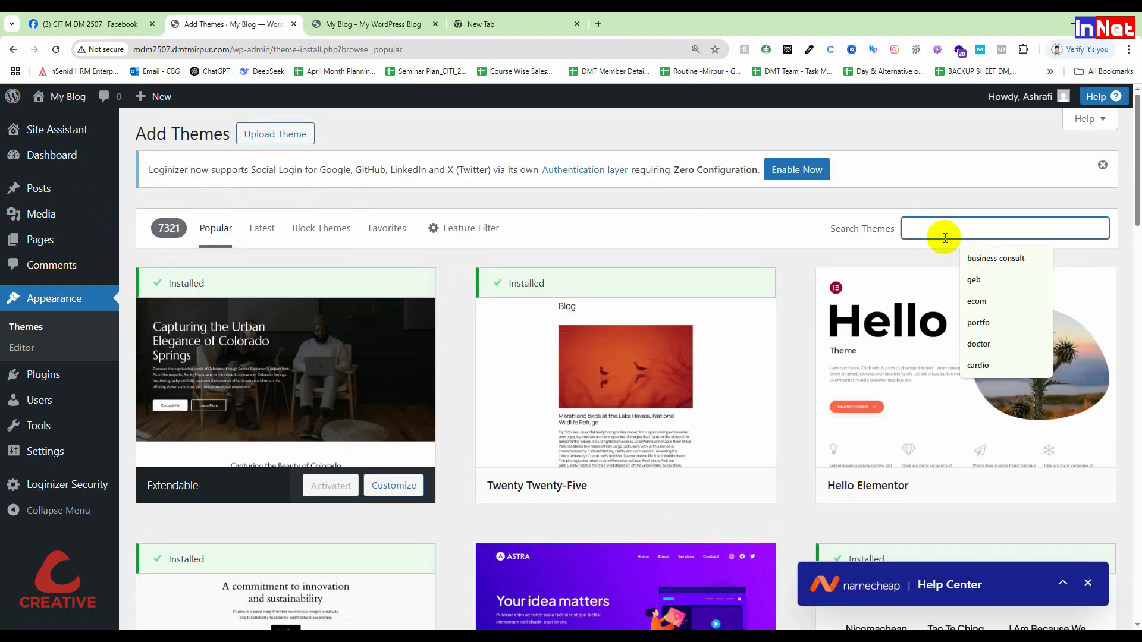
text(genrate)
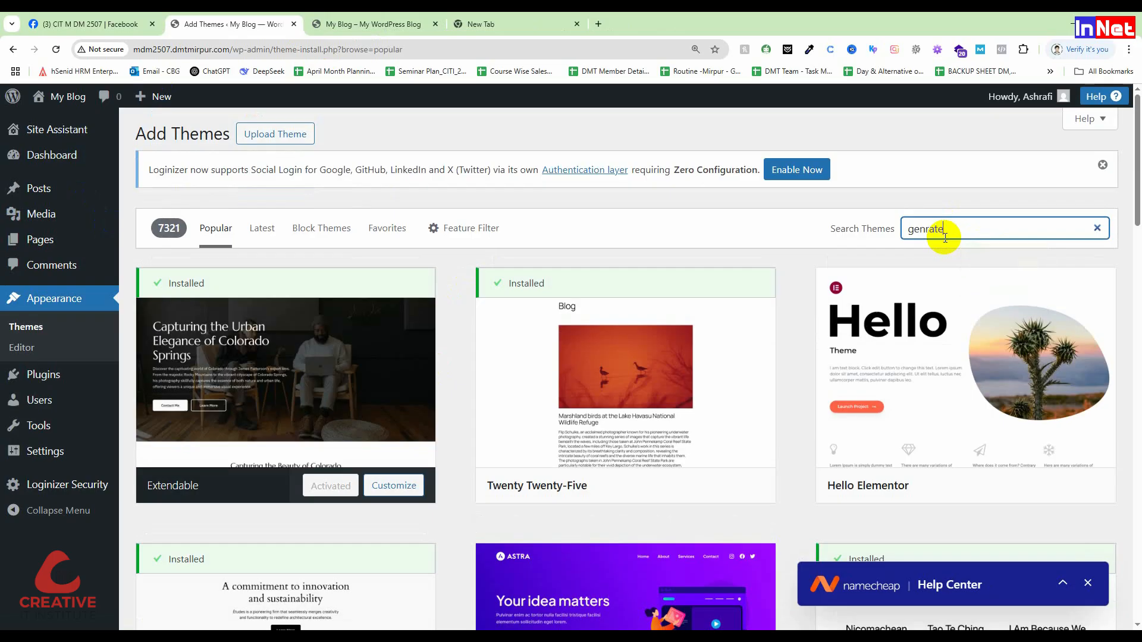
key(BackSpace)
key(BackSpace)
key(BackSpace)
key(BackSpace)
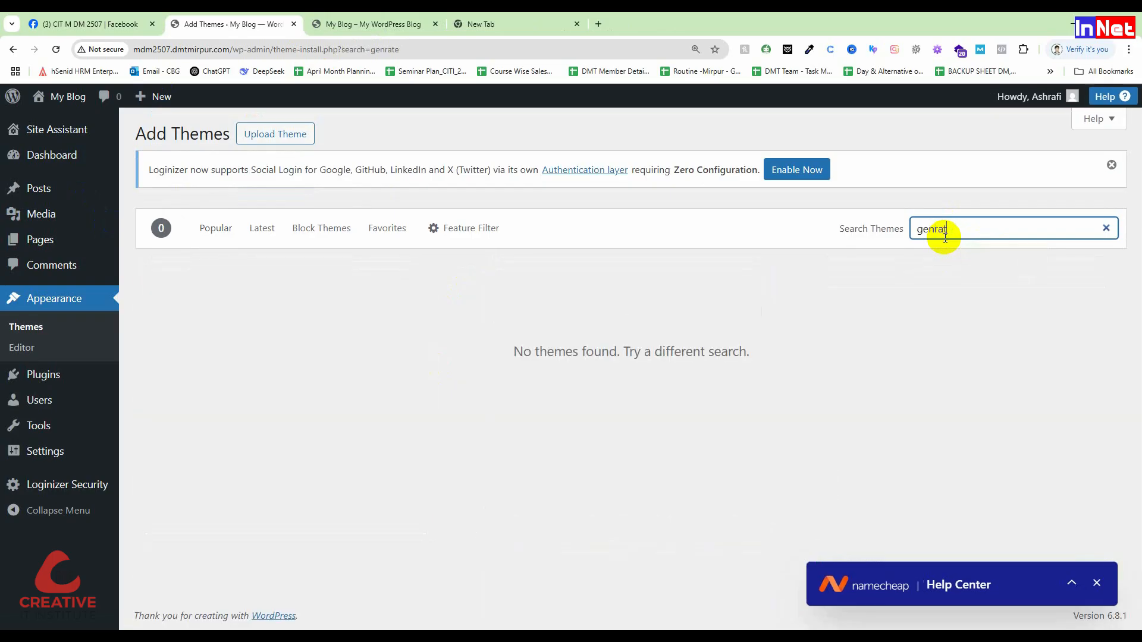
text(e)
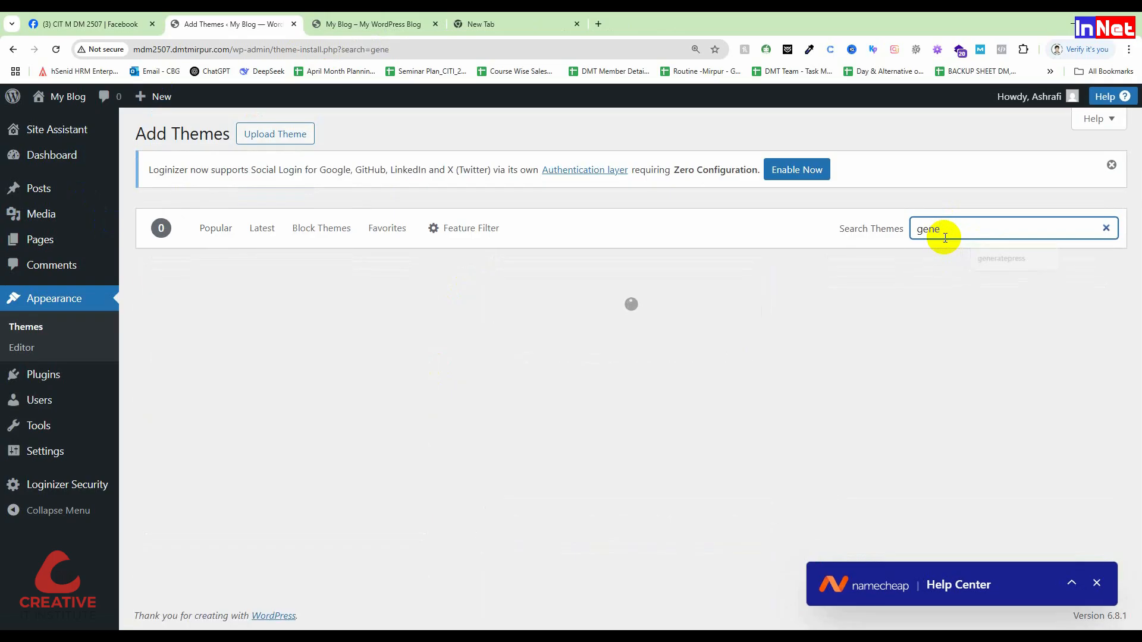
text(ra)
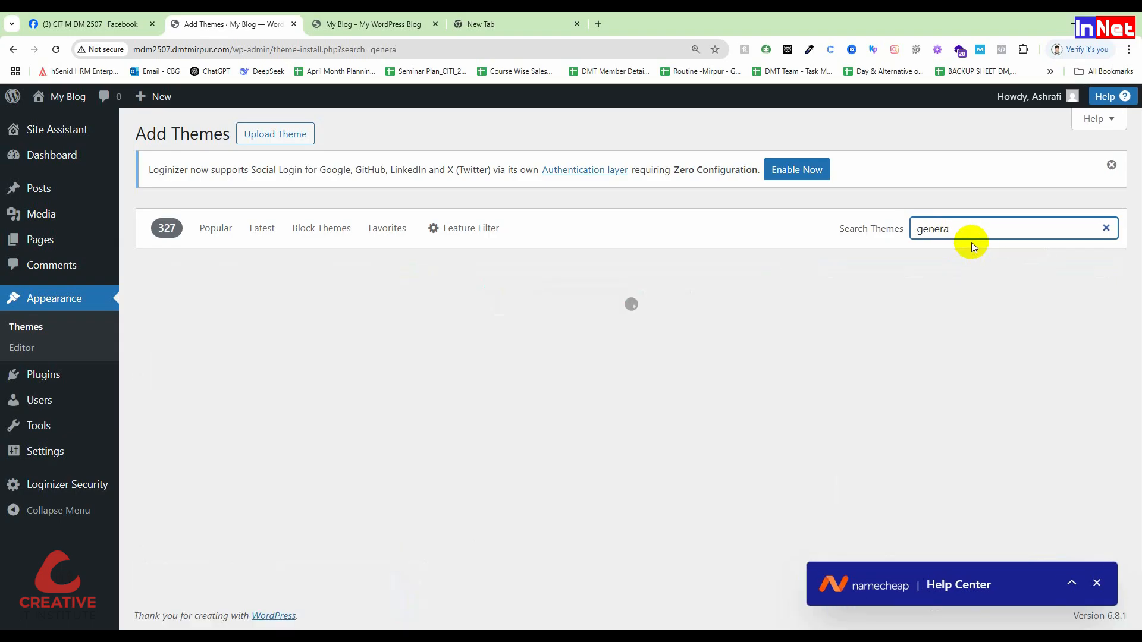
key(BackSpace)
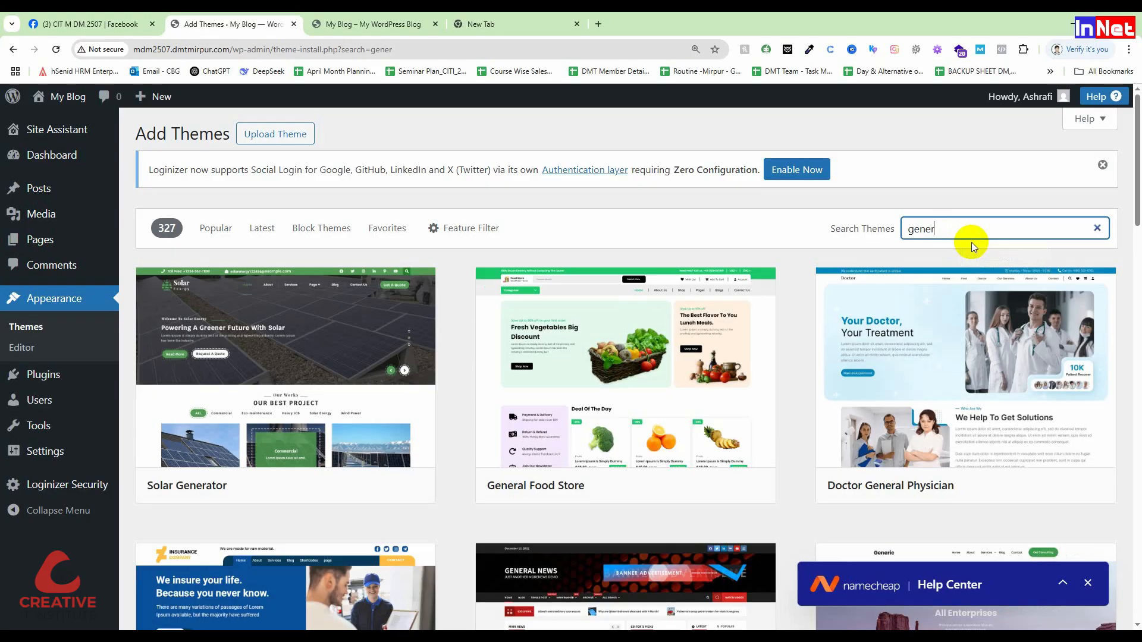
text(at)
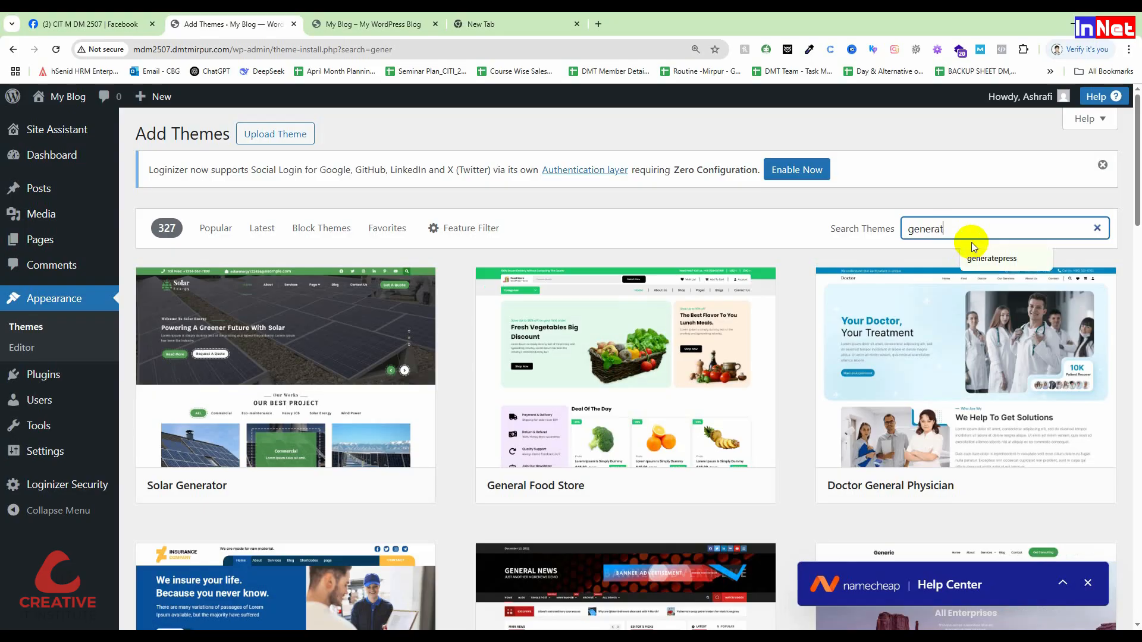
text(epress)
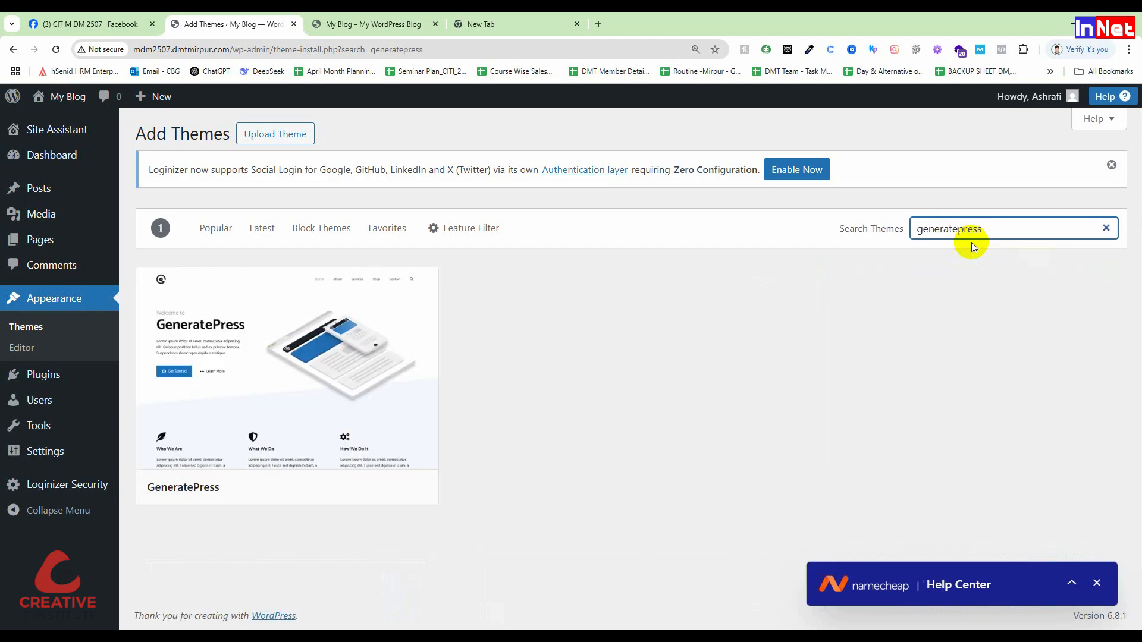
mouse_move(252, 365)
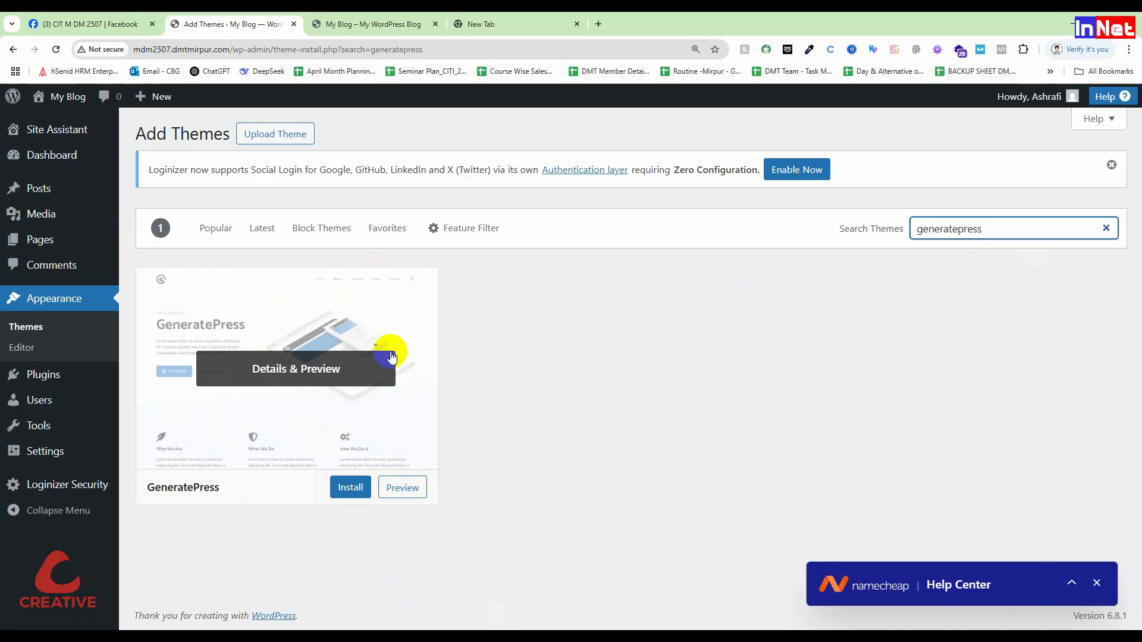
mouse_move(248, 495)
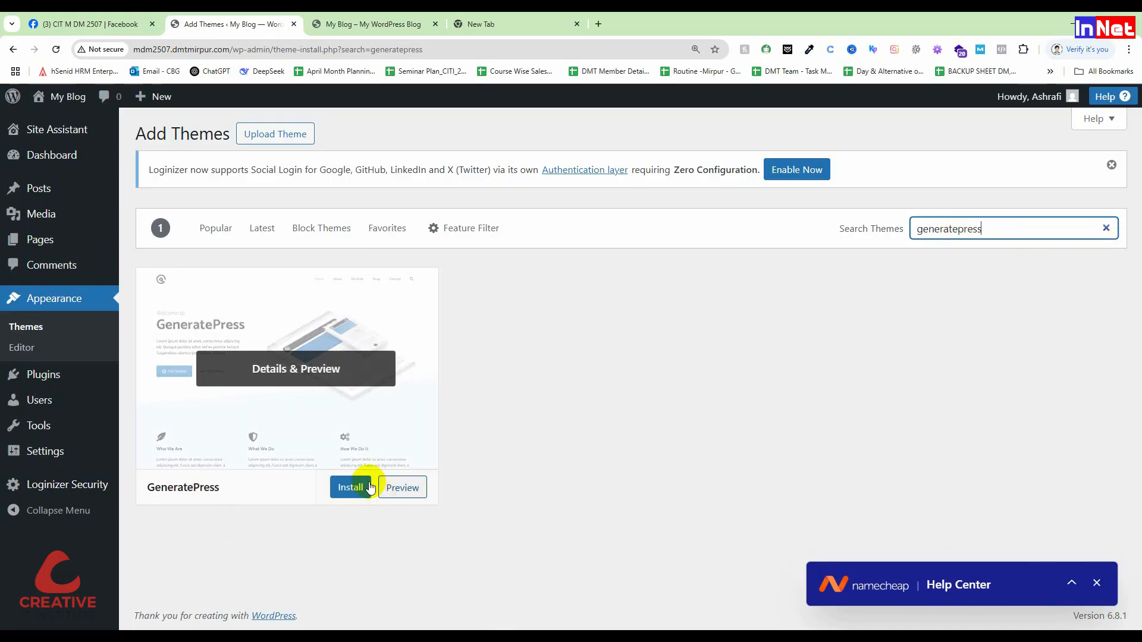
click(333, 486)
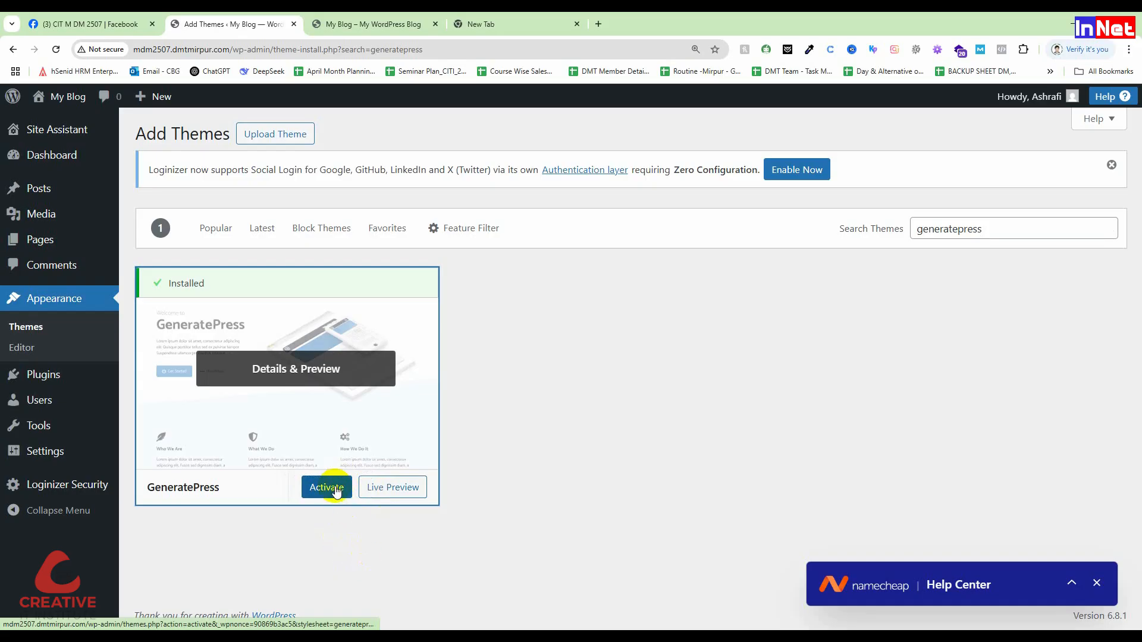
Activate the newly installed GeneratePress theme from its card on the Themes screen
click(336, 488)
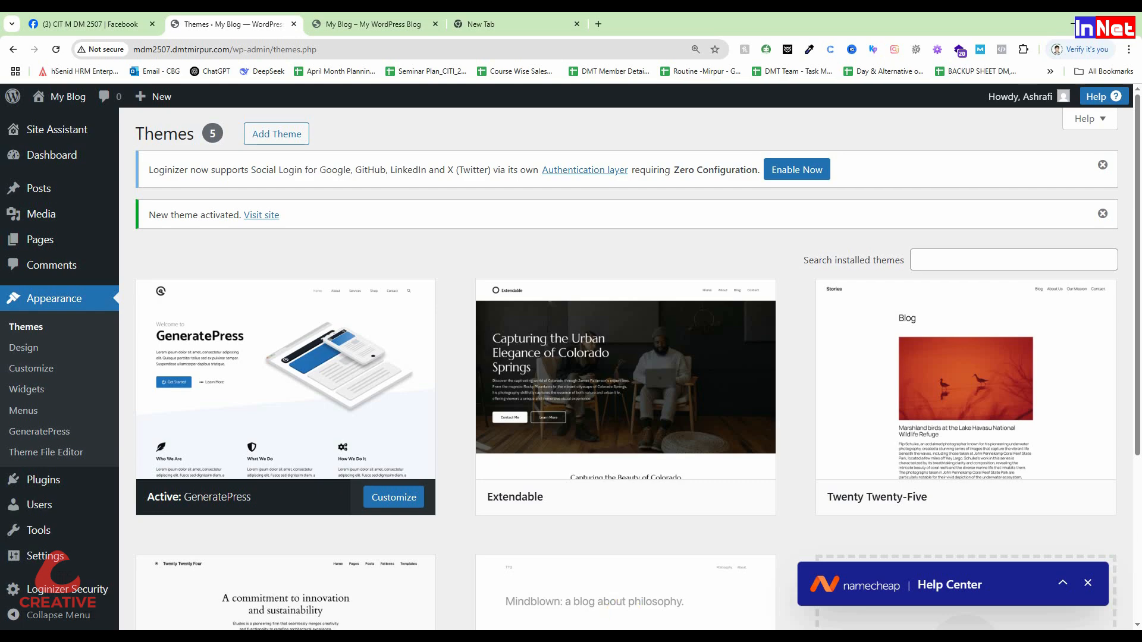
Reload the blog front page to confirm the new GeneratePress layout, then return to Themes
click(366, 23)
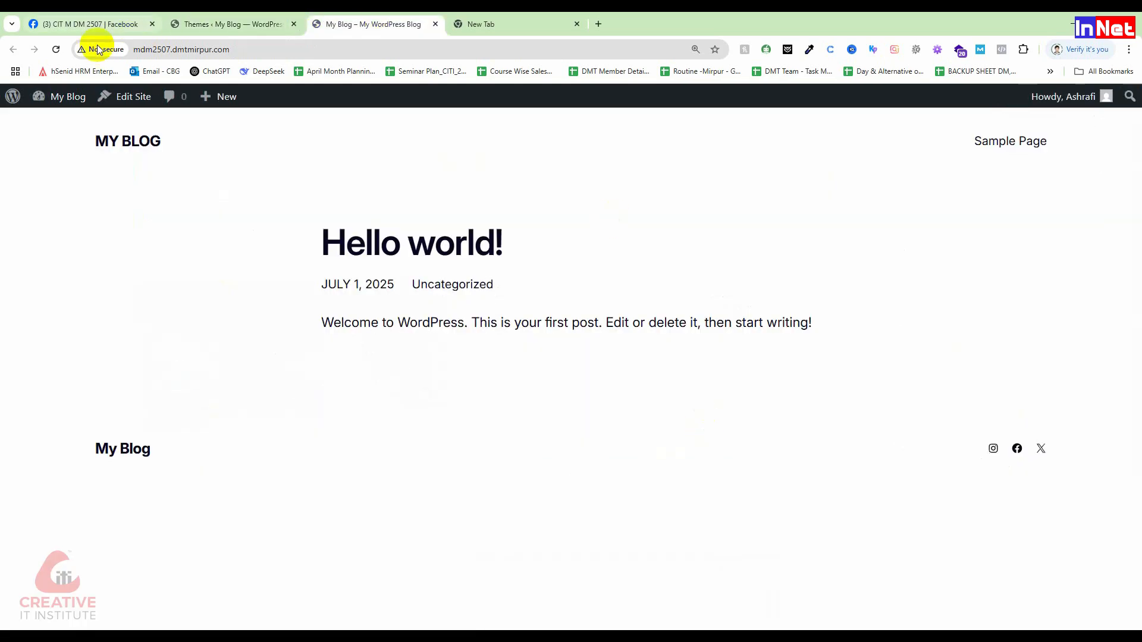
click(56, 49)
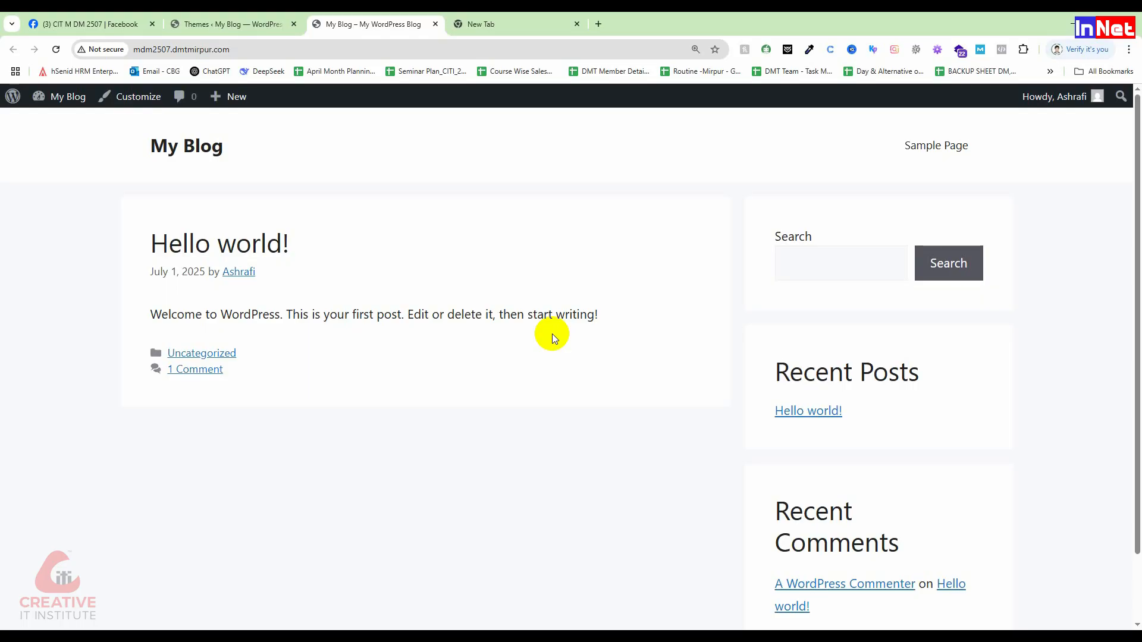
click(244, 17)
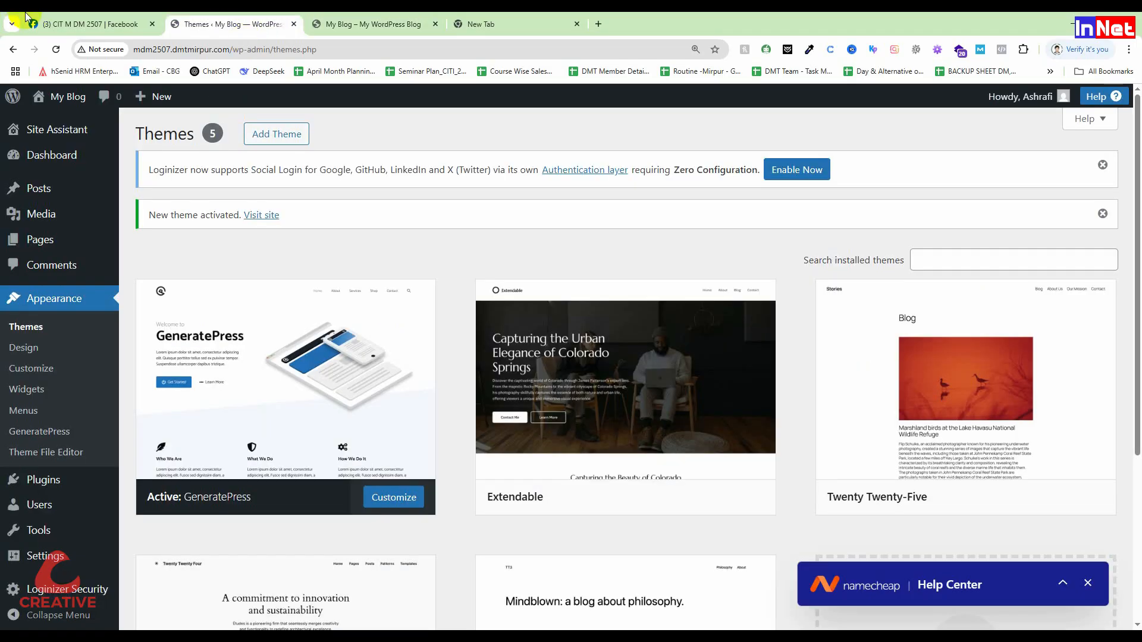
In the Facebook checklist, highlight the Discourage Indexing, Theme Installation and Delete Unused Theme lines
click(83, 24)
drag(646, 373, 550, 369)
drag(666, 377, 494, 373)
drag(630, 401, 494, 402)
click(632, 461)
drag(659, 437, 500, 435)
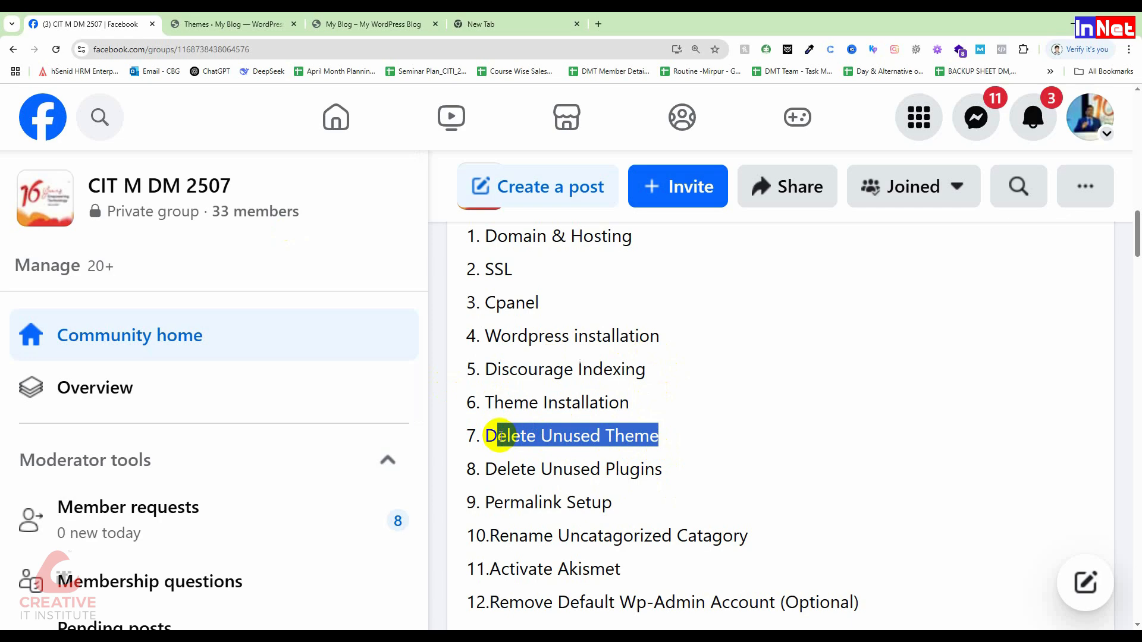
Delete the Extendable and Twenty Twenty-Five themes through their Theme Details, confirming each deletion
click(258, 24)
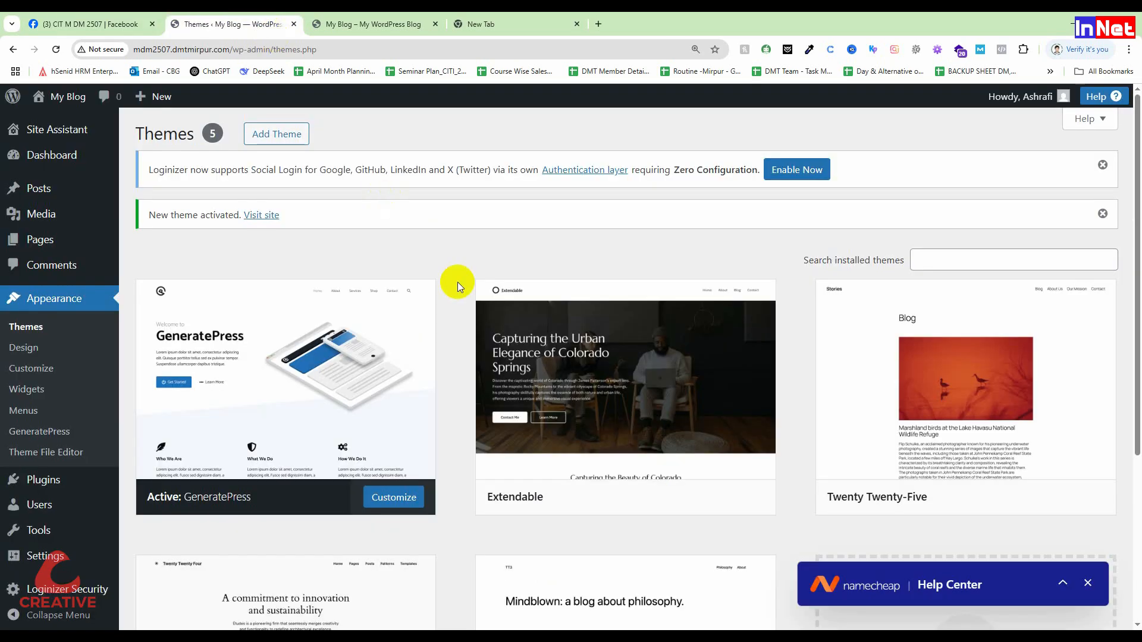
scroll(607, 234, down, 2)
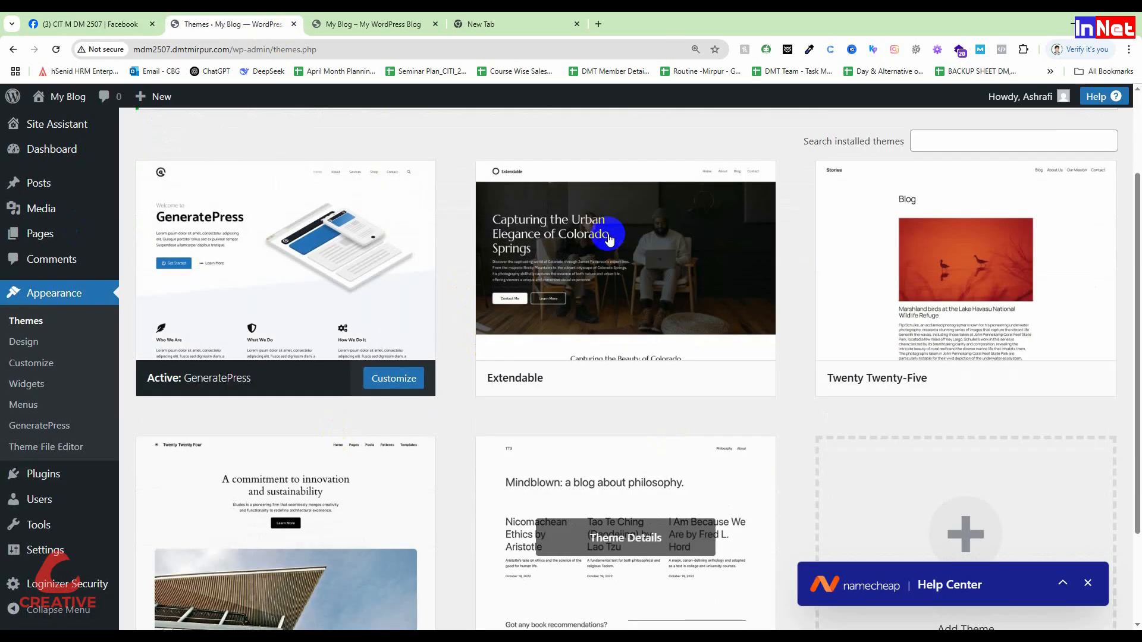
scroll(562, 563, down, 1)
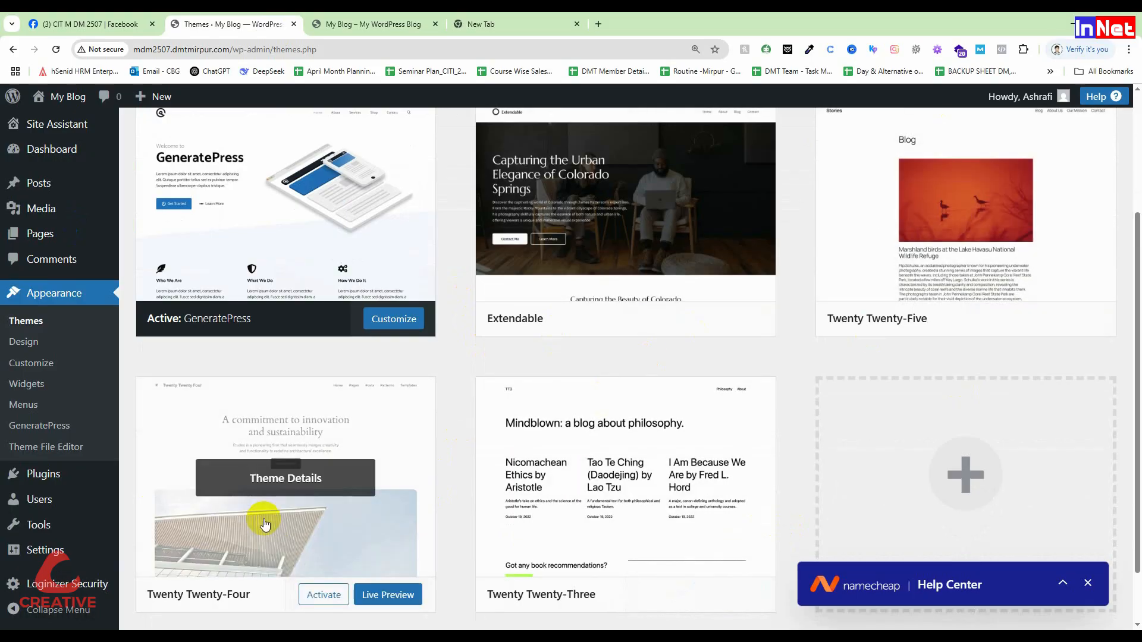
scroll(265, 524, up, 1)
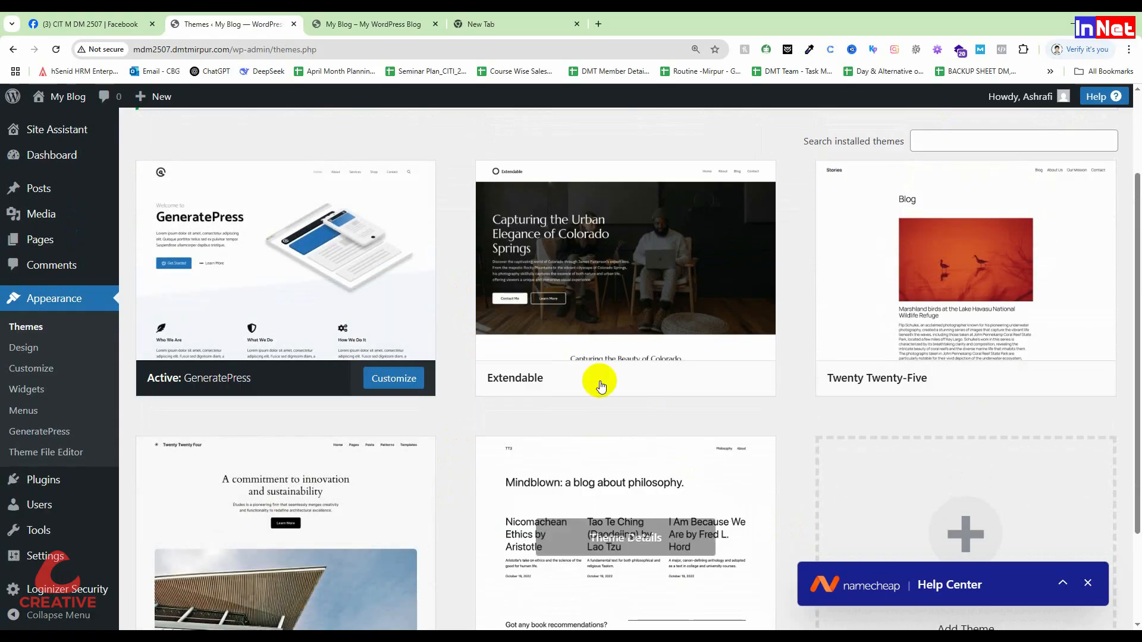
scroll(661, 519, down, 1)
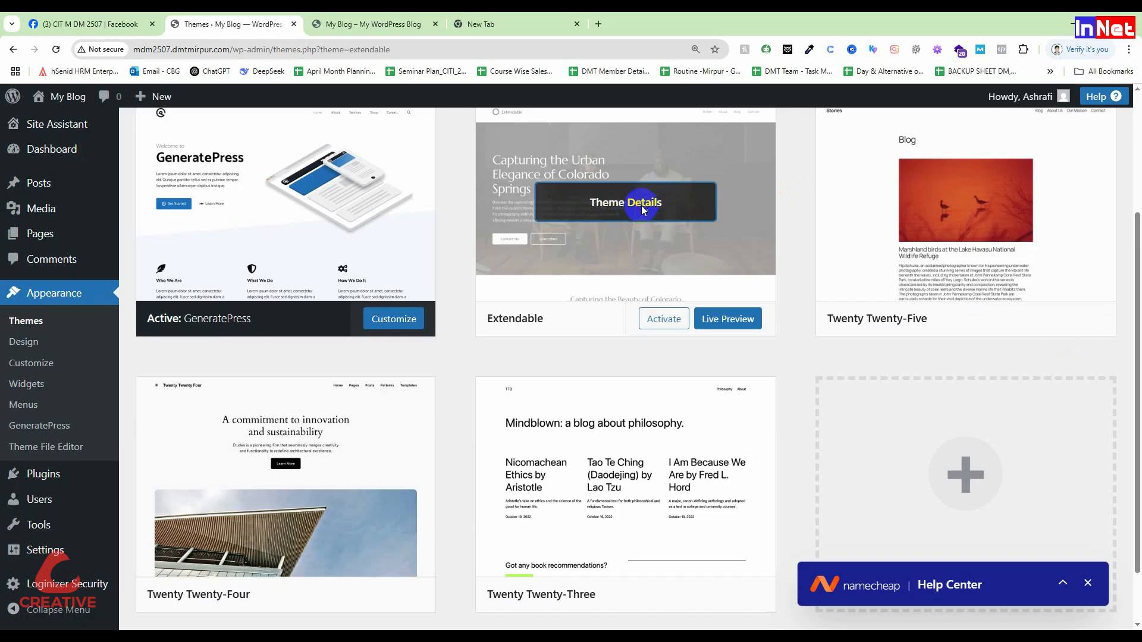
click(641, 205)
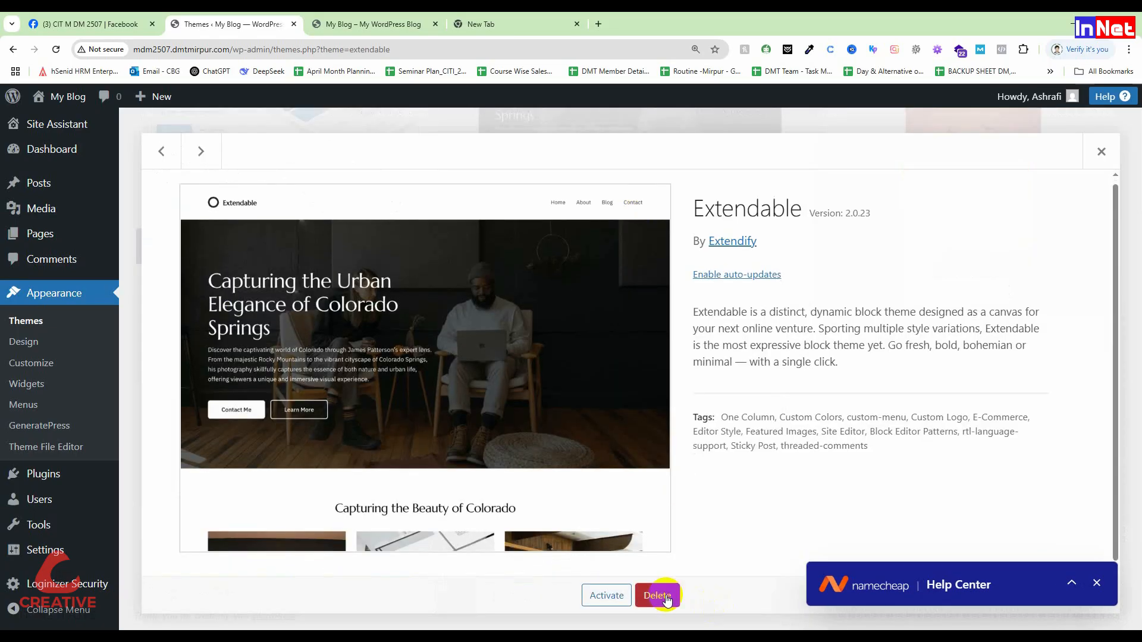
click(657, 595)
key(Return)
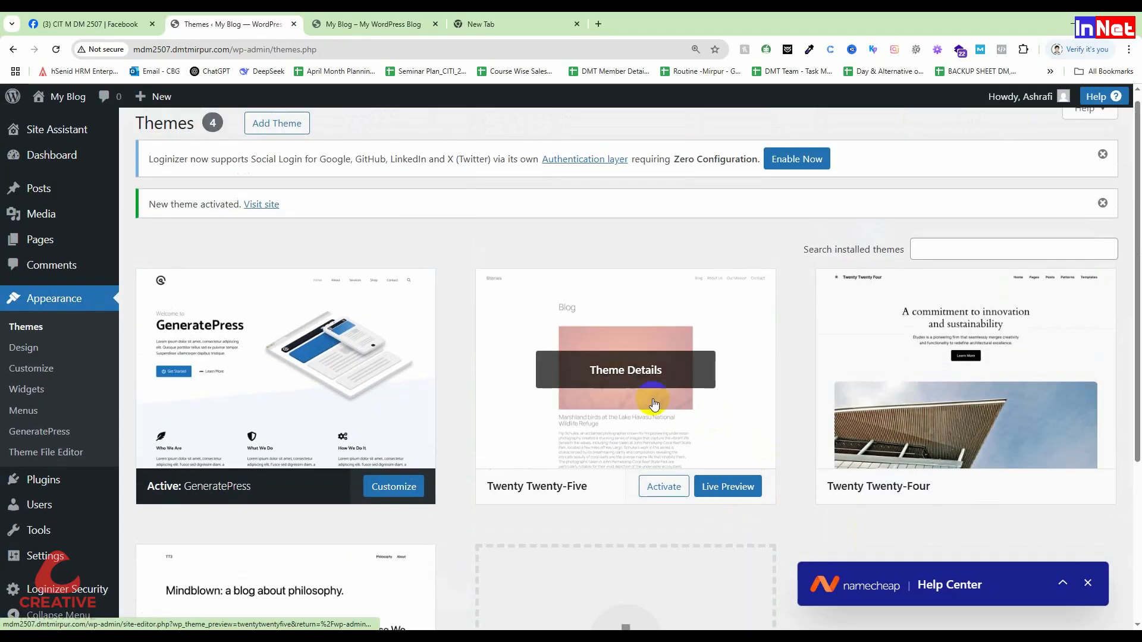
click(627, 369)
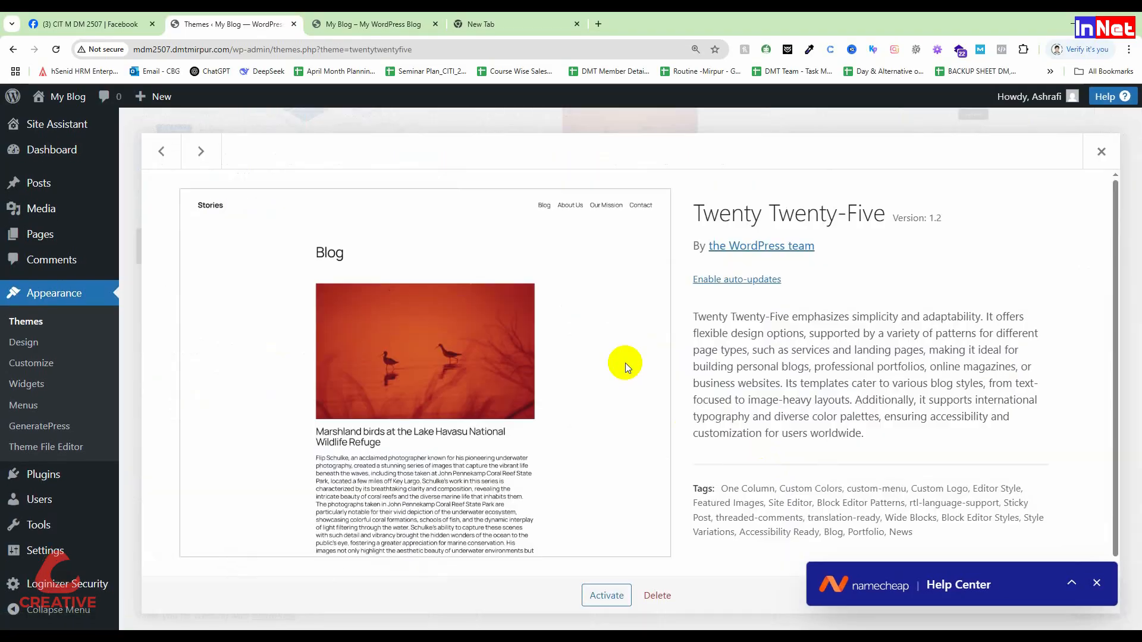
click(665, 603)
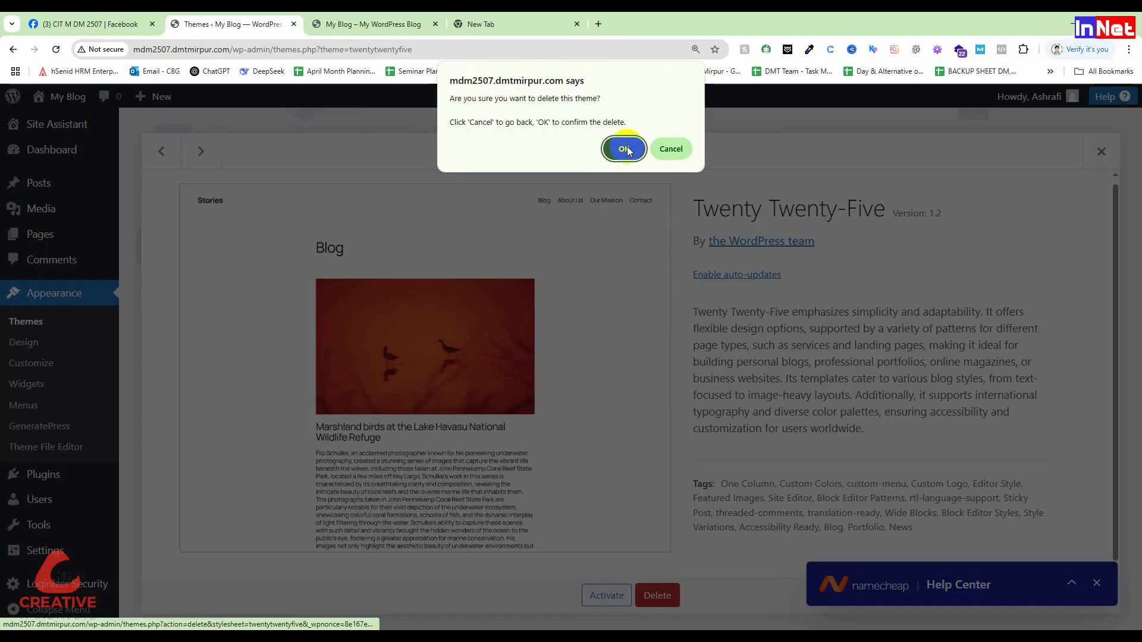
key(Return)
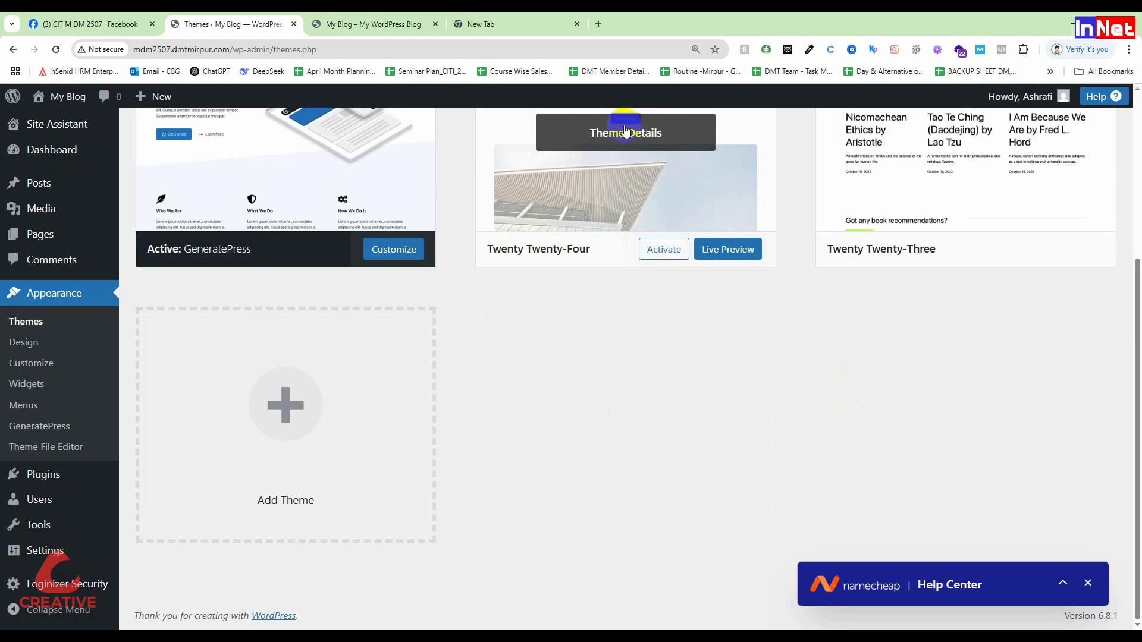
Delete Twenty Twenty-Four and Twenty Twenty-Three, leaving GeneratePress as the only installed theme
click(624, 128)
click(664, 597)
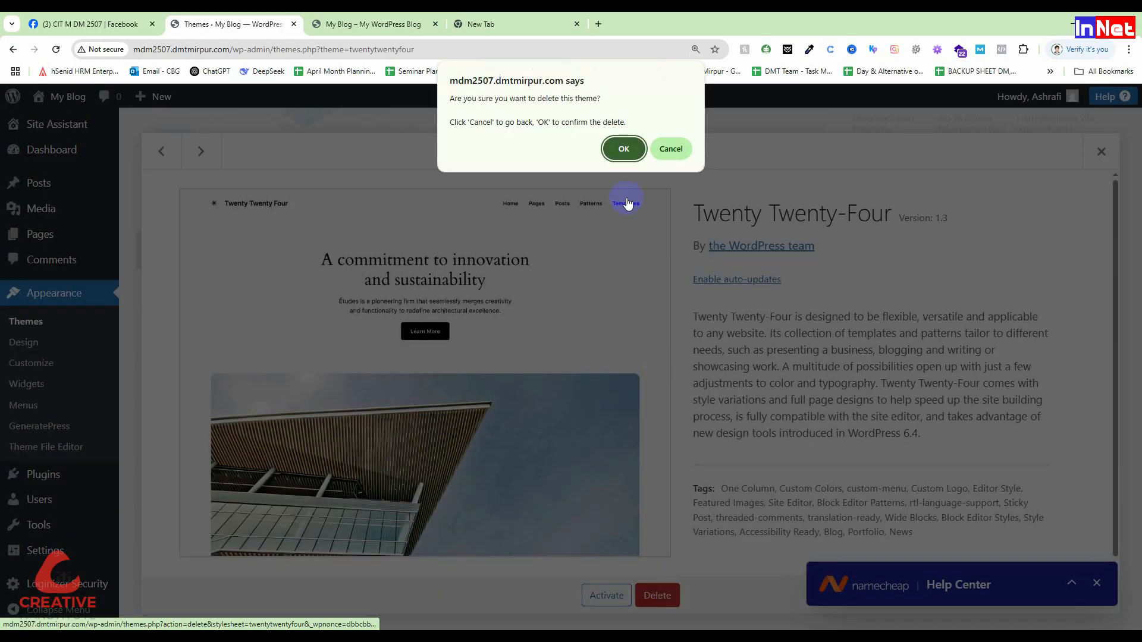
click(620, 145)
click(648, 432)
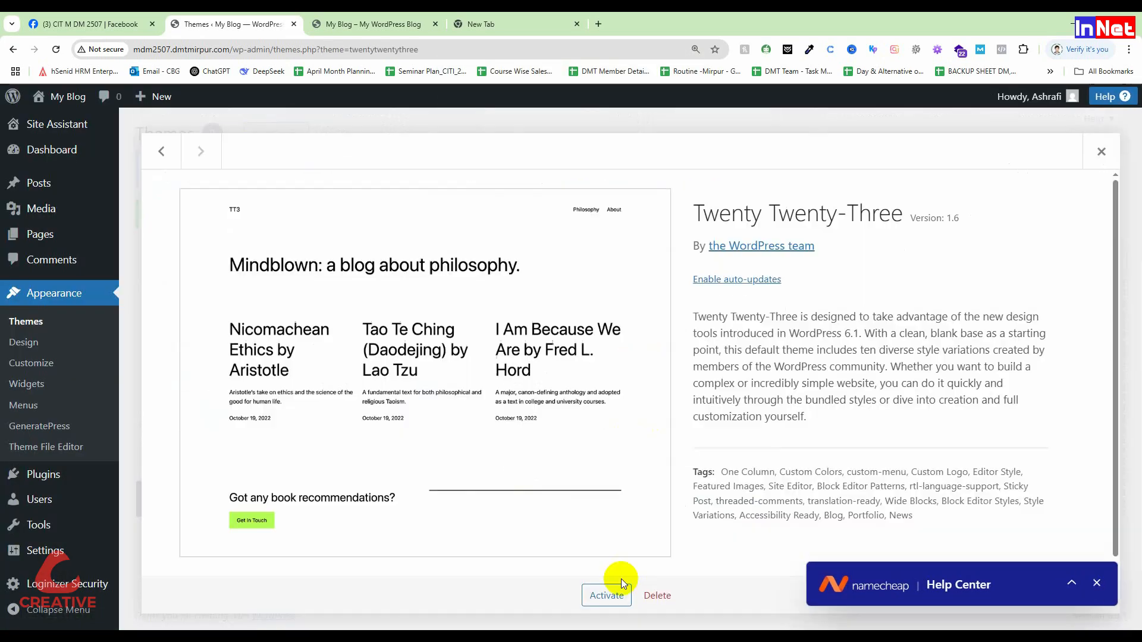
click(657, 595)
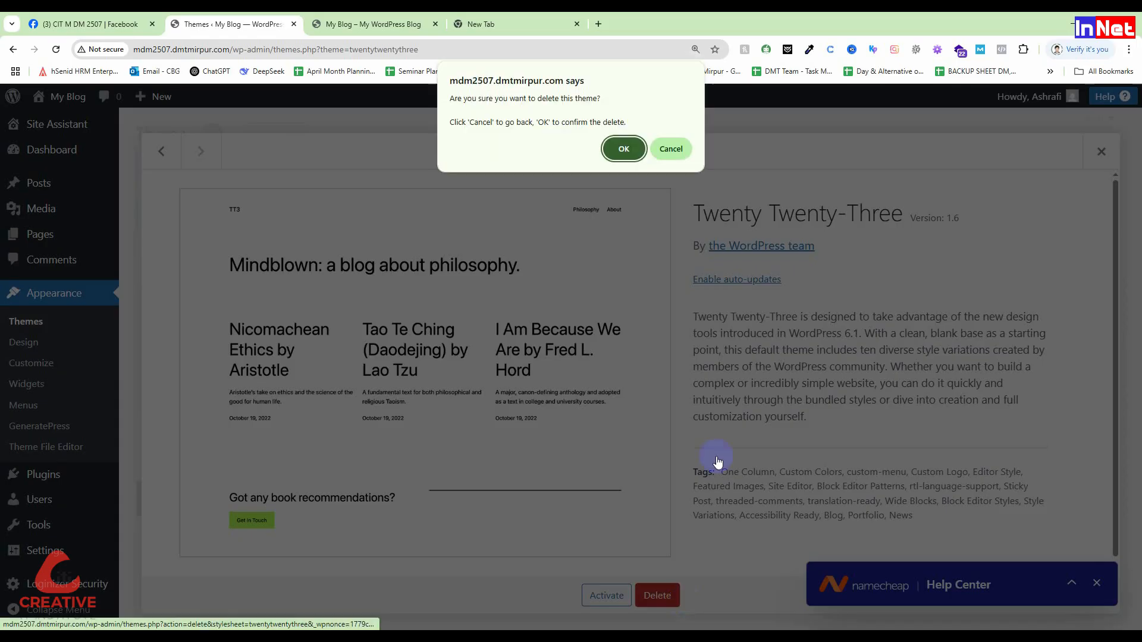
click(623, 148)
scroll(994, 523, down, 5)
scroll(567, 368, up, 2)
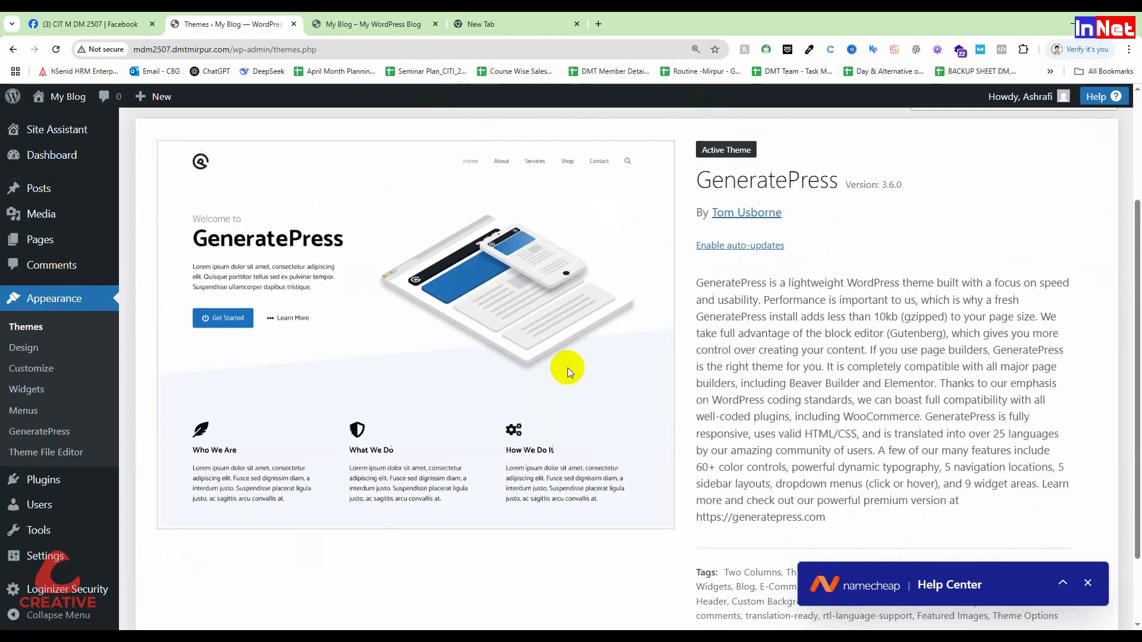
drag(200, 260, 382, 331)
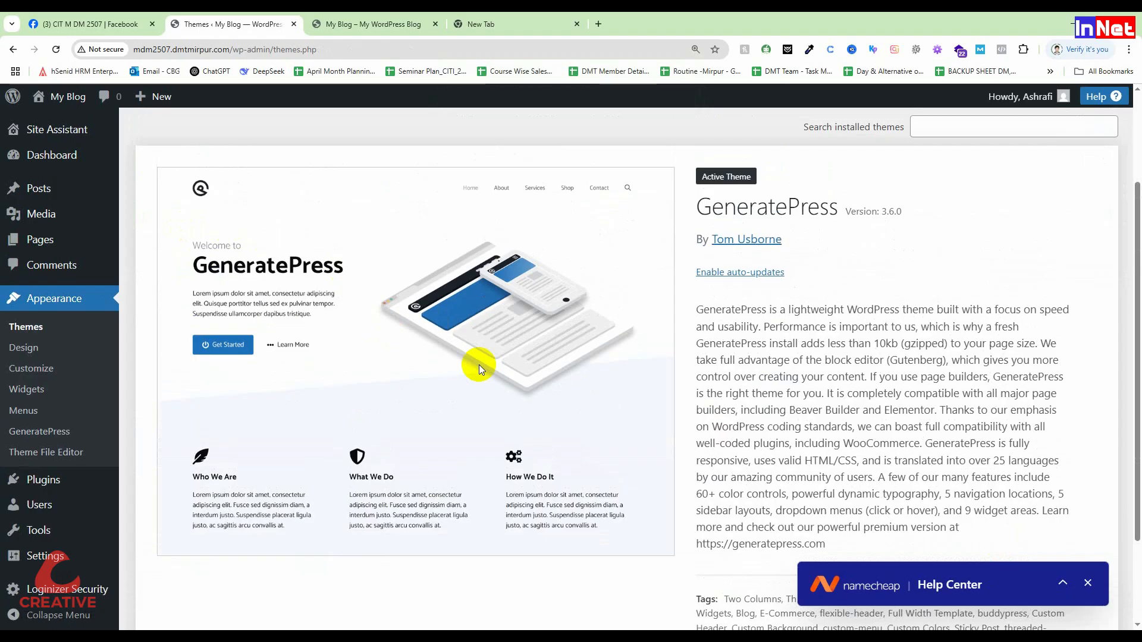
click(89, 24)
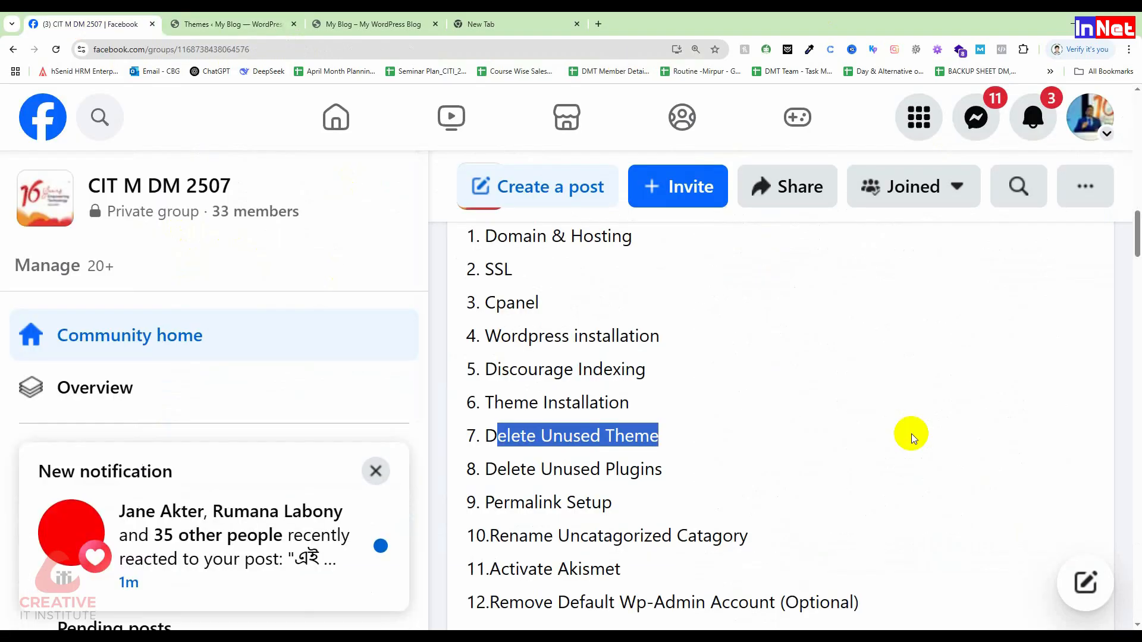
click(376, 471)
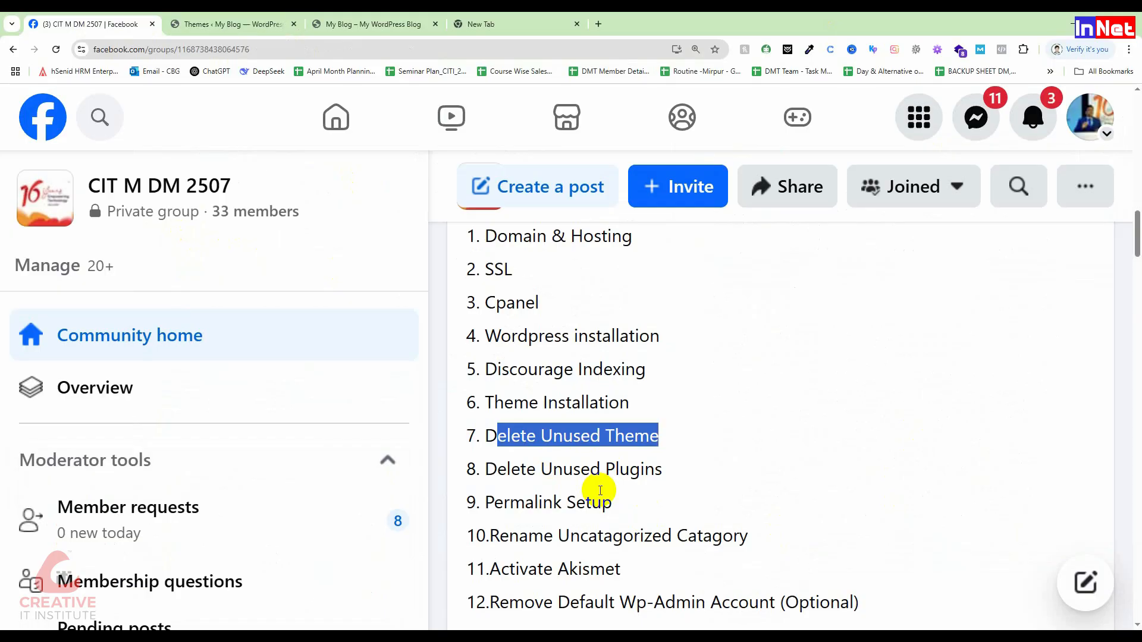
drag(662, 469, 485, 470)
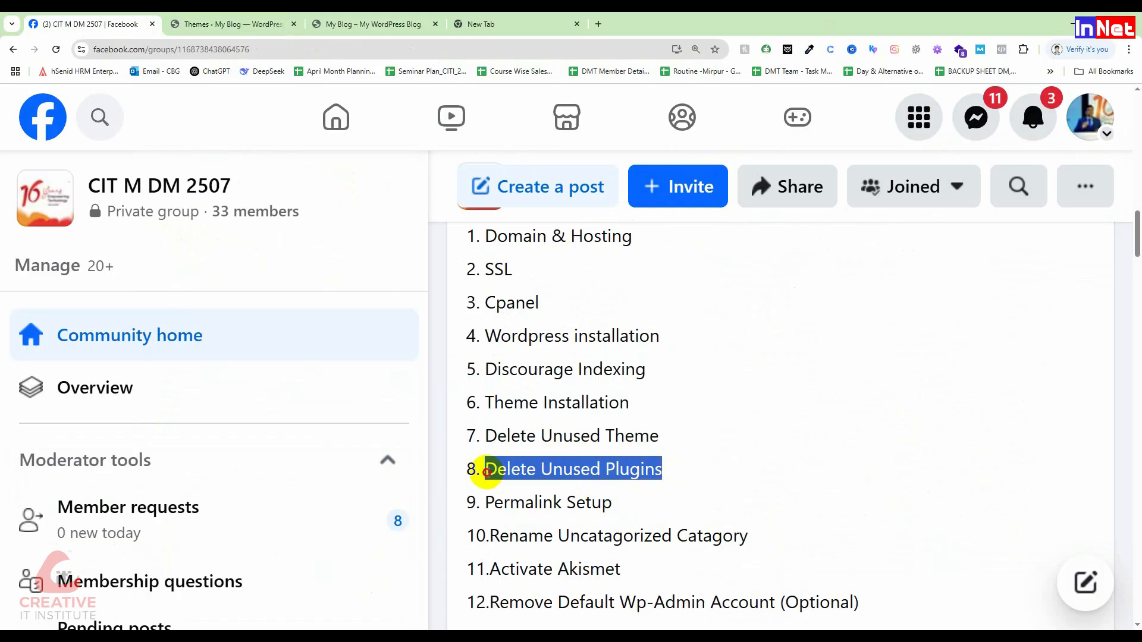
click(250, 24)
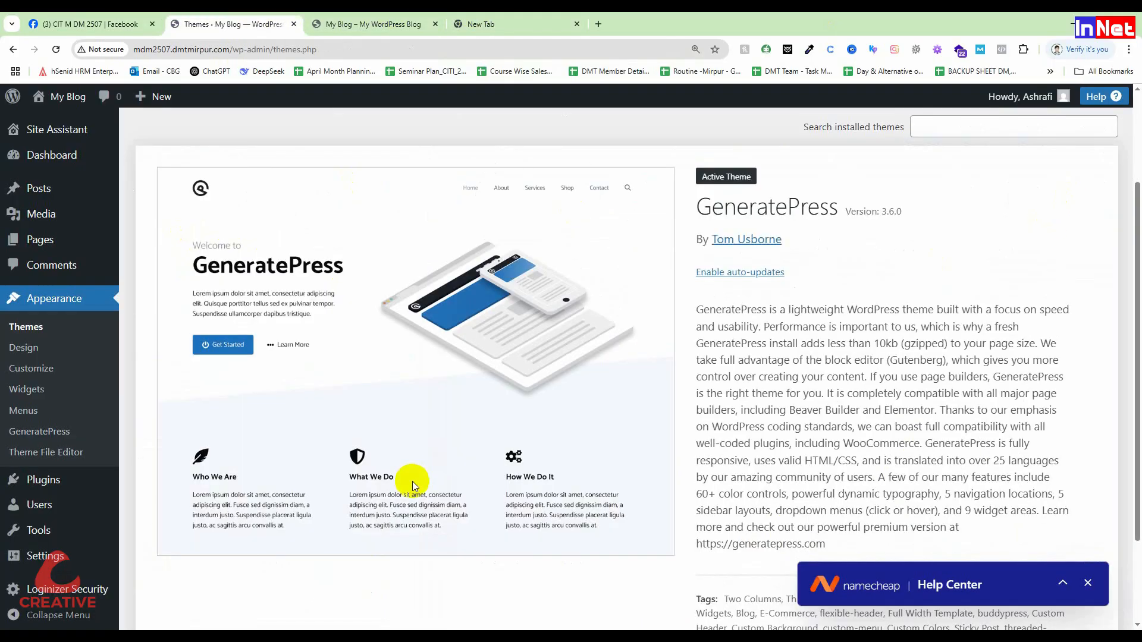
Open Plugins > Installed Plugins and scroll through the six listed plugins, including Akismet and Loginizer
click(34, 479)
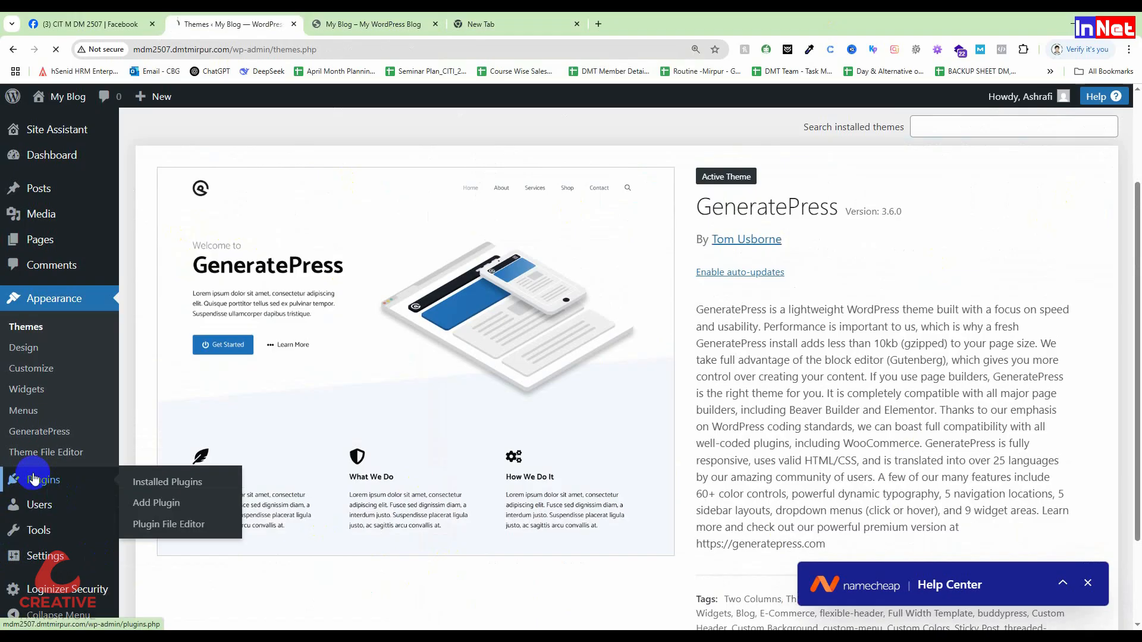
scroll(199, 399, down, 2)
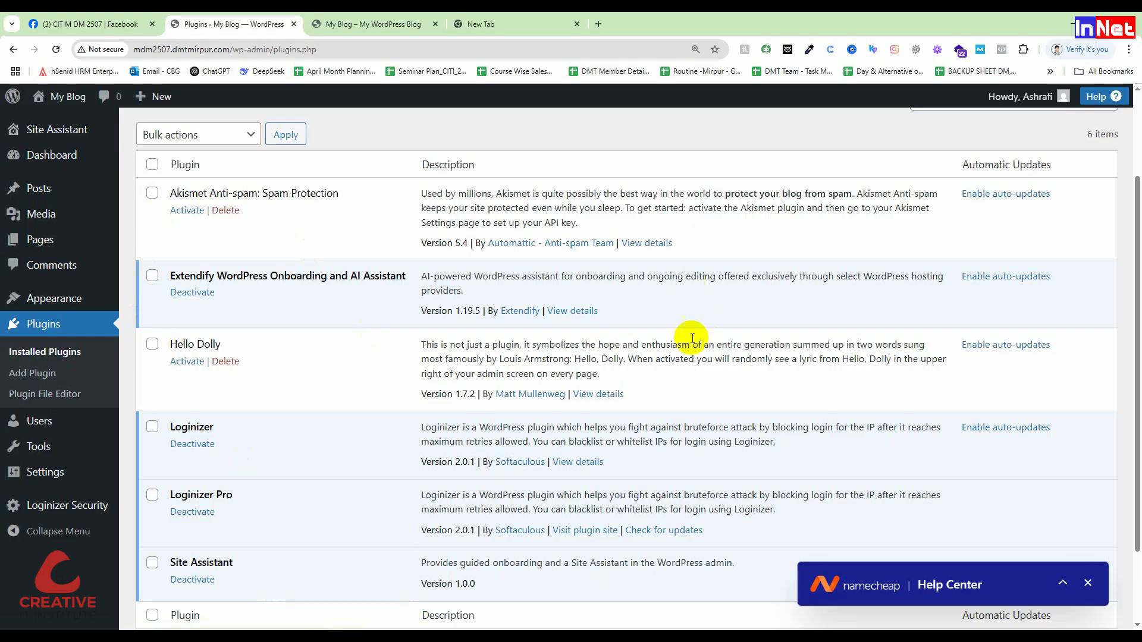
scroll(705, 316, down, 2)
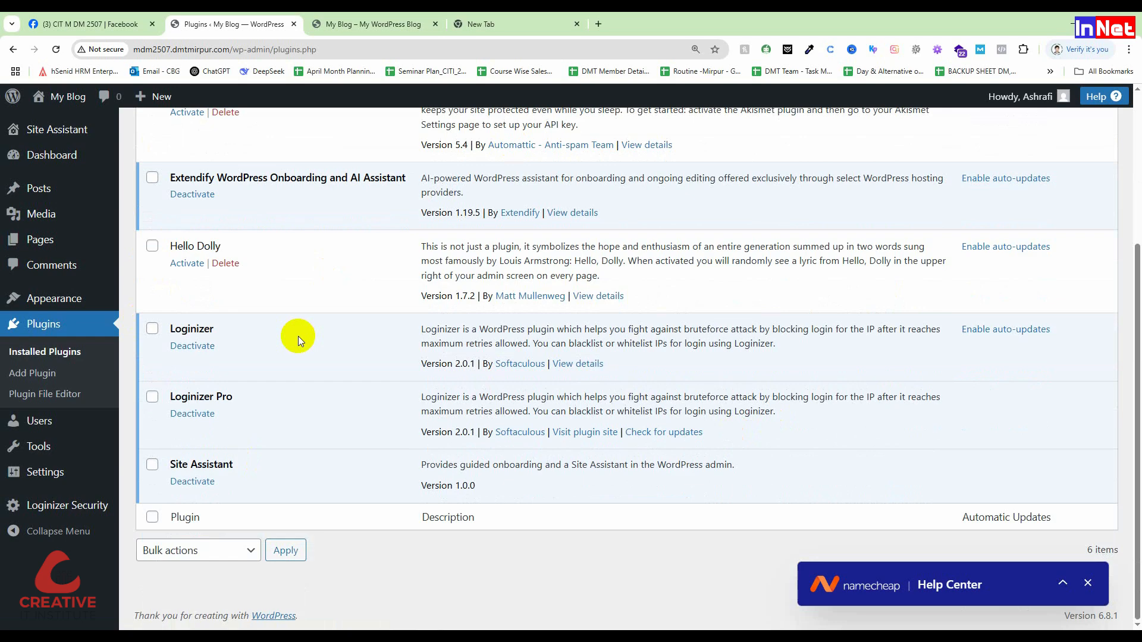
Scroll the CIT M DM 2507 group's checklist post down to the Permalink Setup step
click(54, 24)
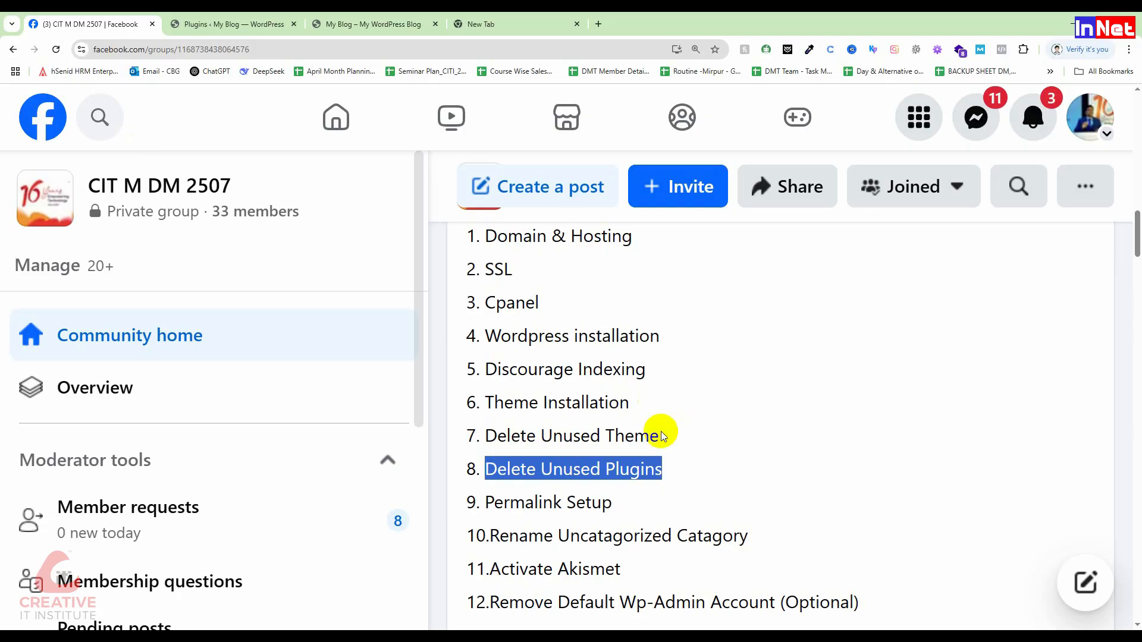
click(599, 531)
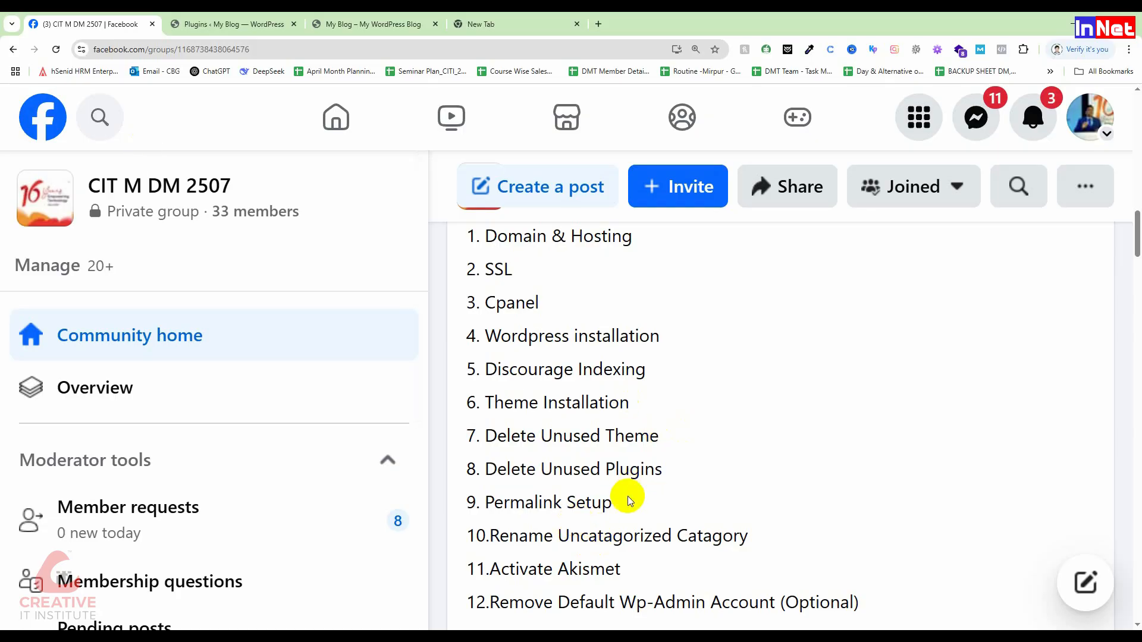
scroll(629, 499, down, 1)
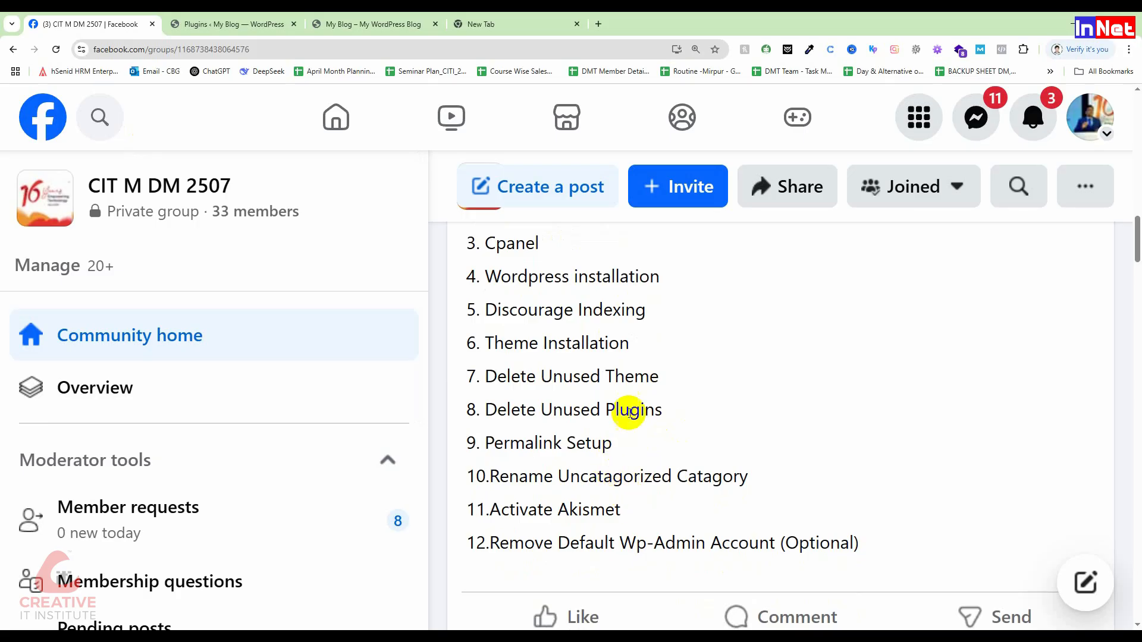
drag(612, 441, 481, 443)
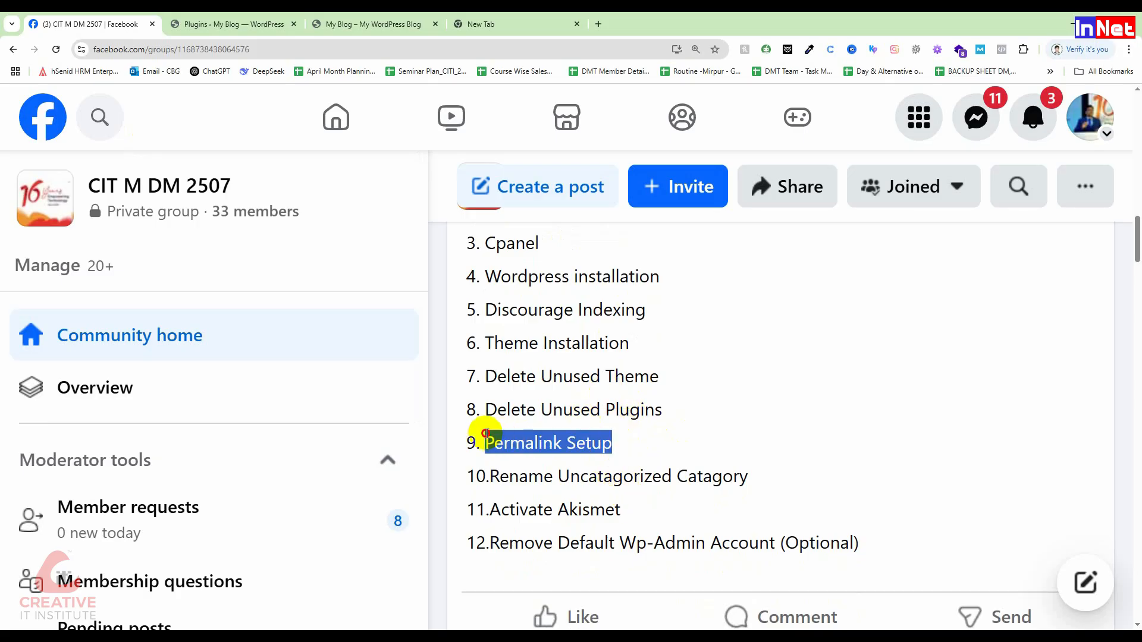
click(618, 430)
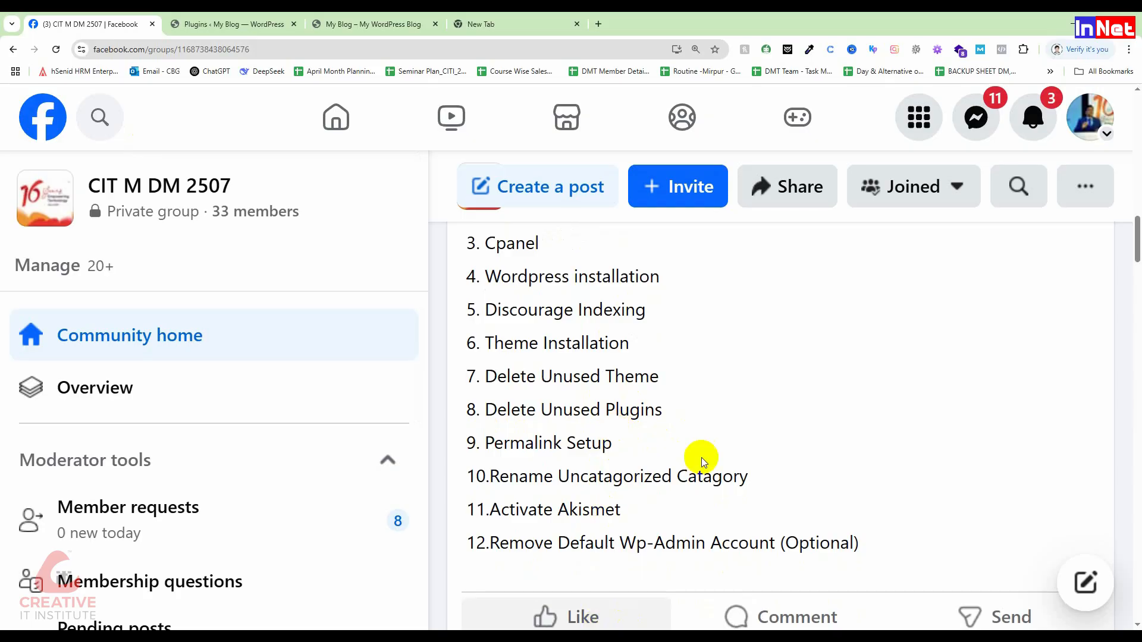
click(374, 22)
Search the plugin directory for 'classic' and install the Classic Editor plugin
click(238, 22)
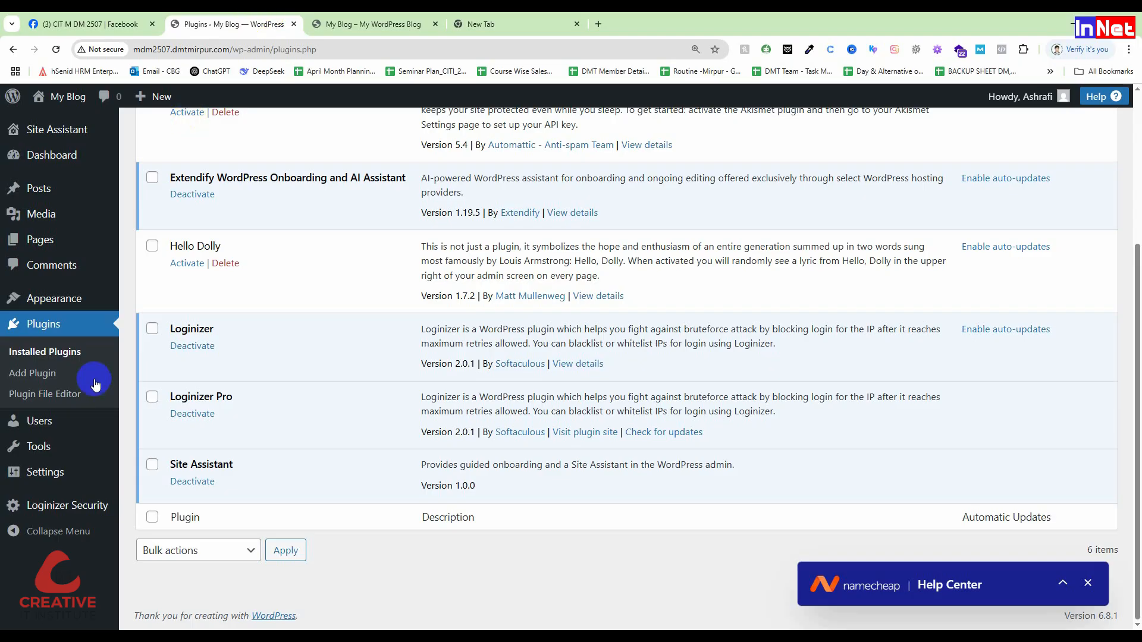
scroll(352, 294, up, 4)
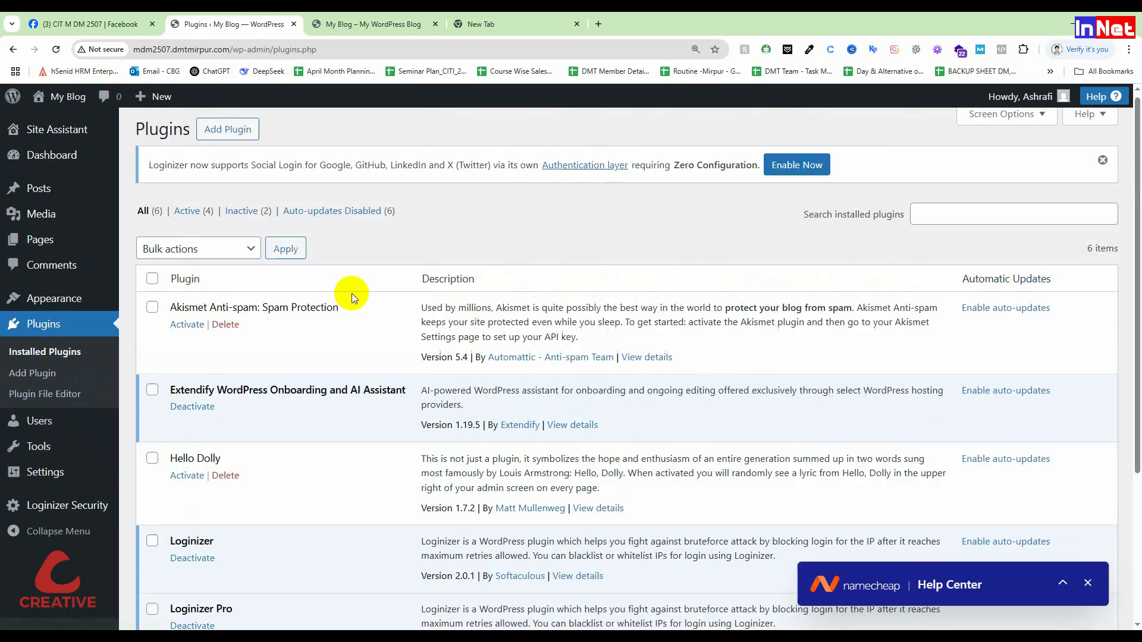
click(231, 132)
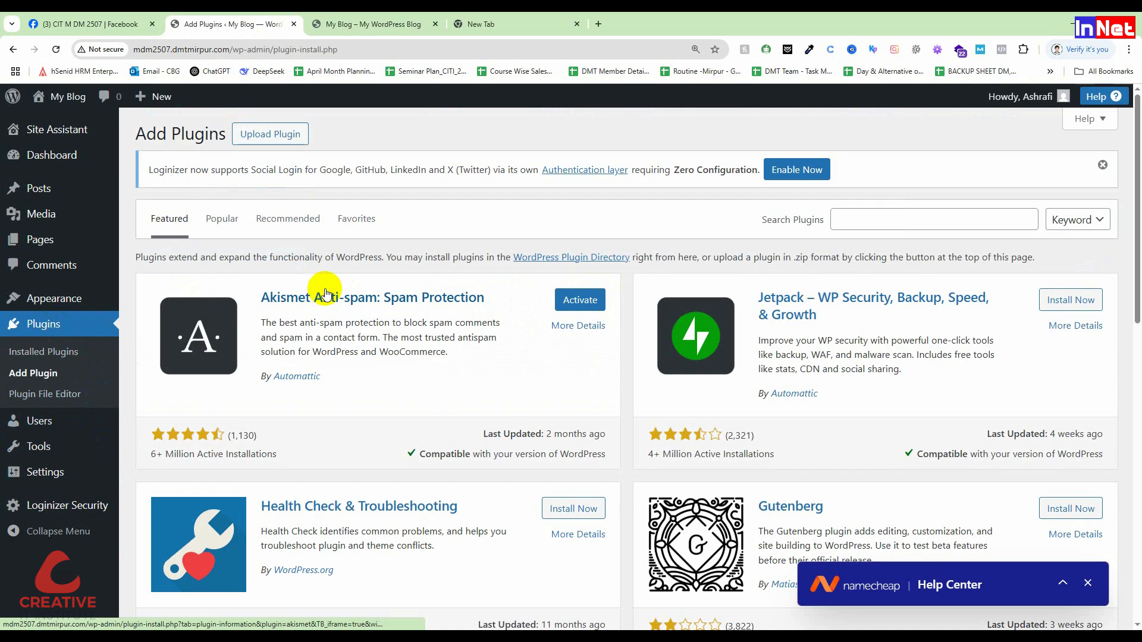
click(888, 218)
text(classic)
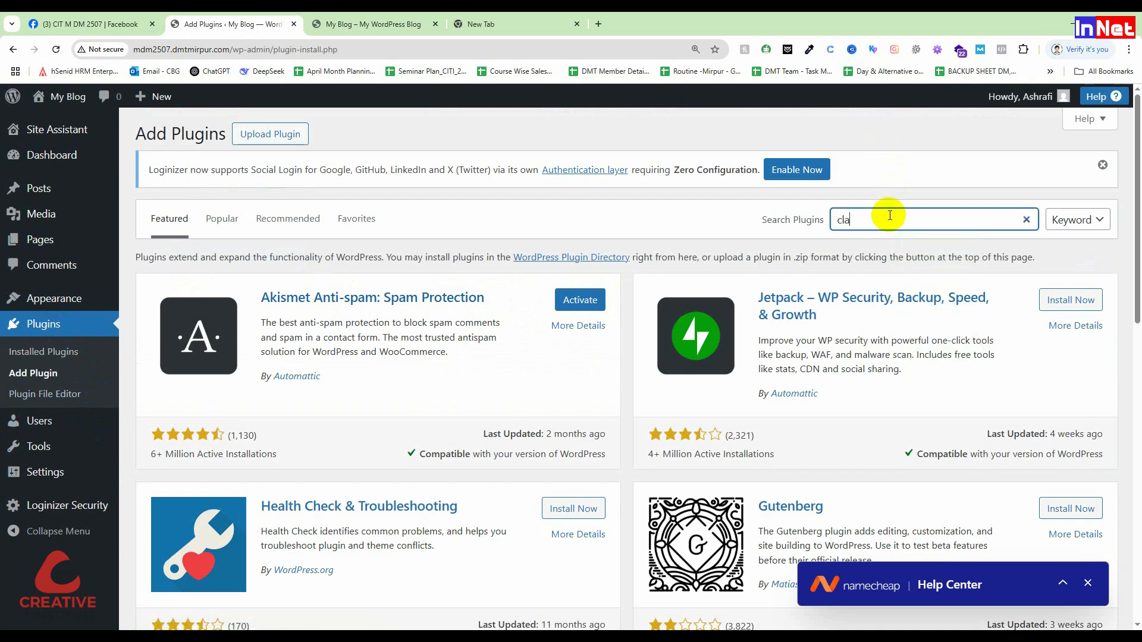
text( e)
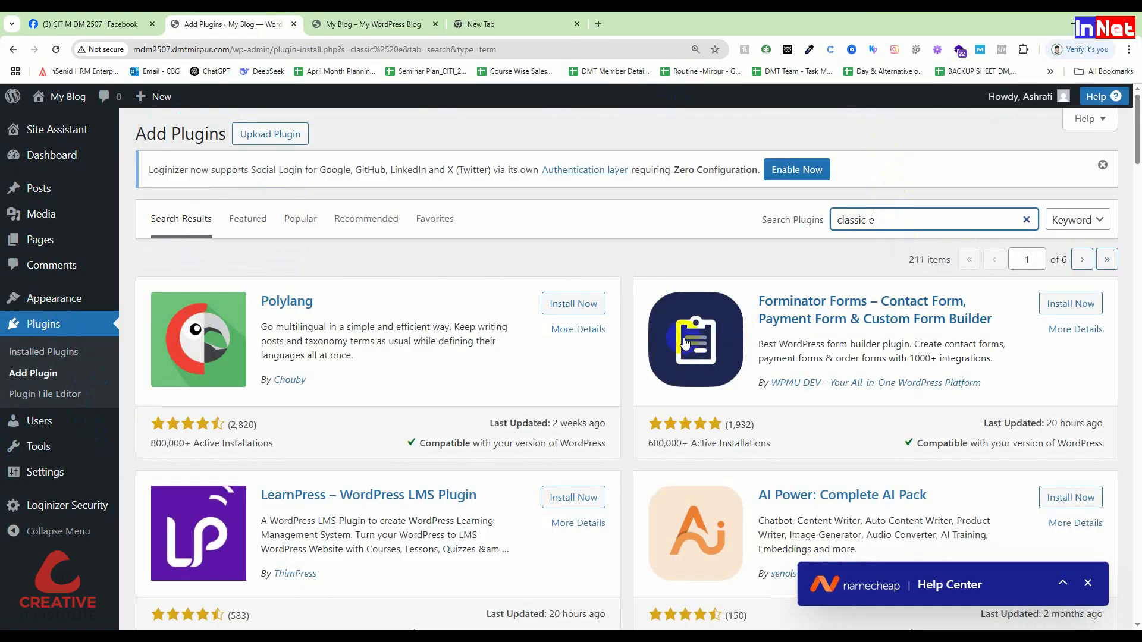
text(di)
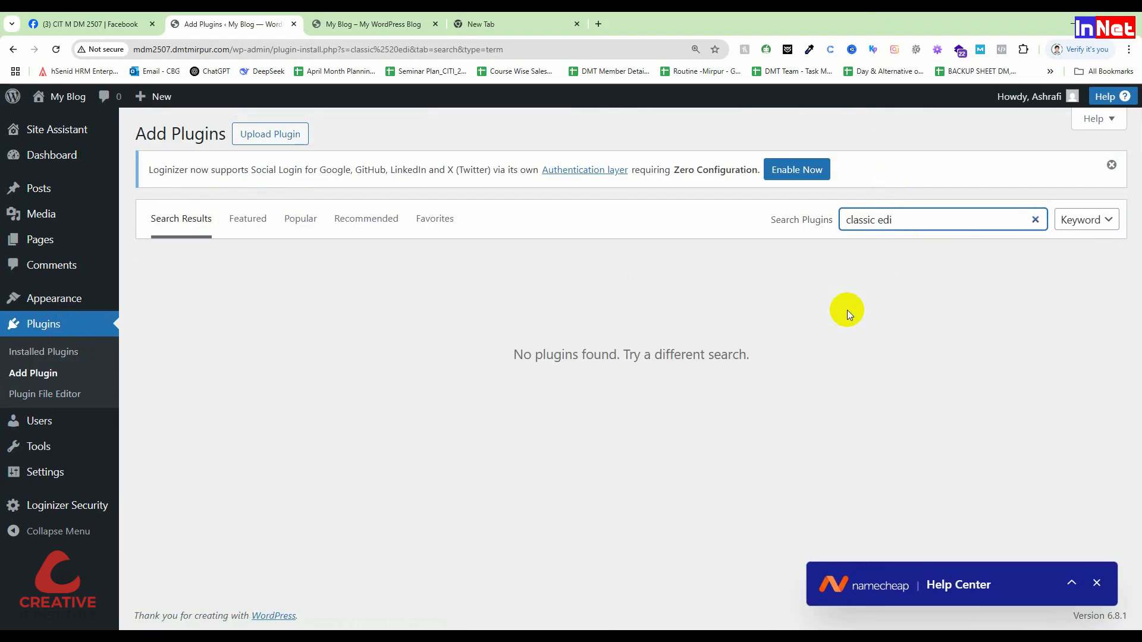
key(BackSpace)
key(BackSpace)
key(BackSpace)
key(BackSpace)
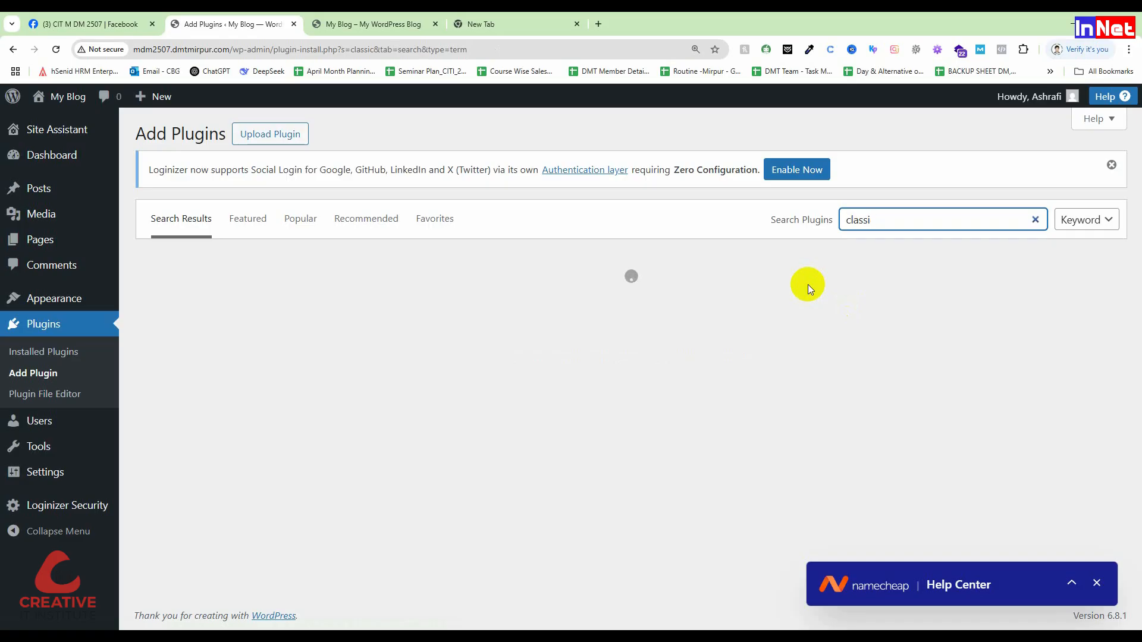
text(class)
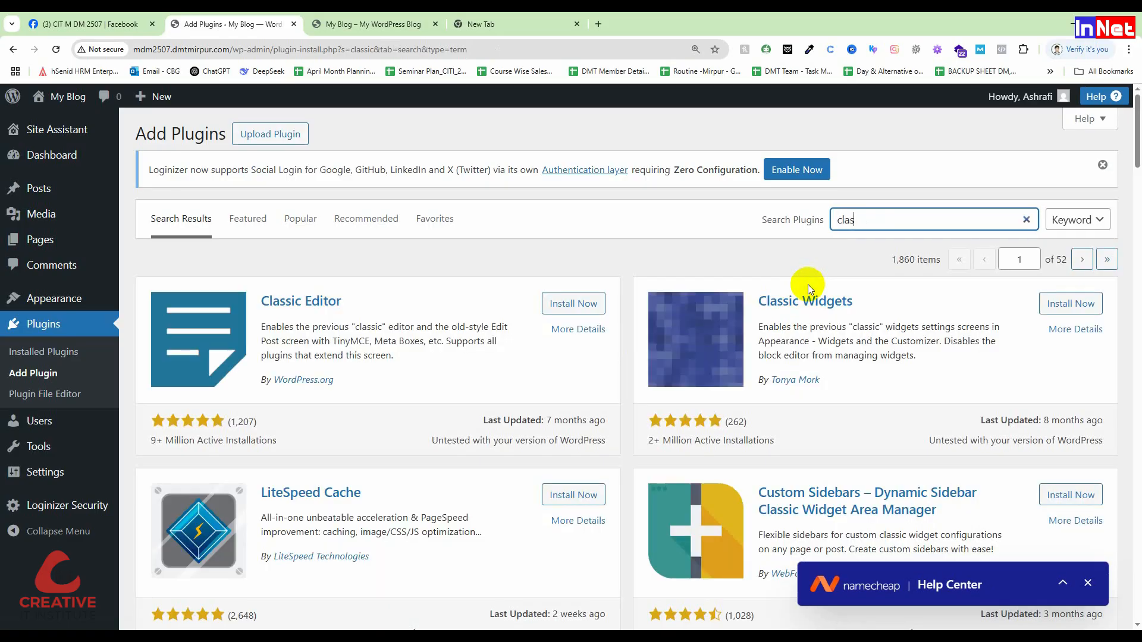
text(ic)
click(572, 303)
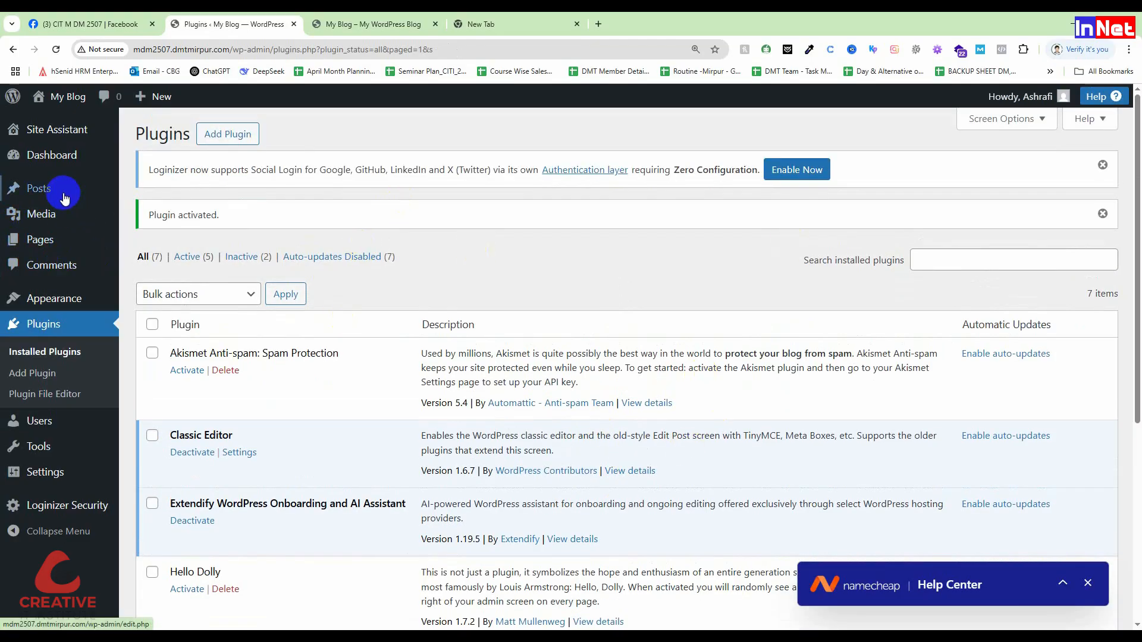
Start a new blog post and load the Creative IT Institute website in the empty tab
mouse_move(56, 186)
click(152, 211)
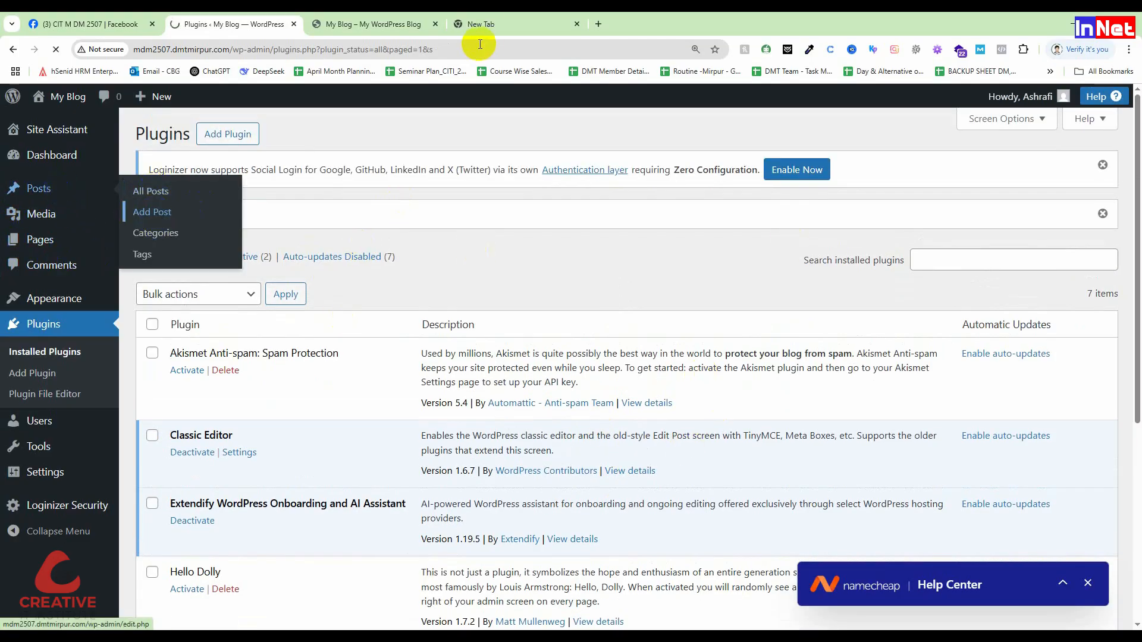
click(479, 23)
click(398, 41)
text(creativeitinstitute.com)
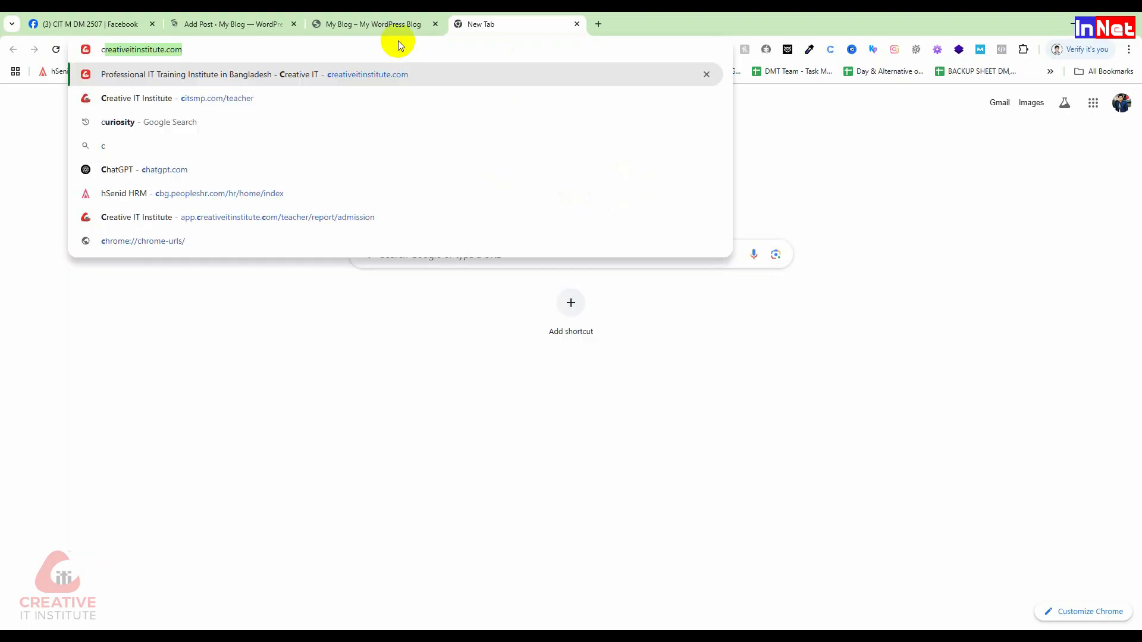
key(Return)
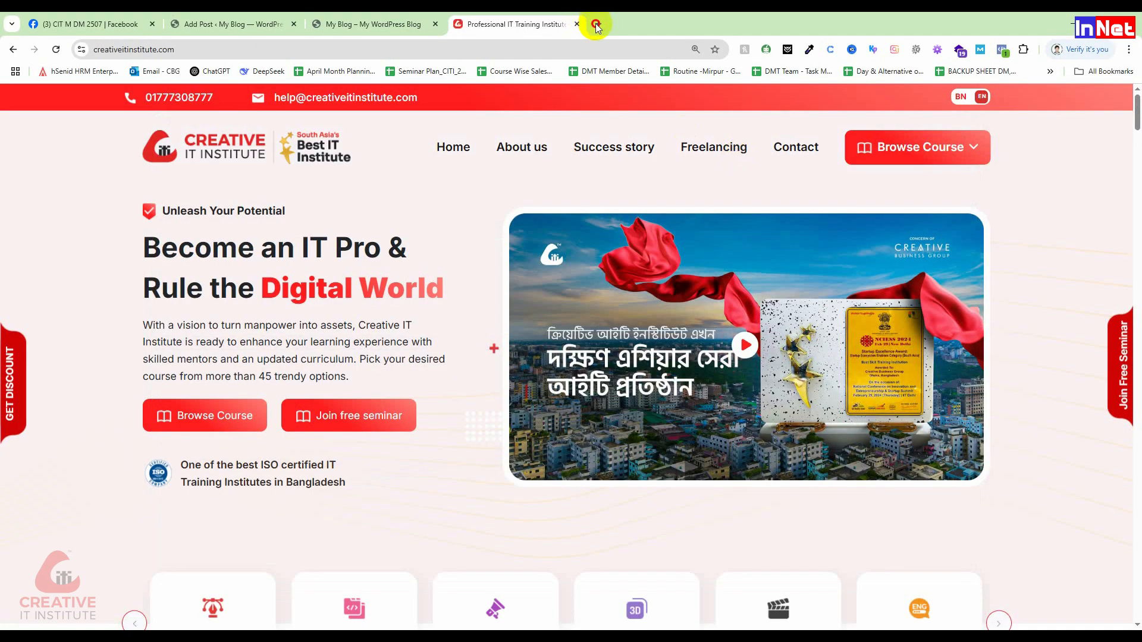
Reach Google in a fresh tab through a 'google usa' search
click(597, 24)
text(google usa)
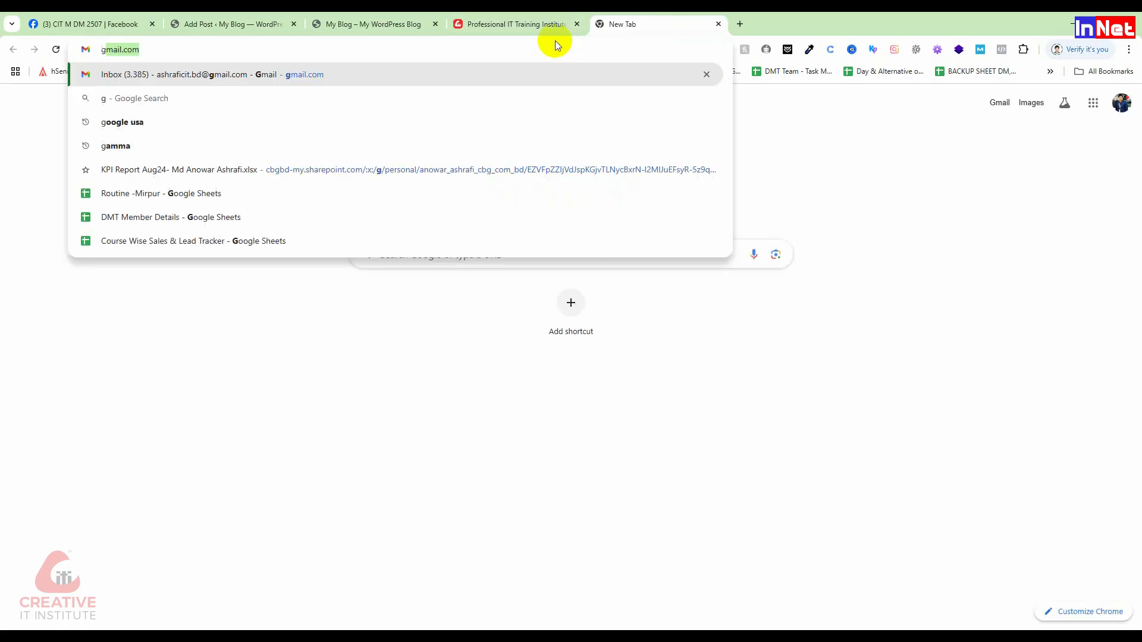
key(Return)
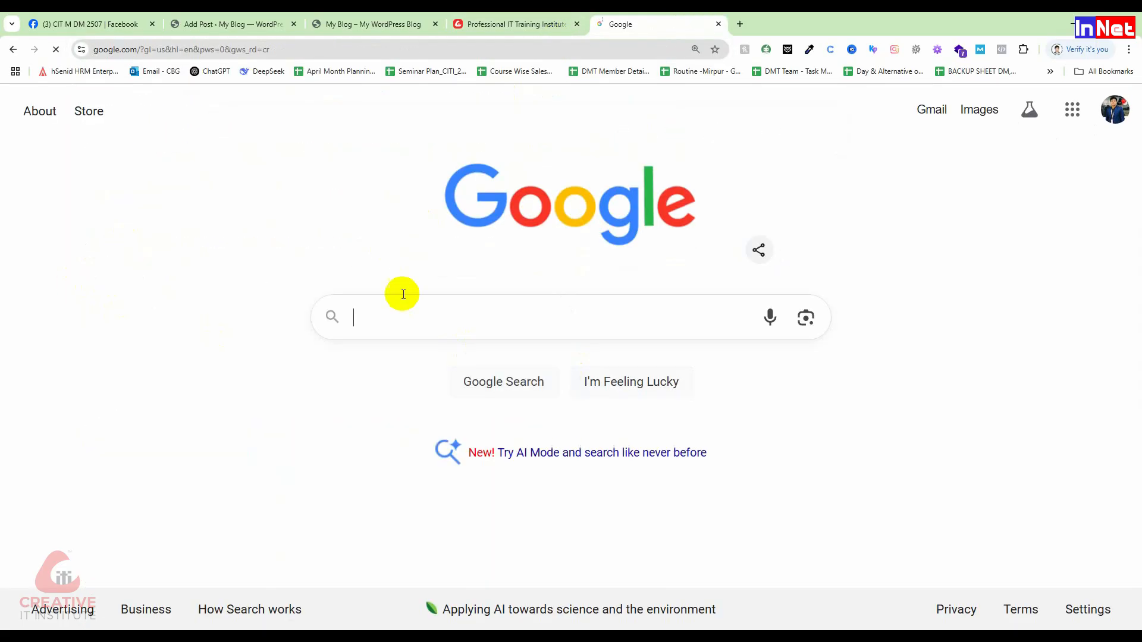
click(391, 316)
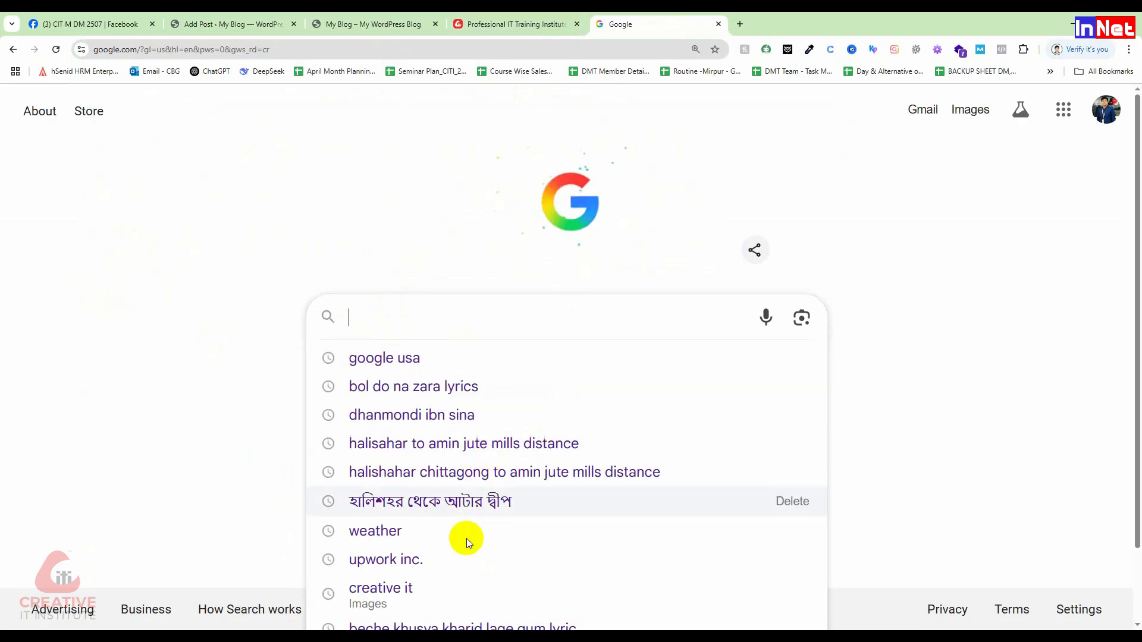
scroll(467, 535, down, 2)
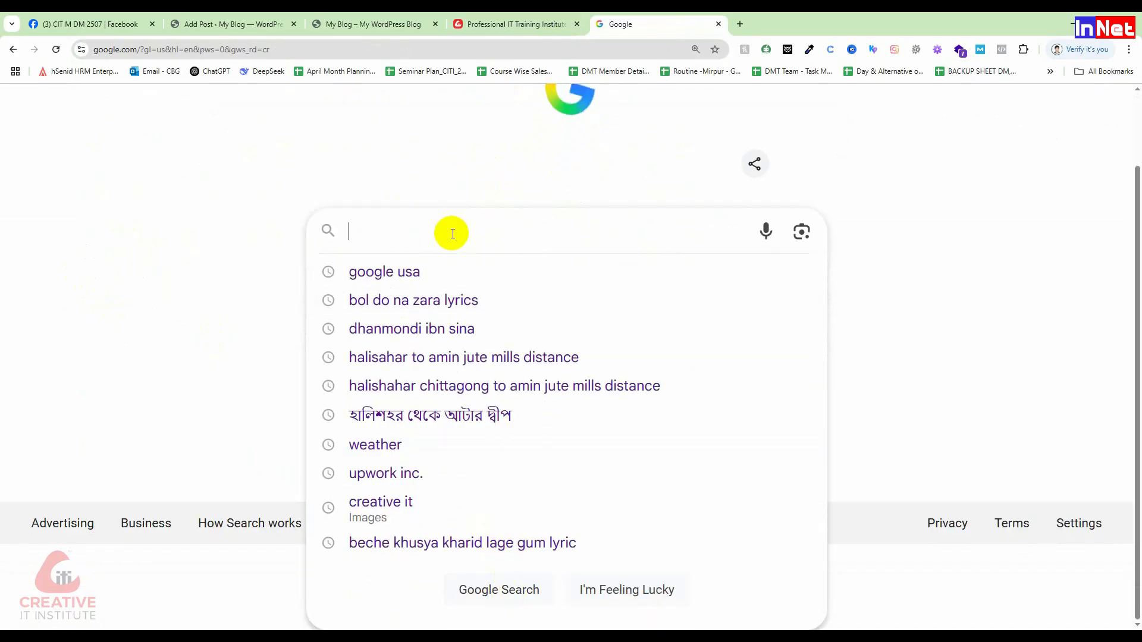
Search Google for 'best knife sharpener stone'
text(afh)
key(BackSpace)
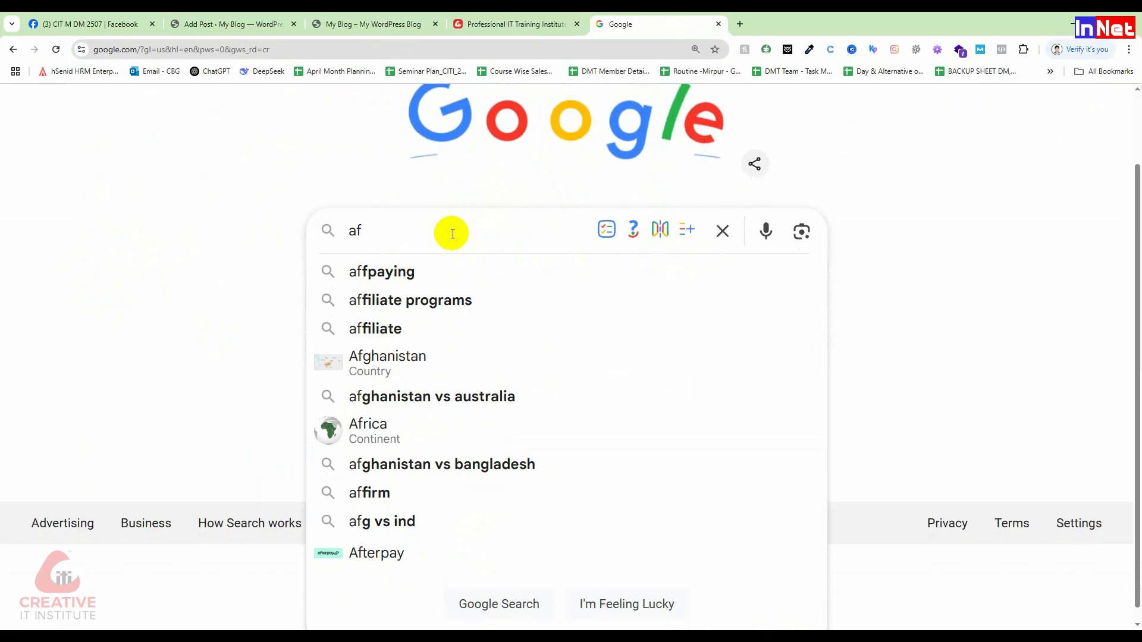
key(BackSpace)
key(BackSpace)
text(besyt)
key(BackSpace)
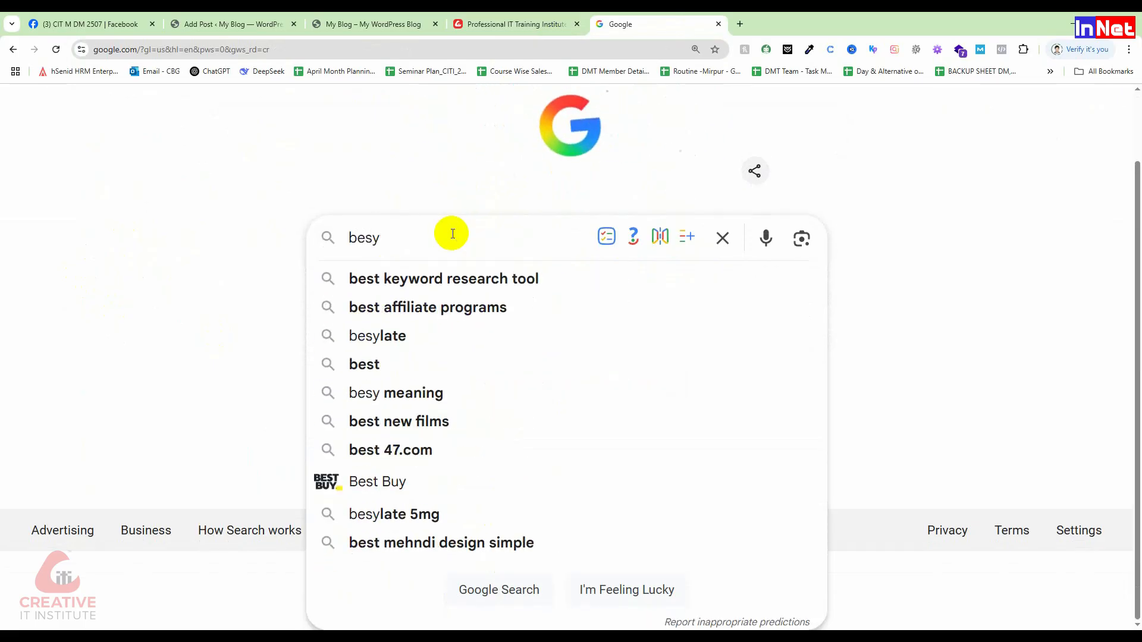
key(BackSpace)
text(t n)
key(BackSpace)
text(kn)
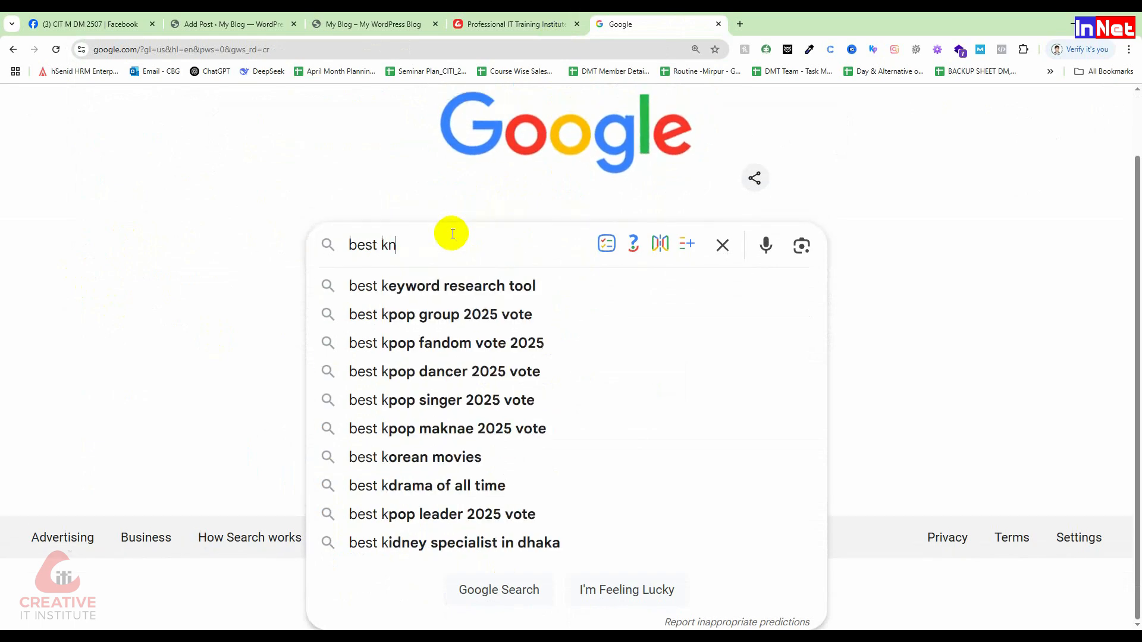
text(ife sharp)
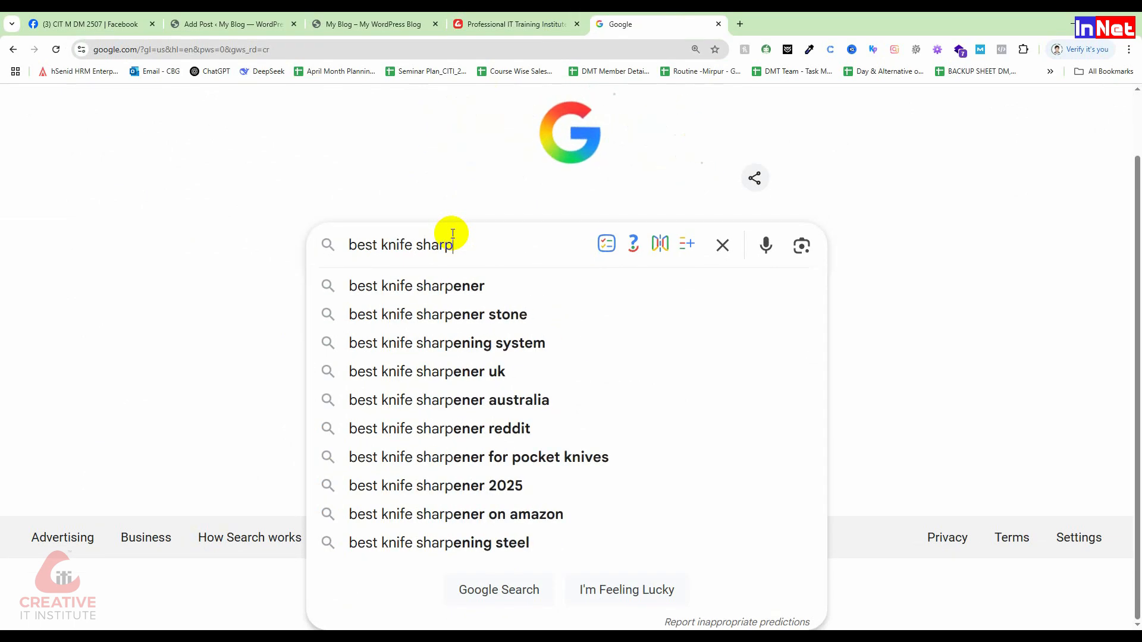
key(Down)
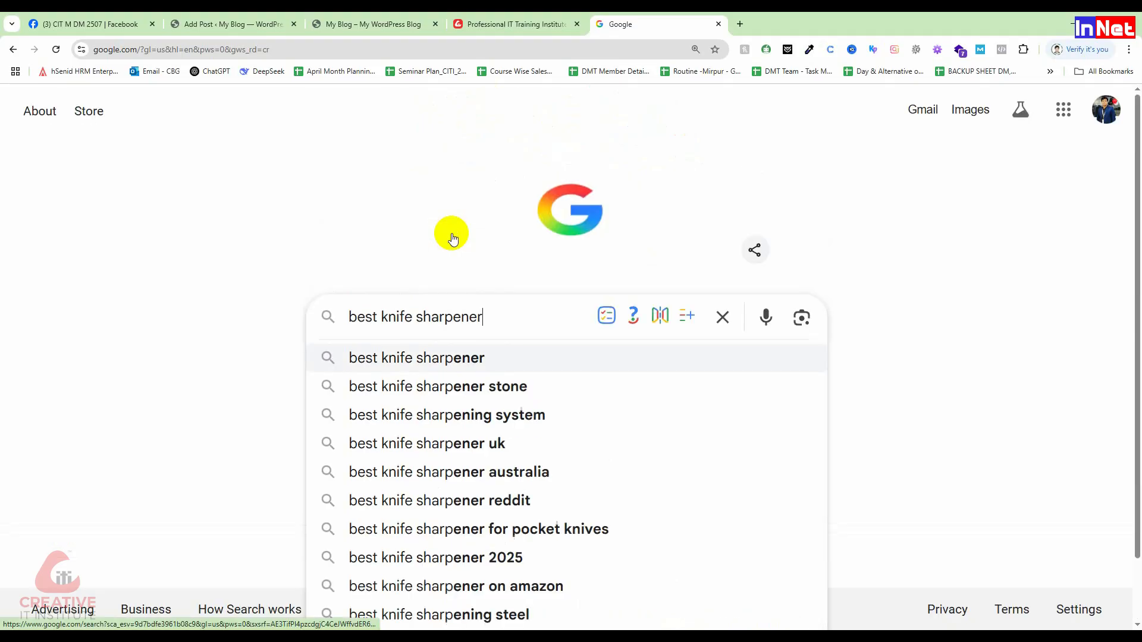
key(Down)
key(Return)
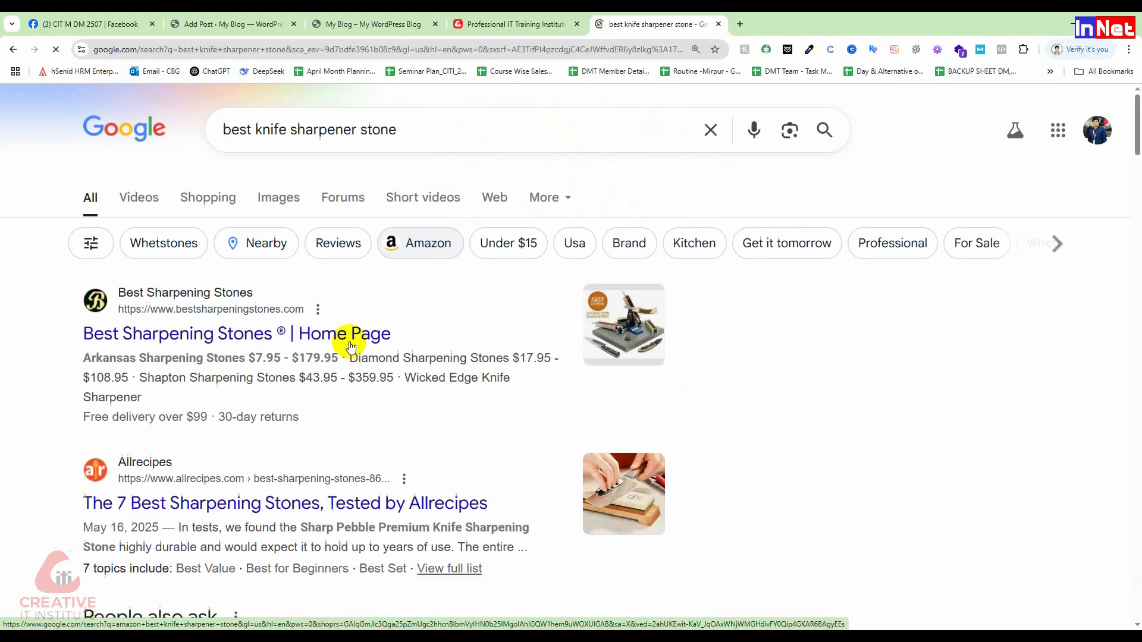
Open the Best Sharpening Stones result in a new tab, look it over, and return to the results
middle_click(200, 334)
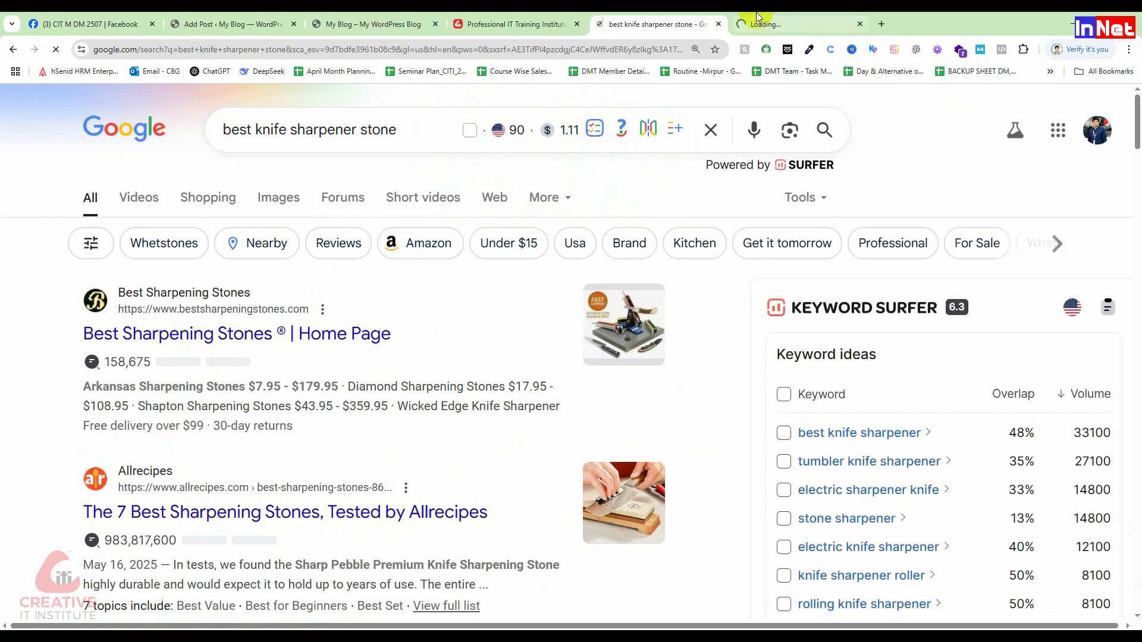
key(ctrl+Tab)
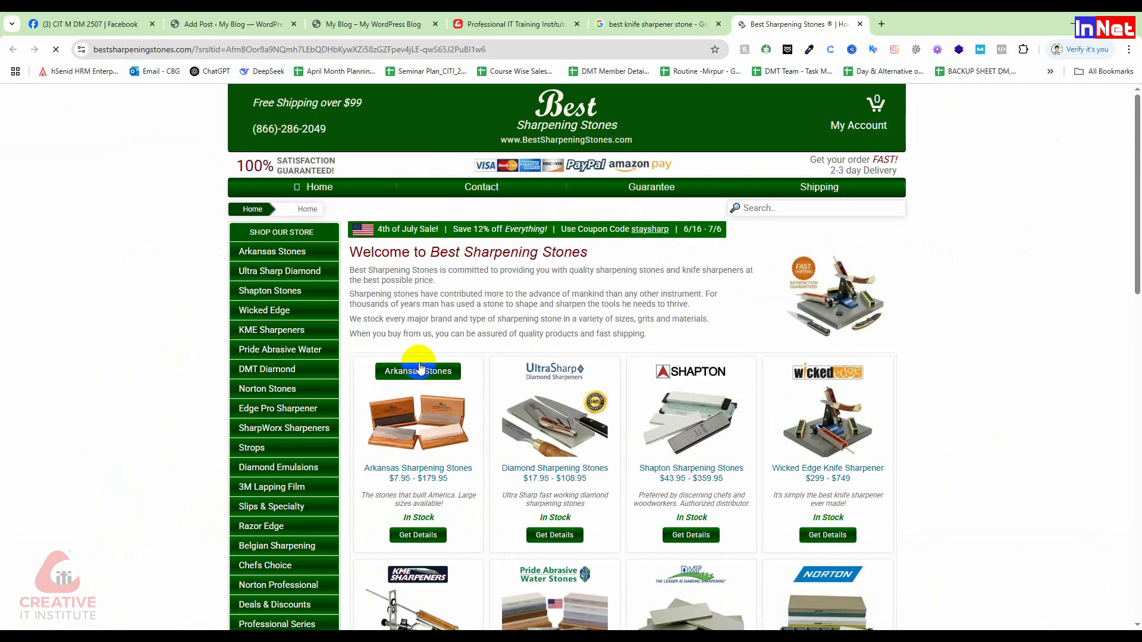
scroll(419, 370, down, 7)
scroll(419, 357, up, 7)
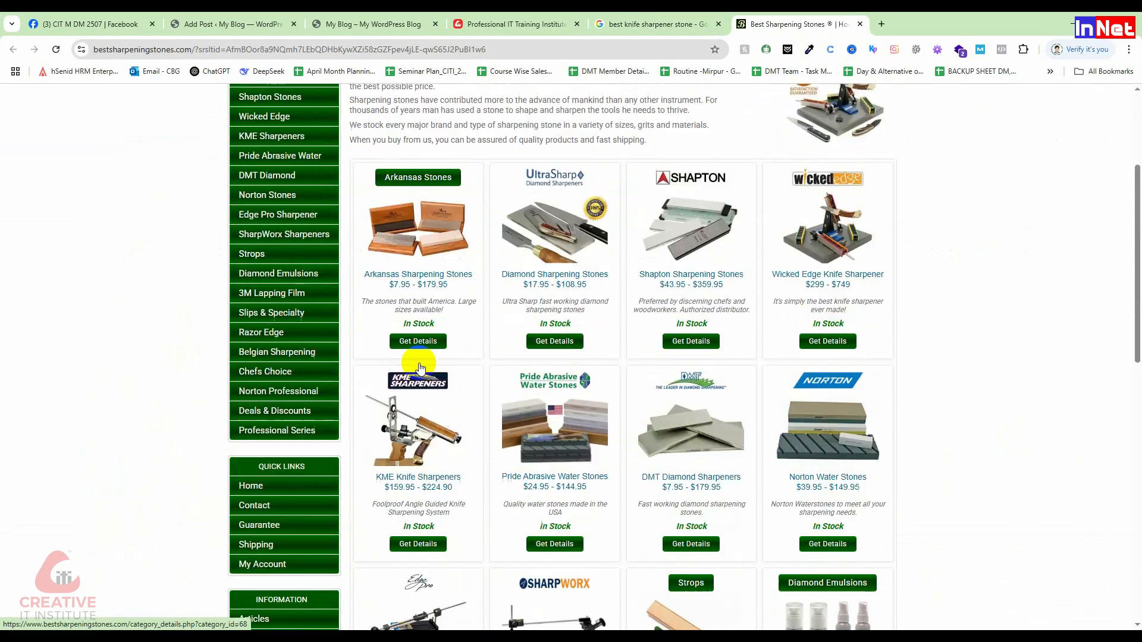
click(599, 17)
scroll(255, 296, down, 15)
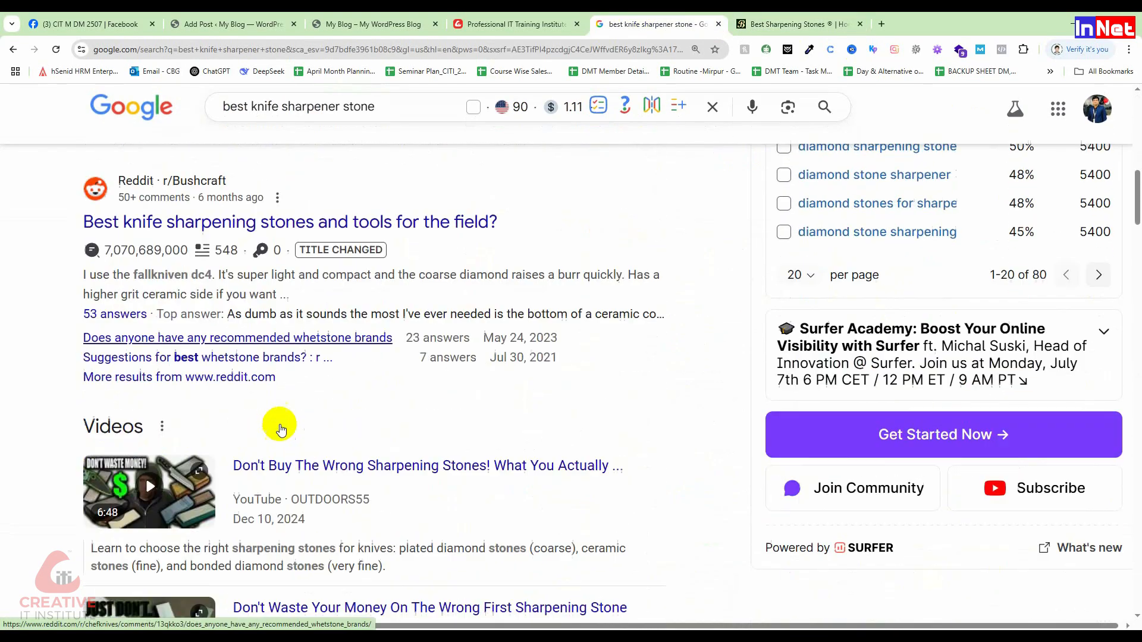
scroll(280, 428, down, 15)
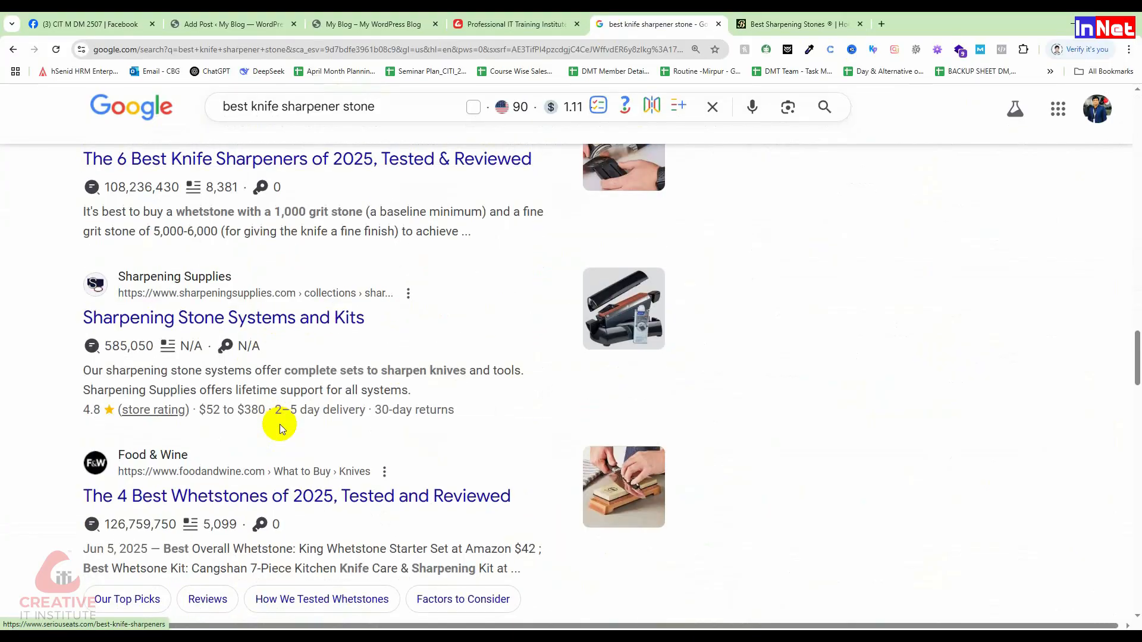
scroll(252, 384, up, 2)
Copy the Food & Wine headline and paste it as the post title 'Best Whetstones for Sharpening Dull Blades'
middle_click(216, 614)
click(932, 17)
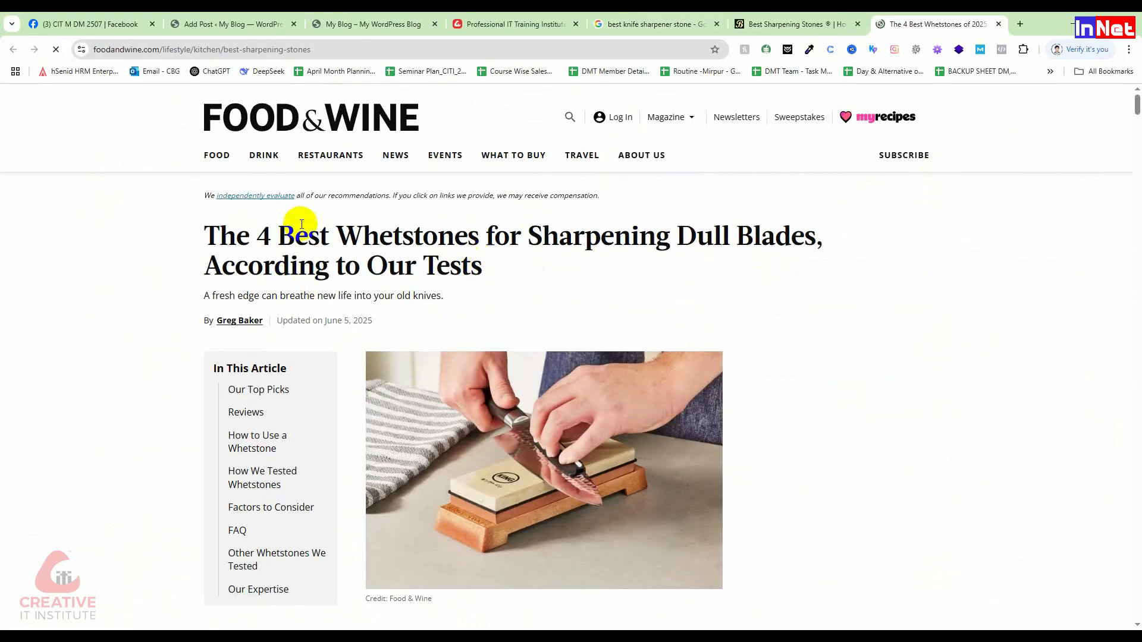
drag(281, 236, 815, 238)
key(ctrl+c)
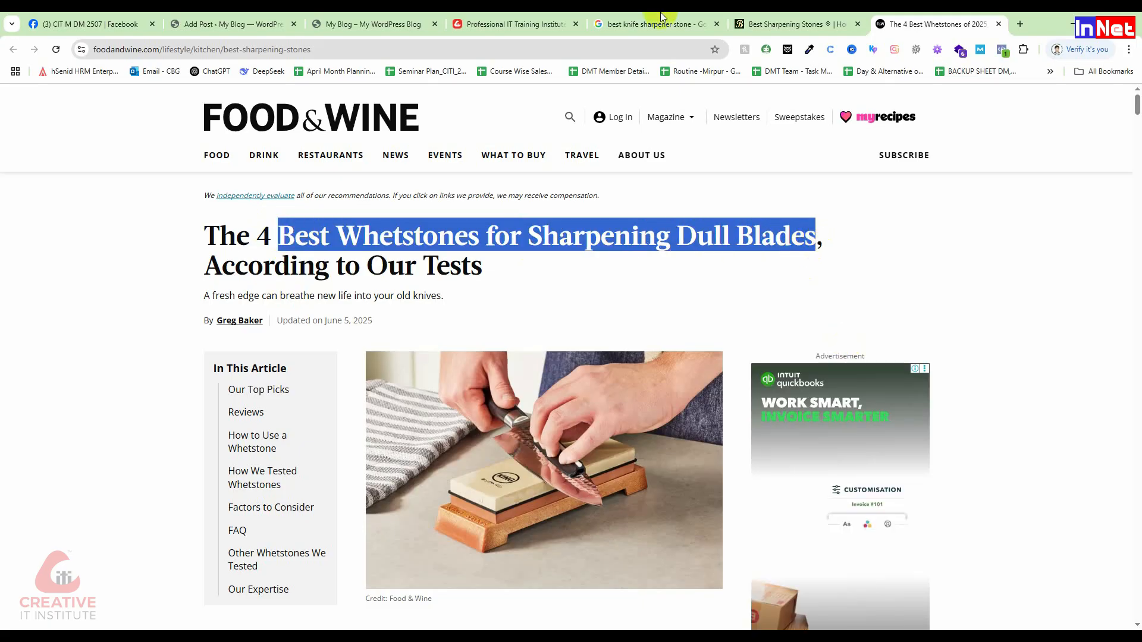
click(356, 24)
click(231, 23)
click(235, 229)
key(ctrl+v)
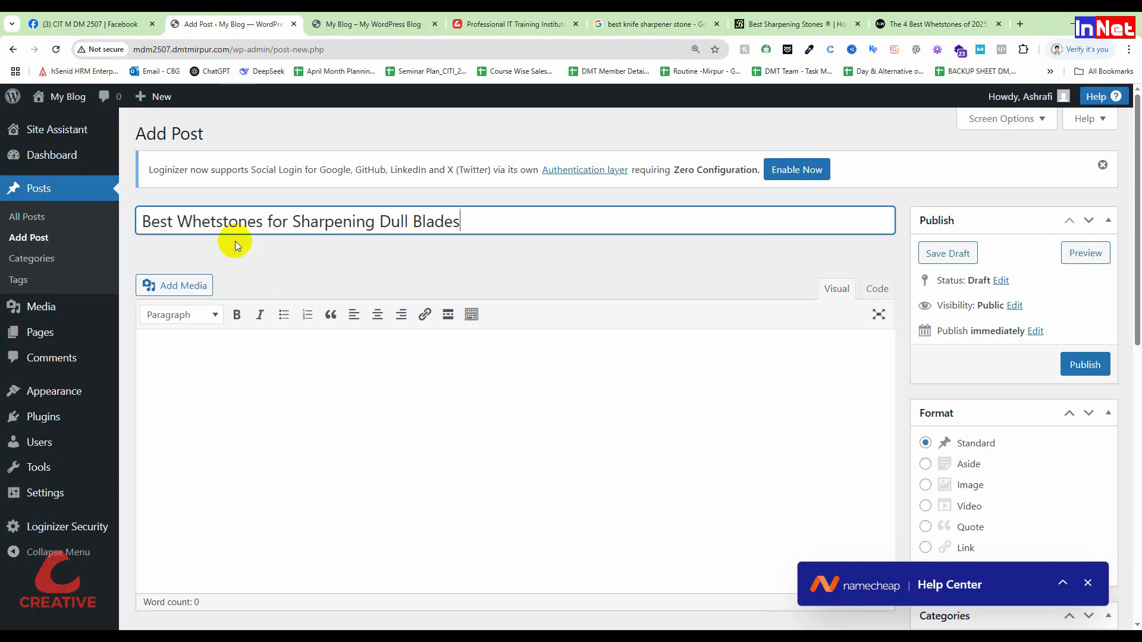
Paste the article's three intro paragraphs into the body, adding an empty paragraph after the second
click(286, 387)
click(931, 24)
scroll(522, 470, down, 5)
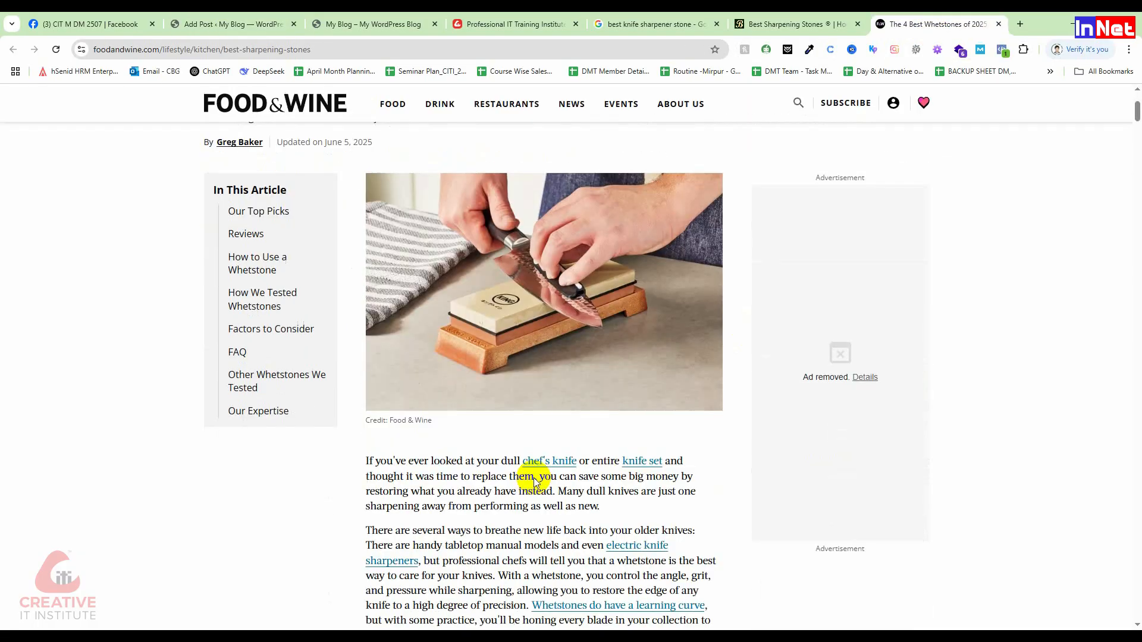
mouse_move(368, 282)
mouse_down()
mouse_move(523, 507)
mouse_move(543, 561)
mouse_move(455, 556)
mouse_move(369, 284)
mouse_up()
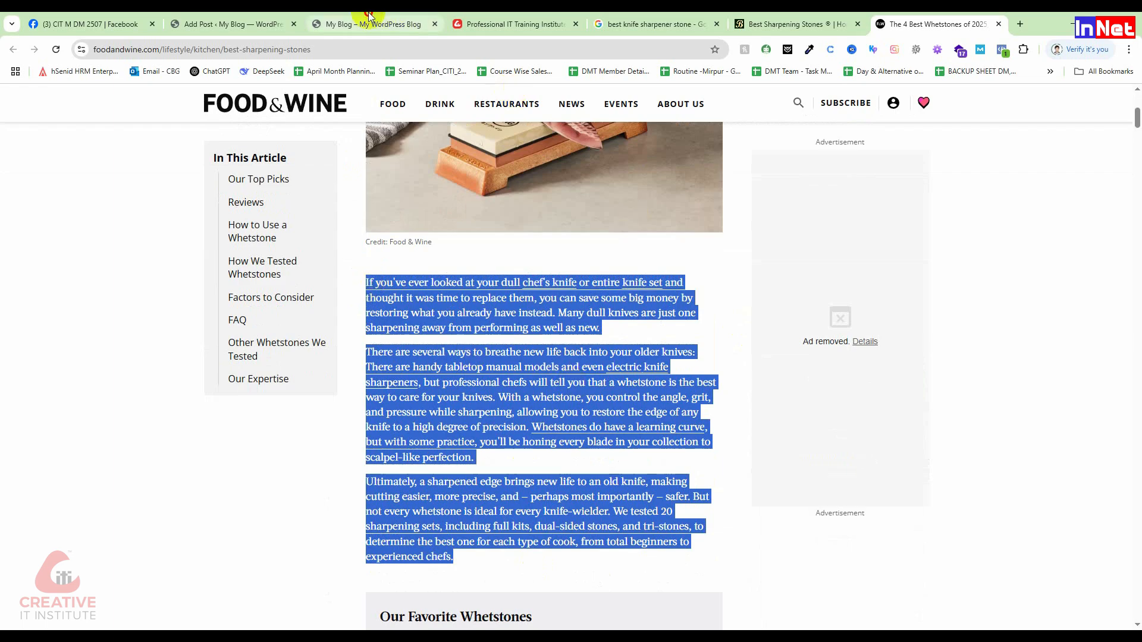
click(234, 24)
text(If you've ever looked at your dull chef's knife or entire knife set and thought it was time to replace them, you can save some big money by restoring what you already have instead. Many dull knives are just one sharpening away from performing as well as new.  There are several ways to breathe new life back into your older knives: There are handy tabletop manual models and even electric knife sharpeners, but professional chefs will tell you that a whetstone is the best way to care for your knives. With a whetstone, you control the angle, grit, and pressure while sharpening, allowing you to restore the edge of any knife to a high degree of precision. Whetstones do have a learning curve, but with some practice, you'll be honing every blade in your collection to scalpel-like perfection.  Ultimately, a sharpened edge brings new life to an old knife, making cutting easier, more precise, and — perhaps most importantly — safer. But not every whetstone is ideal for every knife-wielder. We tested 20 sharpening sets, including full kits, dual-sided stones, and tri-stones, to determine the best one for each type of cook, from total beginners to experienced chefs.)
scroll(481, 491, down, 2)
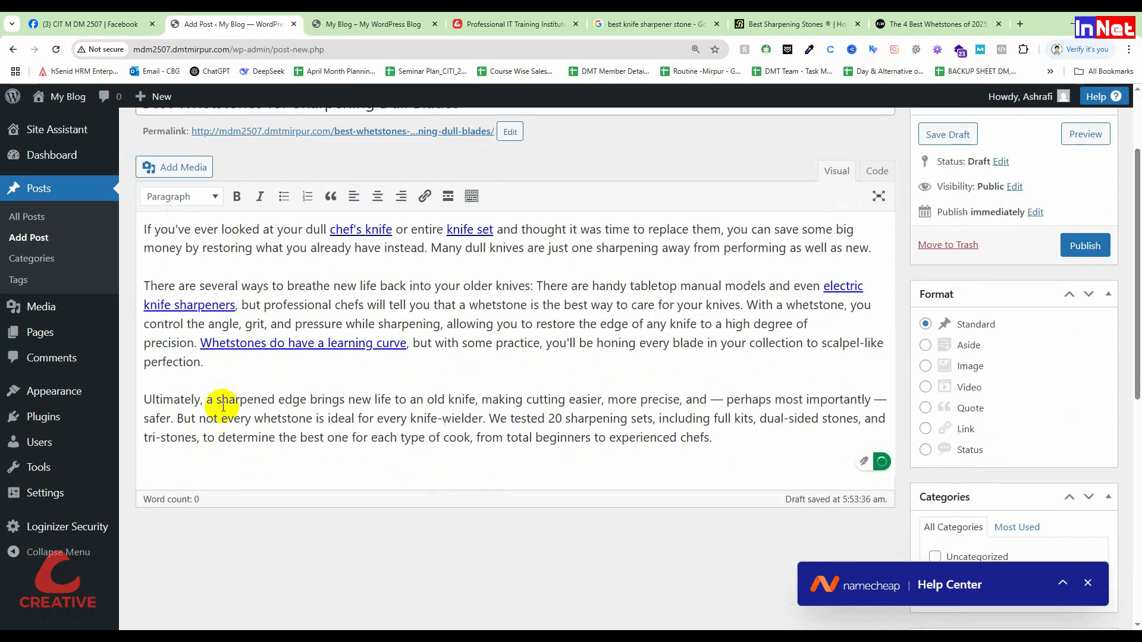
click(225, 366)
key(Return)
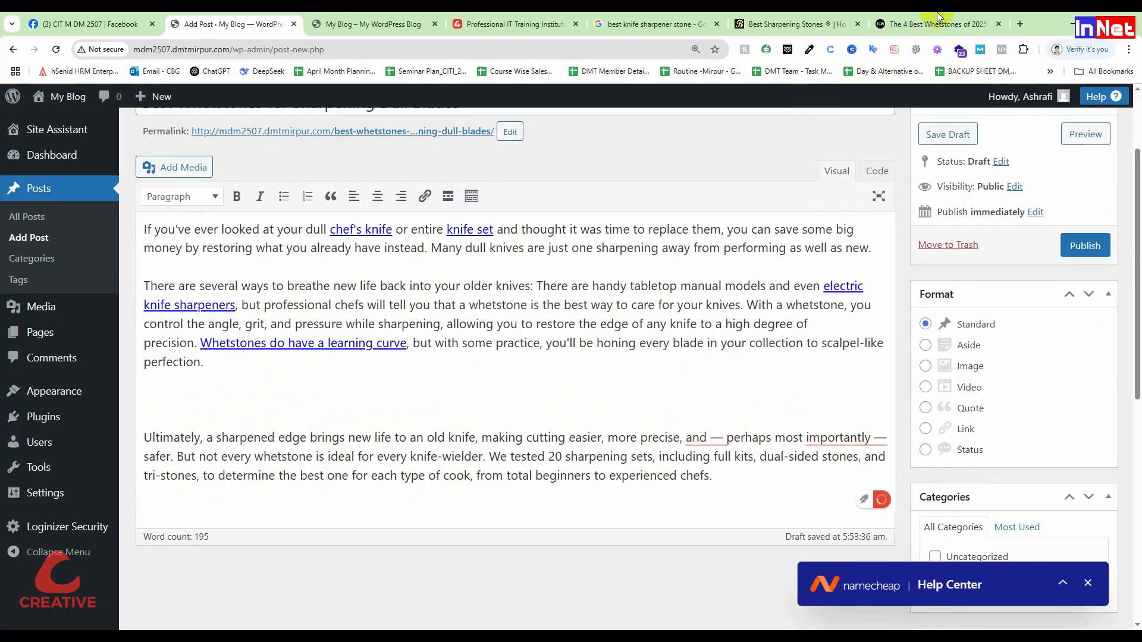
click(864, 16)
click(879, 18)
click(758, 21)
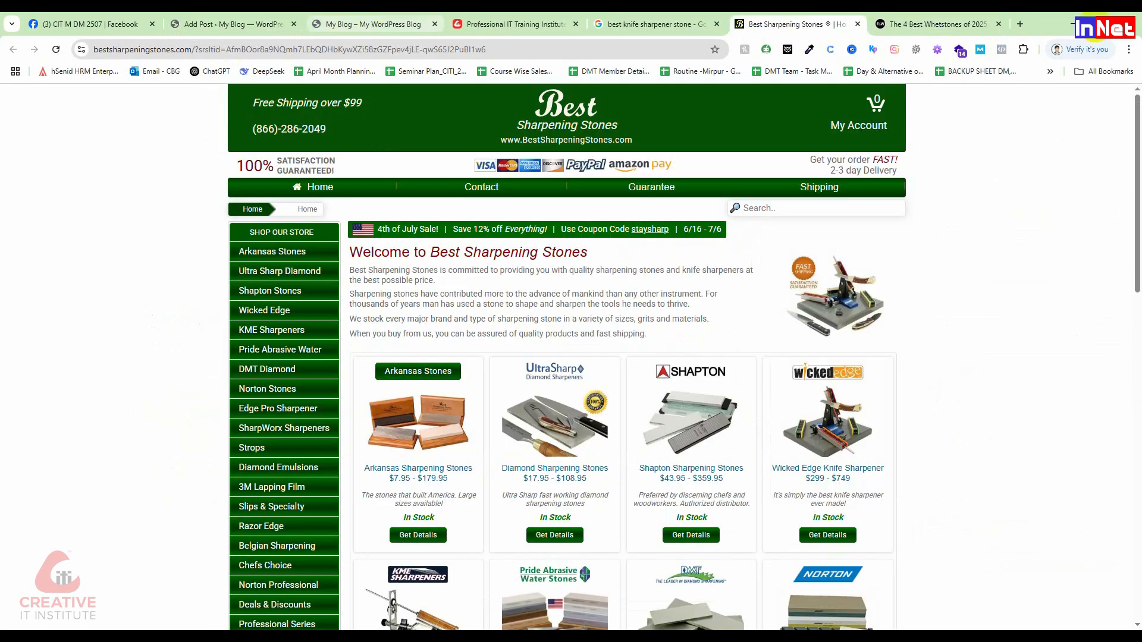
Try Save image as on the Food & Wine knife photo, then cancel it
click(895, 18)
scroll(619, 381, up, 4)
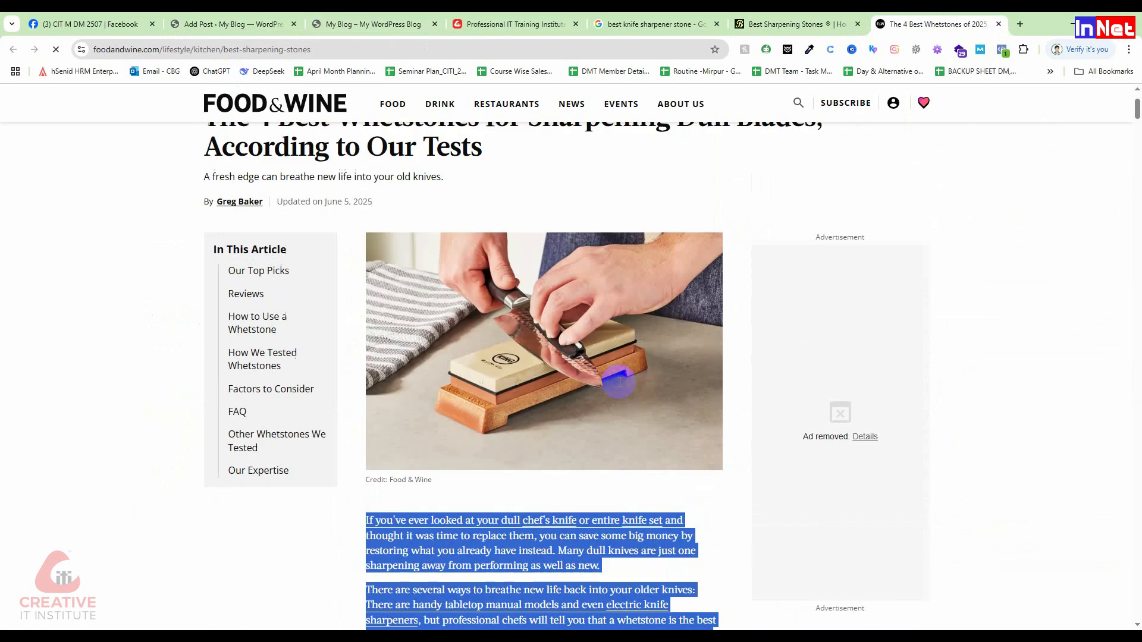
right_click(553, 374)
click(590, 402)
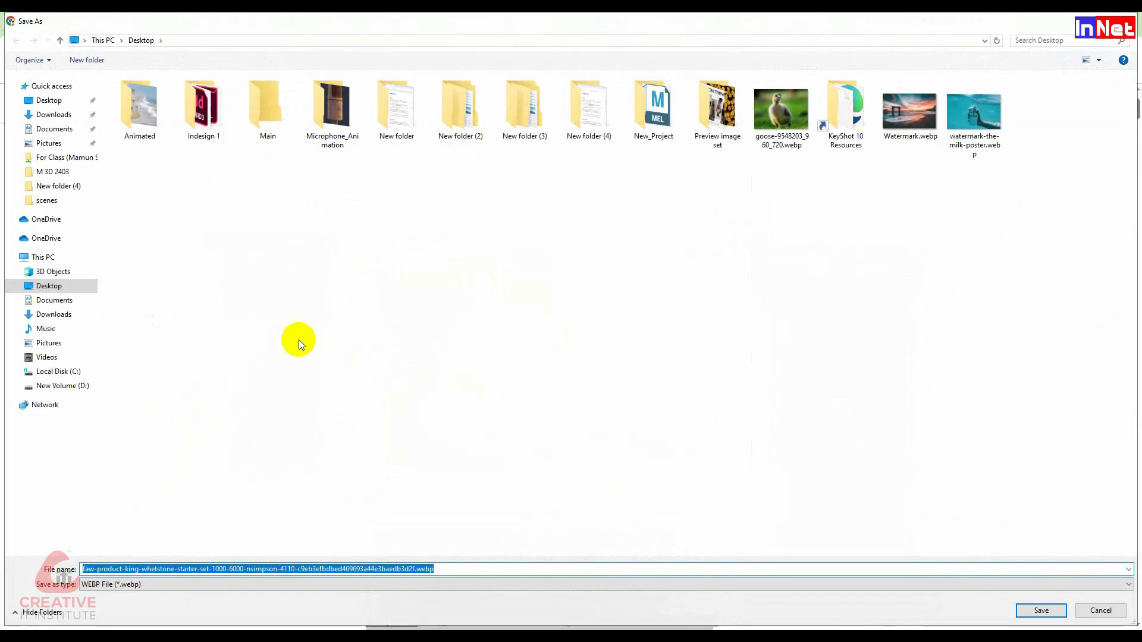
click(1100, 610)
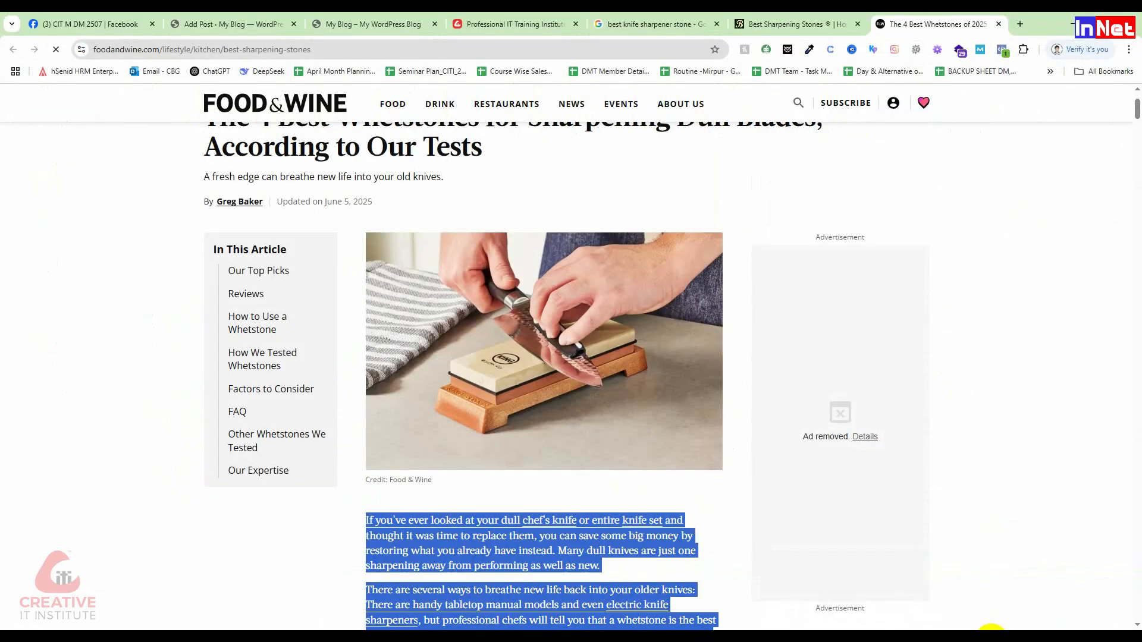
Capture the knife photo with Lightshot and save it to the Desktop as Screenshot_4.png
key(Print)
drag(365, 230, 717, 468)
key(Down)
key(Down)
key(Down)
key(Down)
key(Down)
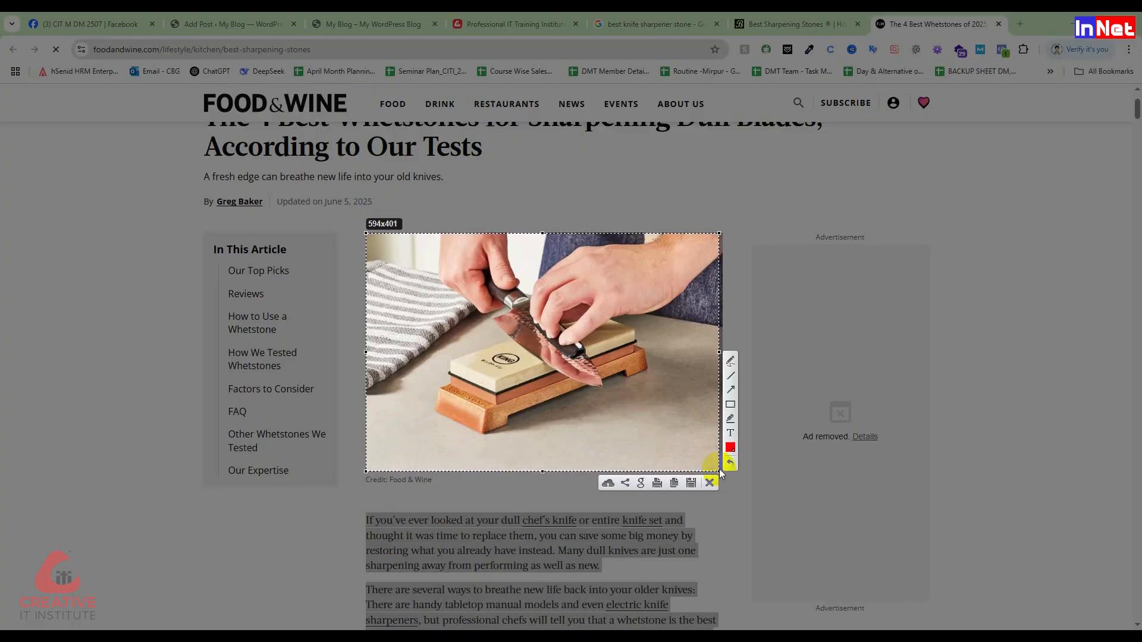
key(Right)
key(Right)
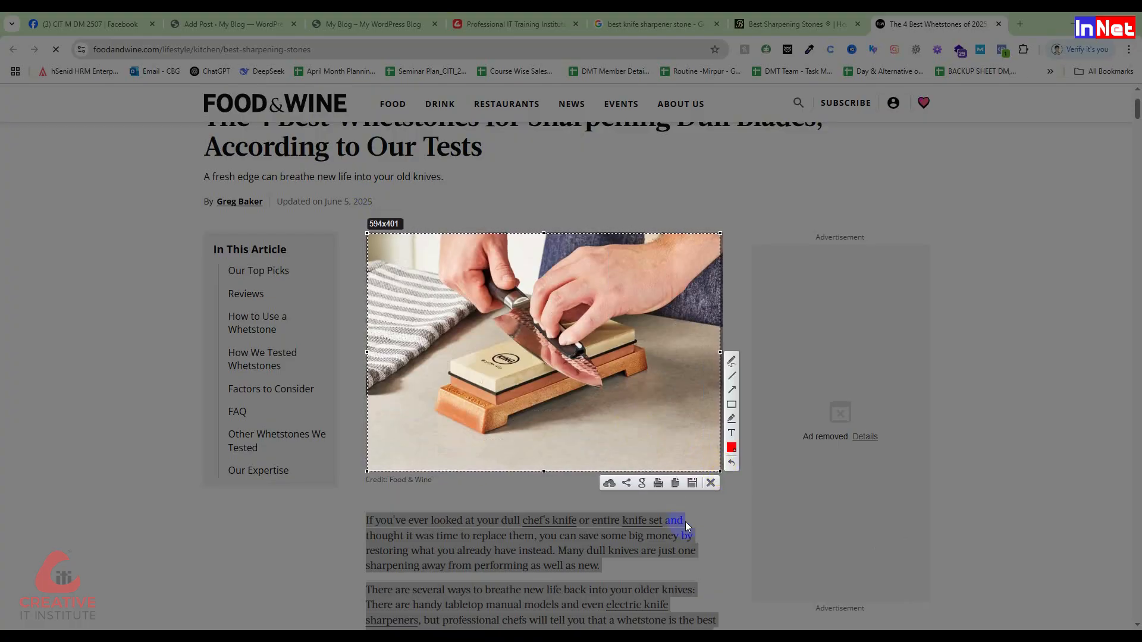
click(692, 483)
click(35, 107)
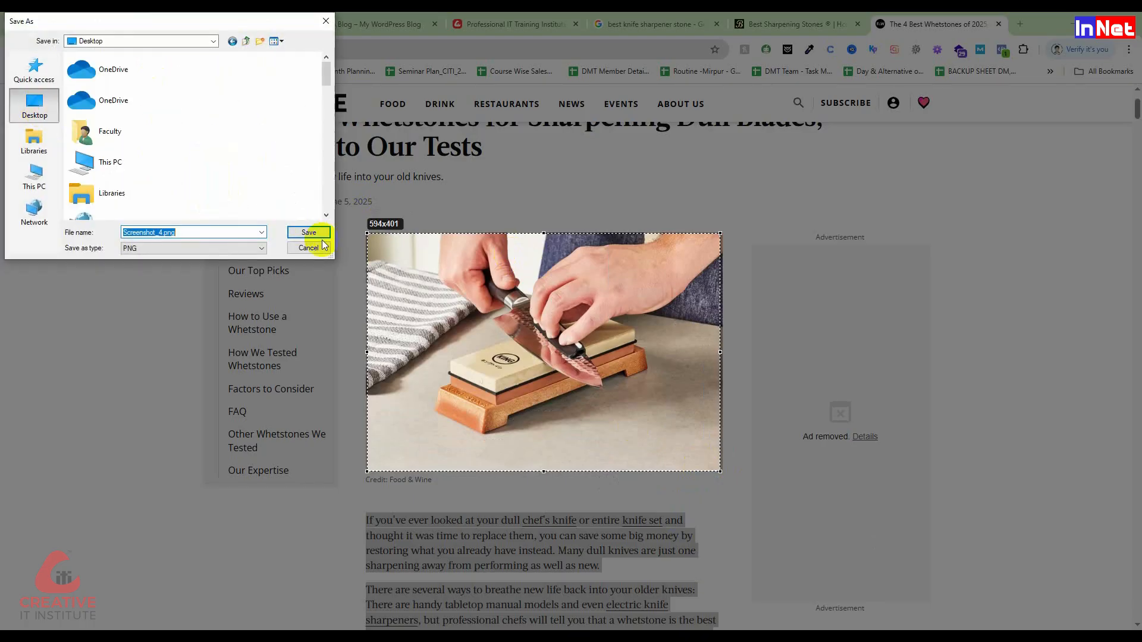
key(Return)
click(333, 24)
click(197, 23)
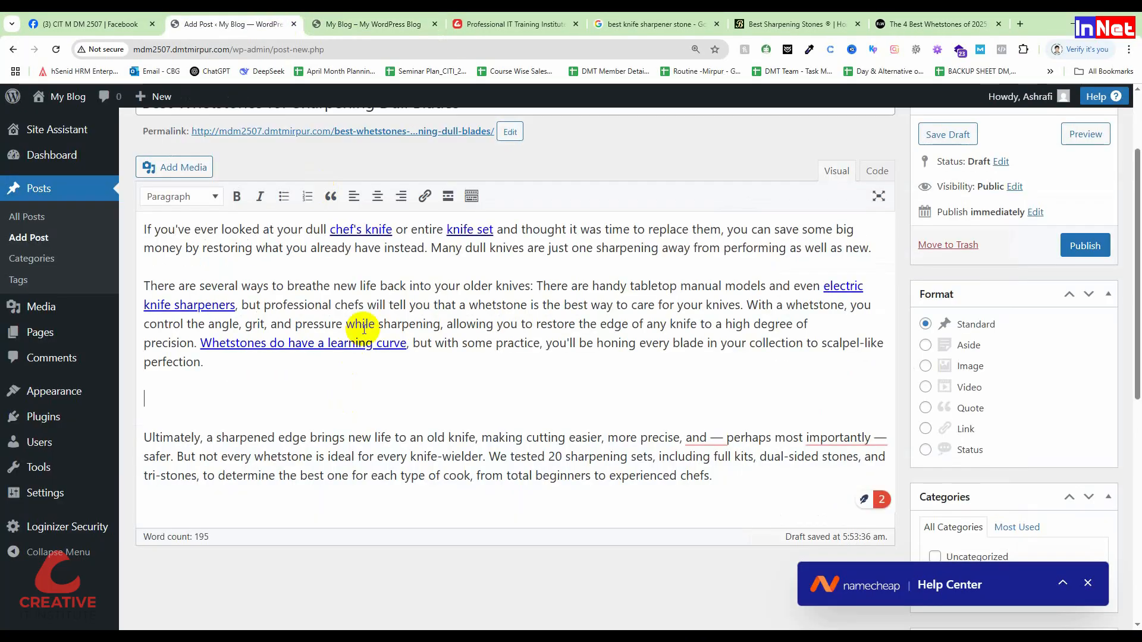
Upload Screenshot_4.png from the Desktop through Add Media and insert it into the post
click(174, 167)
click(624, 368)
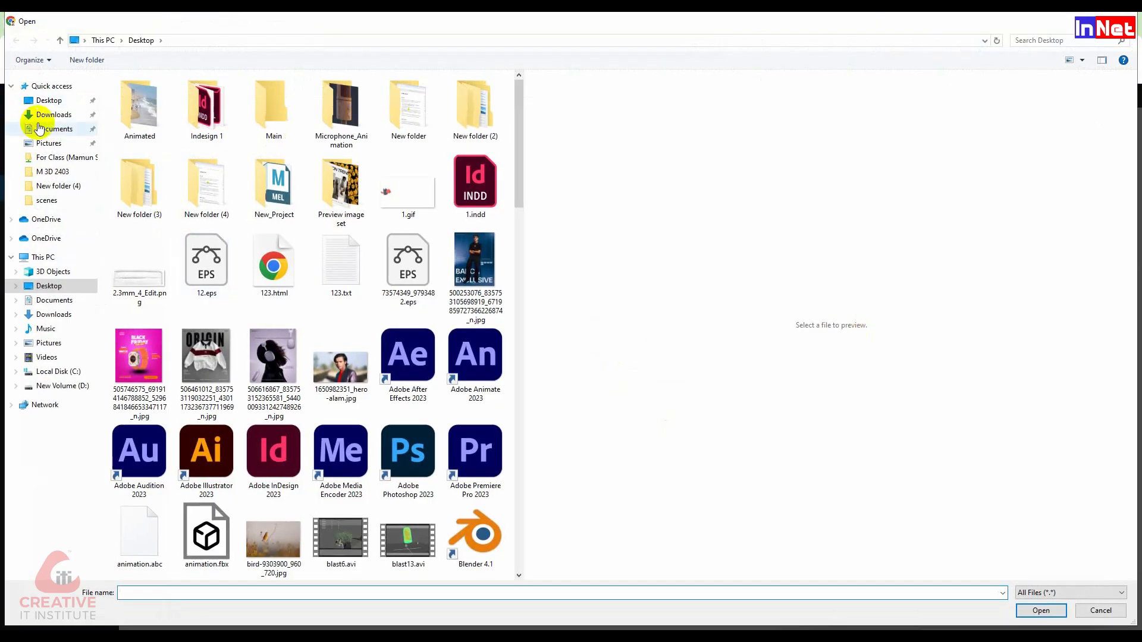
click(53, 113)
click(53, 101)
scroll(366, 312, down, 5)
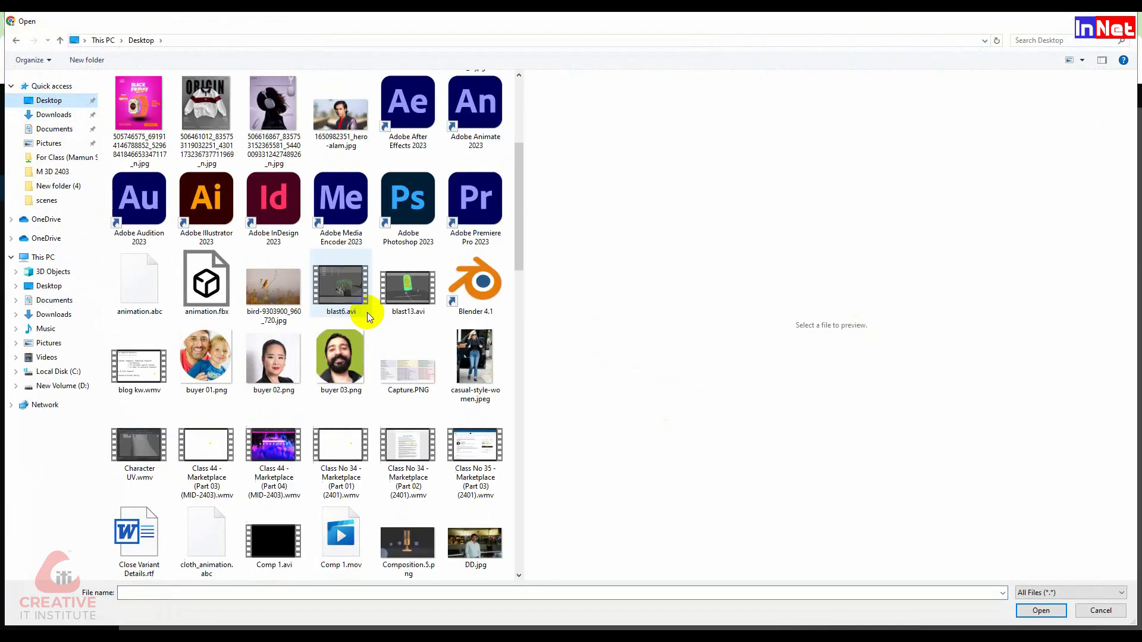
scroll(355, 364, down, 3)
scroll(354, 364, down, 5)
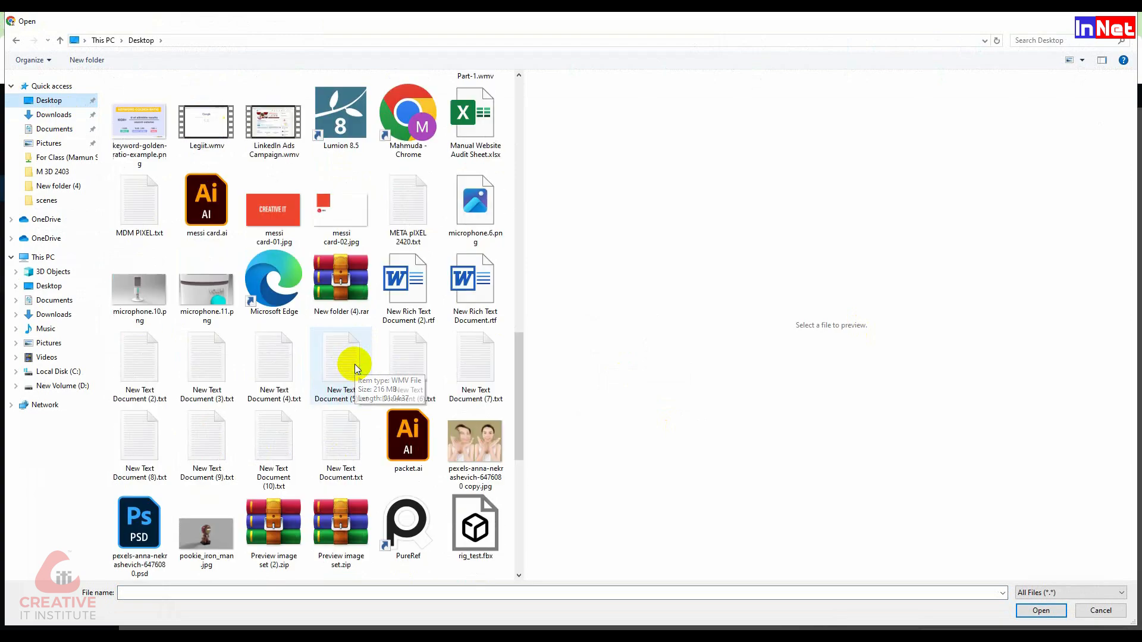
scroll(319, 415, down, 3)
click(275, 466)
double_click(275, 465)
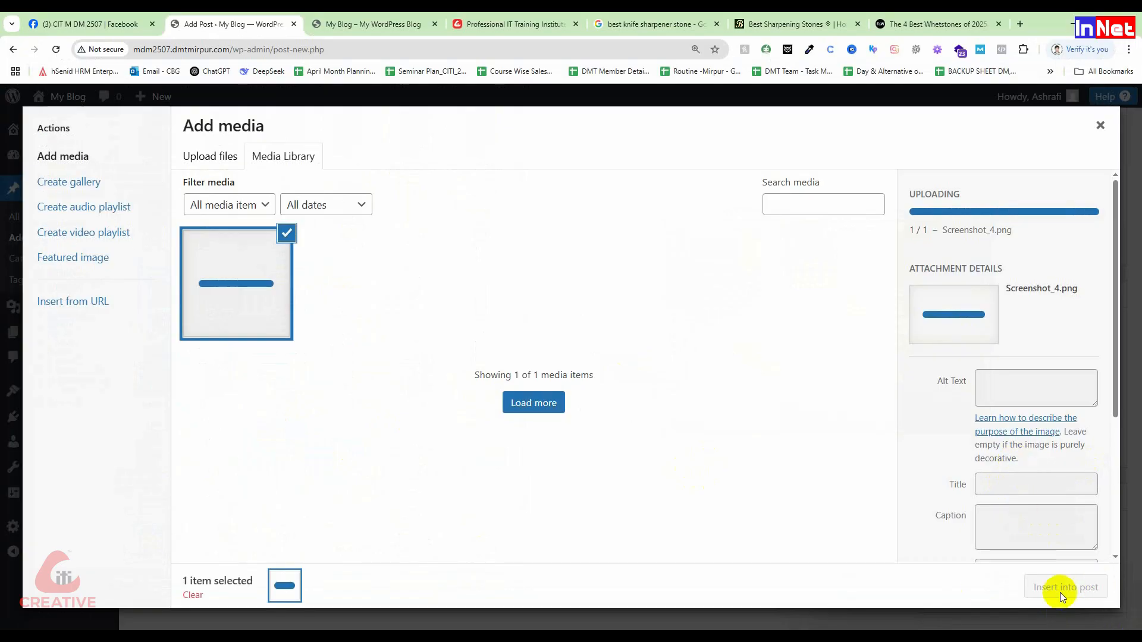
click(1091, 589)
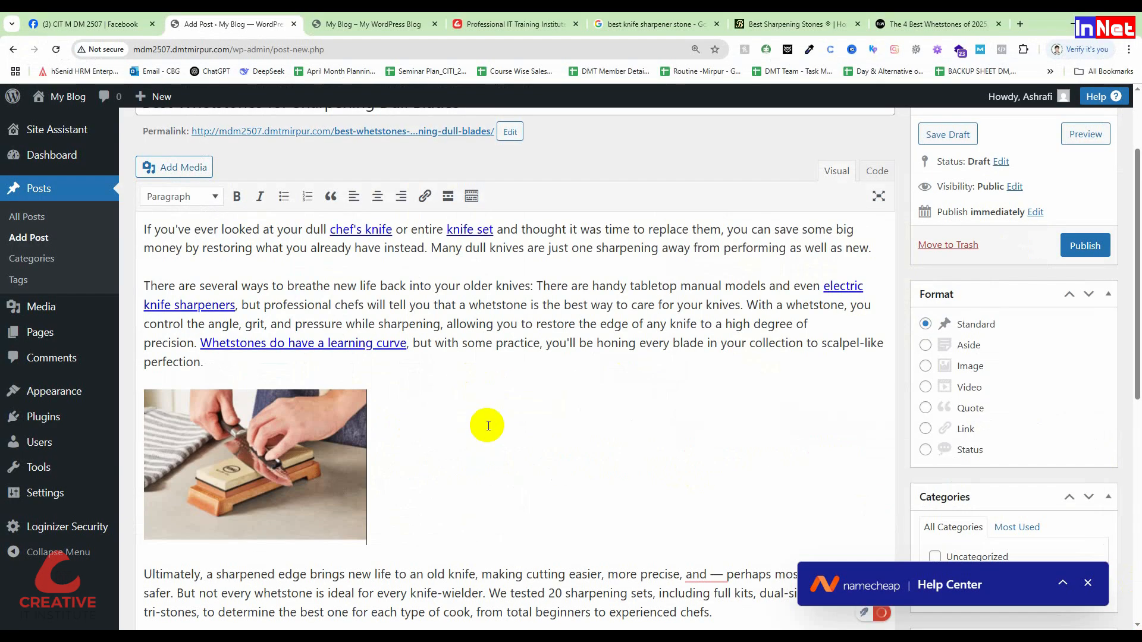
Centre the inserted whetstone image and enlarge it by dragging a corner
click(273, 443)
click(381, 200)
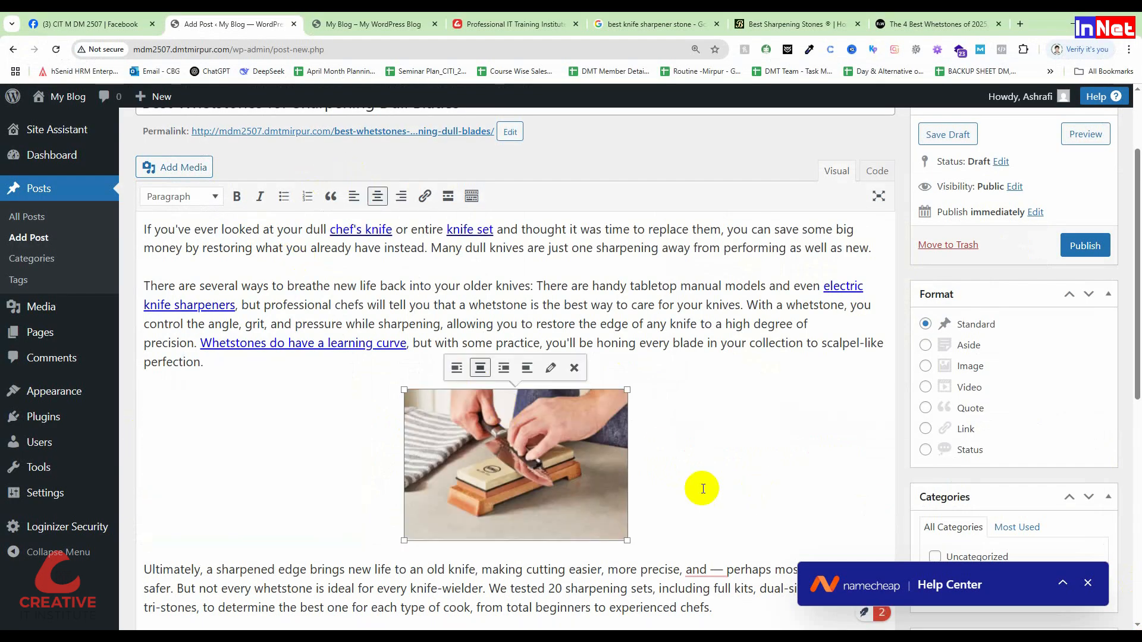
drag(627, 388, 710, 334)
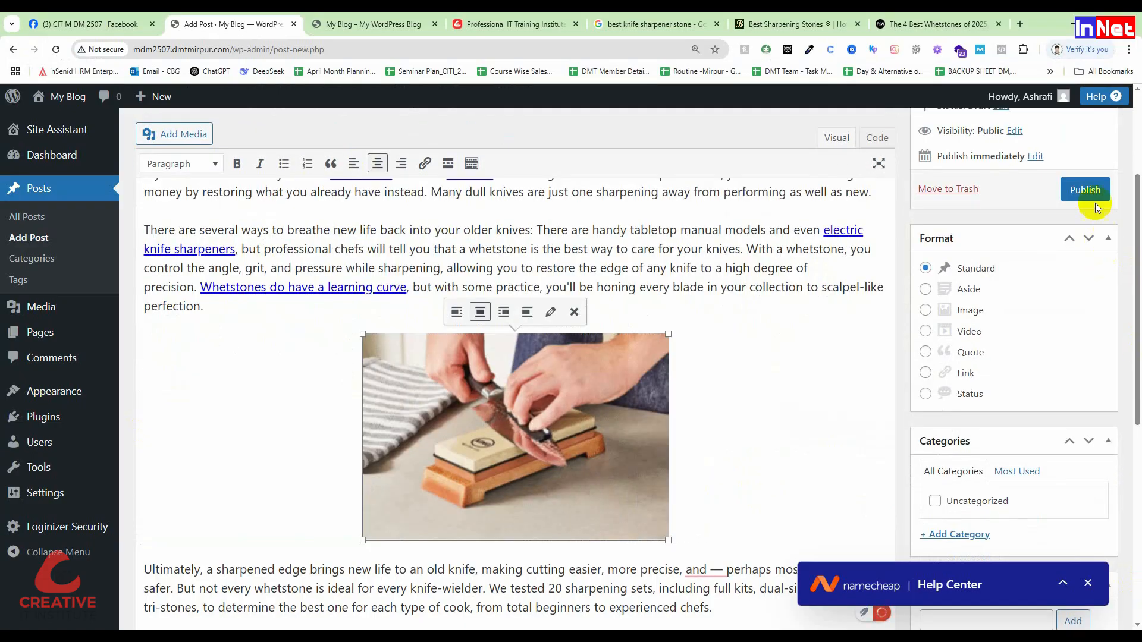
Publish the post, review the live page in a new tab, then return to the editor
click(1085, 189)
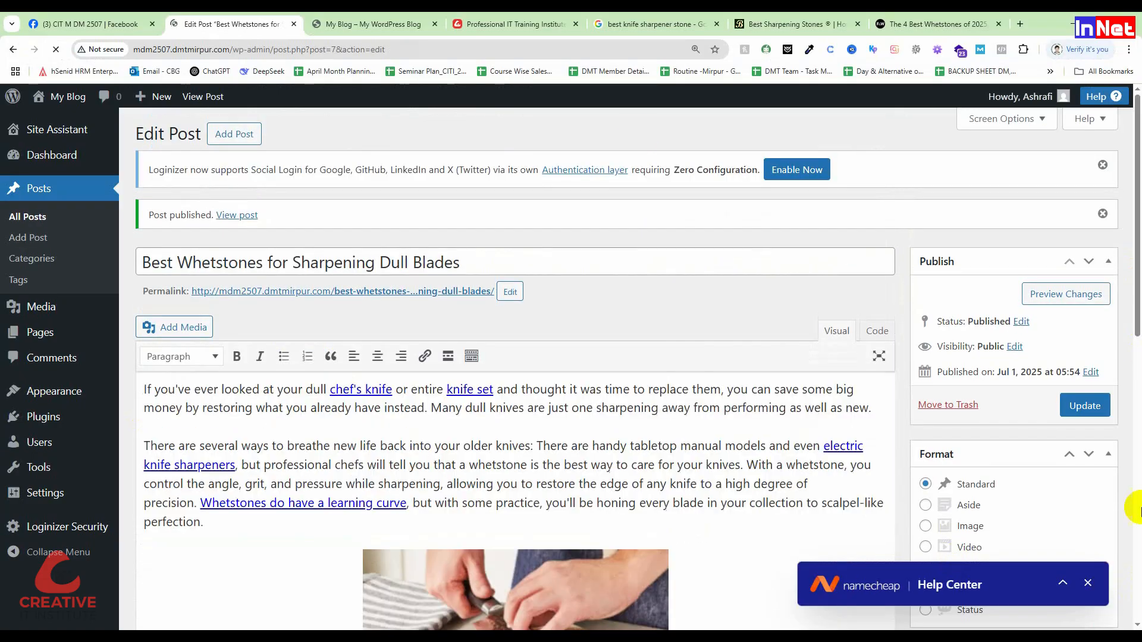
right_click(236, 214)
click(262, 224)
click(366, 16)
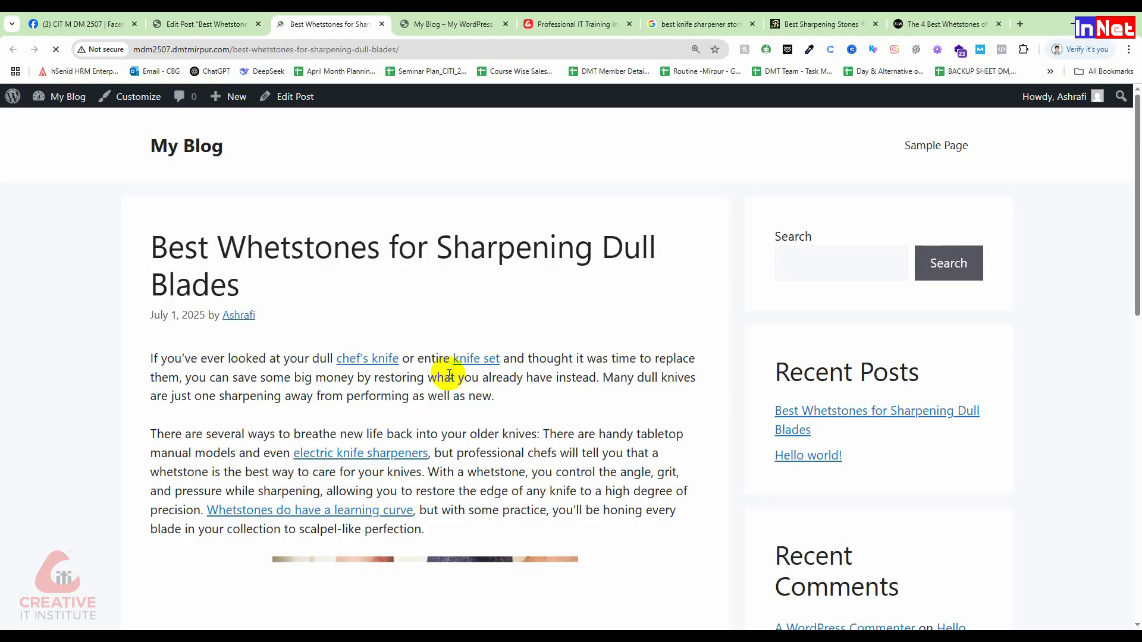
drag(233, 49, 590, 70)
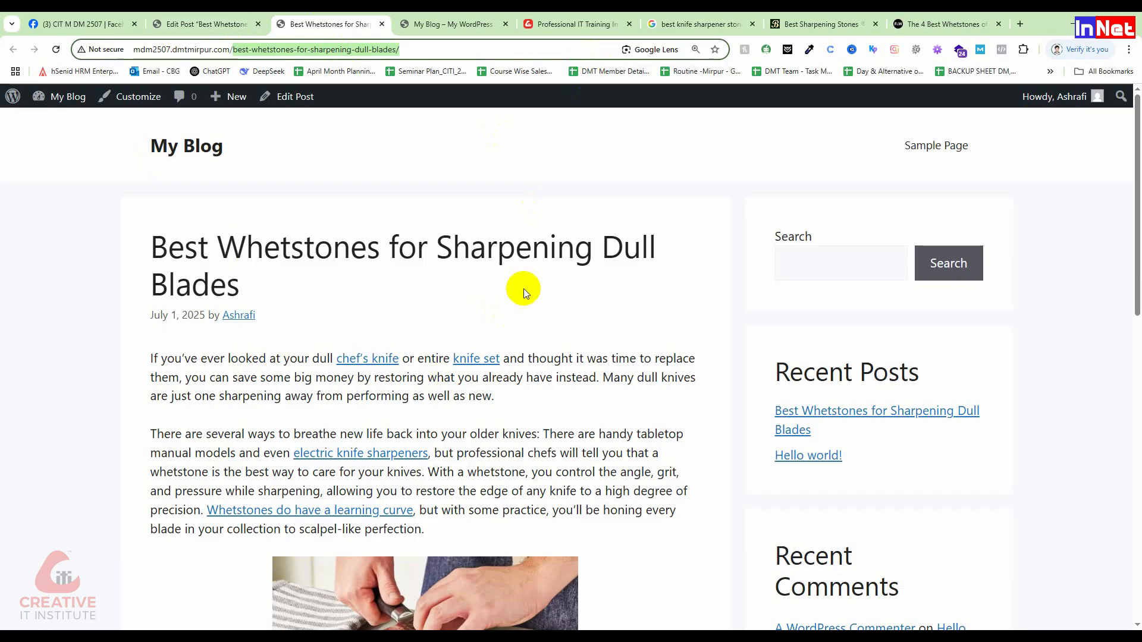
click(187, 23)
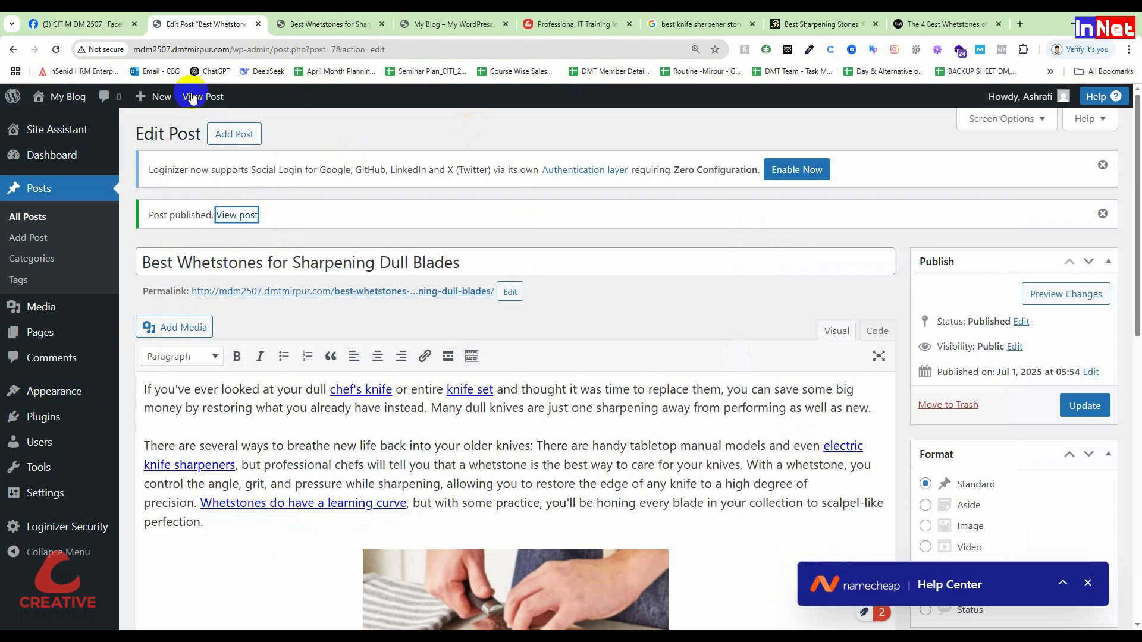
click(315, 18)
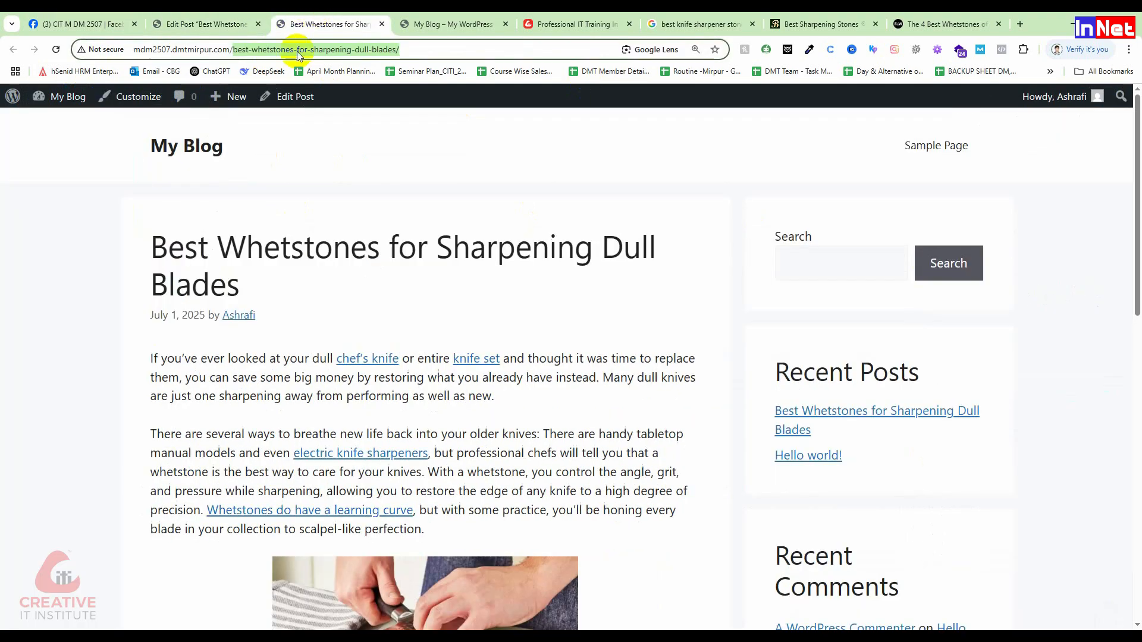
click(204, 23)
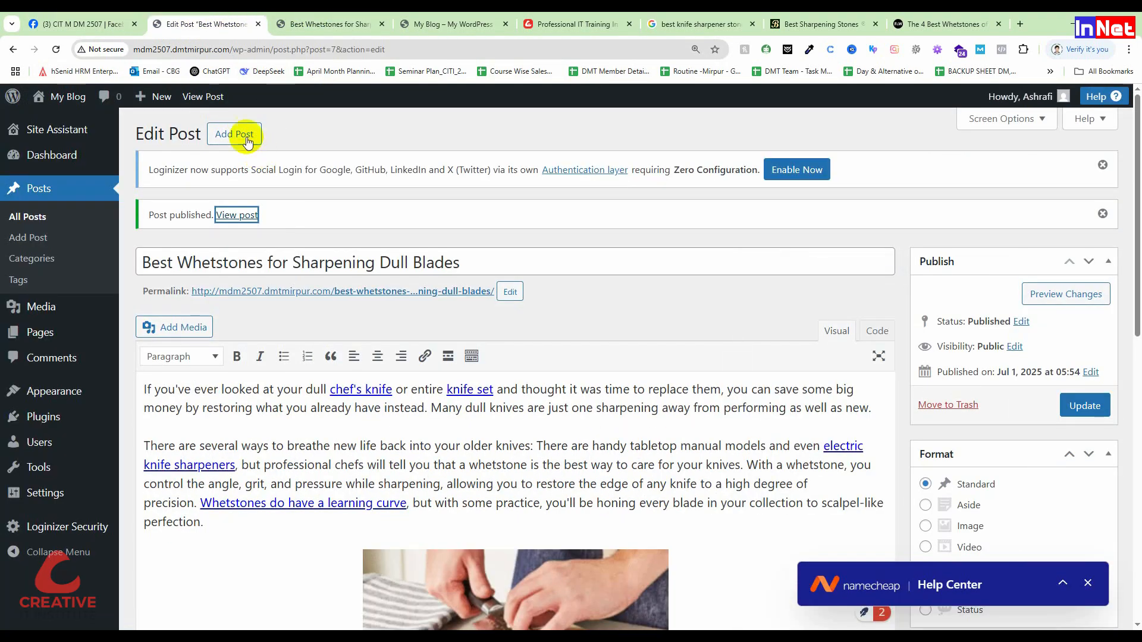
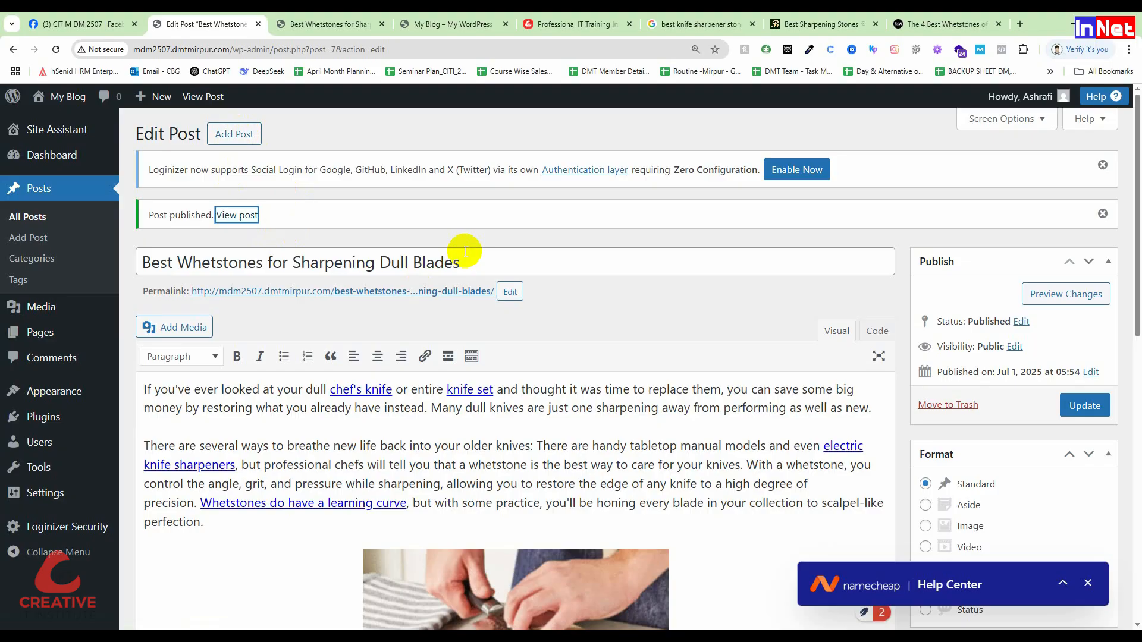
Open a new blank post from Posts > Add Post
scroll(282, 356, down, 2)
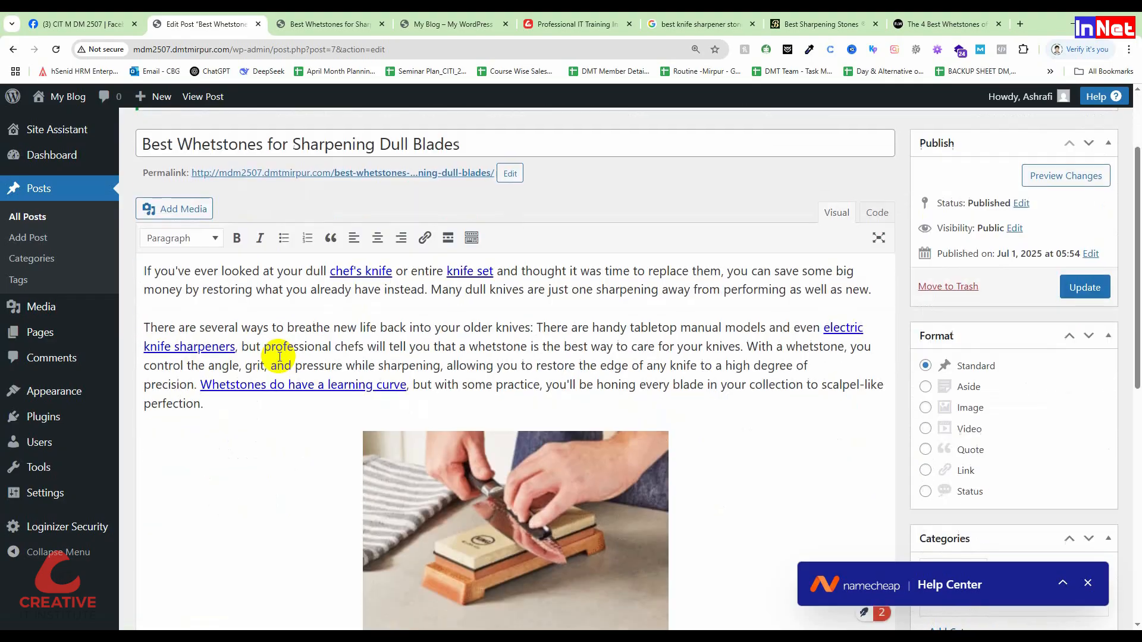
scroll(270, 348, up, 2)
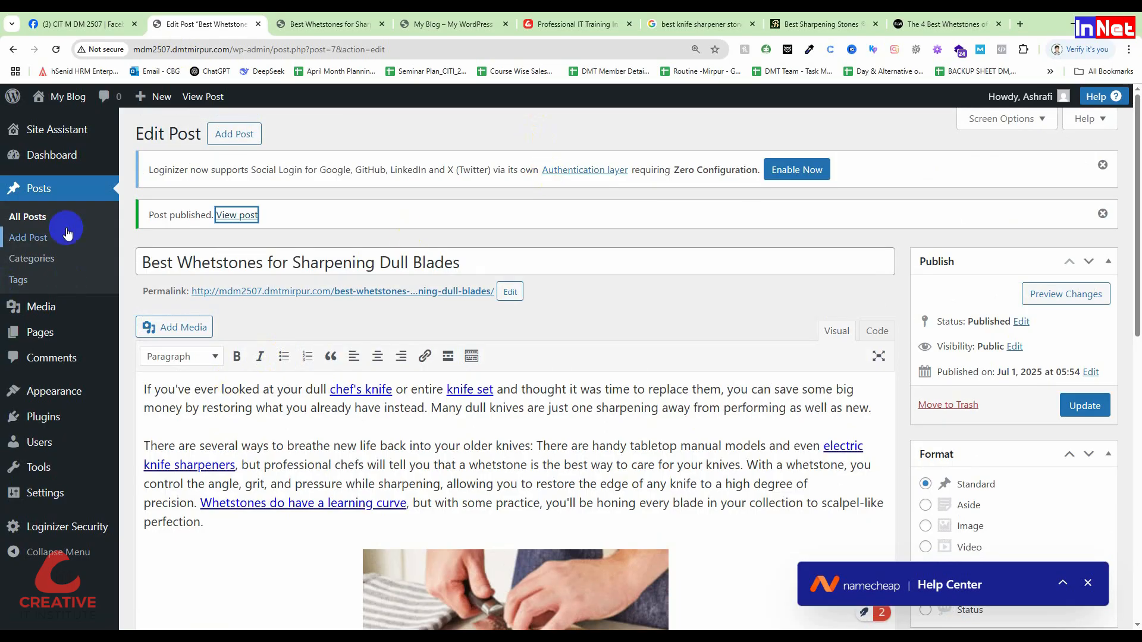
click(58, 188)
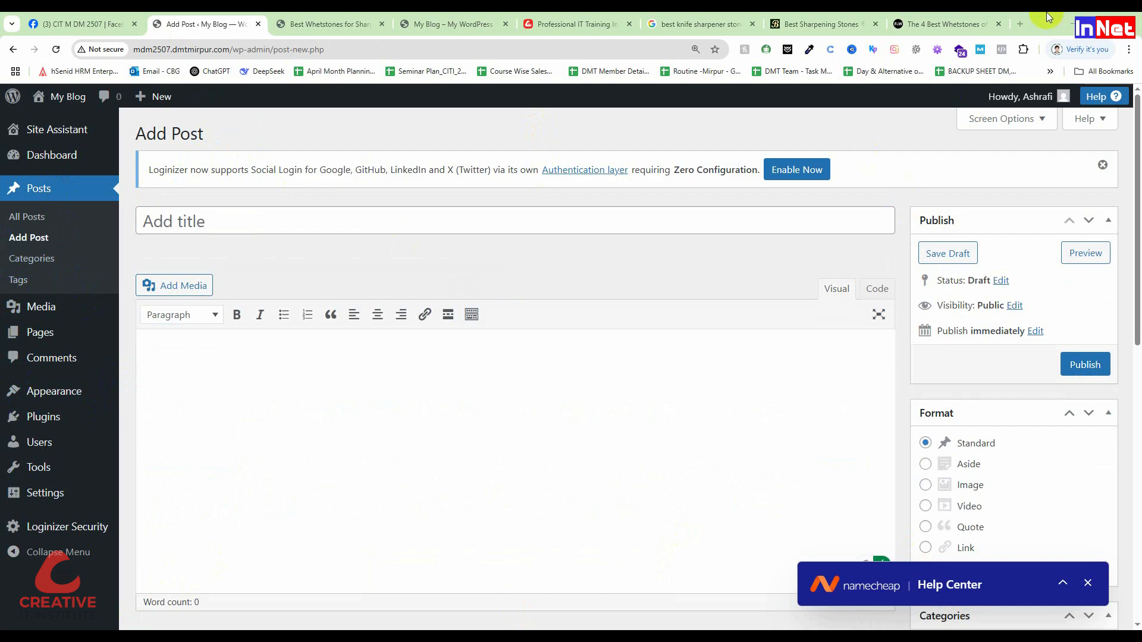
click(940, 23)
Copy the Food & Wine whetstones article headline into the new post's title
scroll(686, 365, up, 2)
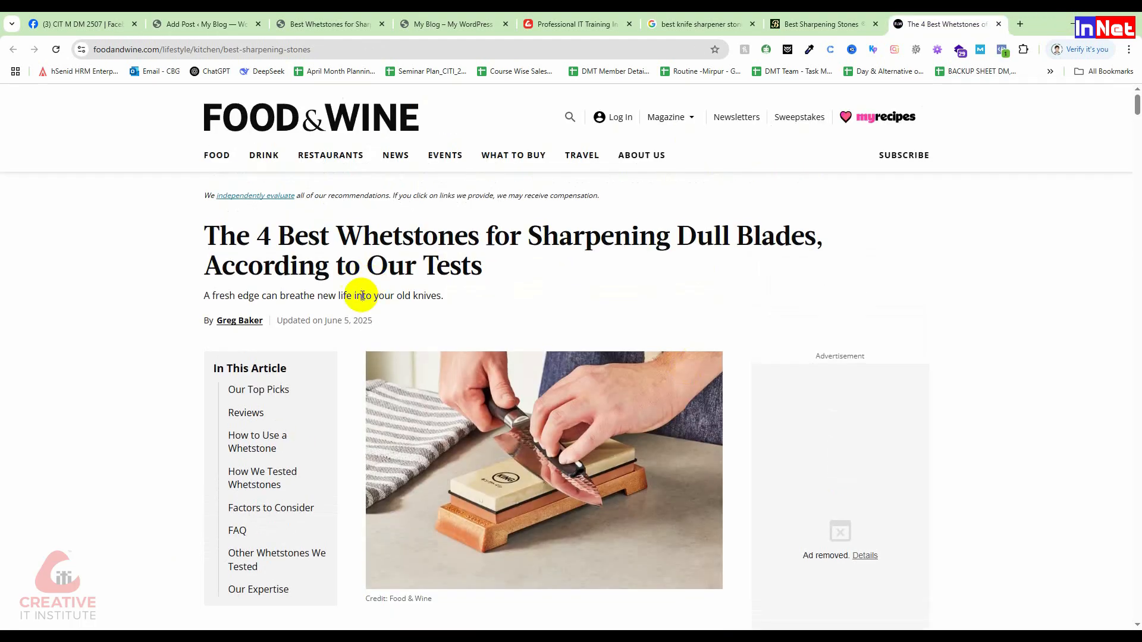
drag(201, 238, 487, 260)
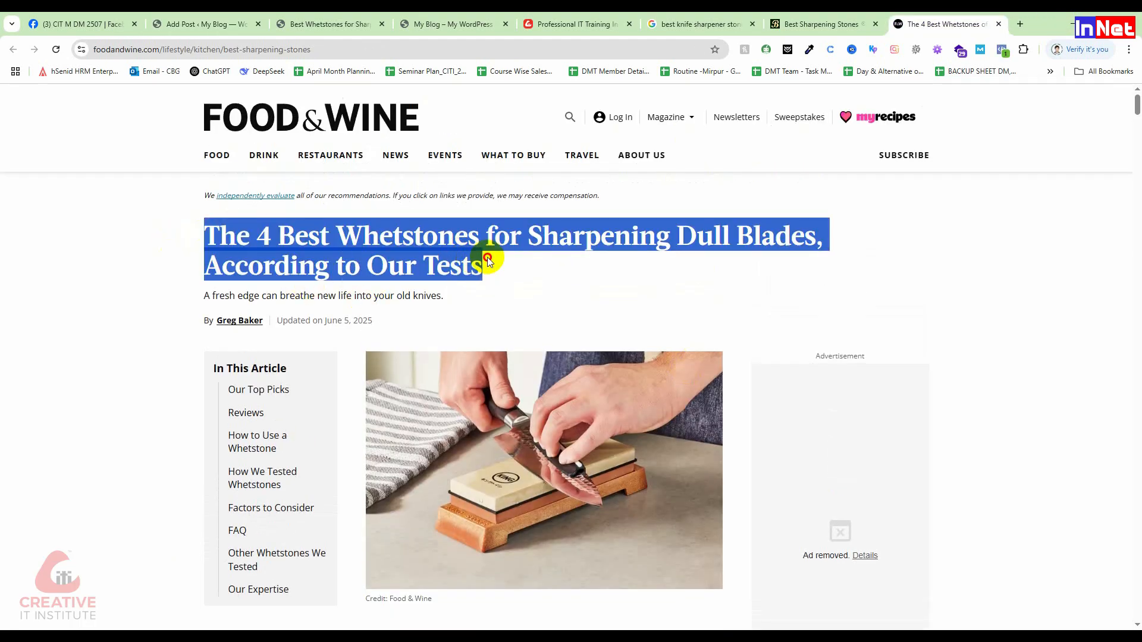
right_click(436, 246)
click(460, 259)
click(330, 24)
click(202, 23)
key(ctrl+v)
click(280, 398)
Copy the article's intro text through Our Top Picks into the post body
click(943, 24)
scroll(513, 422, down, 6)
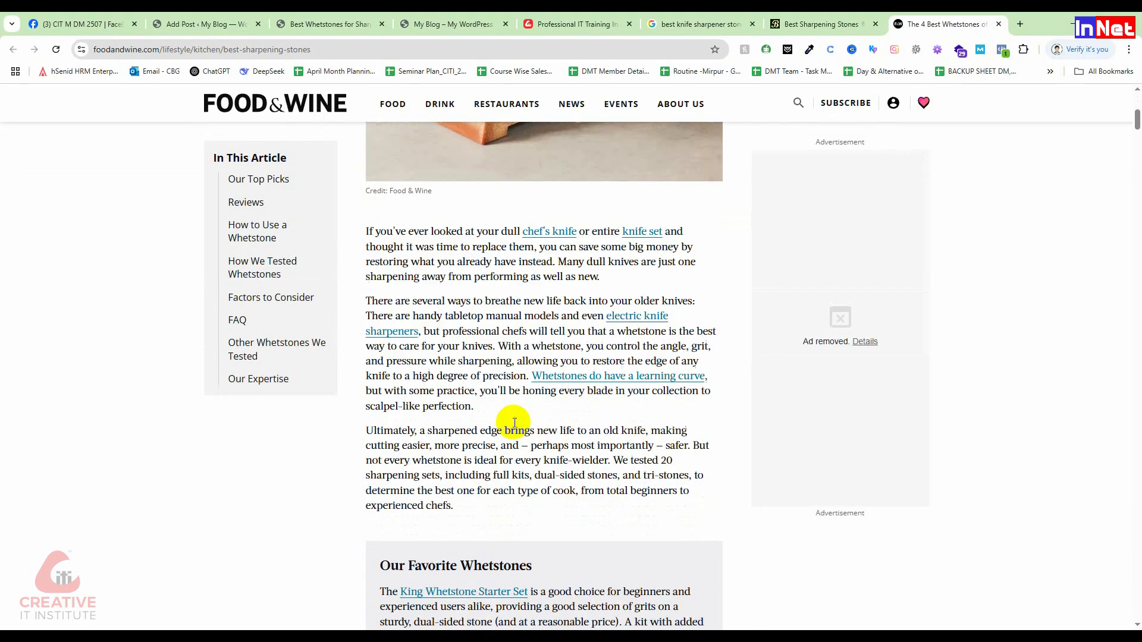
drag(366, 222, 558, 221)
scroll(533, 387, down, 10)
key(ctrl+c)
click(226, 24)
key(ctrl+v)
scroll(865, 279, up, 6)
Publish the whetstones post, close the old article tab, and view the live post in a new tab
click(1085, 244)
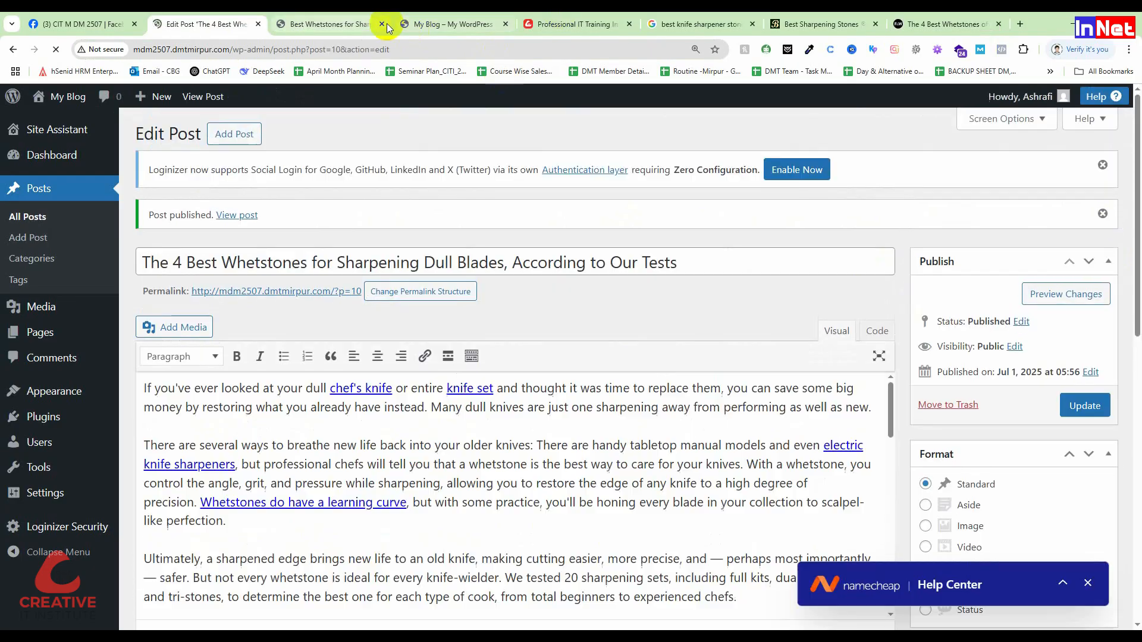
click(382, 24)
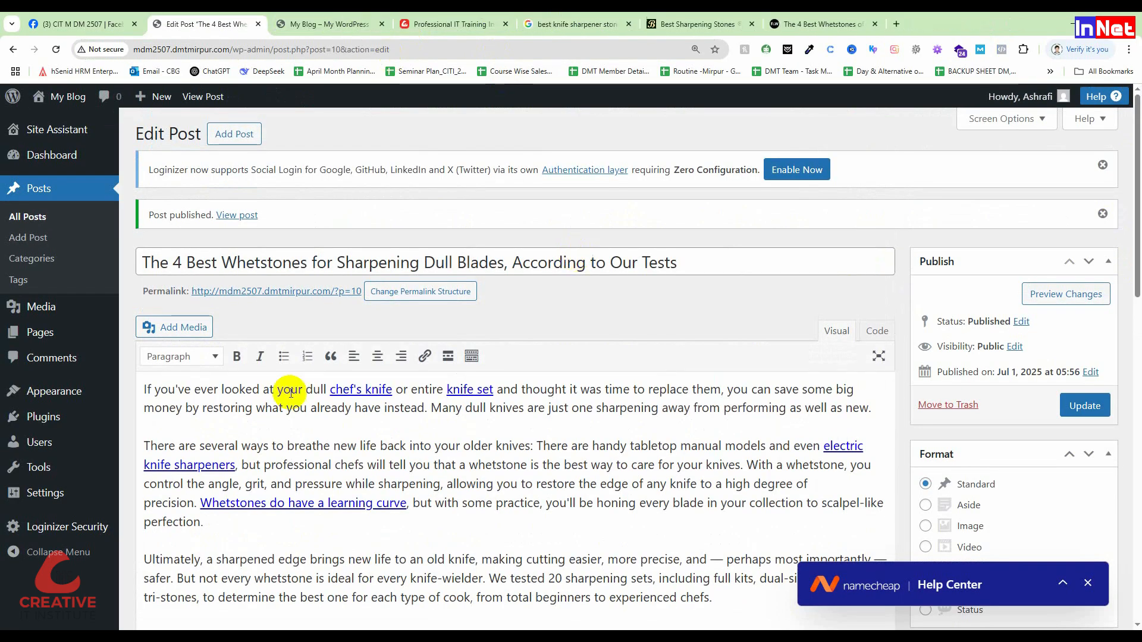
right_click(238, 215)
click(250, 227)
key(ctrl+Tab)
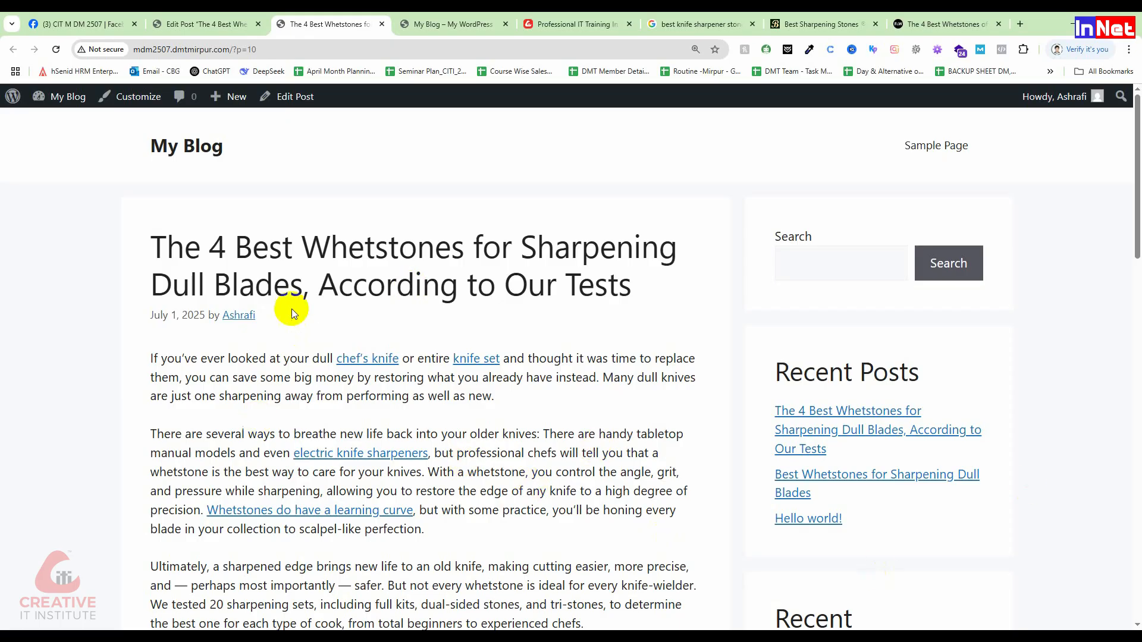
Note the live post's ?p=10 address, then return to the post editor
drag(232, 49, 257, 49)
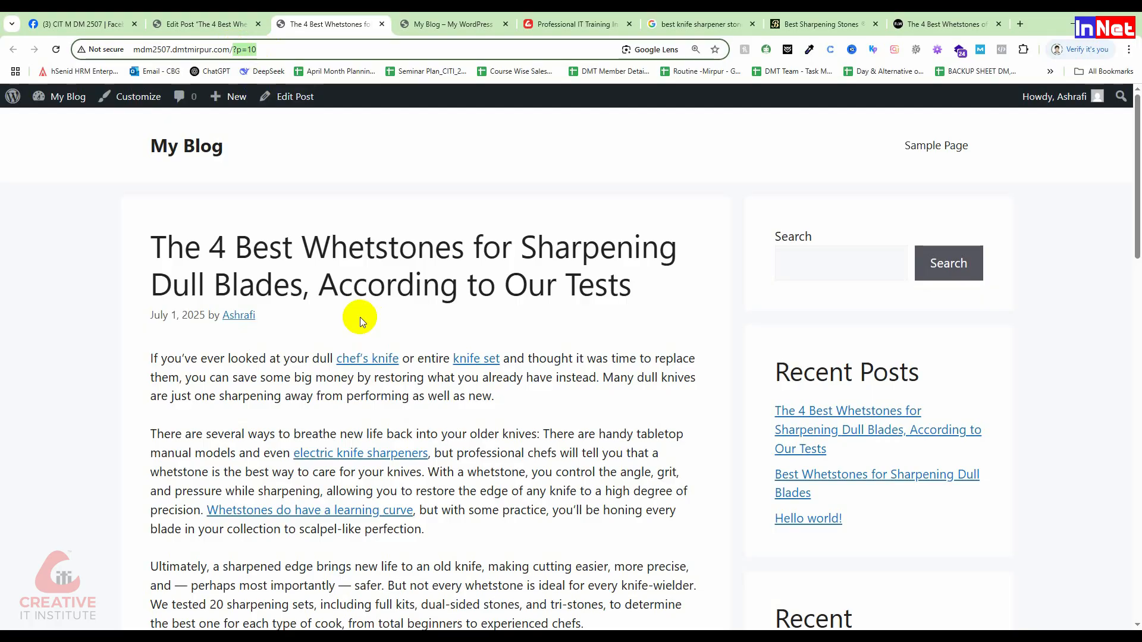
click(229, 17)
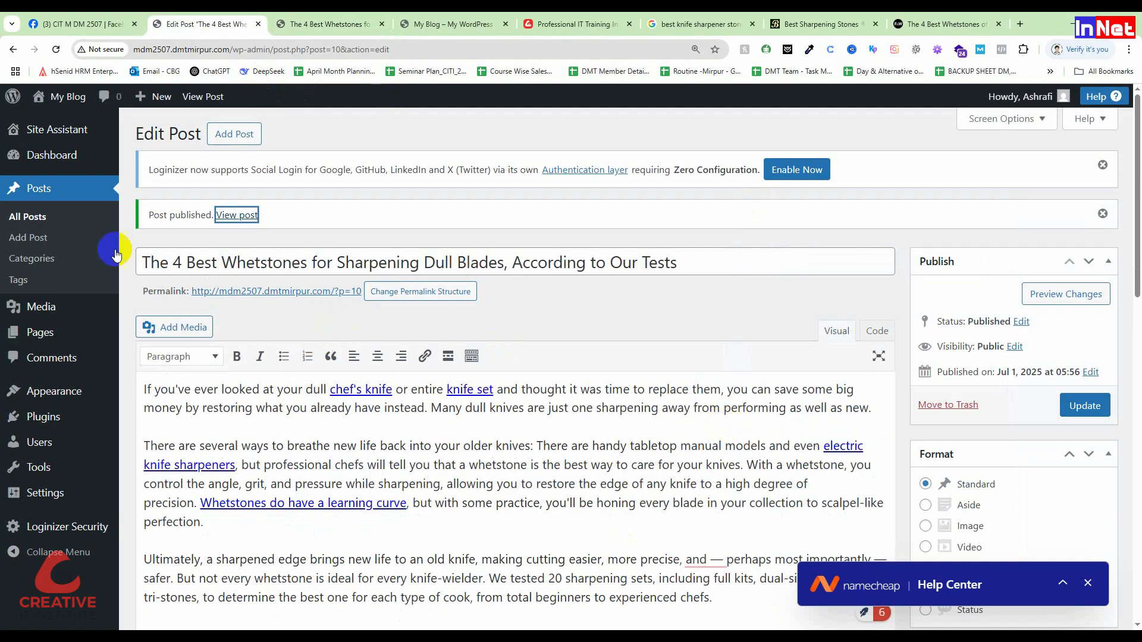
click(83, 24)
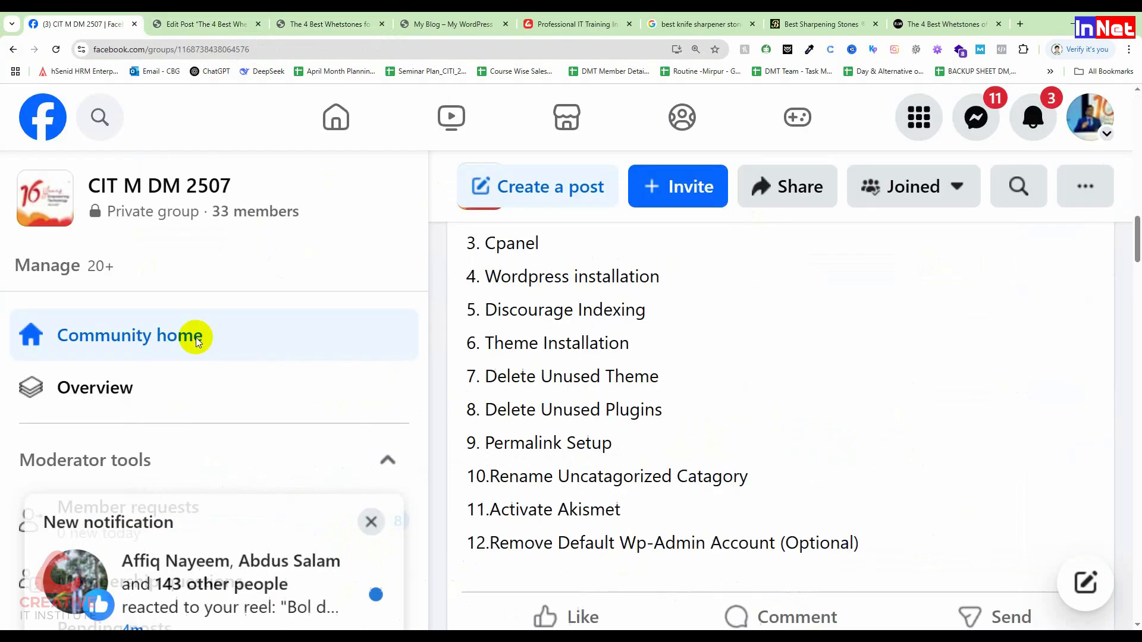
drag(625, 443, 366, 465)
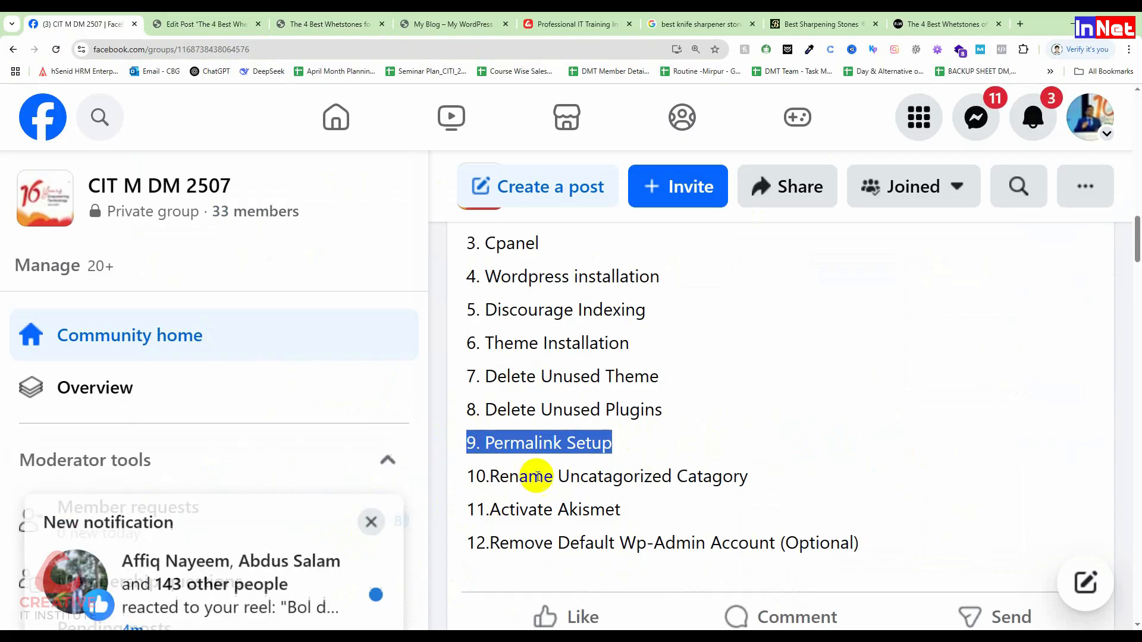
click(604, 452)
drag(615, 445, 485, 443)
click(216, 24)
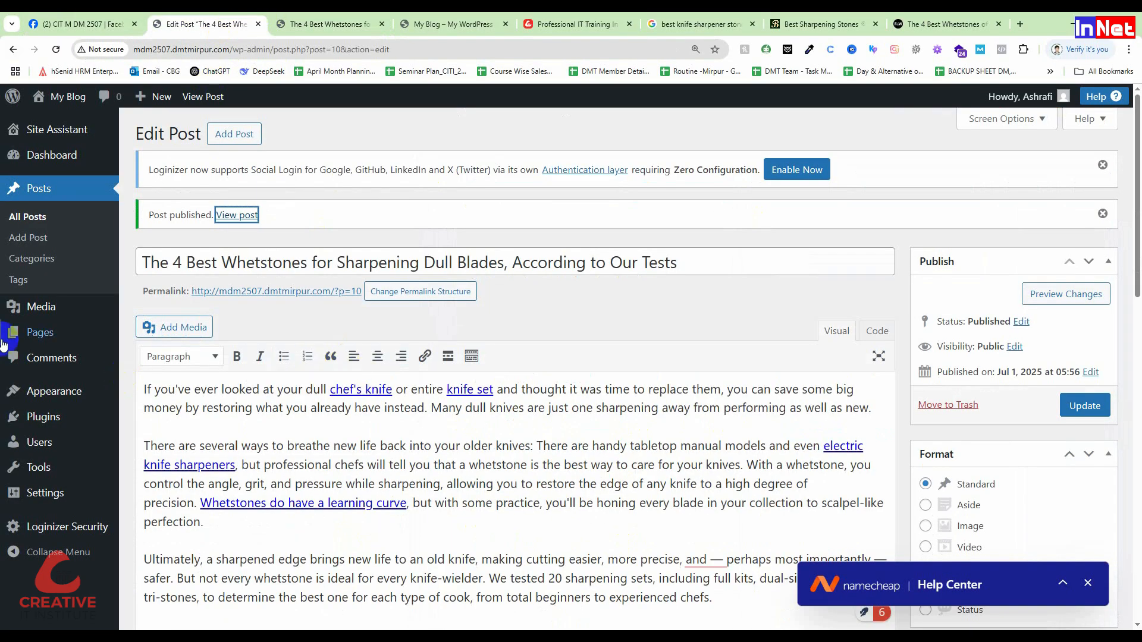
mouse_move(48, 497)
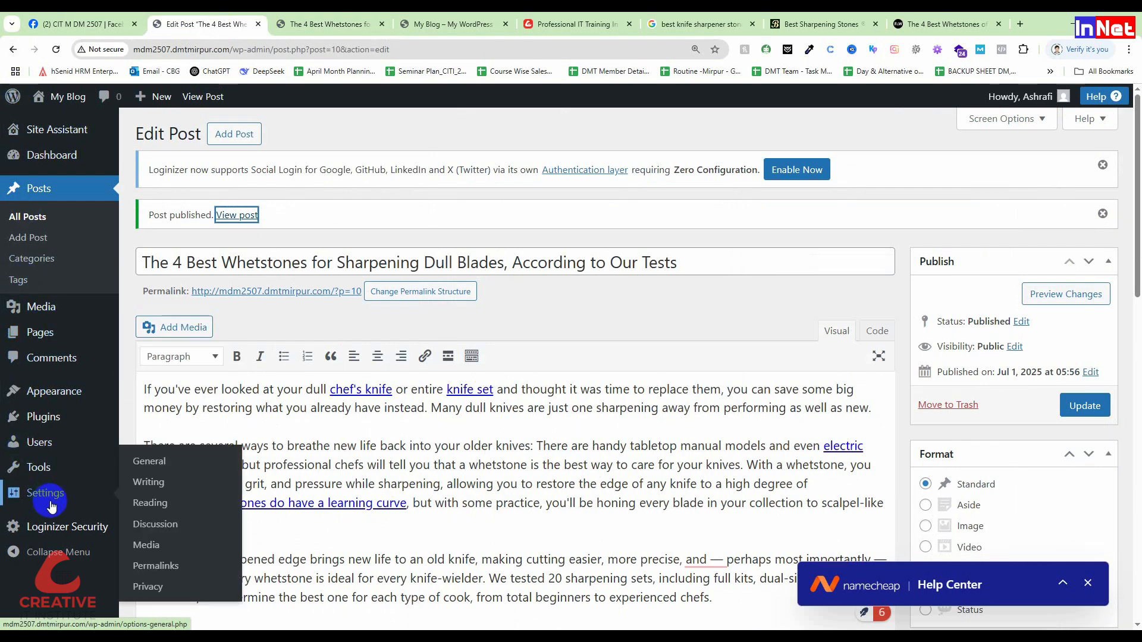
Open Settings > Permalinks and compare the Plain ?p=123 example with the live post's address
click(139, 568)
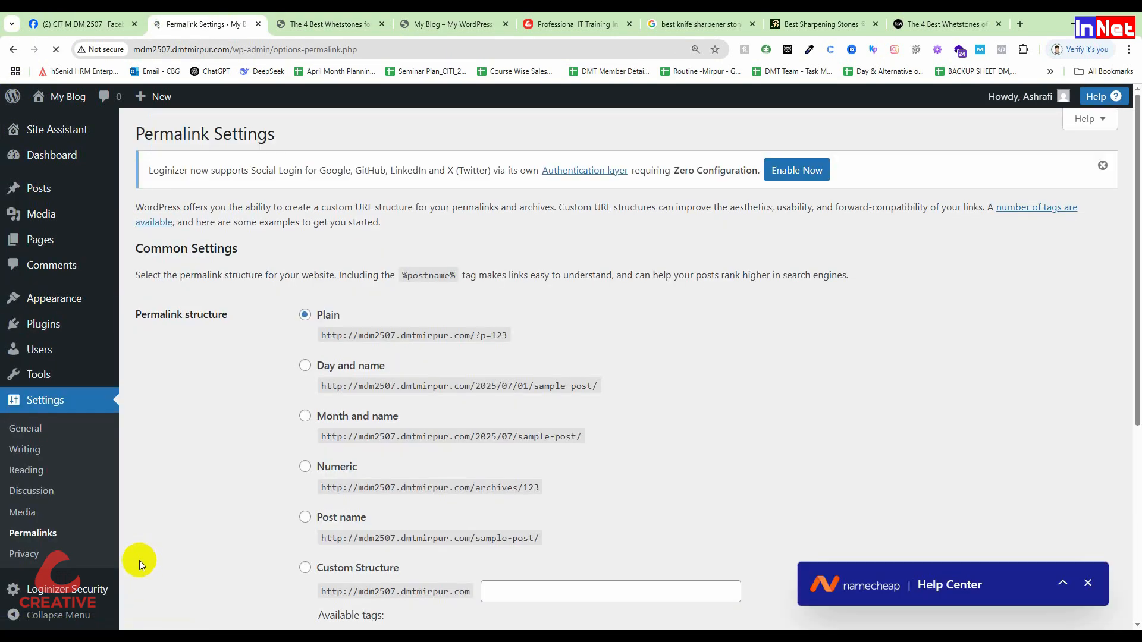
scroll(716, 491, down, 1)
scroll(627, 365, up, 2)
scroll(629, 365, down, 1)
click(1070, 565)
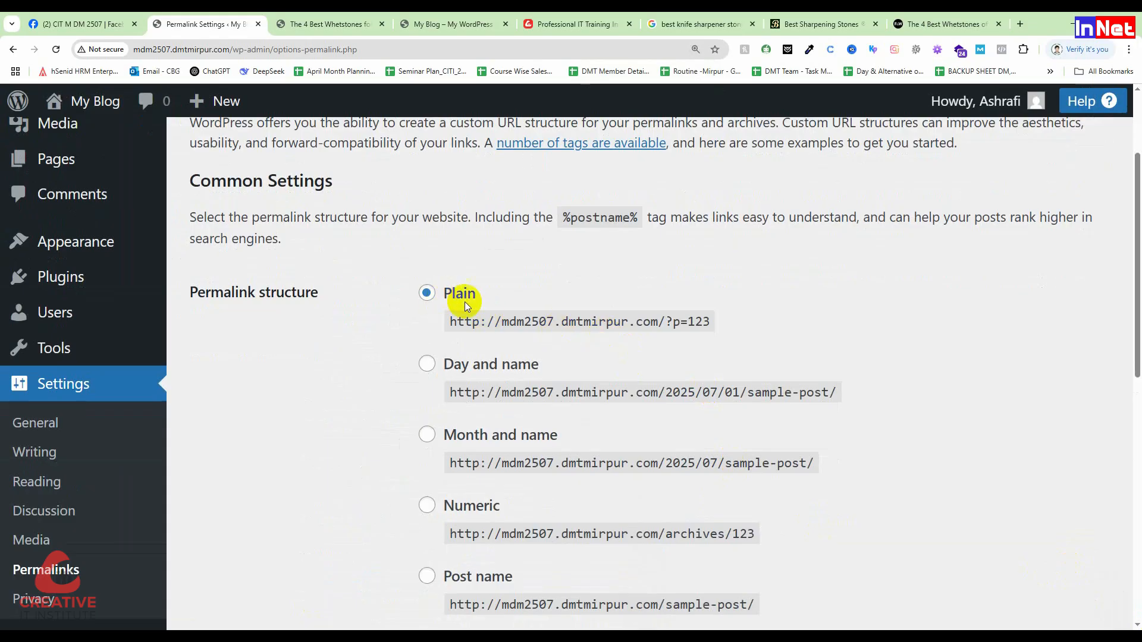
drag(666, 322, 713, 324)
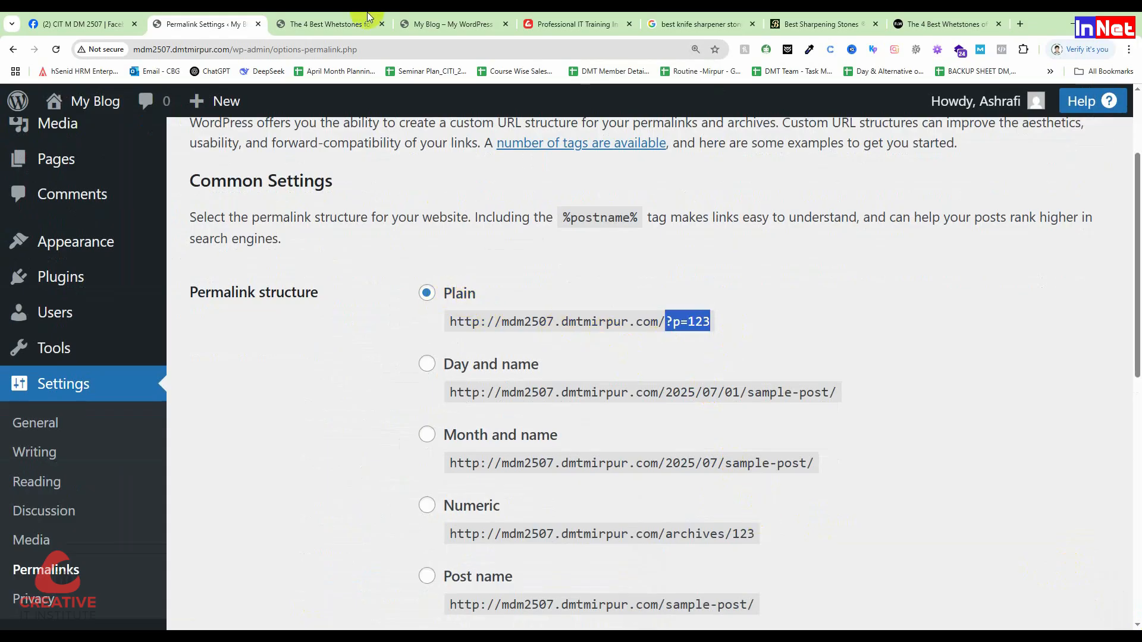
click(330, 24)
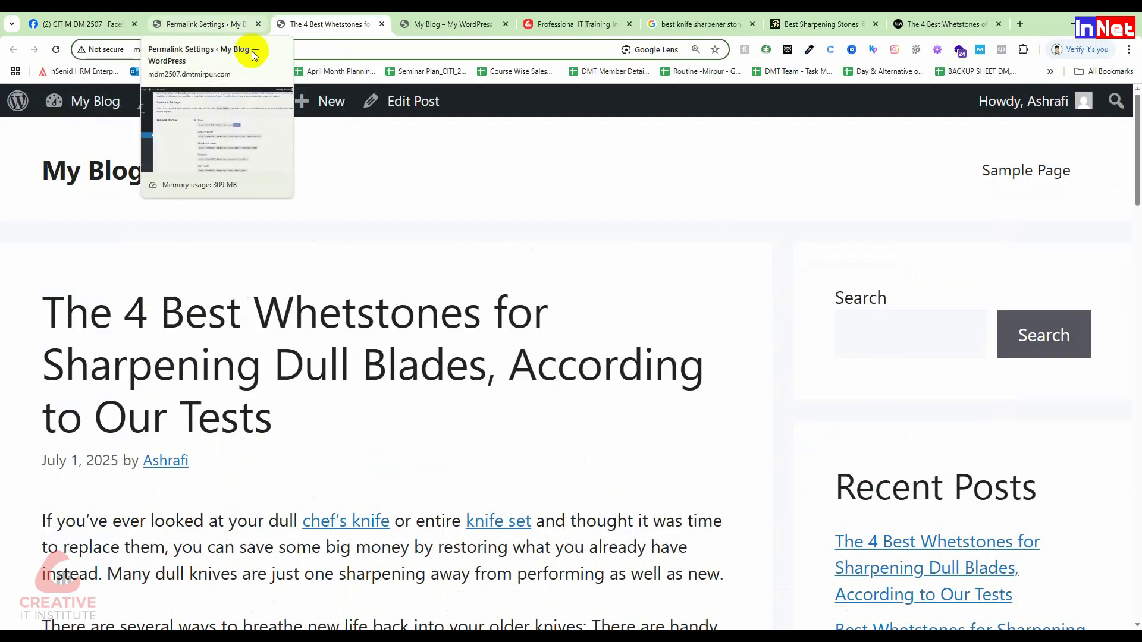
click(235, 24)
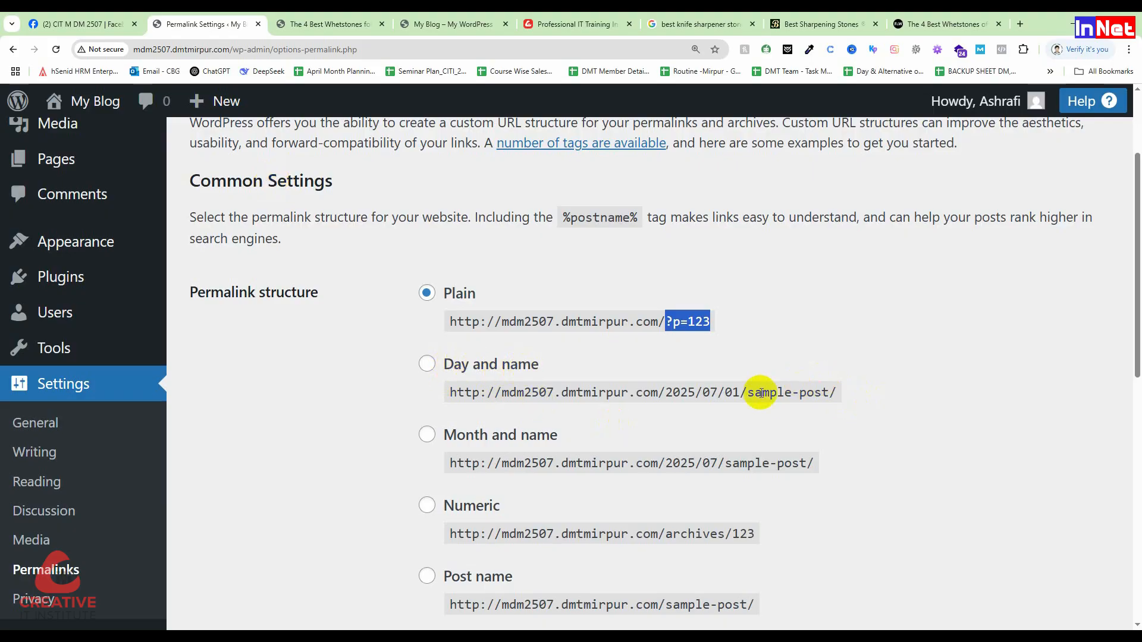
Compare the Day and name, Month and name and other example link formats, leaving Plain selected
click(691, 392)
drag(691, 392, 828, 399)
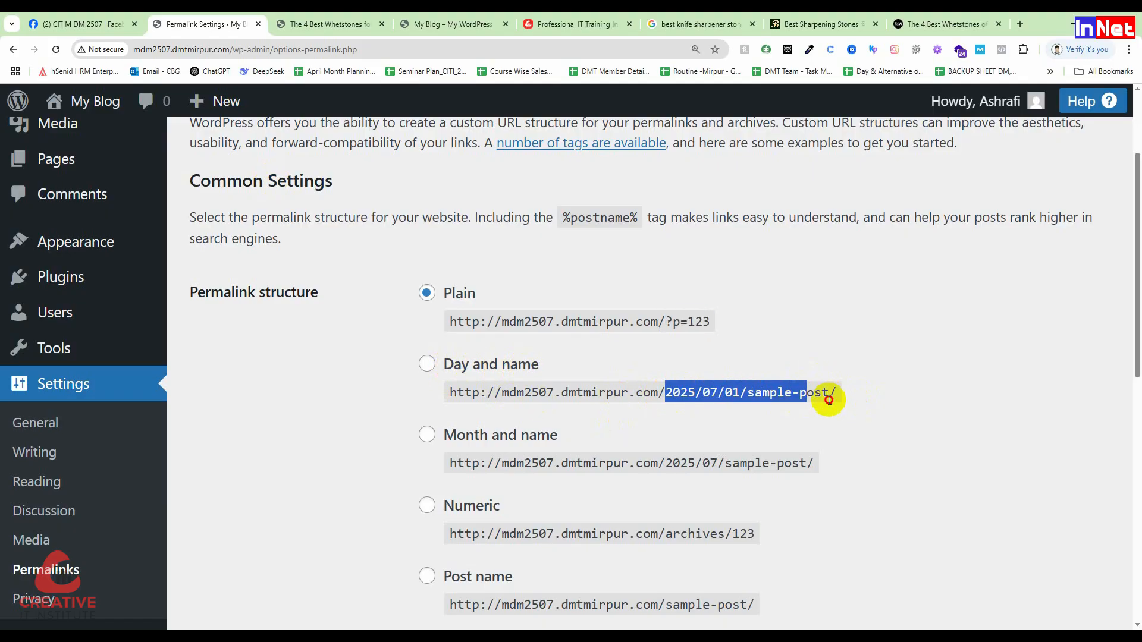
drag(664, 463, 832, 467)
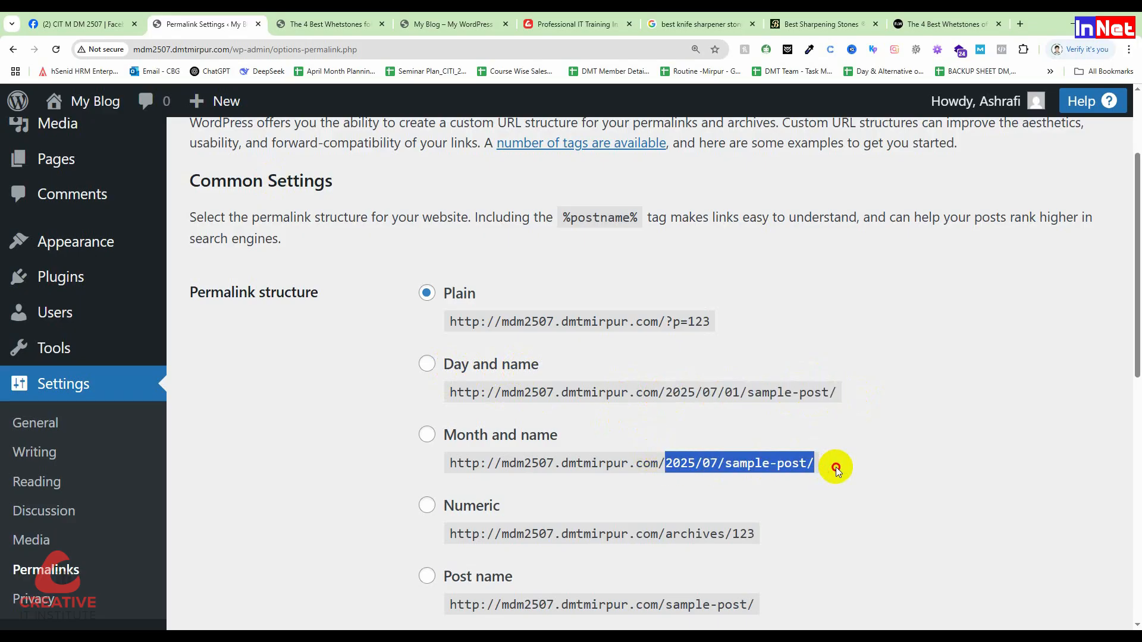
drag(660, 533, 773, 538)
scroll(775, 539, down, 2)
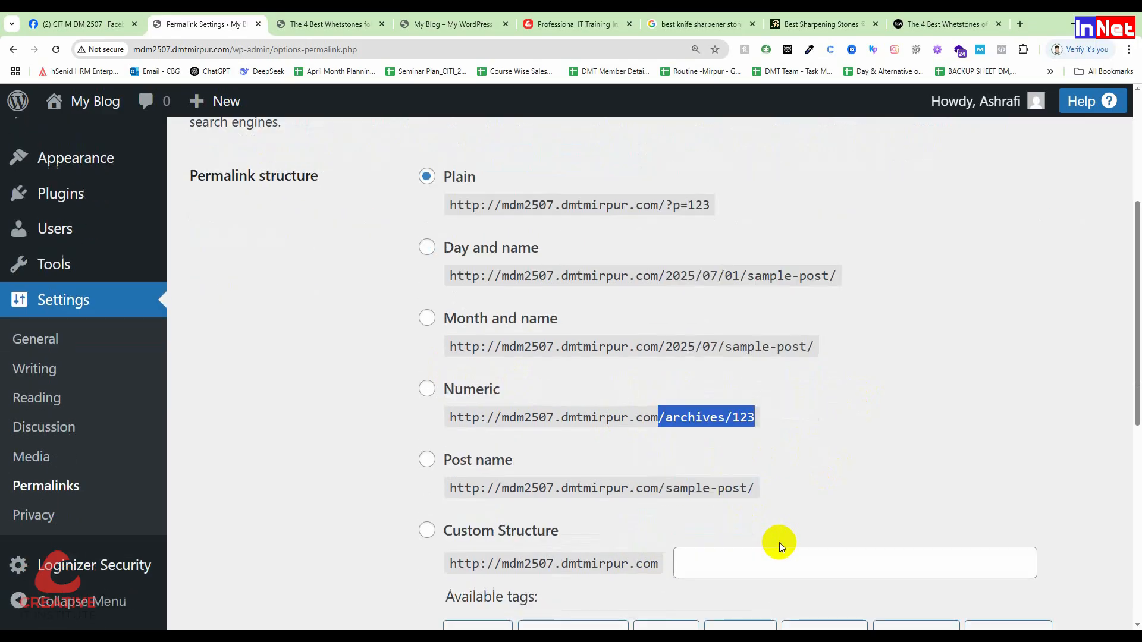
drag(654, 486, 815, 489)
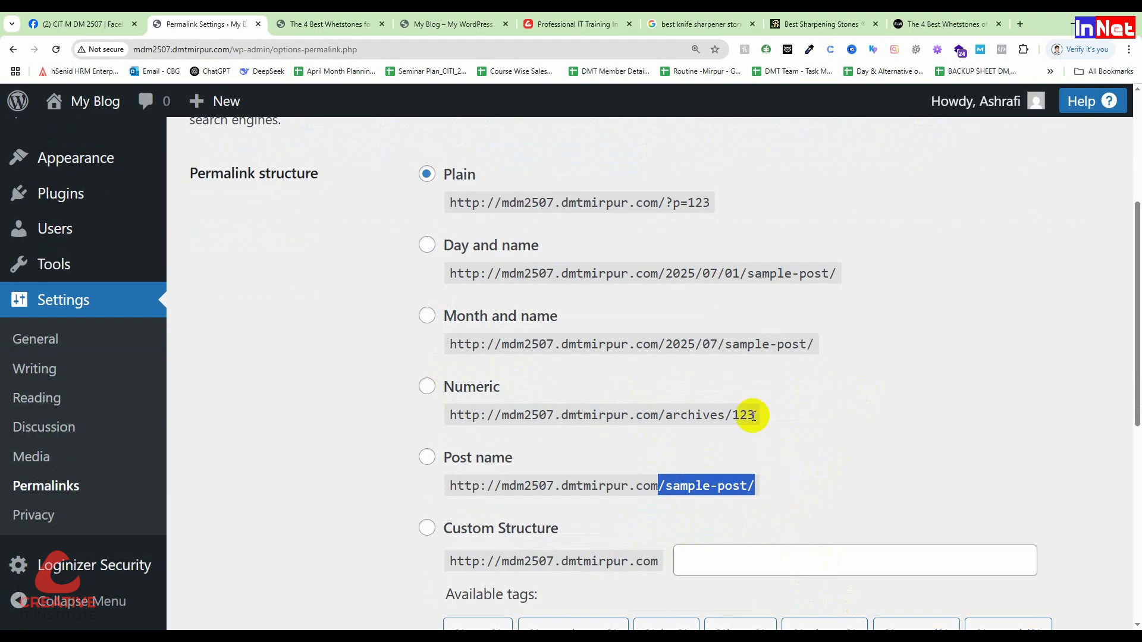
click(956, 417)
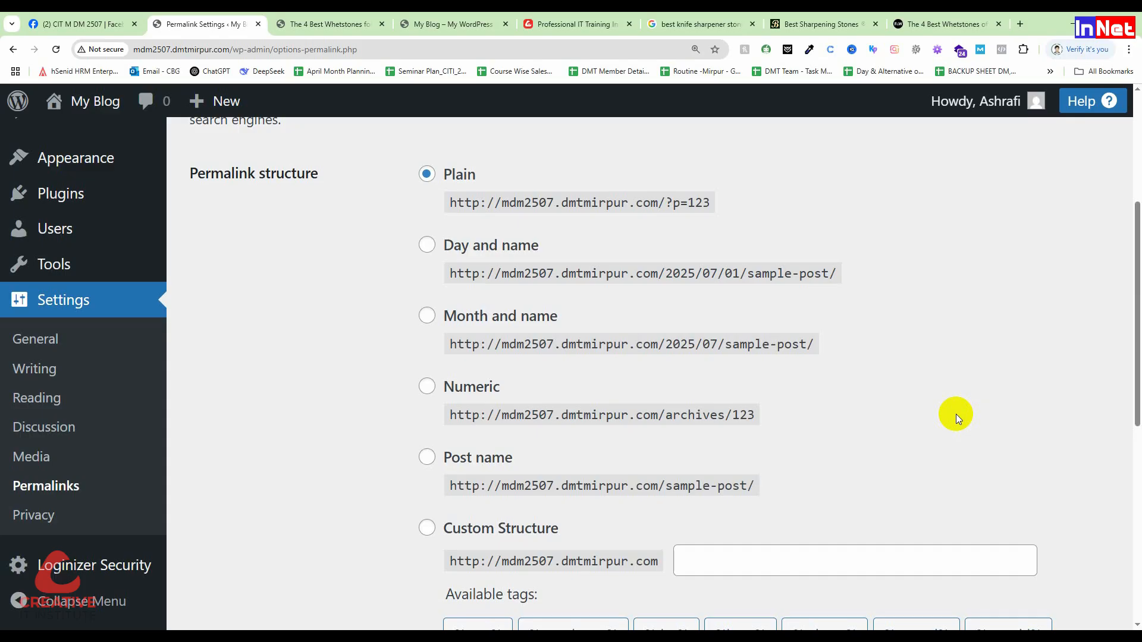
key(ctrl+plus)
key(ctrl+plus)
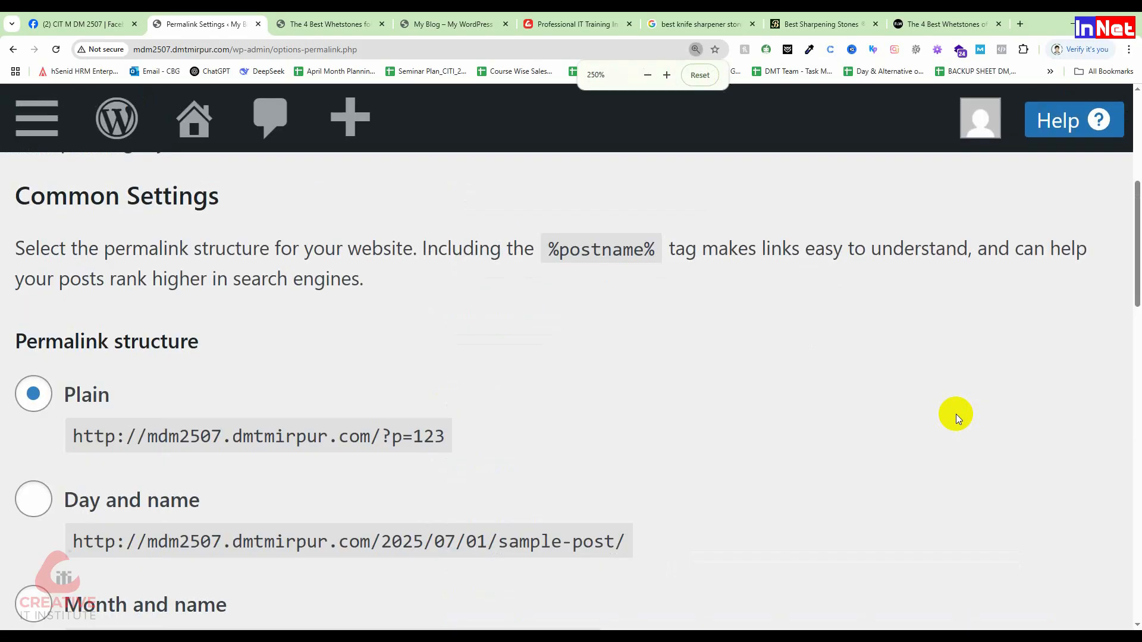
key(ctrl+minus)
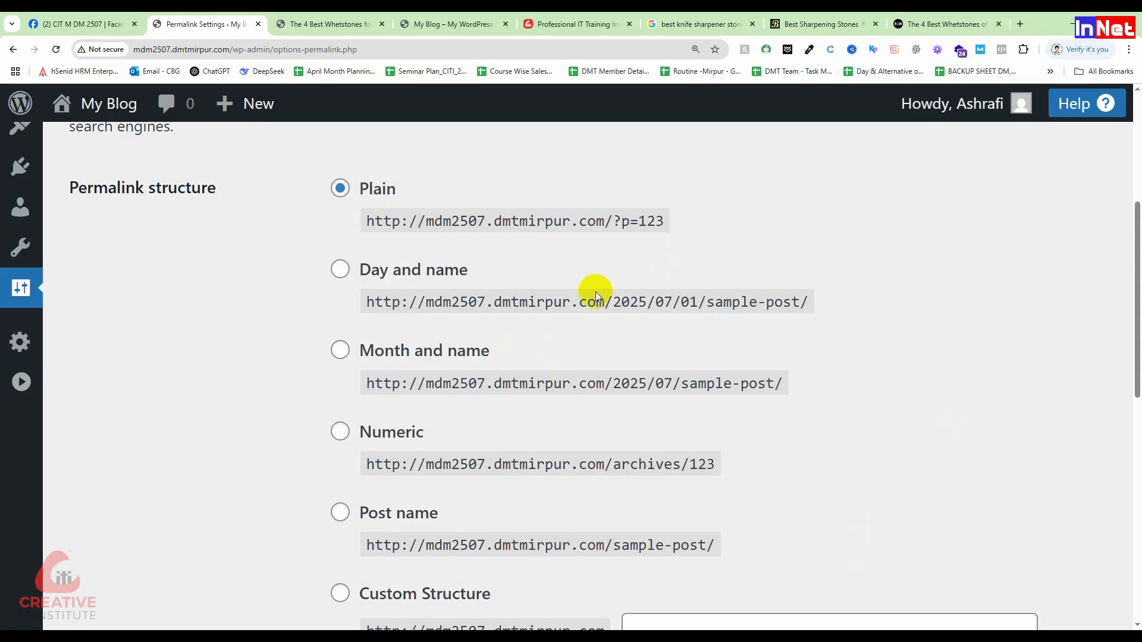
drag(603, 303, 805, 321)
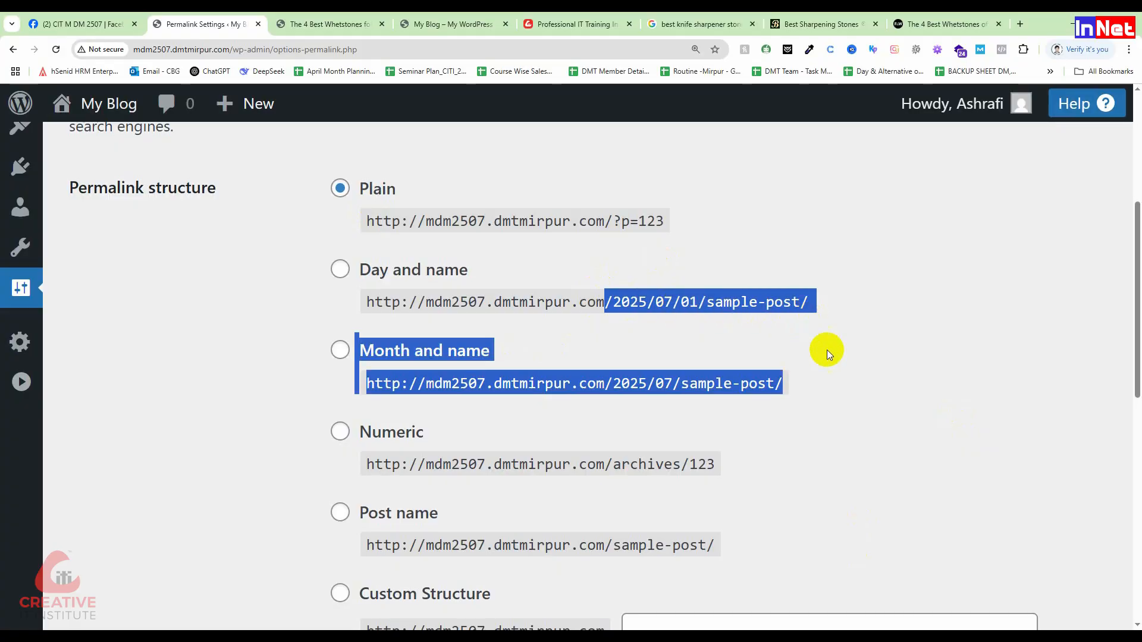
click(666, 315)
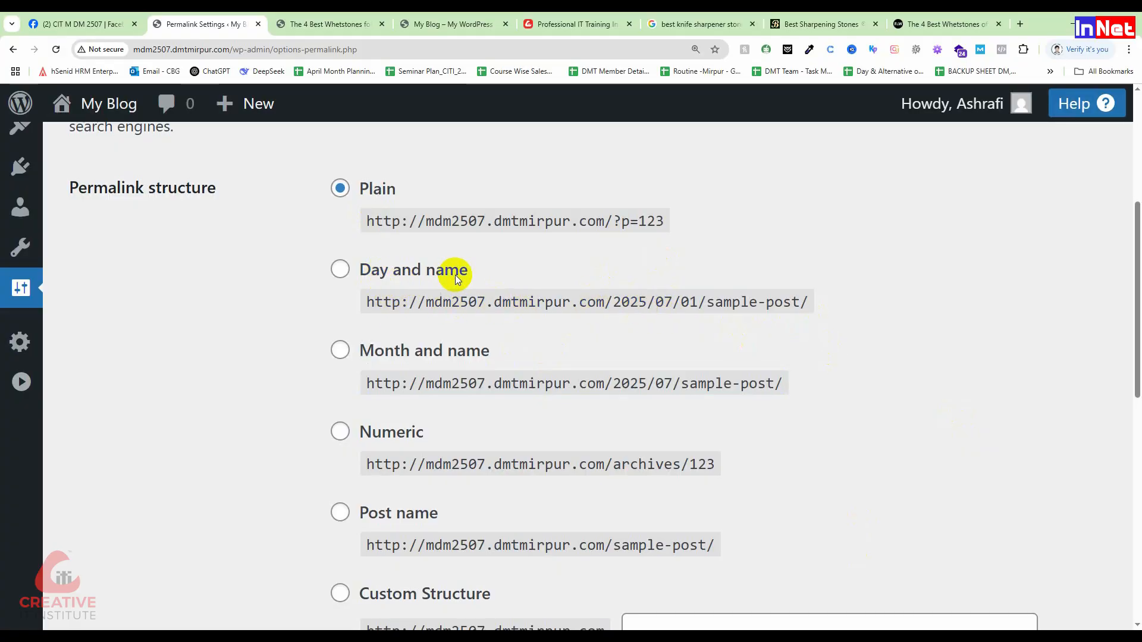
drag(612, 302, 697, 314)
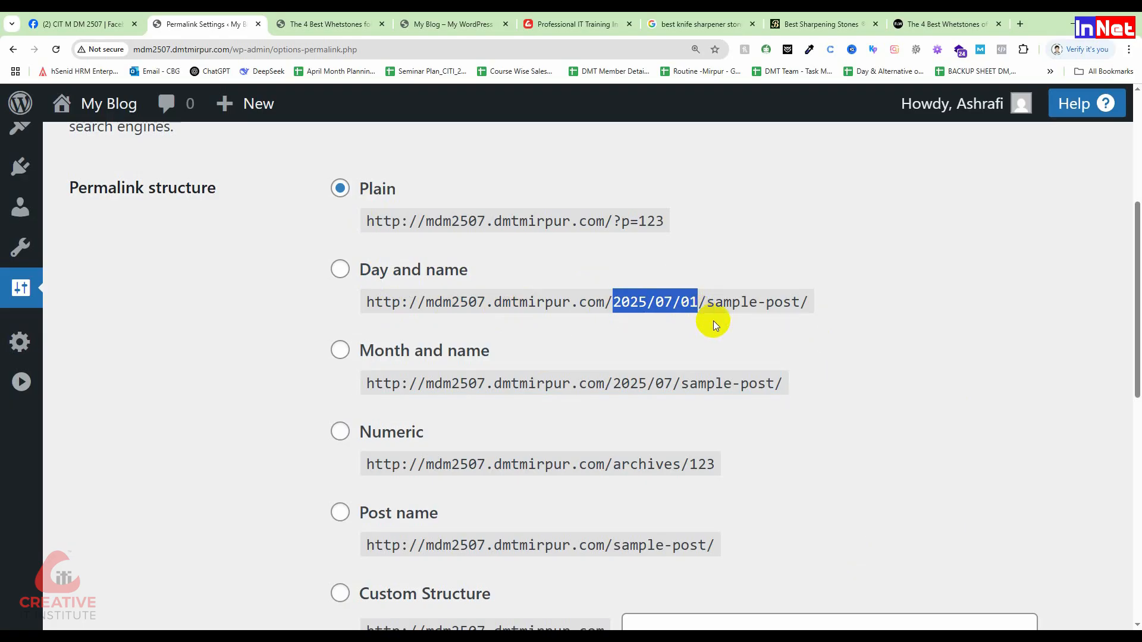
click(728, 304)
drag(706, 302, 800, 305)
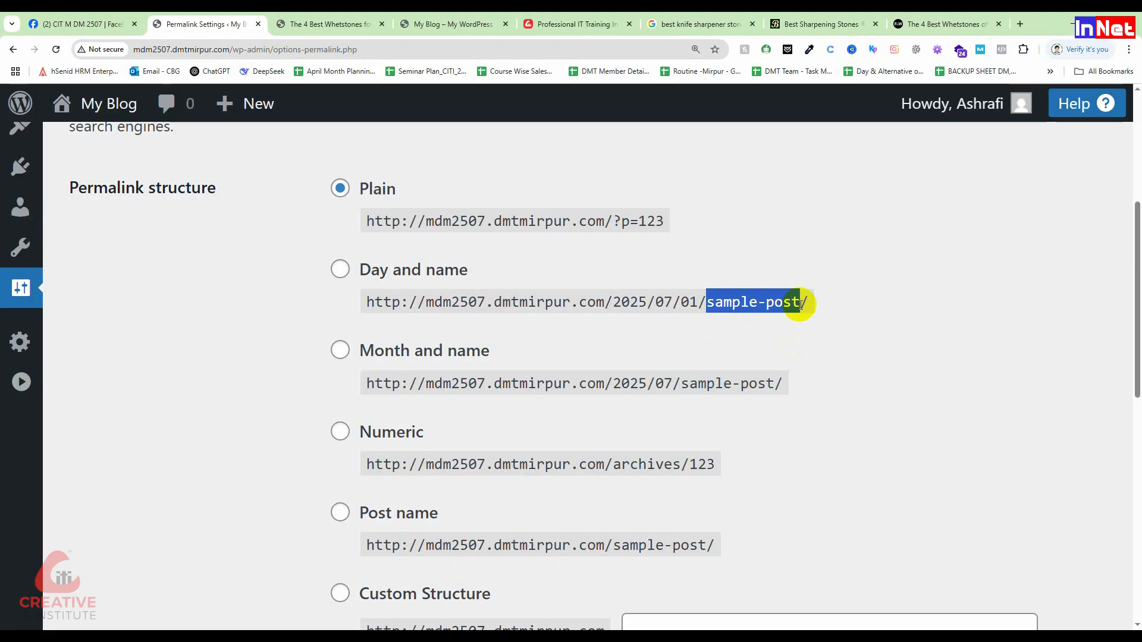
click(761, 302)
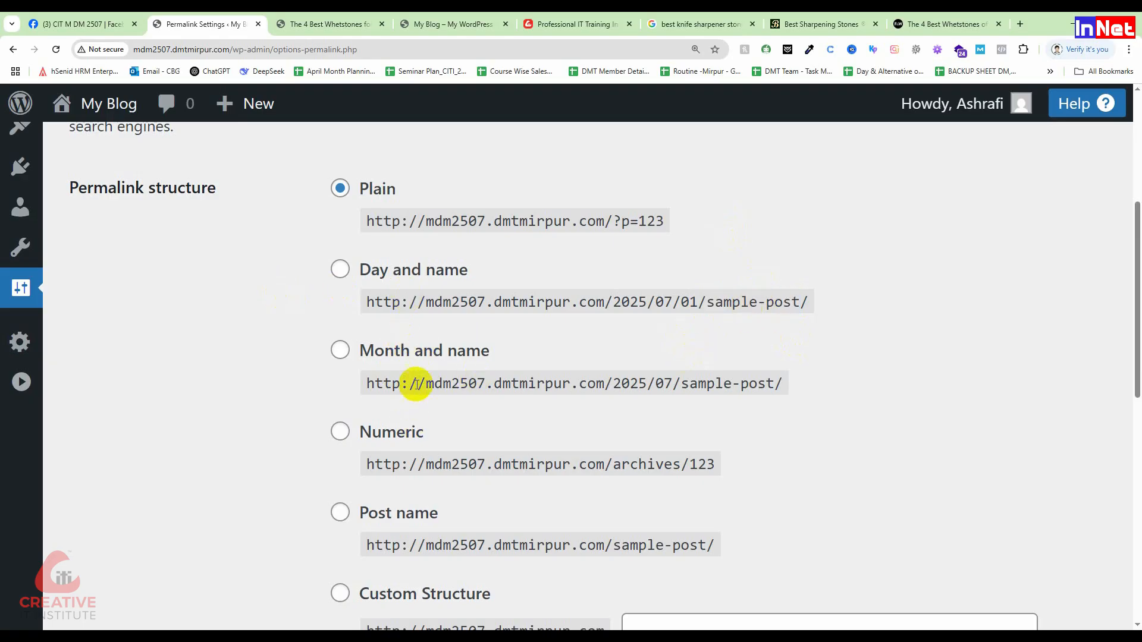
drag(613, 384, 788, 382)
click(726, 395)
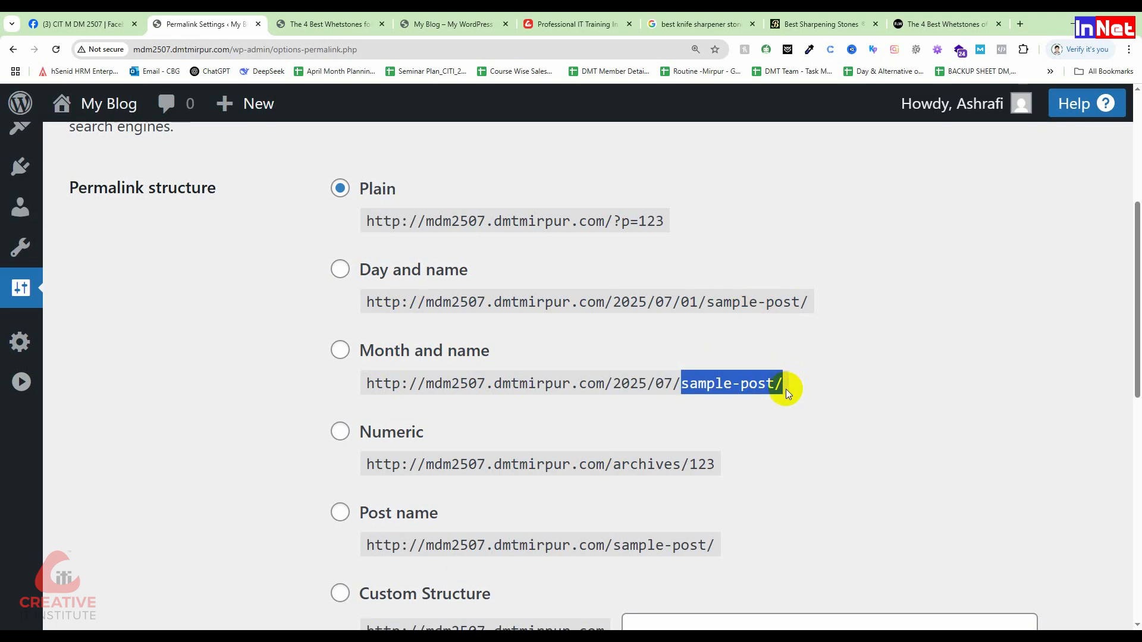
drag(613, 464, 751, 468)
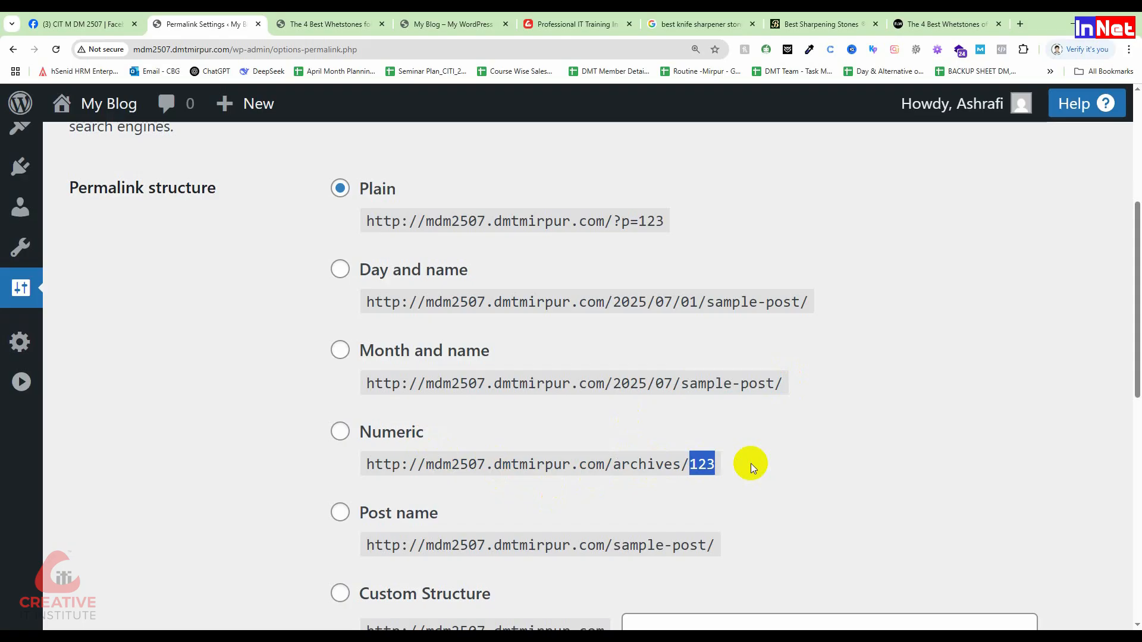
scroll(751, 462, down, 2)
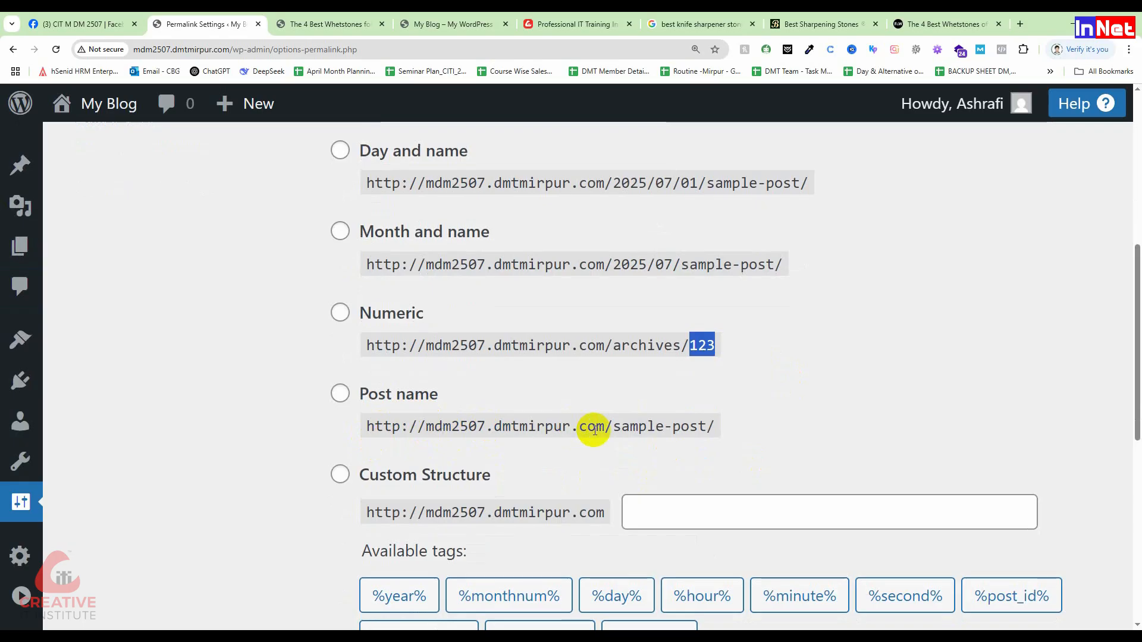
drag(613, 429, 705, 426)
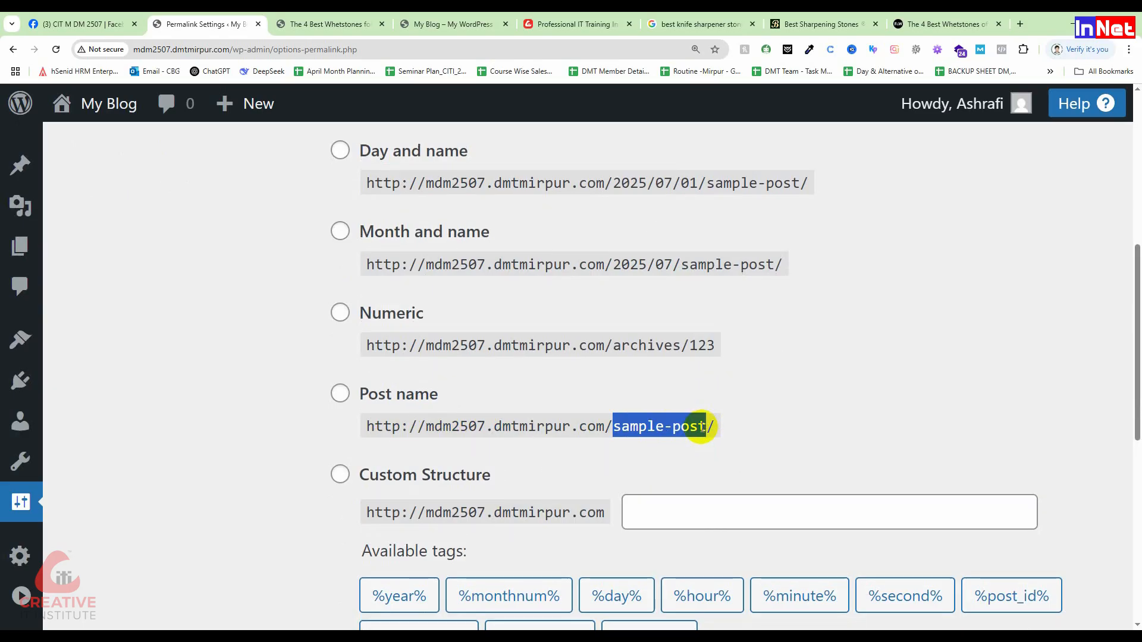
click(650, 434)
Choose the Post name permalink structure and save the changes
click(340, 395)
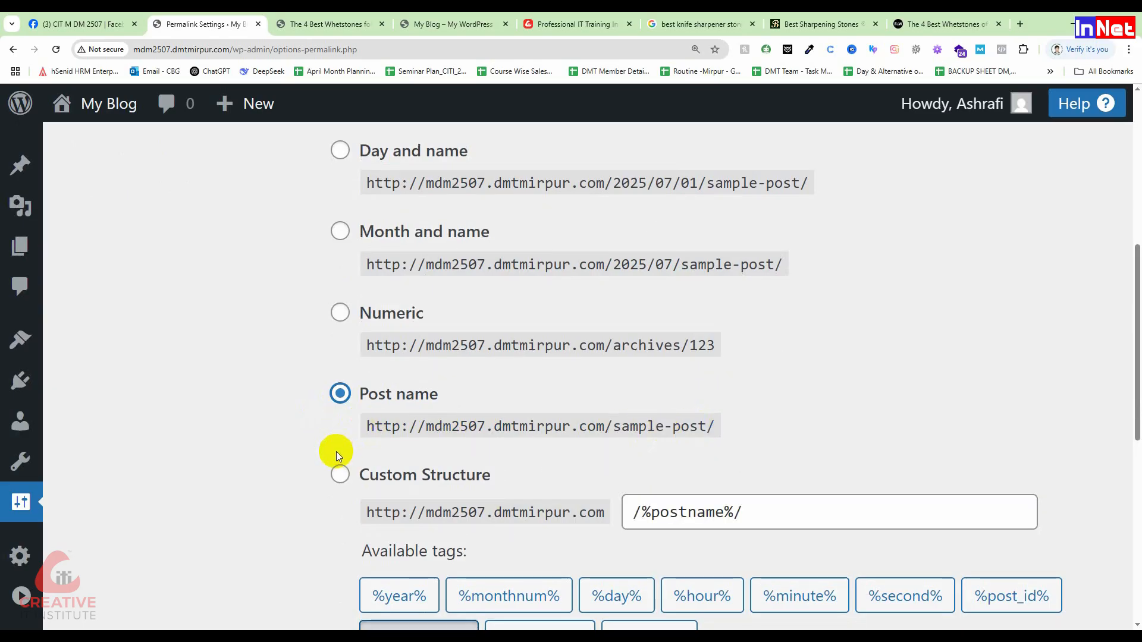
scroll(337, 452, down, 8)
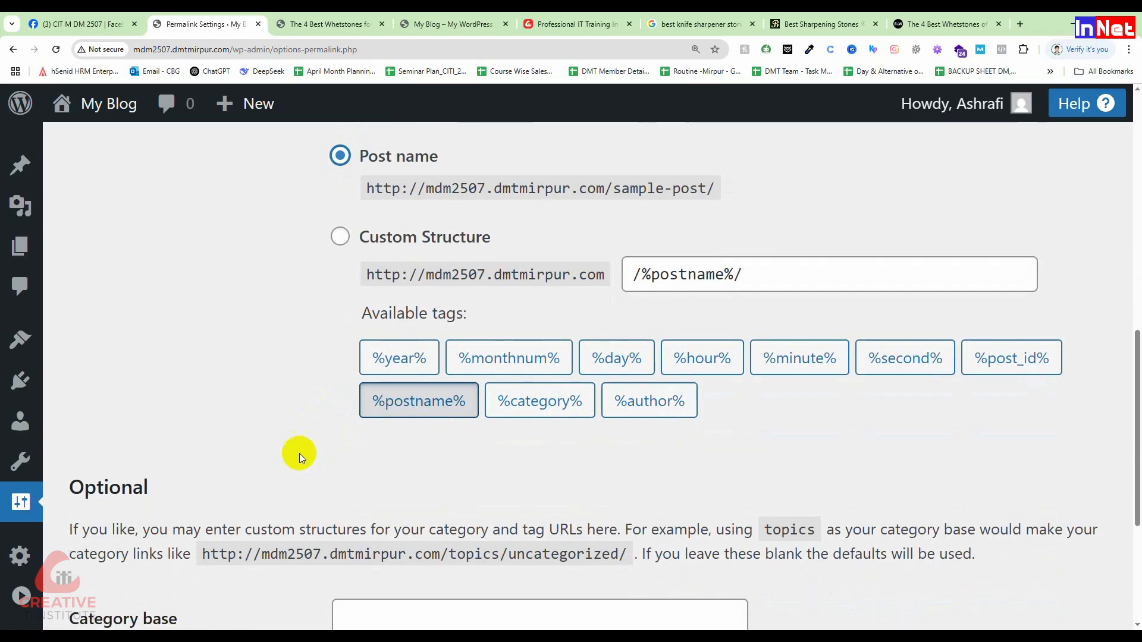
click(125, 496)
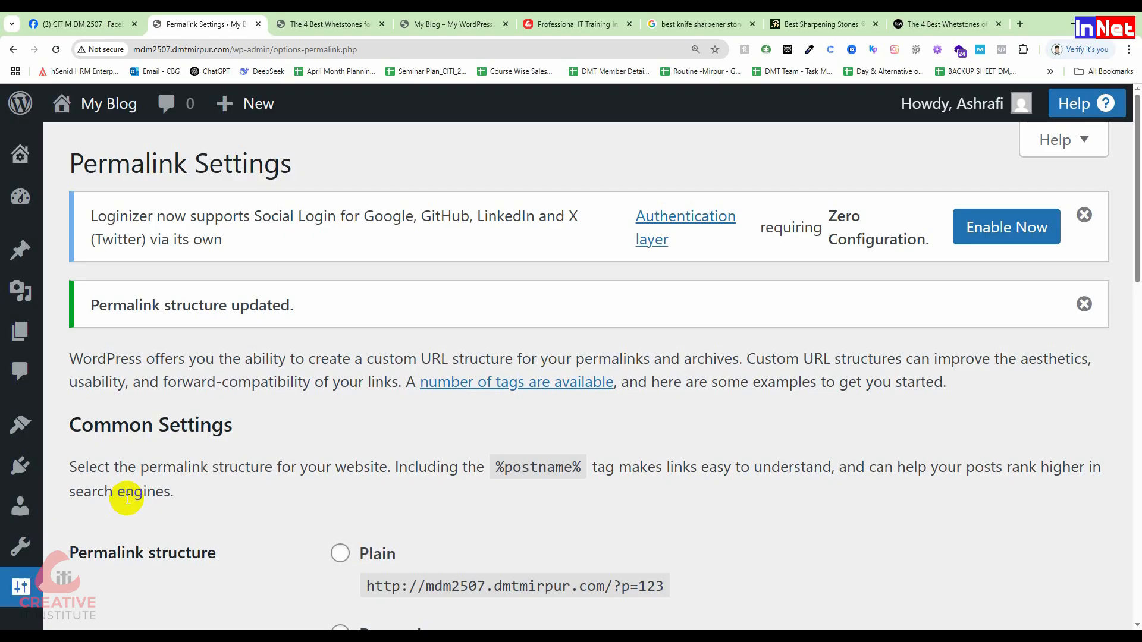
scroll(126, 498, down, 6)
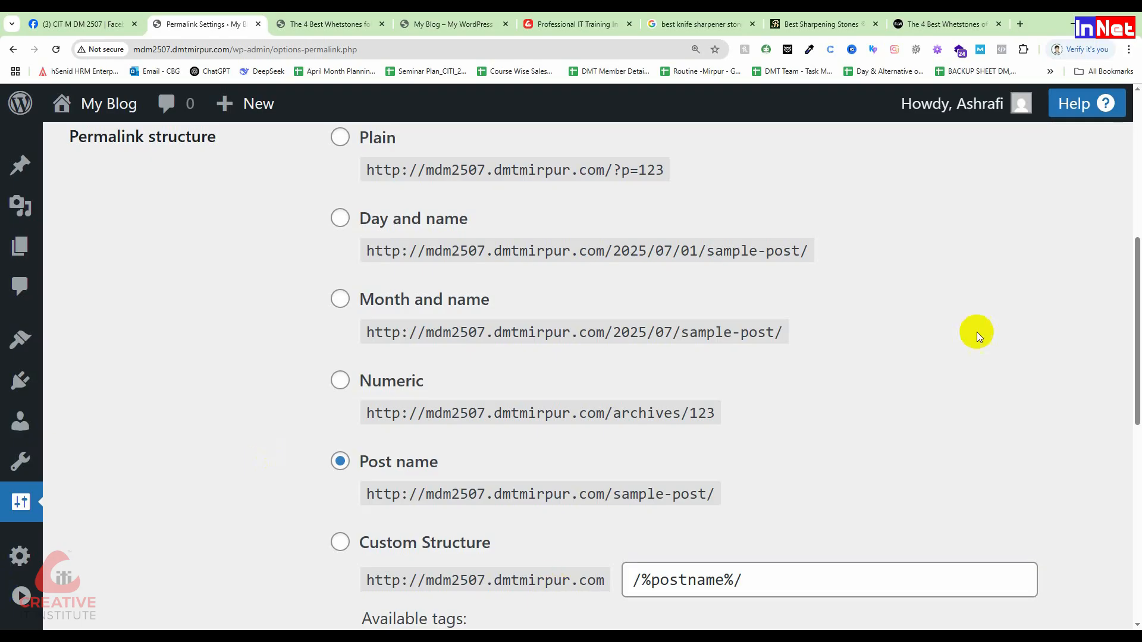
drag(703, 249, 615, 252)
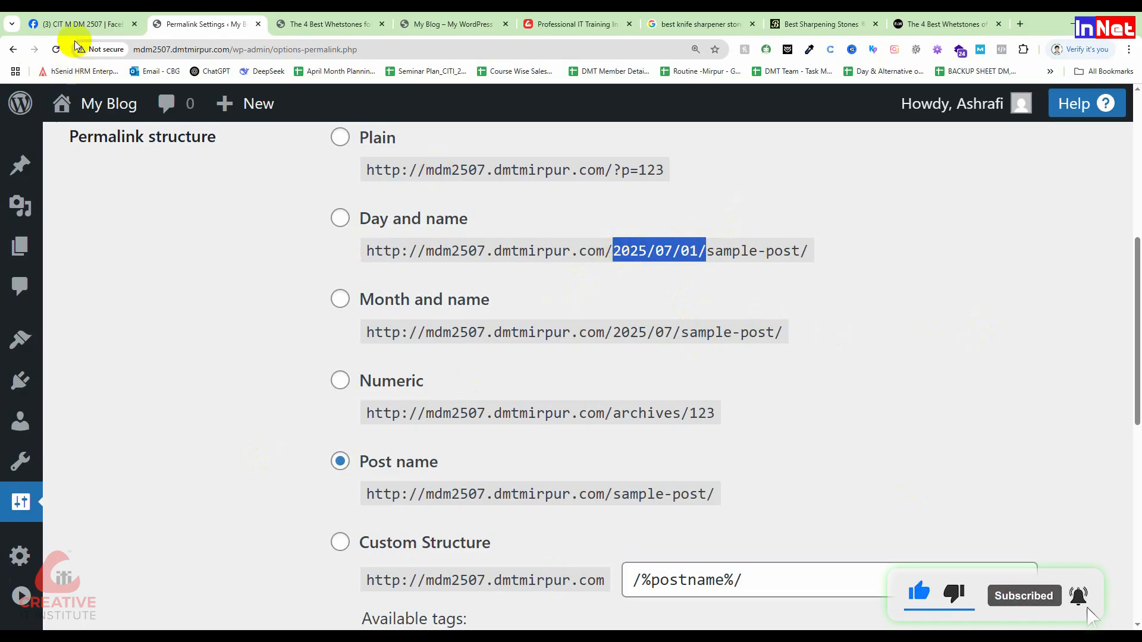
click(84, 24)
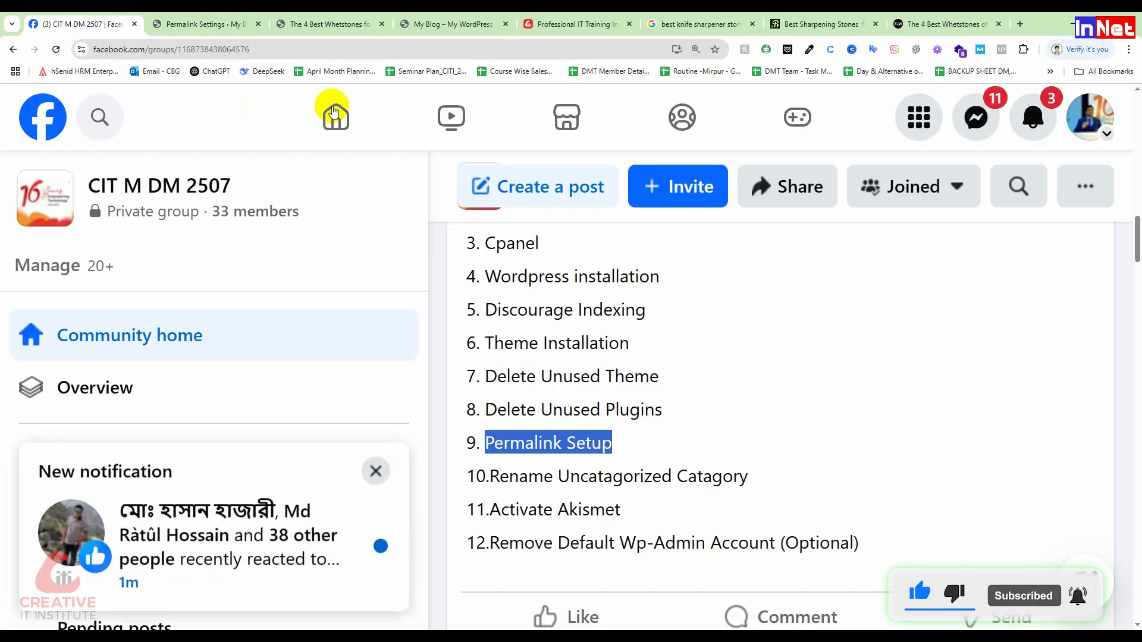
Dismiss the notification and highlight checklist item 10, Rename Uncatagorized Catagory
click(376, 472)
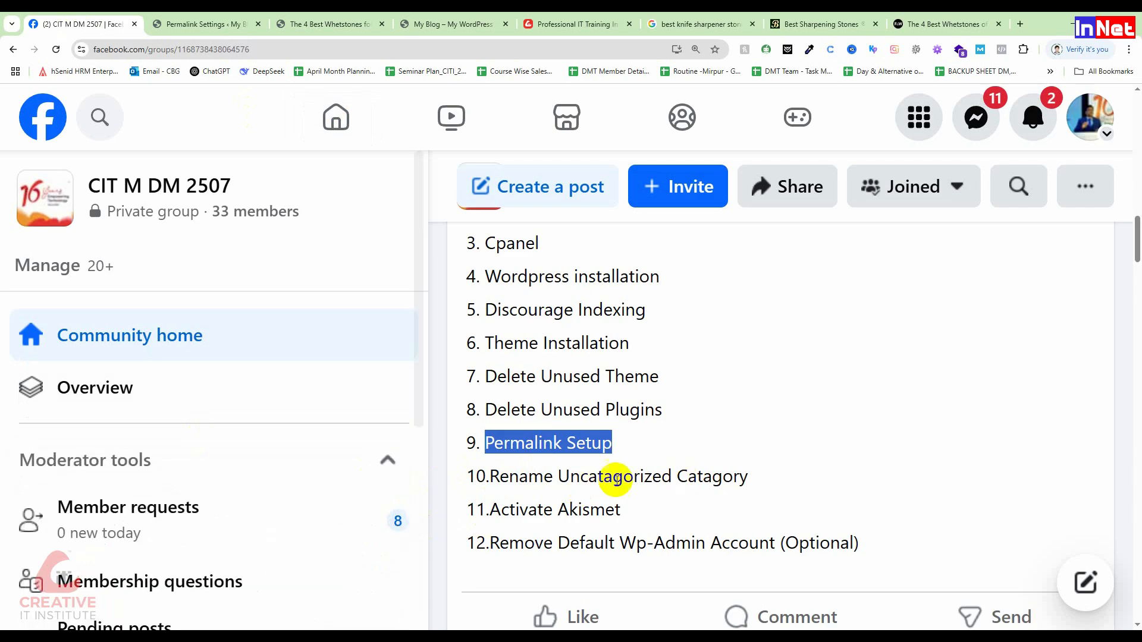
click(517, 476)
drag(486, 478, 770, 474)
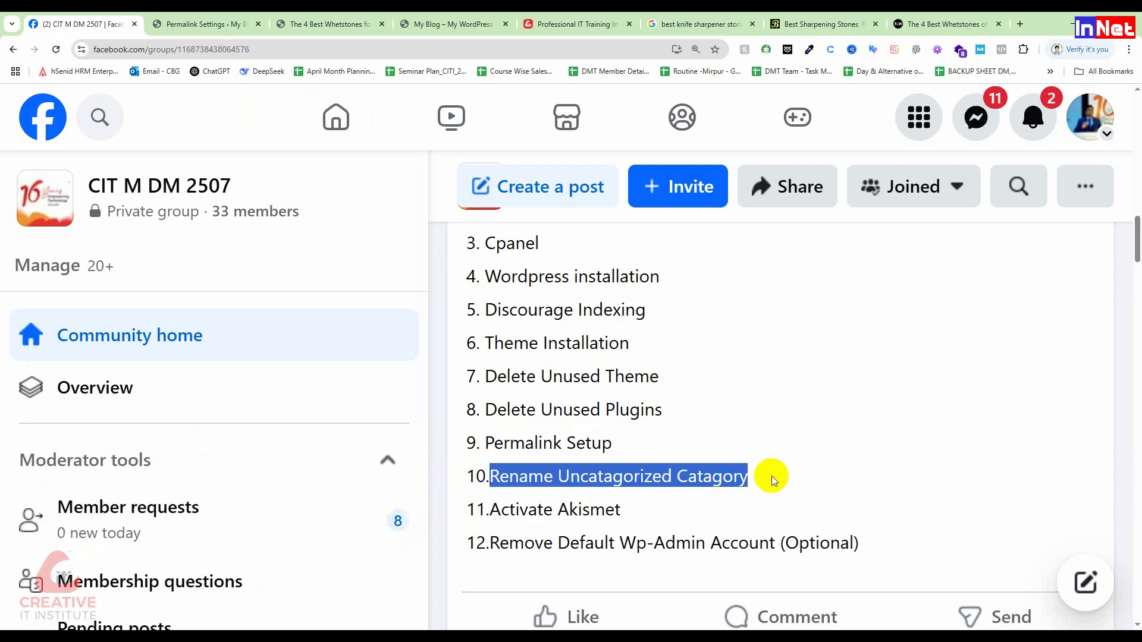
click(196, 23)
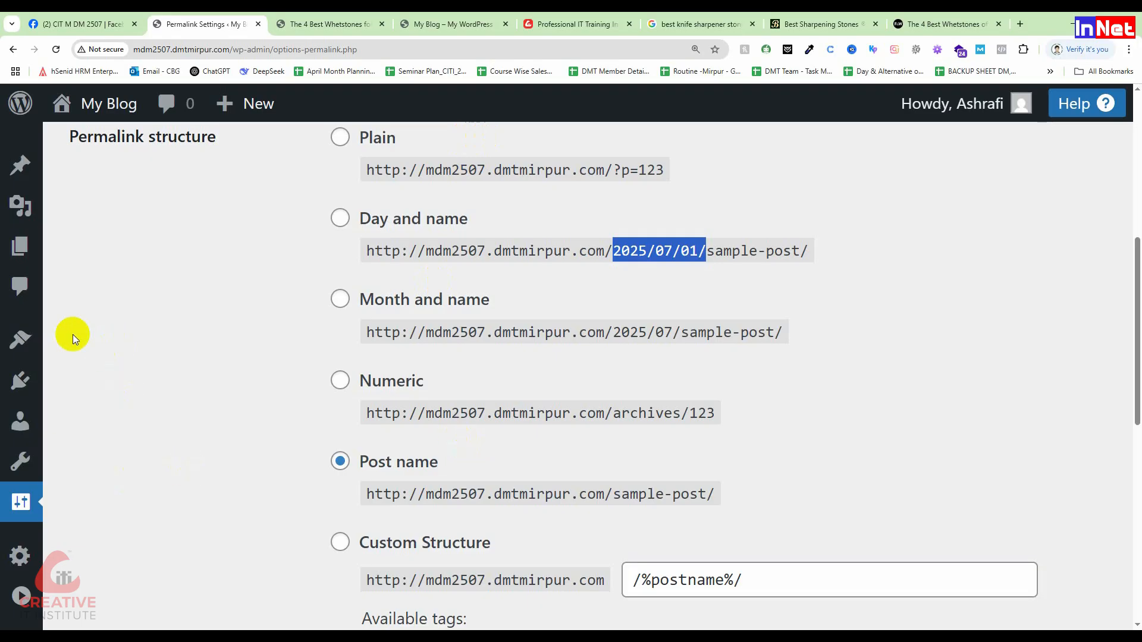
Open Posts > Categories, showing only Uncategorized with 3 posts
scroll(24, 255, up, 4)
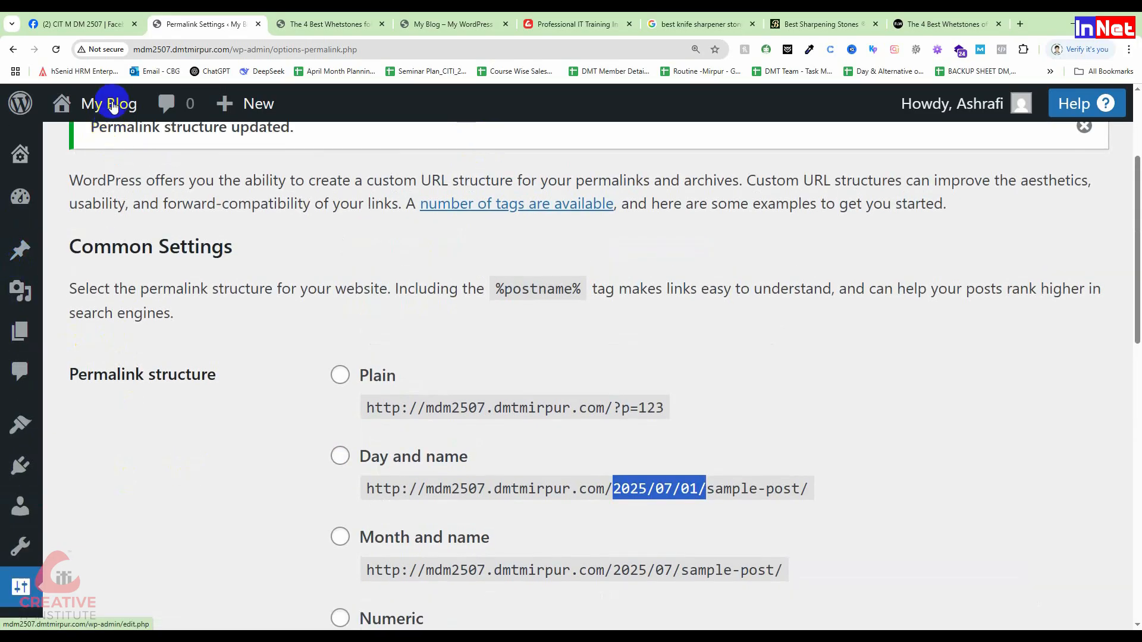
click(20, 103)
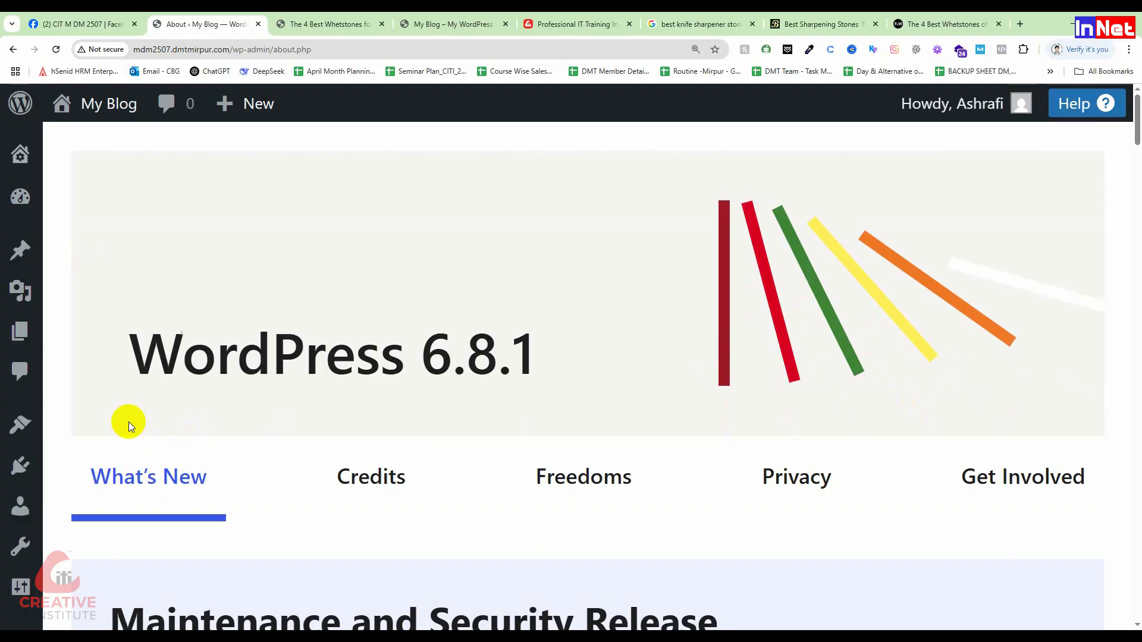
scroll(128, 422, down, 5)
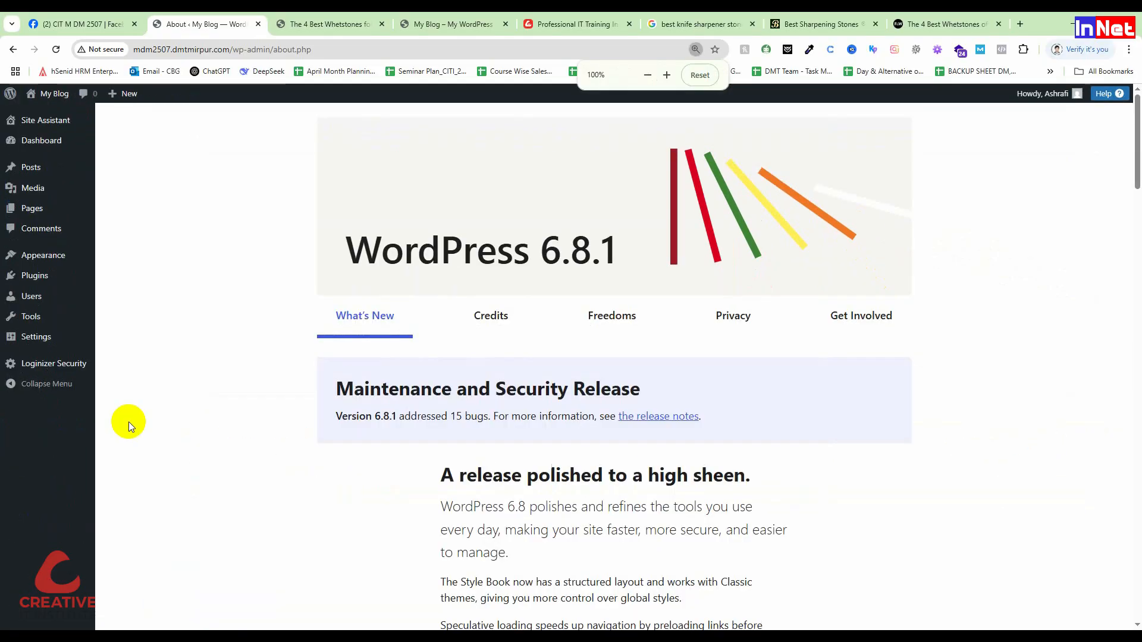
scroll(129, 422, up, 2)
mouse_move(58, 192)
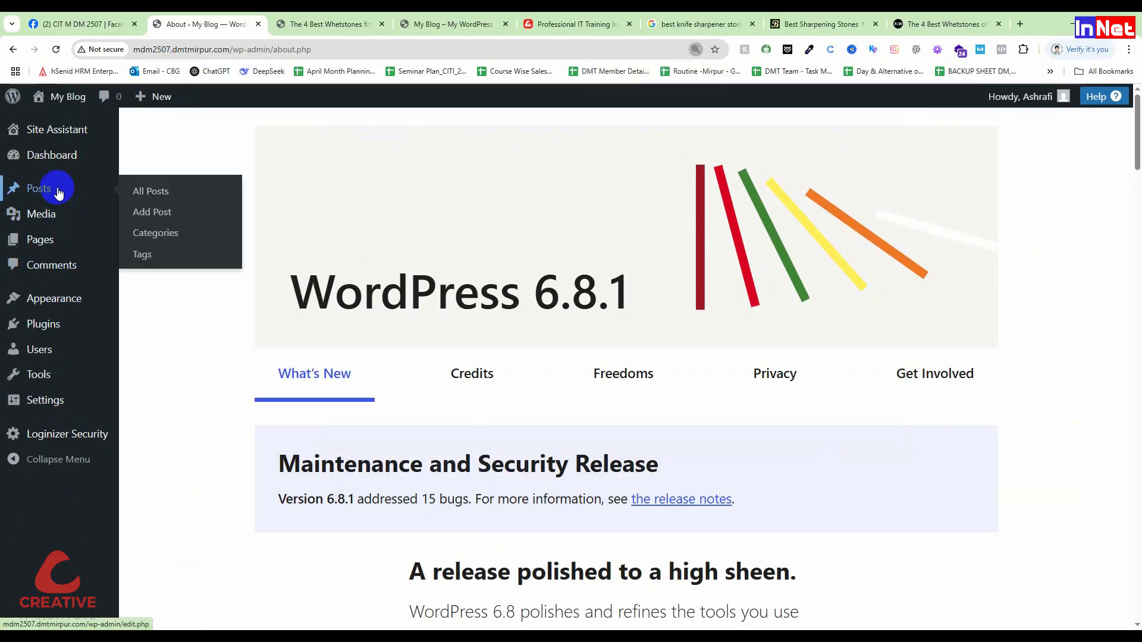
click(143, 233)
mouse_move(531, 321)
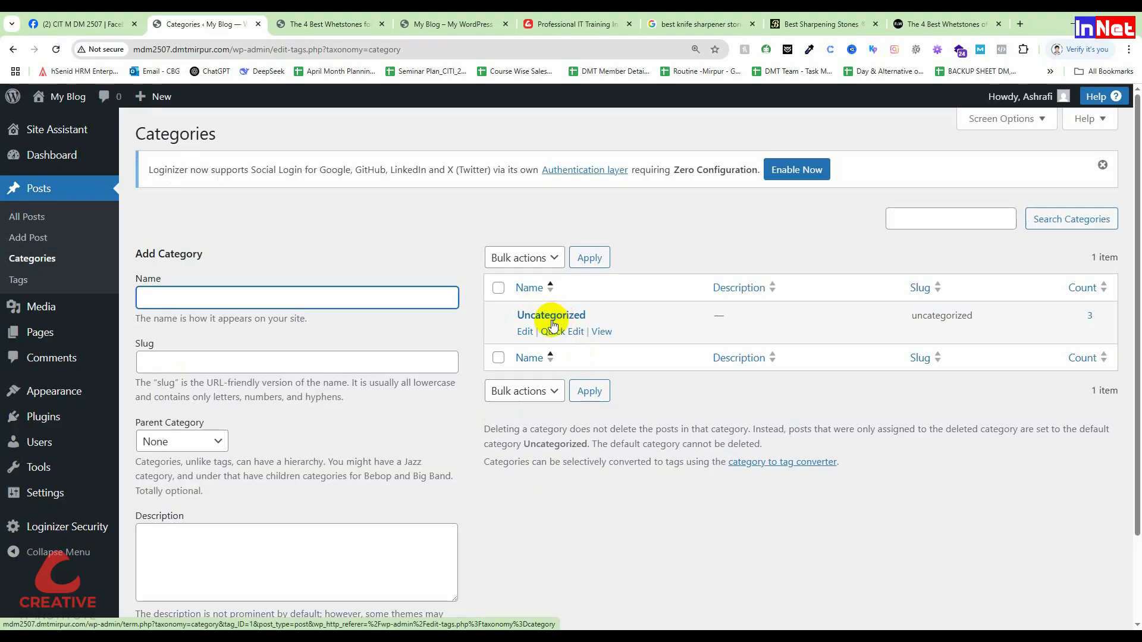
Rename the Uncategorized category to Products, clear its old slug, and update it to products
click(525, 334)
drag(385, 227, 237, 218)
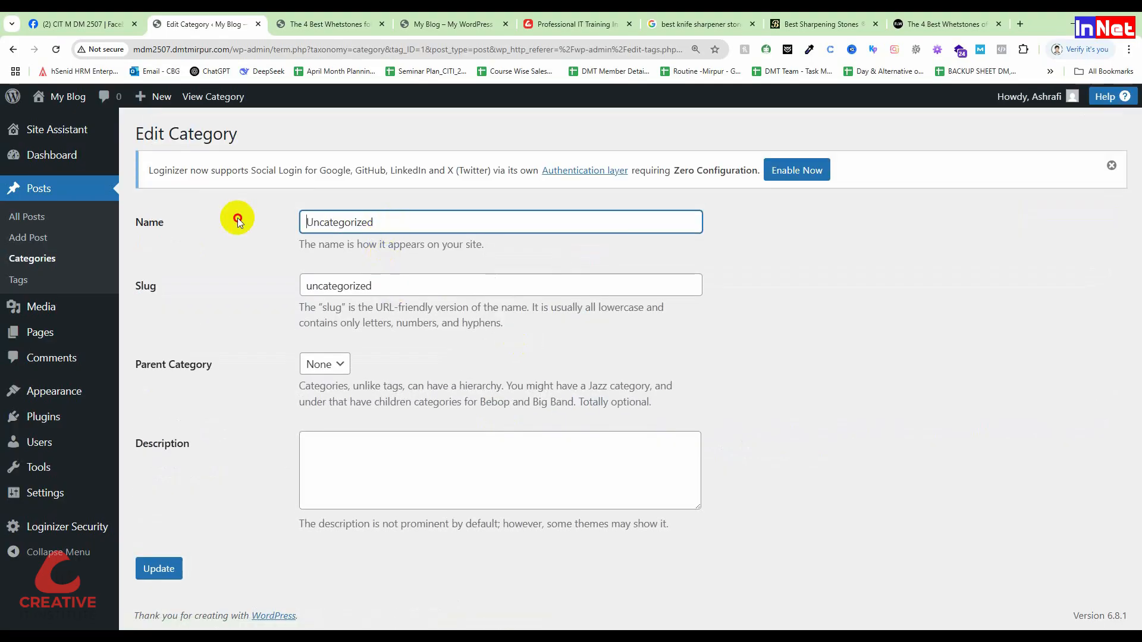
key(BackSpace)
text(Pr)
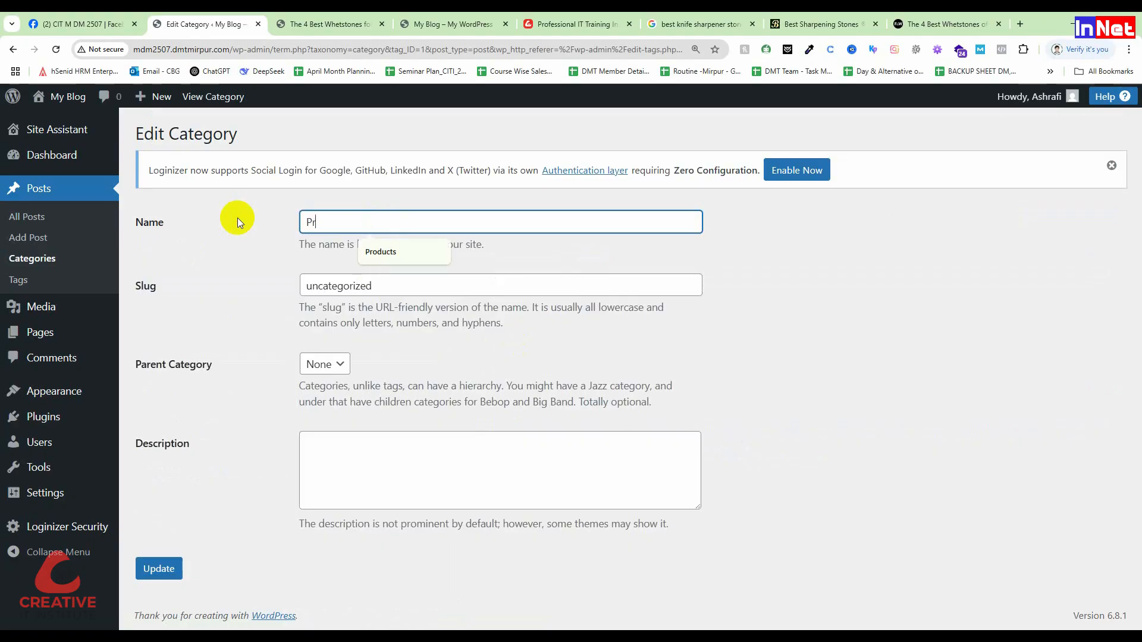
text(oduv)
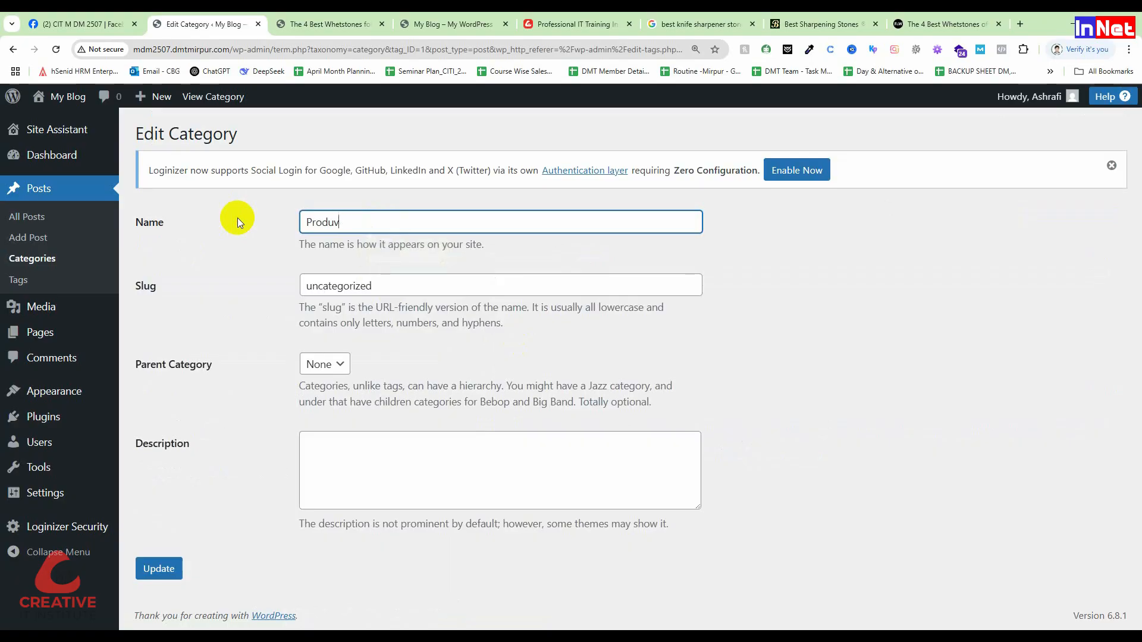
key(BackSpace)
text(cts)
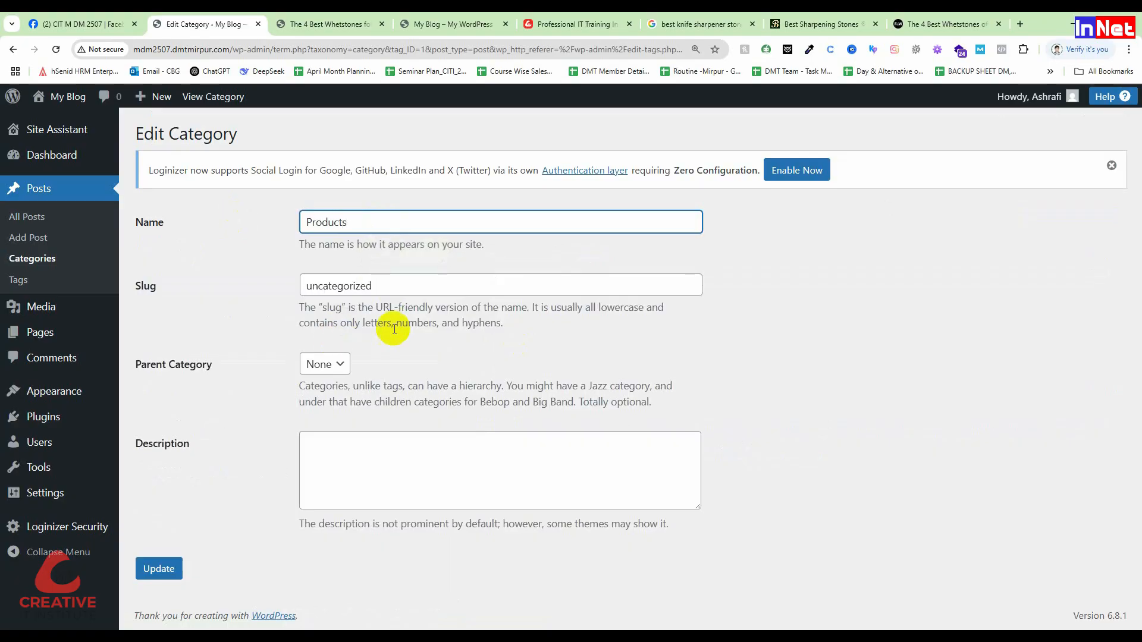
drag(390, 303, 254, 291)
click(253, 291)
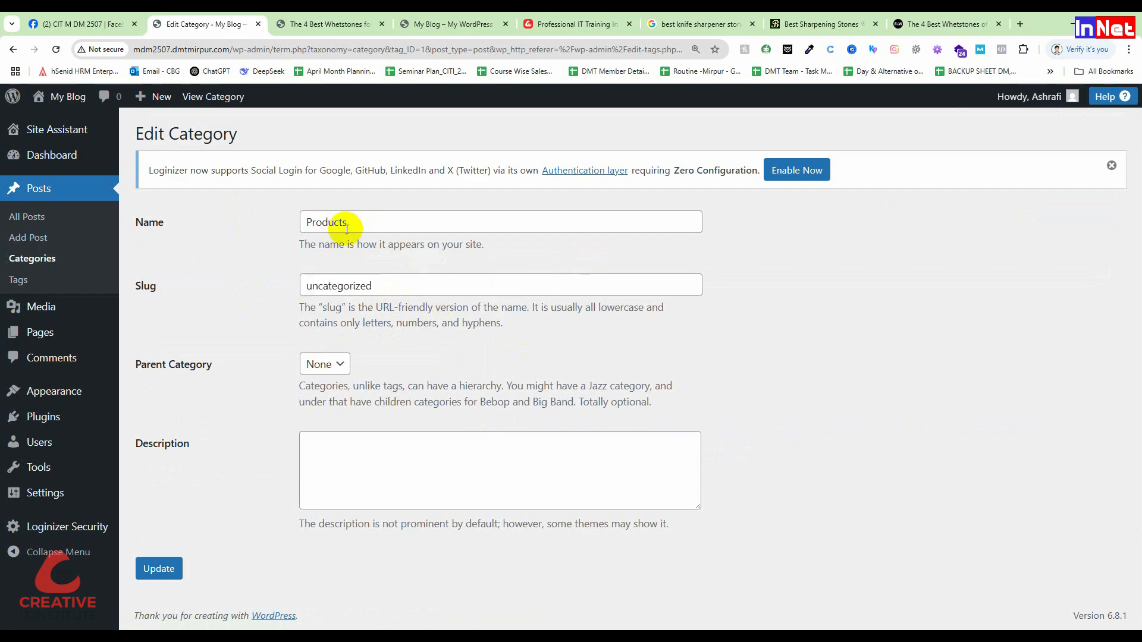
drag(377, 288, 38, 257)
key(BackSpace)
click(159, 569)
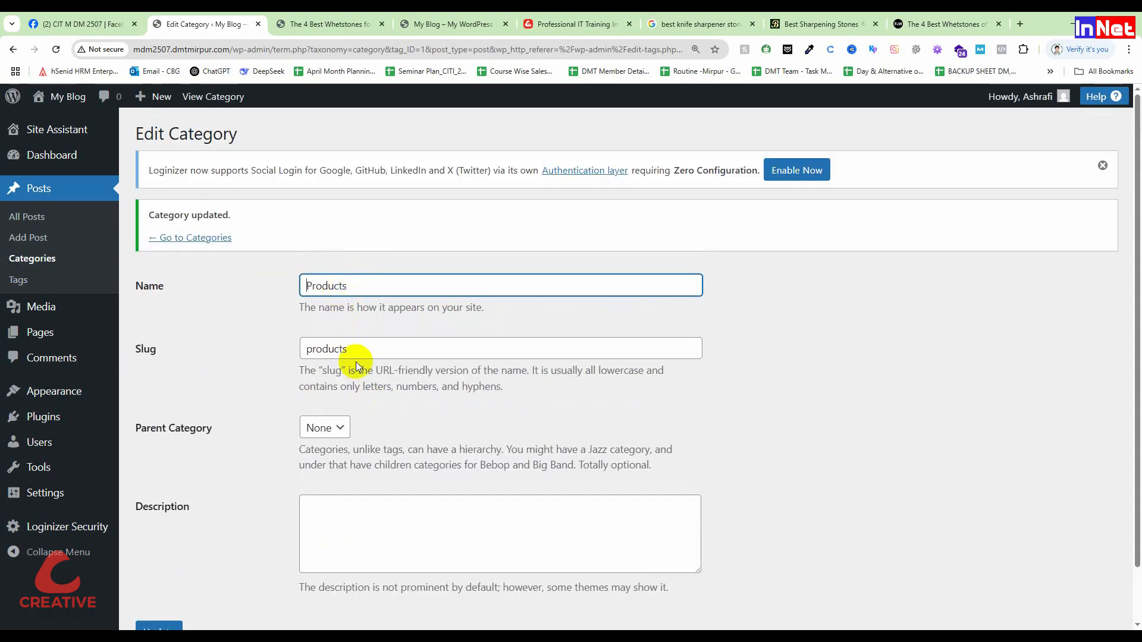
drag(347, 349, 302, 401)
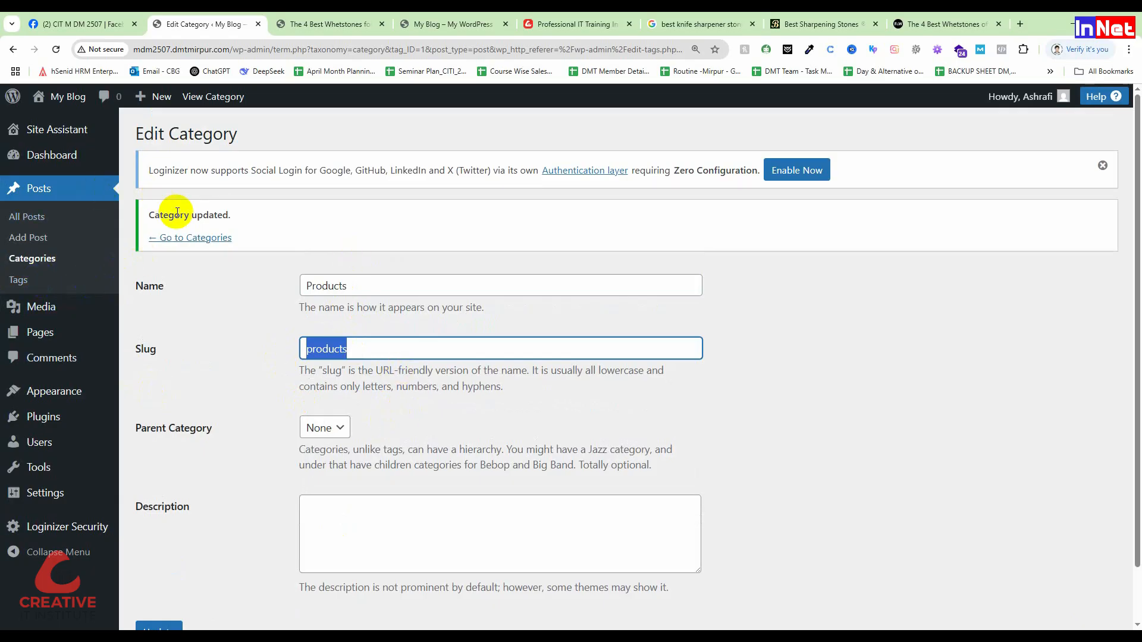
click(83, 23)
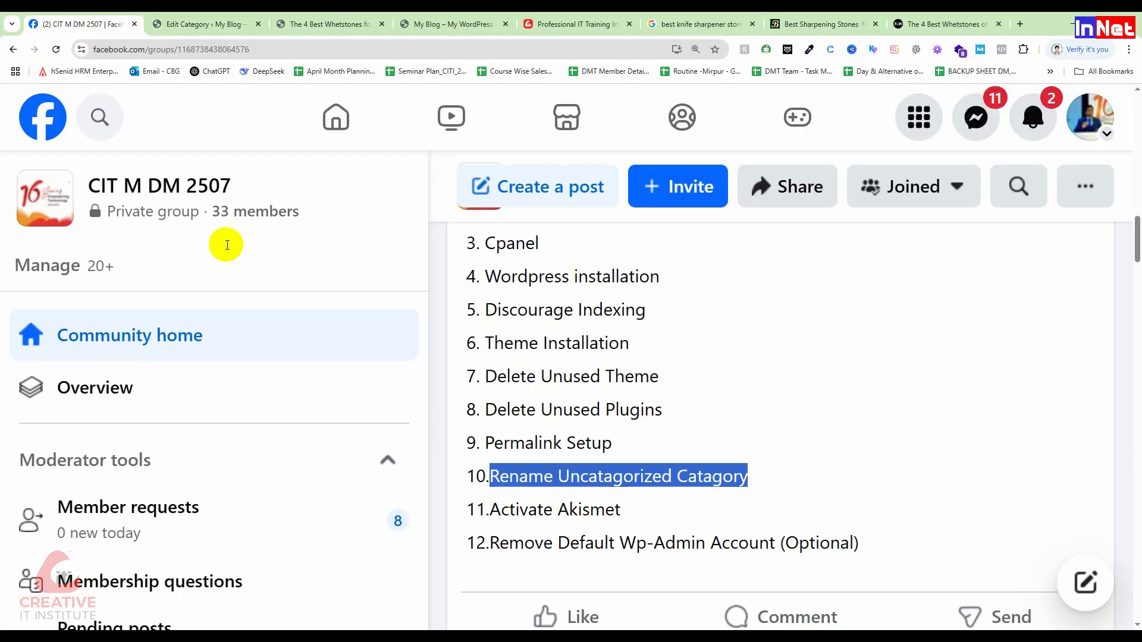
Highlight the Activate Akismet task in the group checklist, then bring up the Creative IT Institute homepage
scroll(550, 387, down, 3)
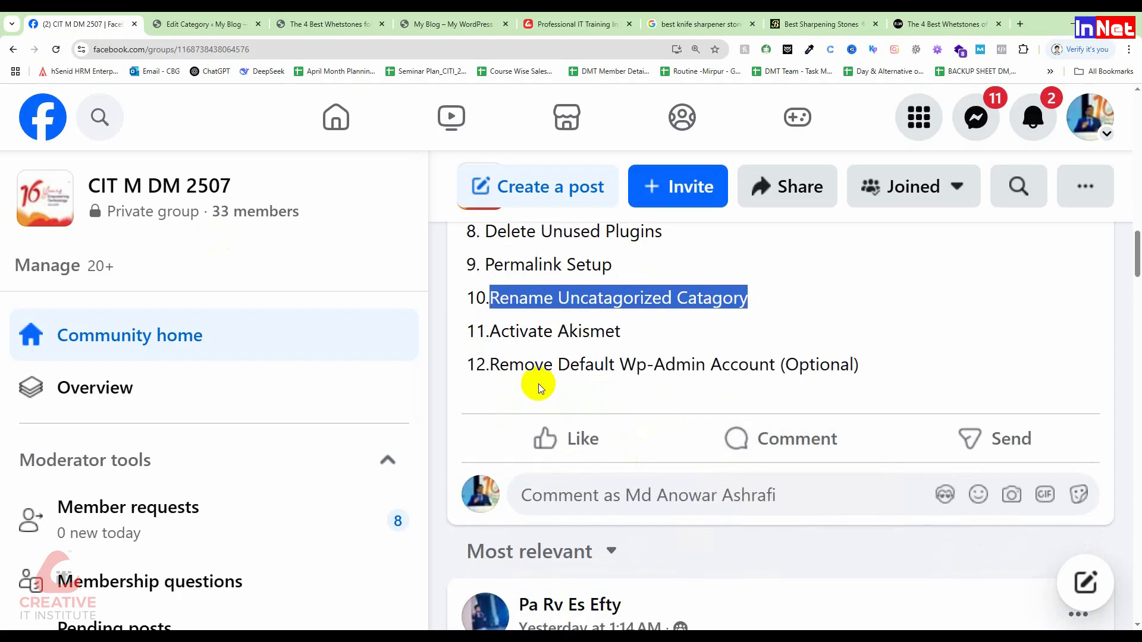
drag(622, 331, 489, 325)
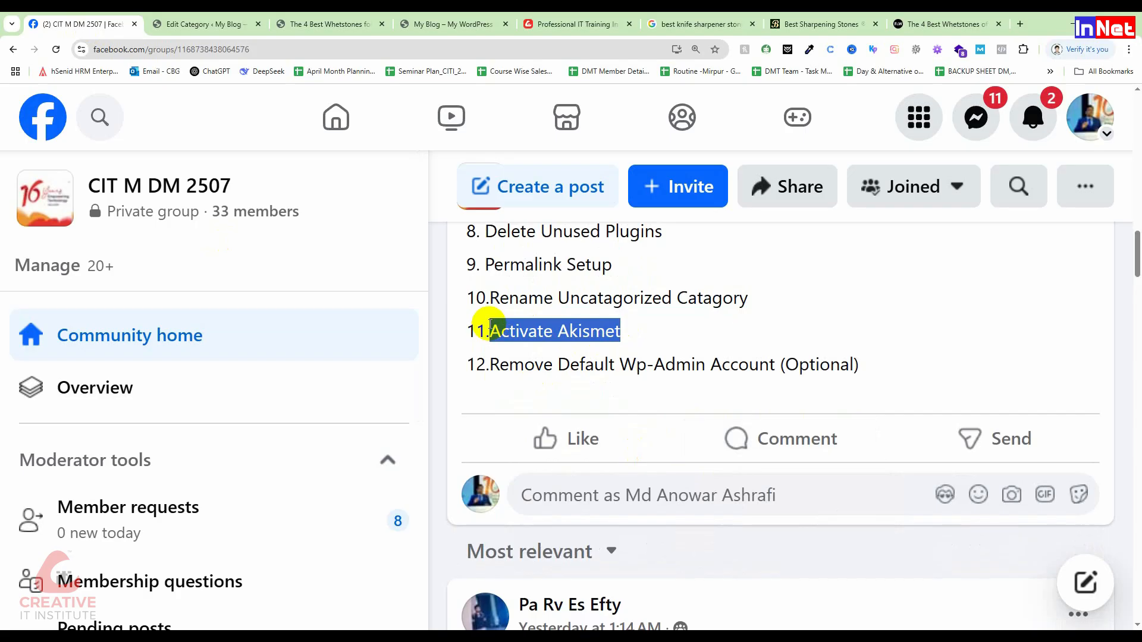
click(572, 23)
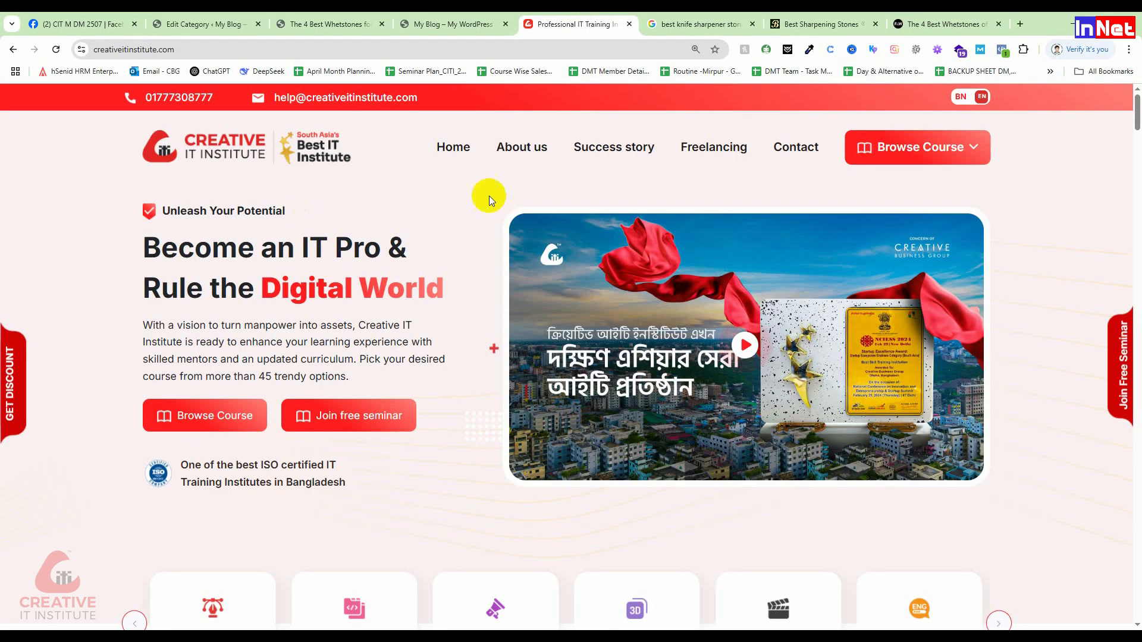
Open Creative IT Institute's About Us page, reload it, and close the Eid promotion popup
click(505, 152)
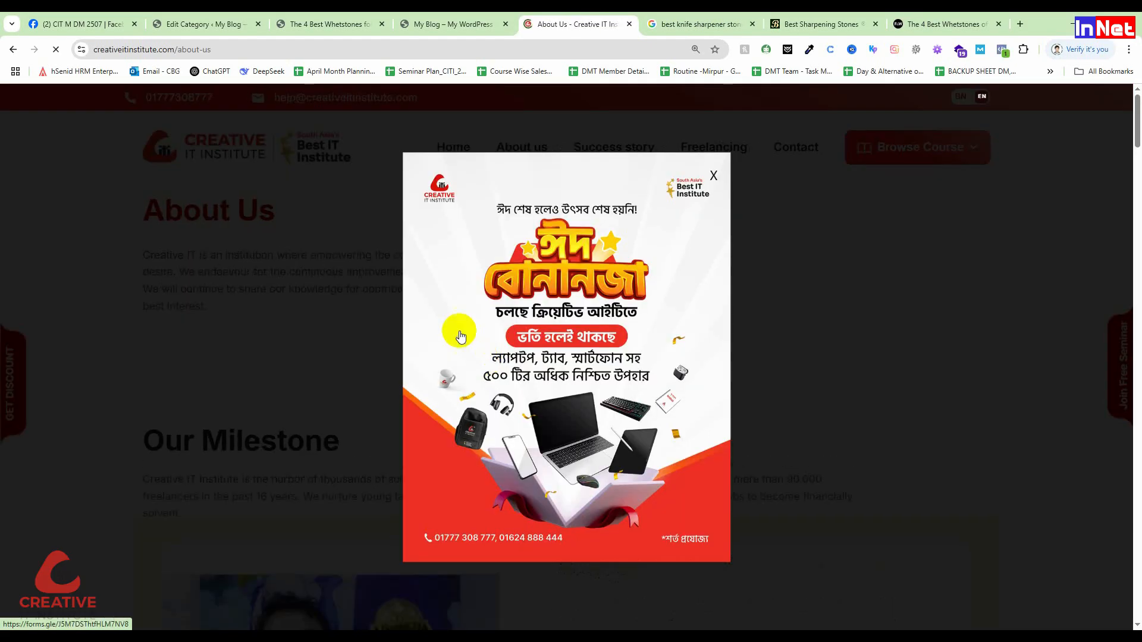
drag(211, 50, 178, 49)
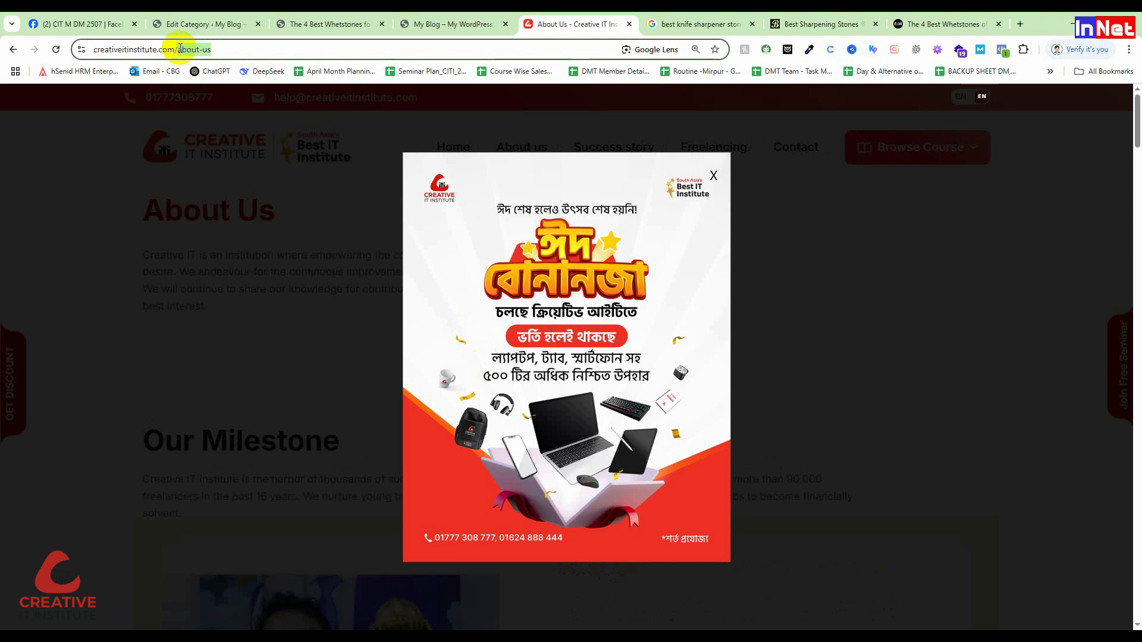
click(713, 177)
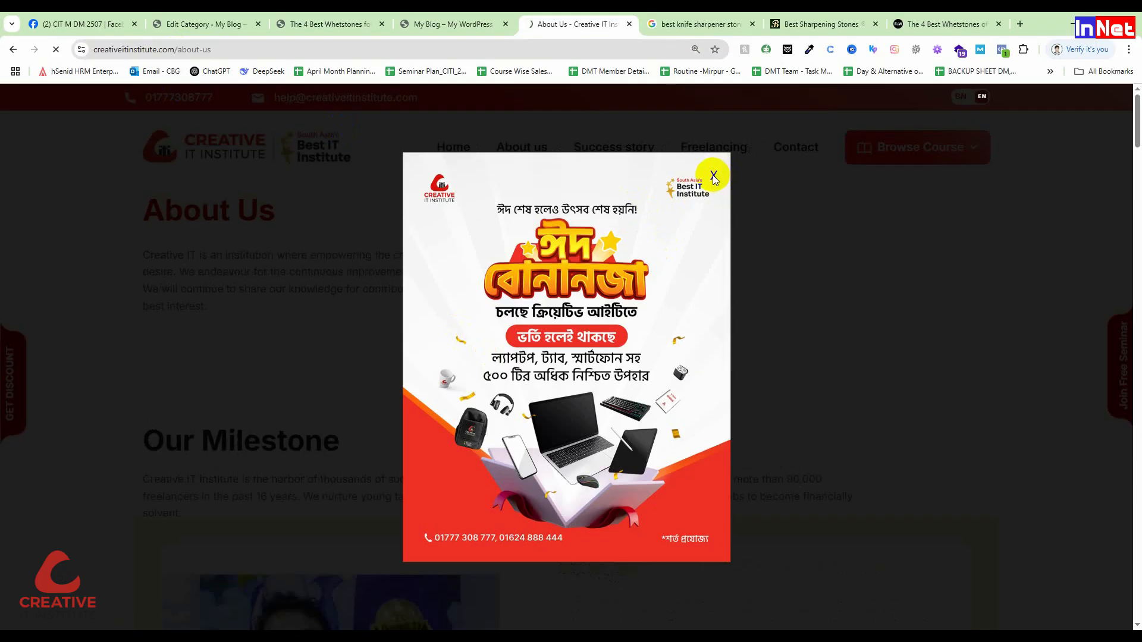
click(471, 21)
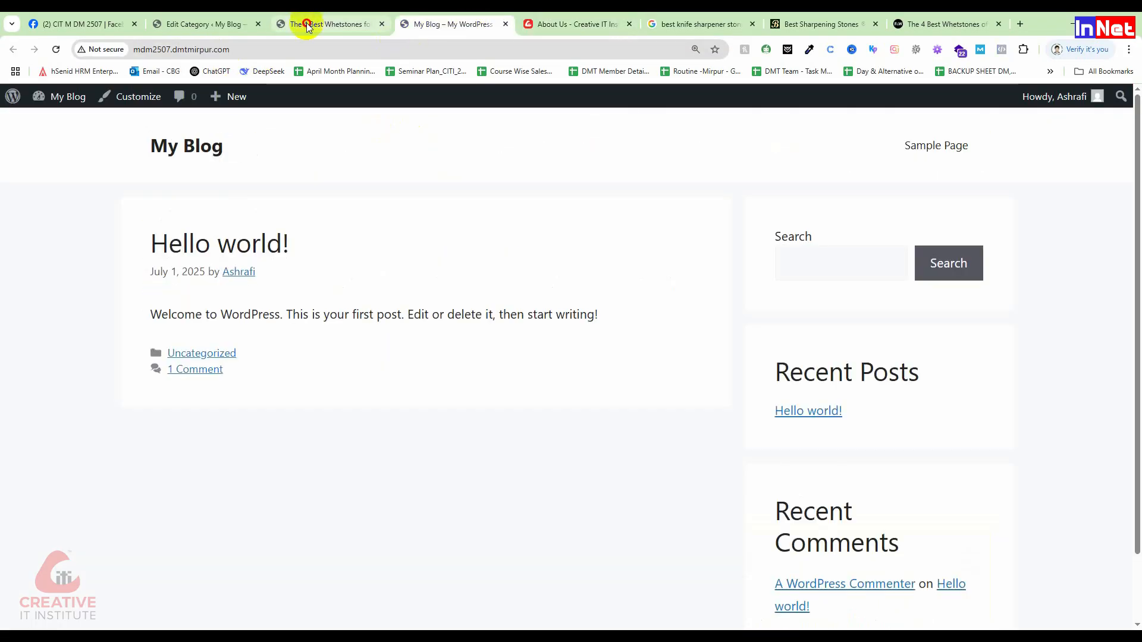
Check the Products category on WordPress's Edit Category page, then return to the Facebook checklist post
click(312, 17)
click(229, 21)
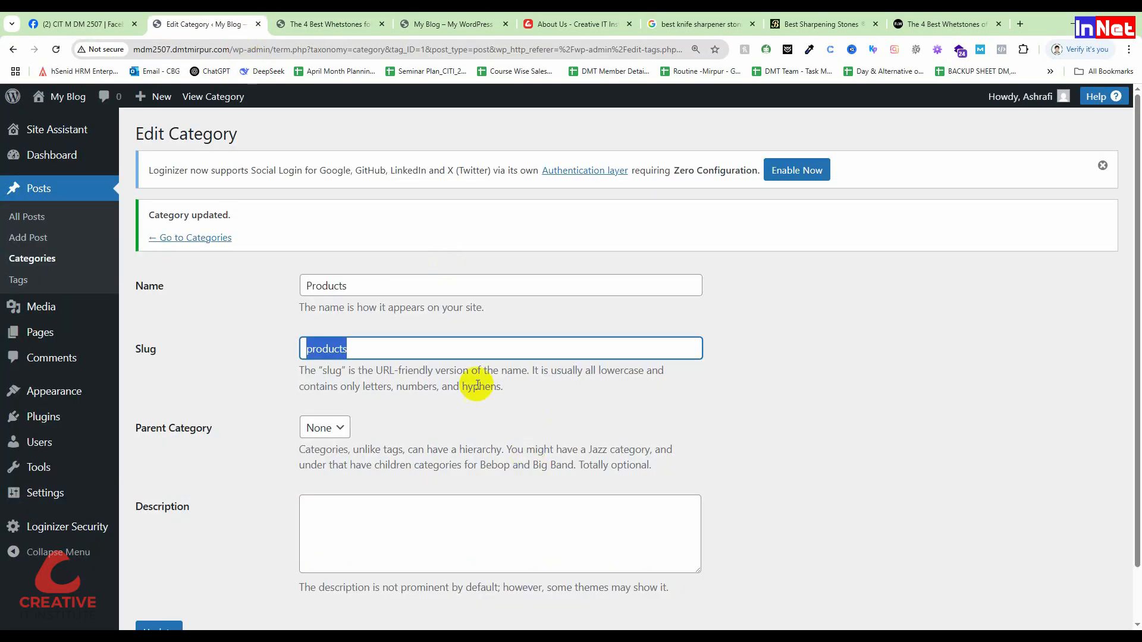
click(48, 24)
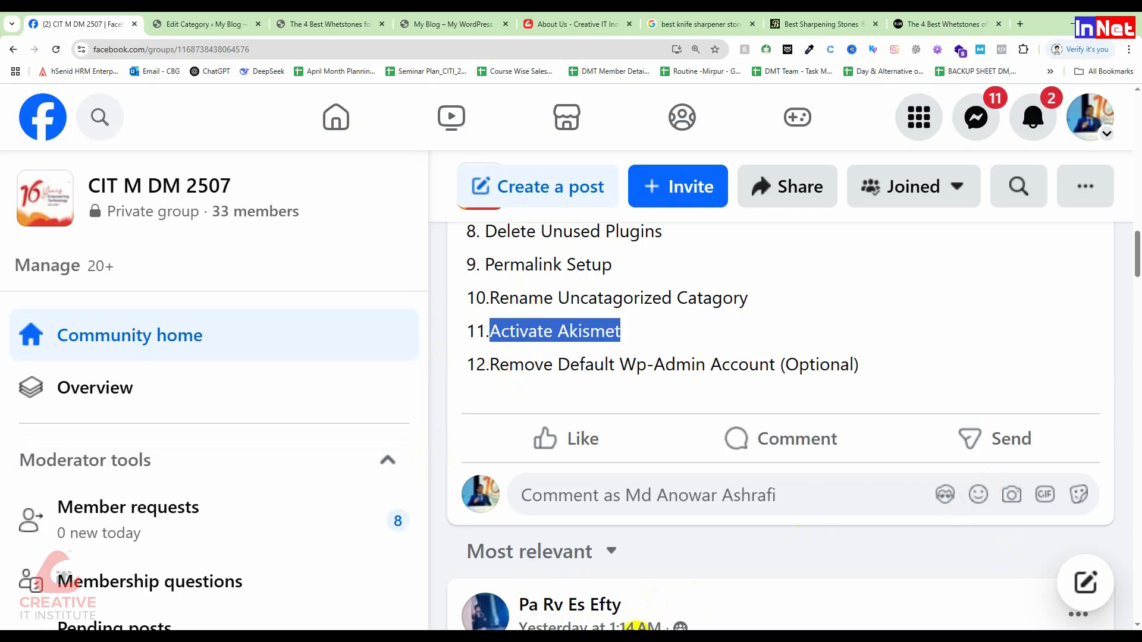
Read the 'Activate Akismet' task in the Facebook checklist, then return to WordPress
mouse_move(506, 619)
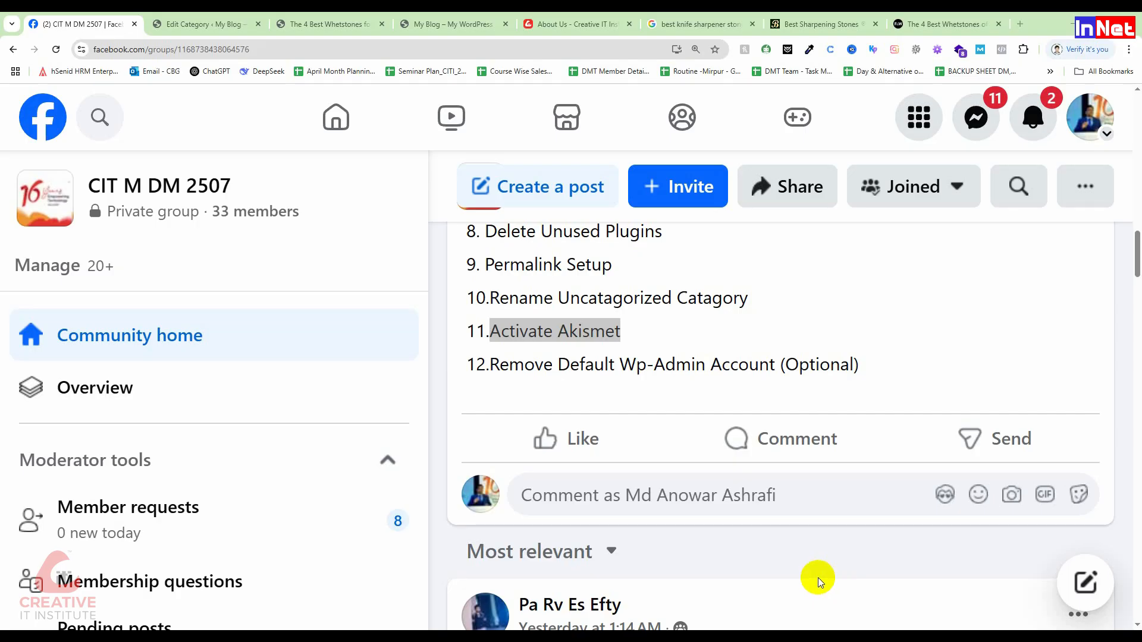
click(543, 326)
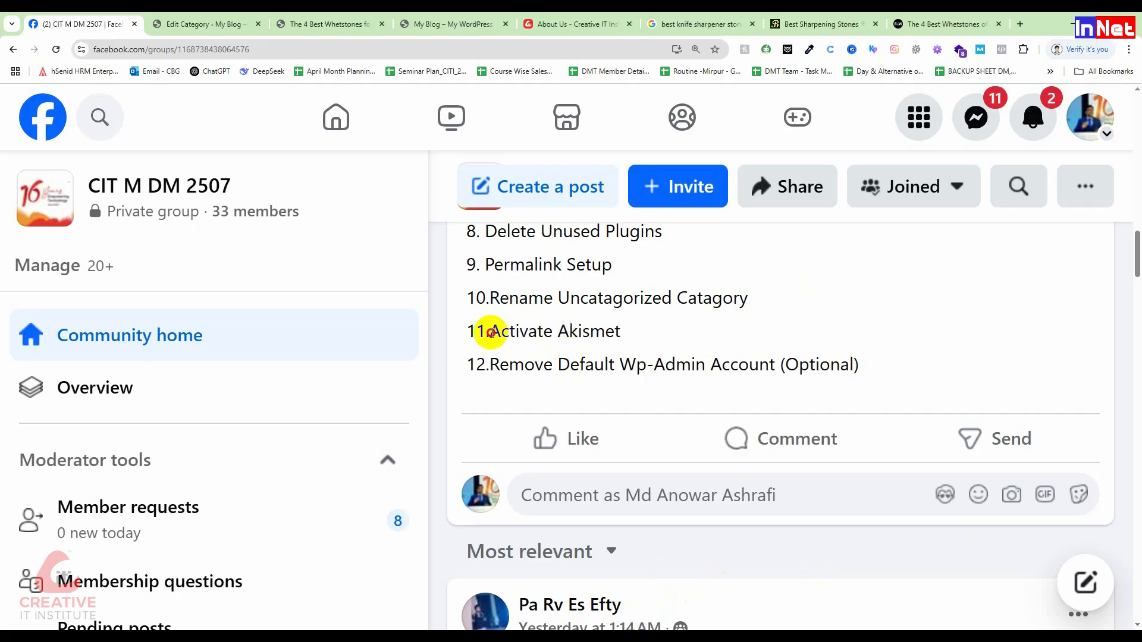
double_click(490, 331)
click(197, 24)
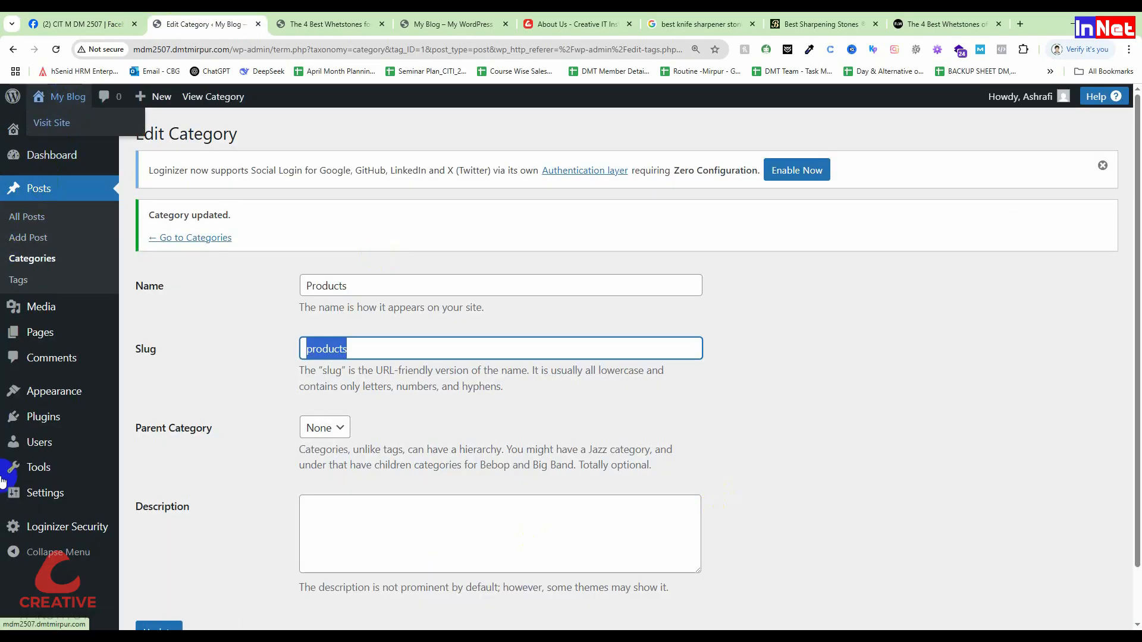
Activate the Akismet Anti-spam plugin from the Installed Plugins list
click(41, 417)
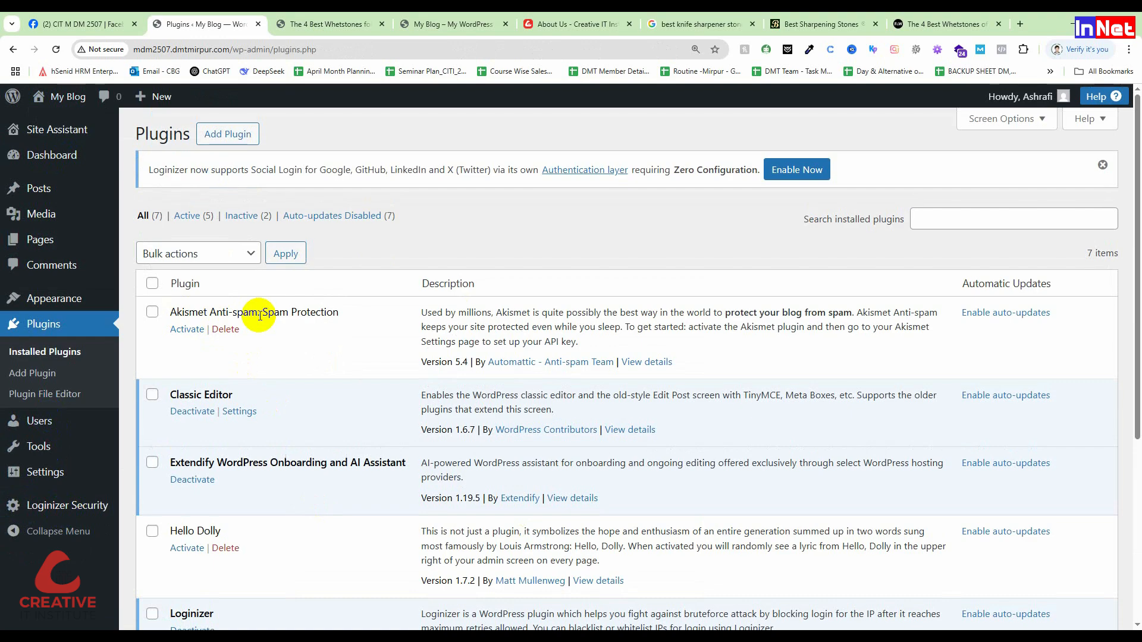
click(187, 330)
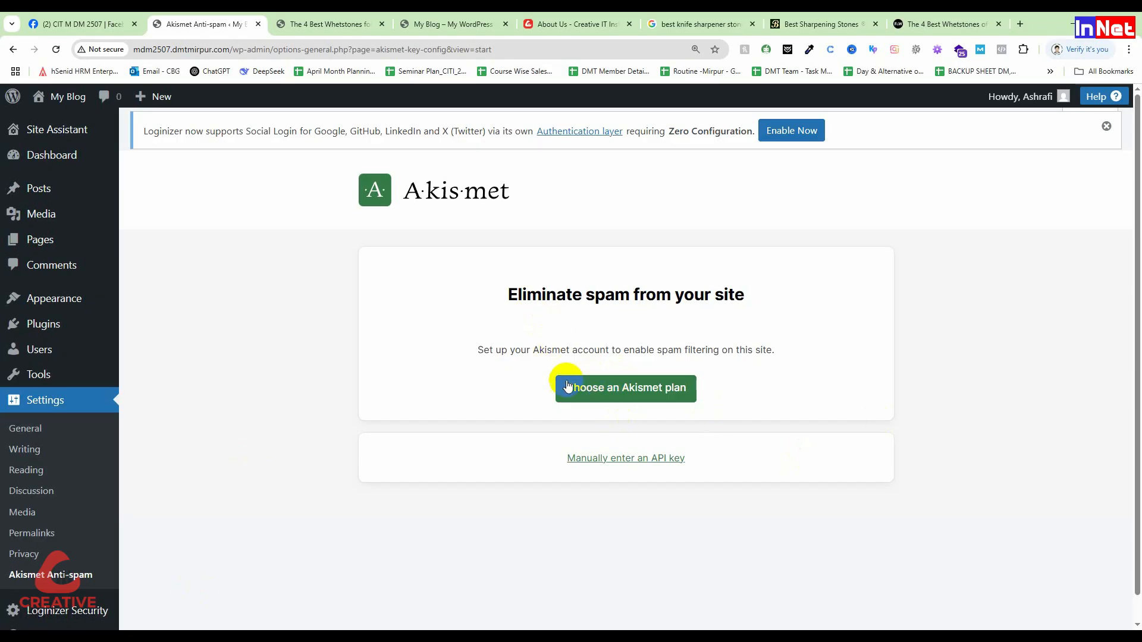
Open Akismet's plan choices and compare the Pro $9.95 and Business $49 yearly prices
click(643, 393)
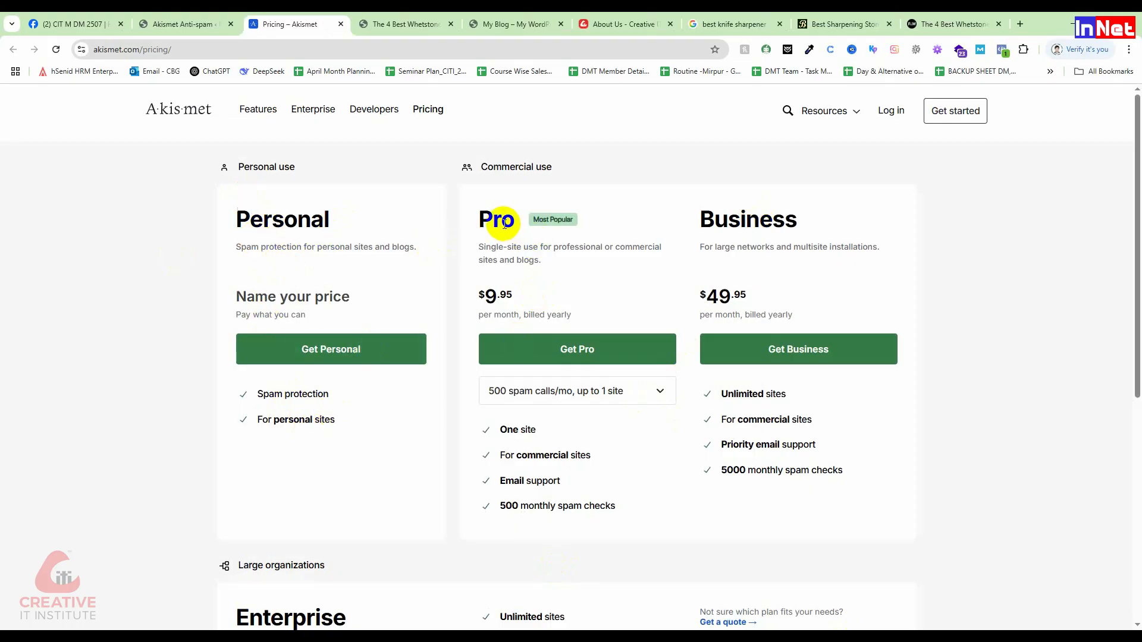
drag(515, 294, 493, 287)
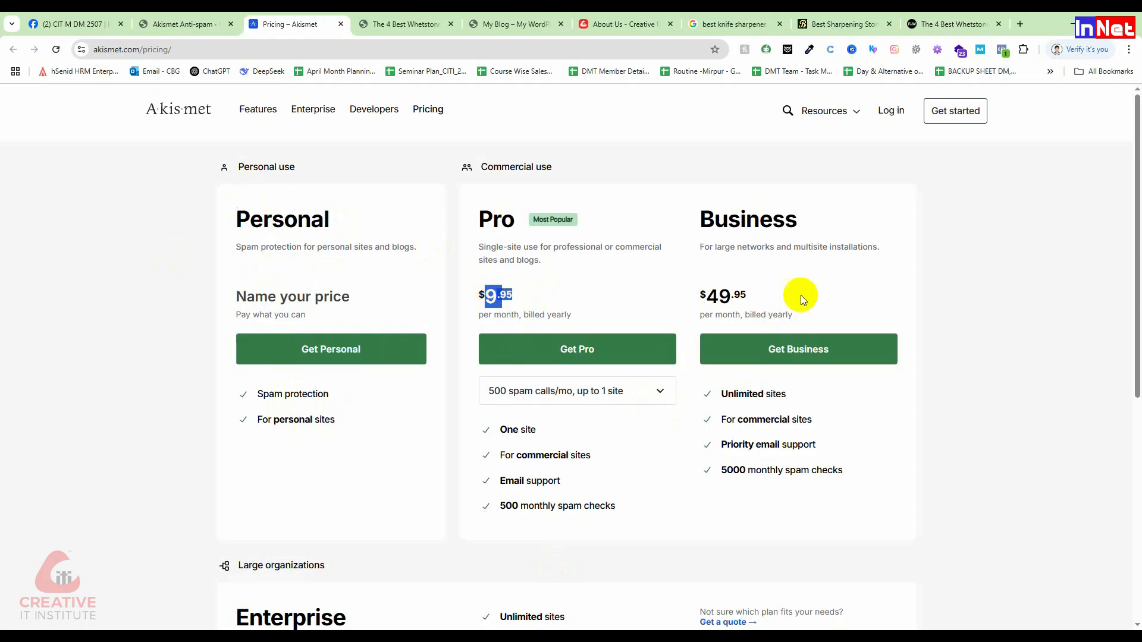
click(765, 288)
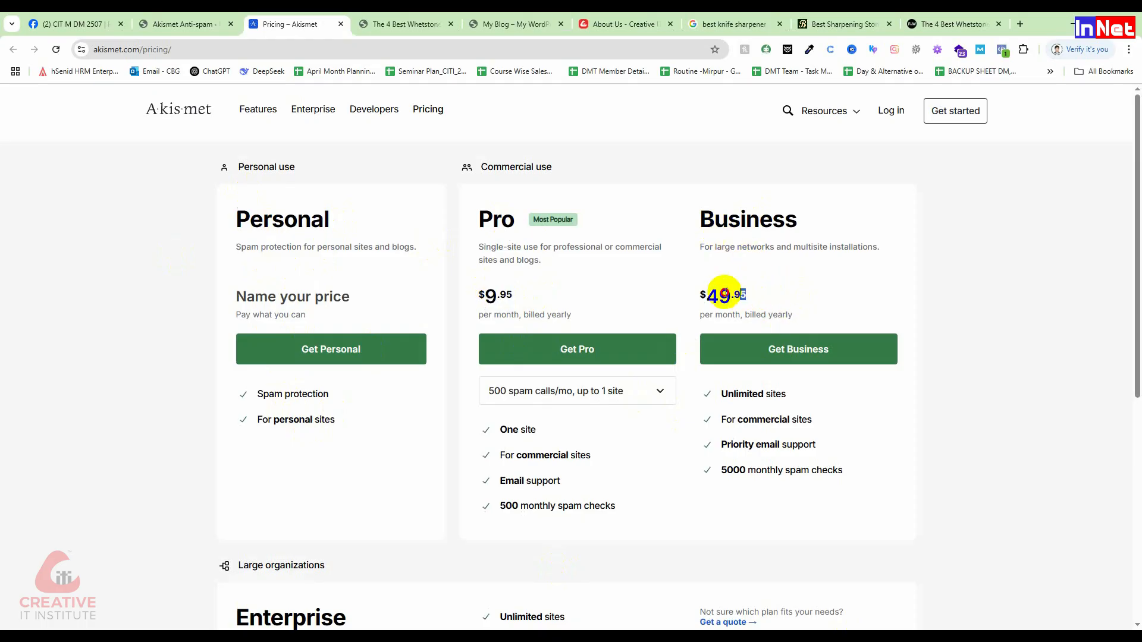
drag(704, 296, 739, 298)
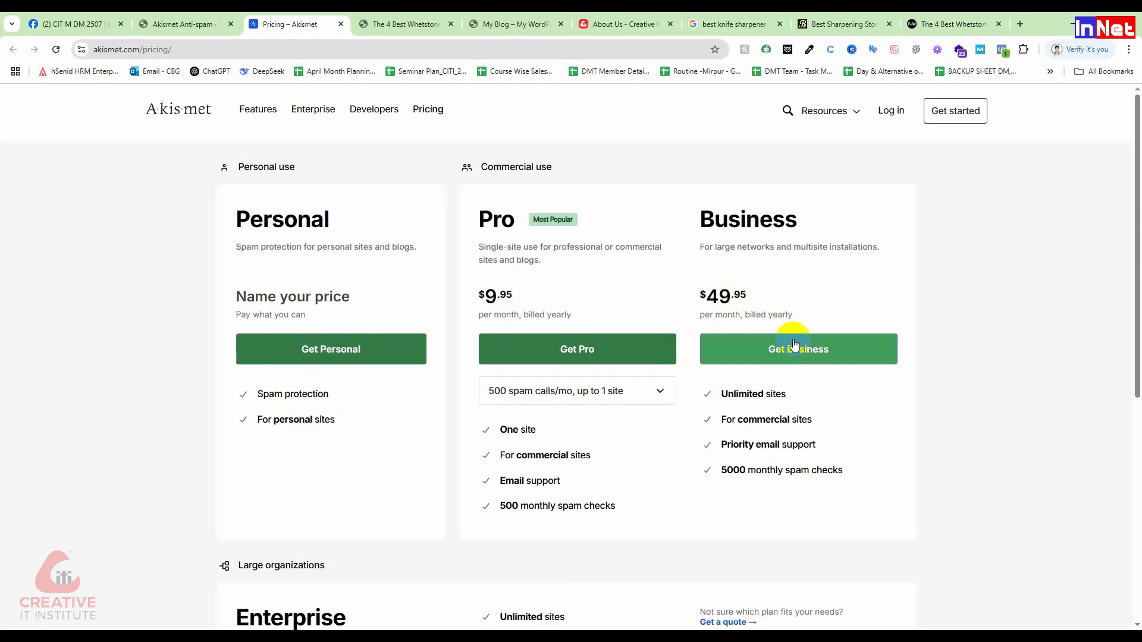
drag(800, 314, 719, 318)
click(717, 296)
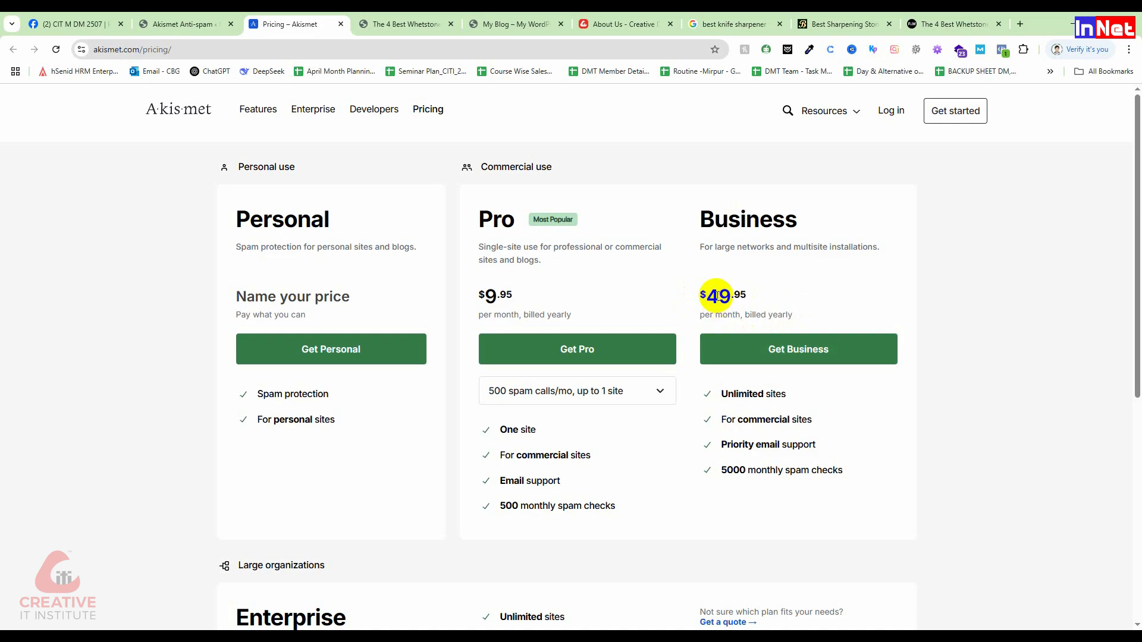
Choose the Personal plan at $36 a year and scroll down the checkout page
click(319, 351)
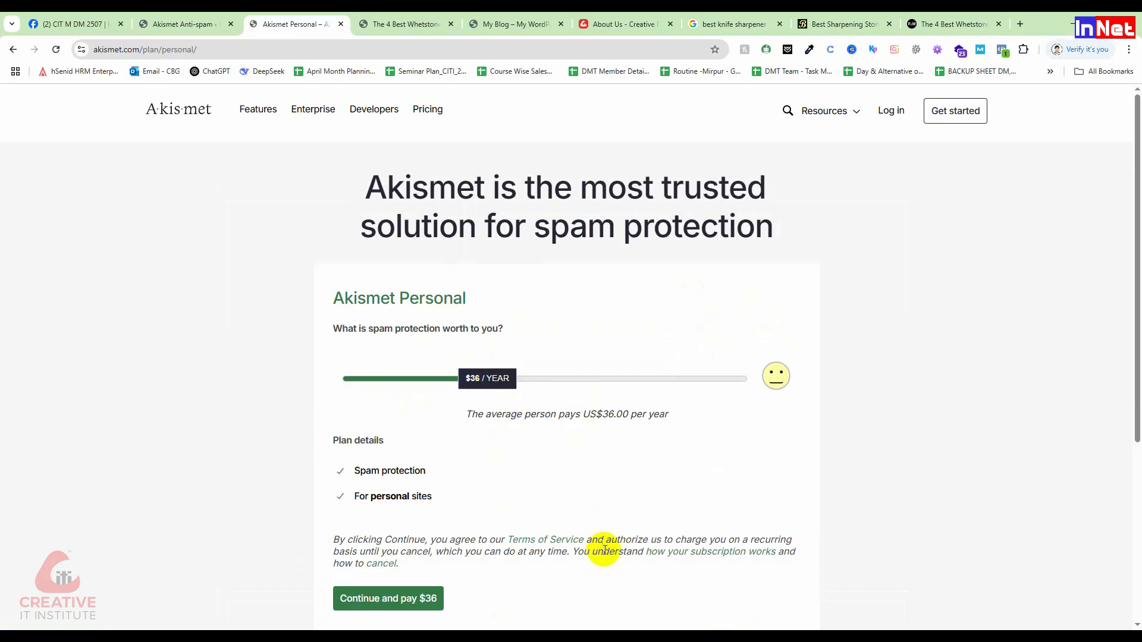
scroll(642, 473, down, 1)
scroll(642, 473, down, 2)
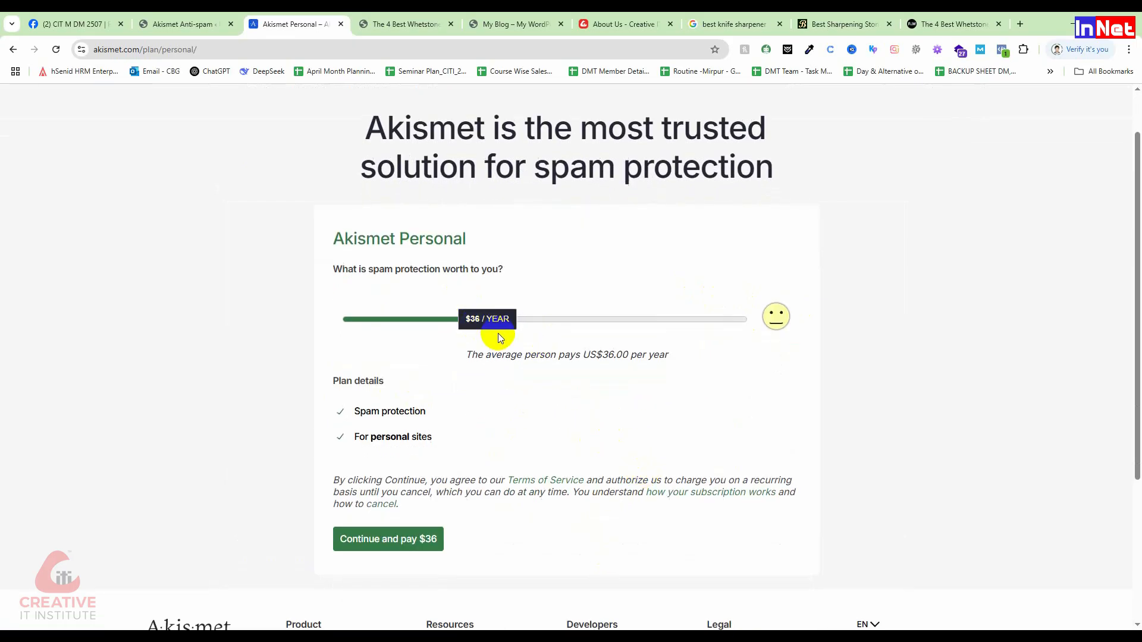
scroll(499, 338, down, 2)
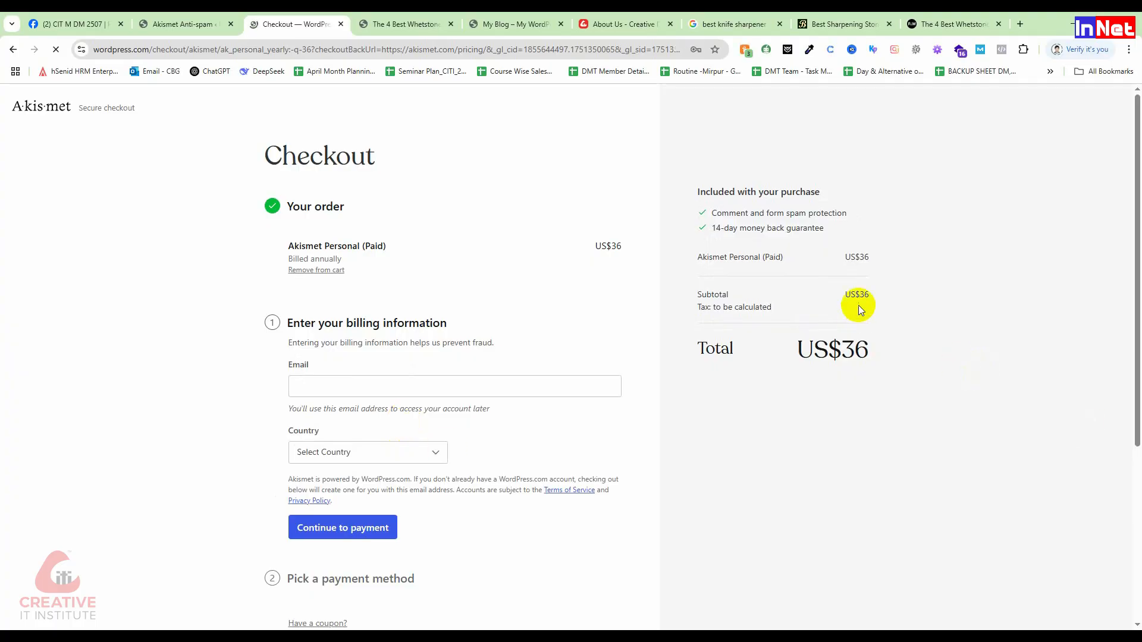
Enter the billing e-mail address and select Bangladesh as the billing country
scroll(369, 398, down, 1)
click(366, 333)
click(395, 362)
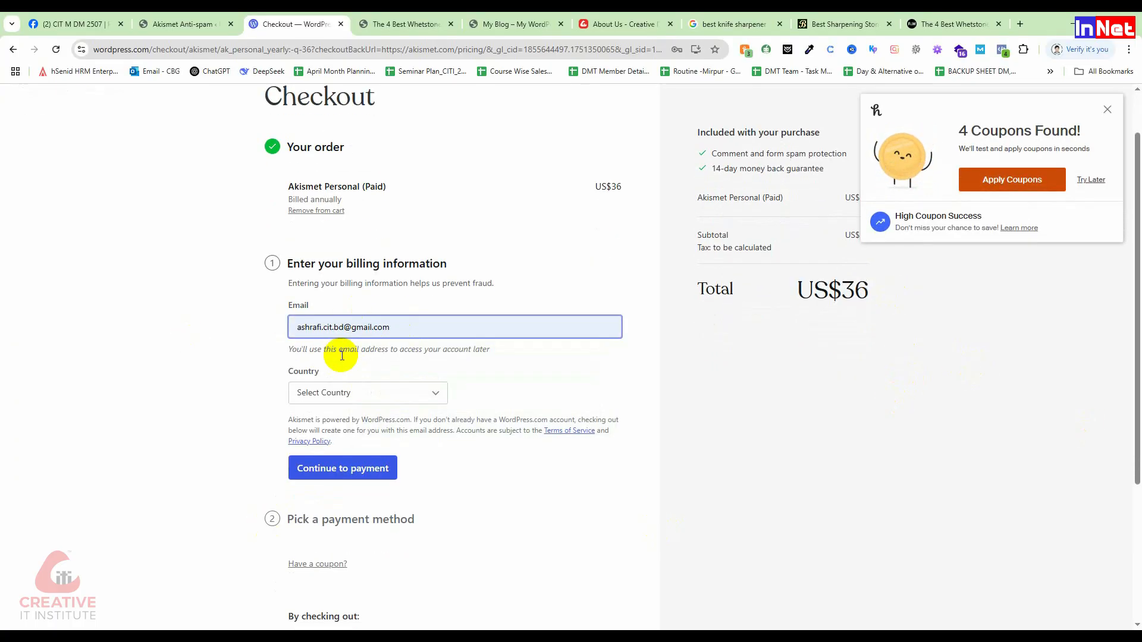
click(358, 403)
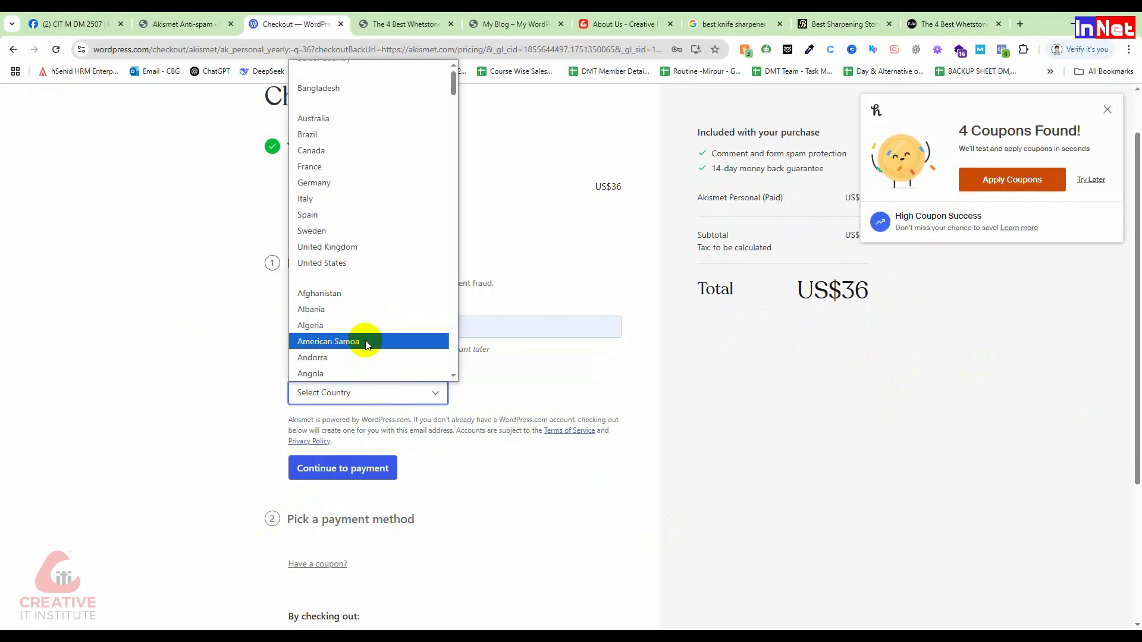
scroll(365, 340, down, 2)
scroll(366, 341, down, 5)
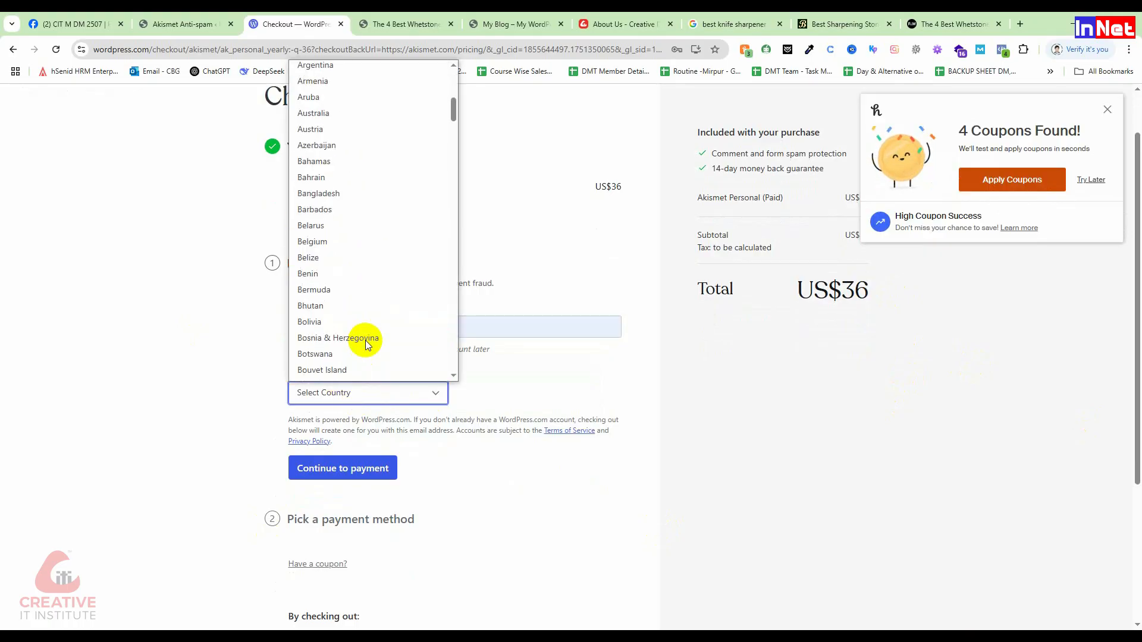
scroll(352, 306, down, 5)
scroll(351, 306, up, 6)
click(324, 193)
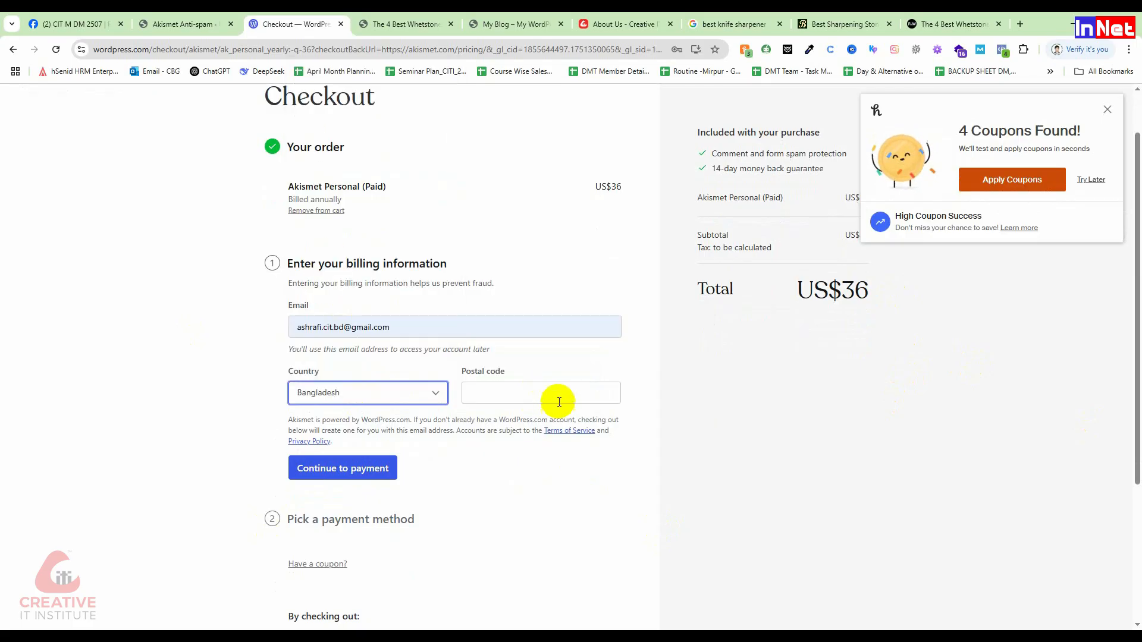
Correct the billing e-mail, continue to payment, and dismiss the coupon popup and validation error
click(422, 326)
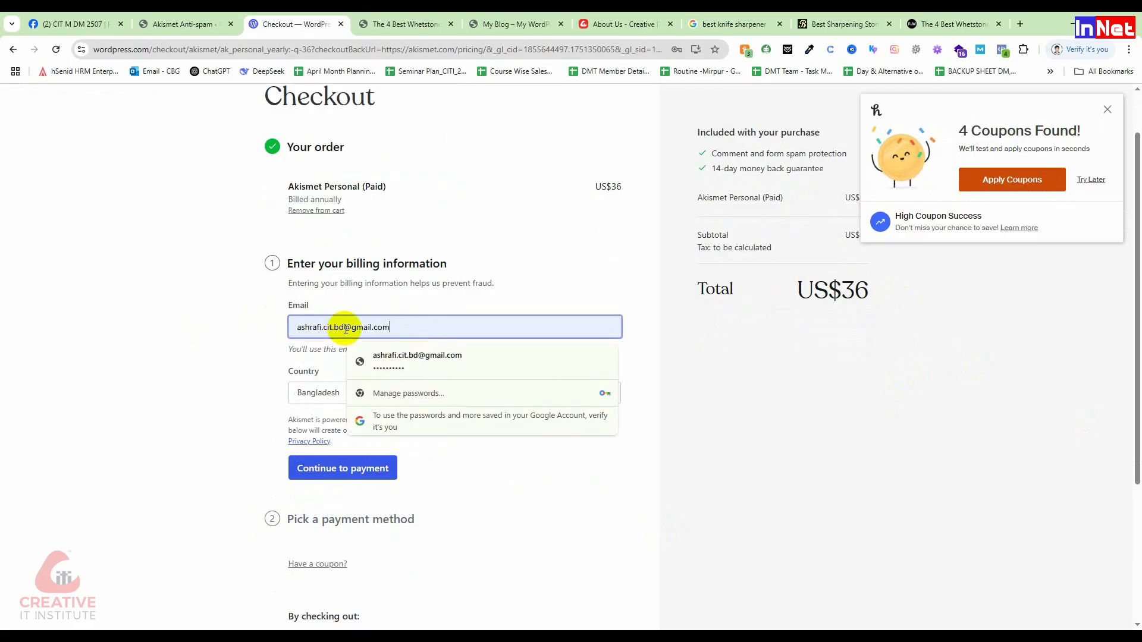
double_click(320, 326)
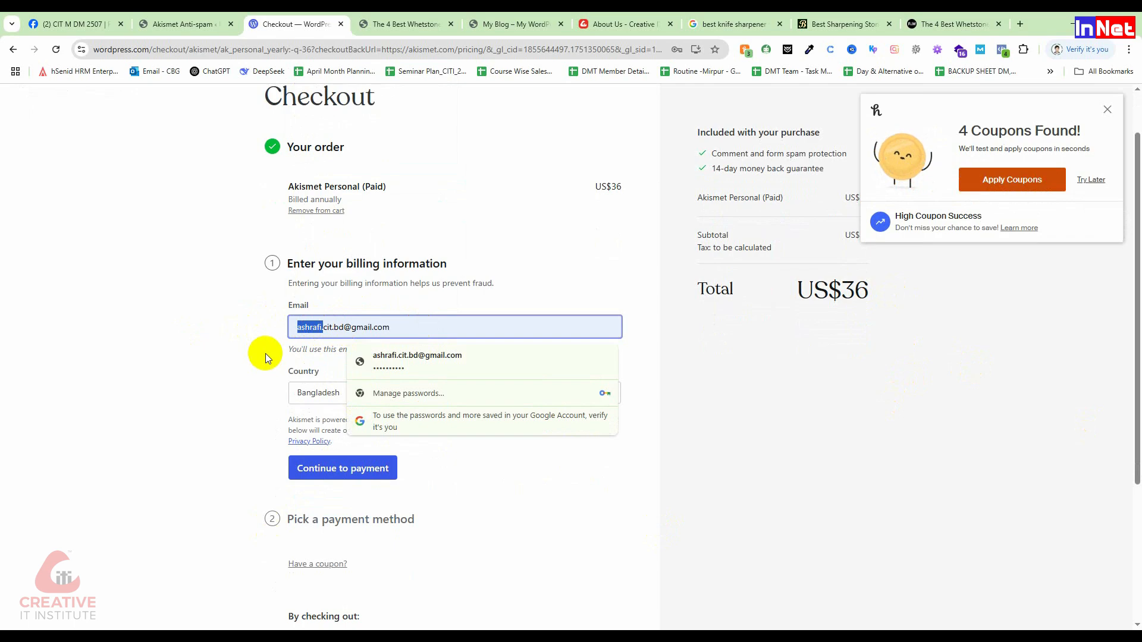
text(dm)
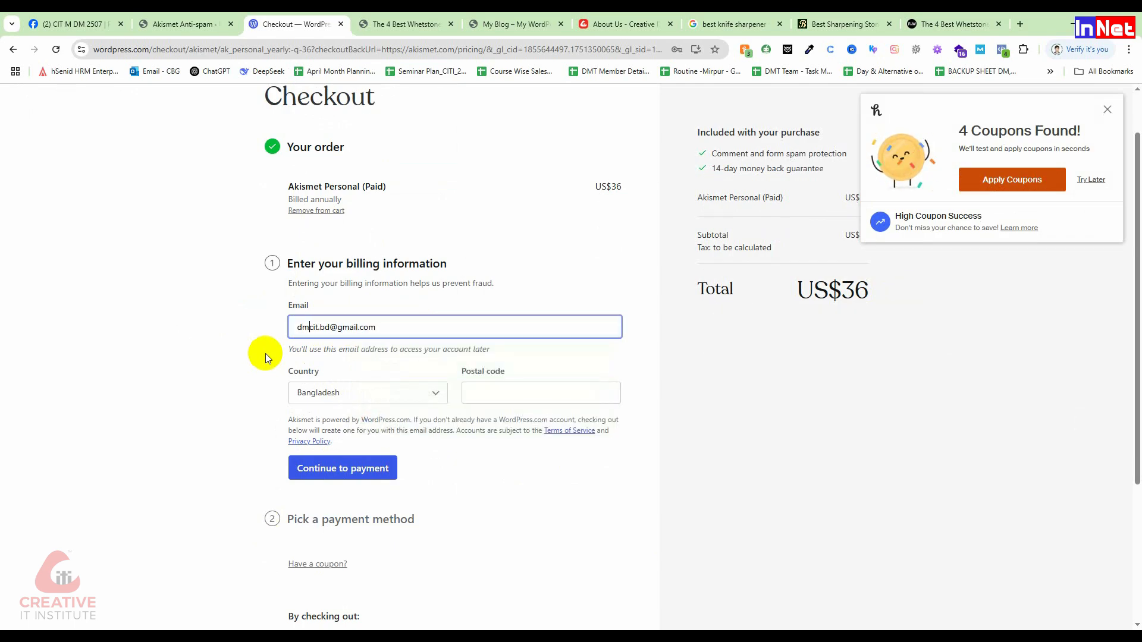
text(.)
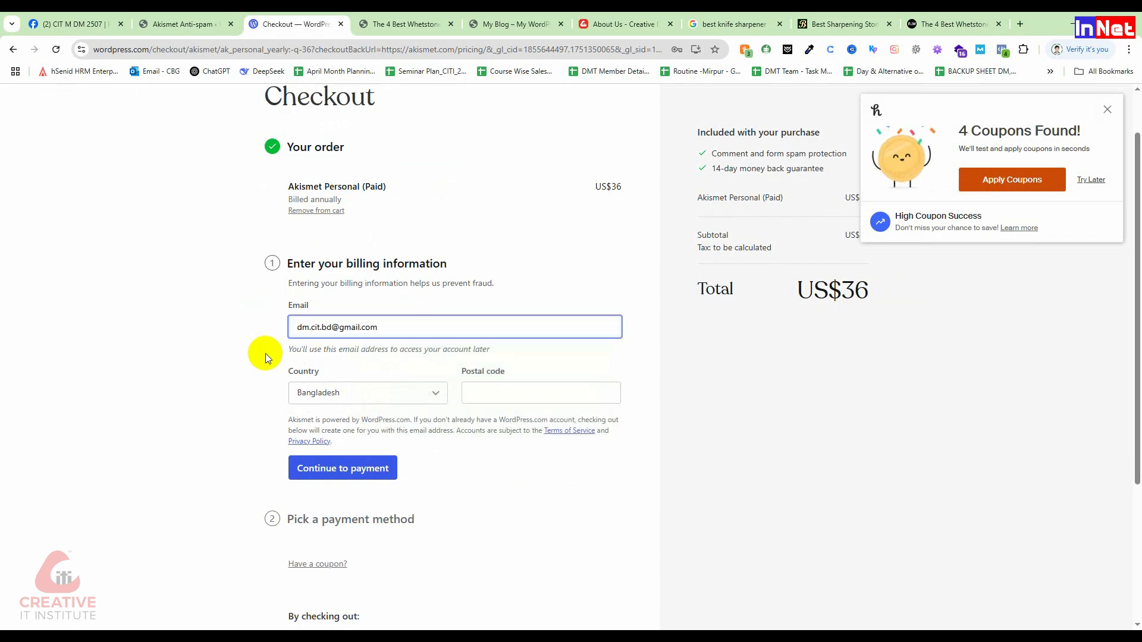
click(370, 469)
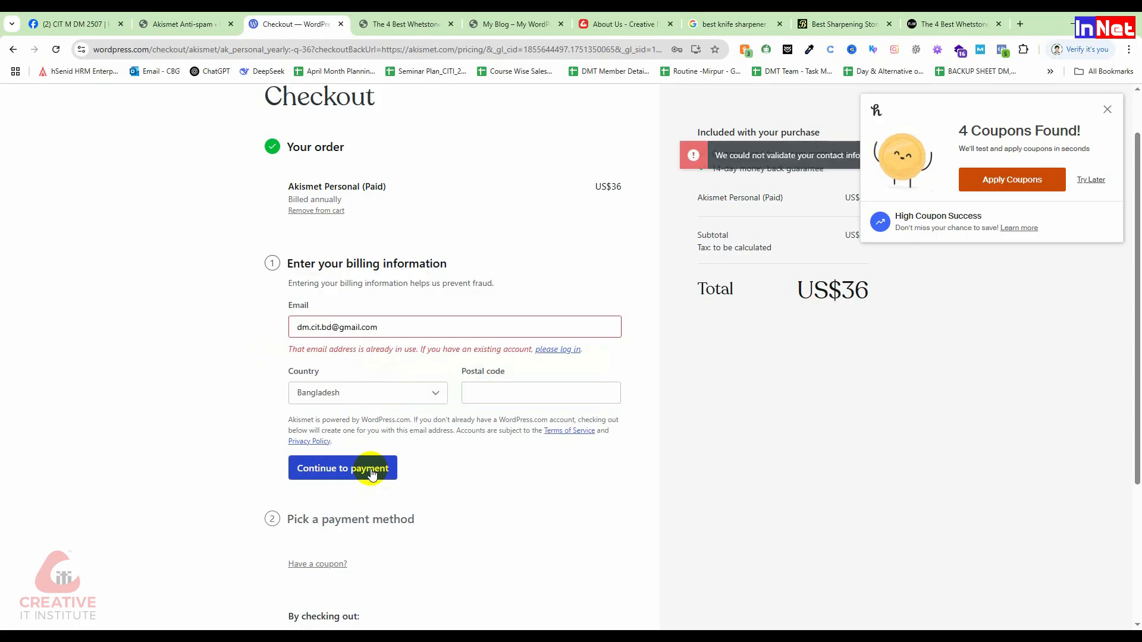
click(1107, 110)
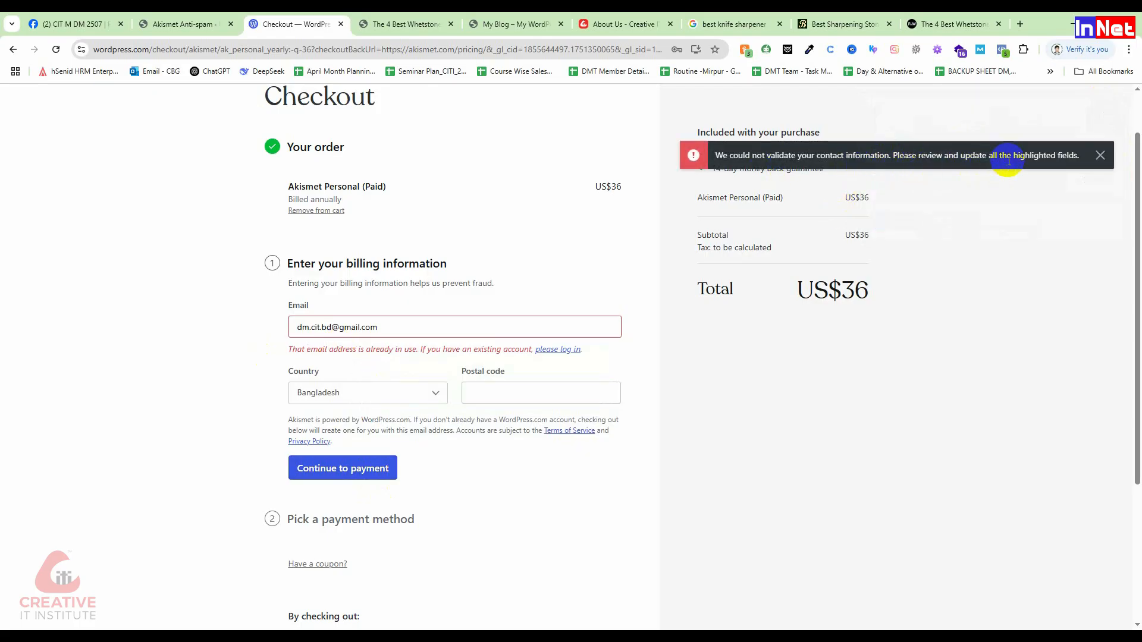
click(1100, 156)
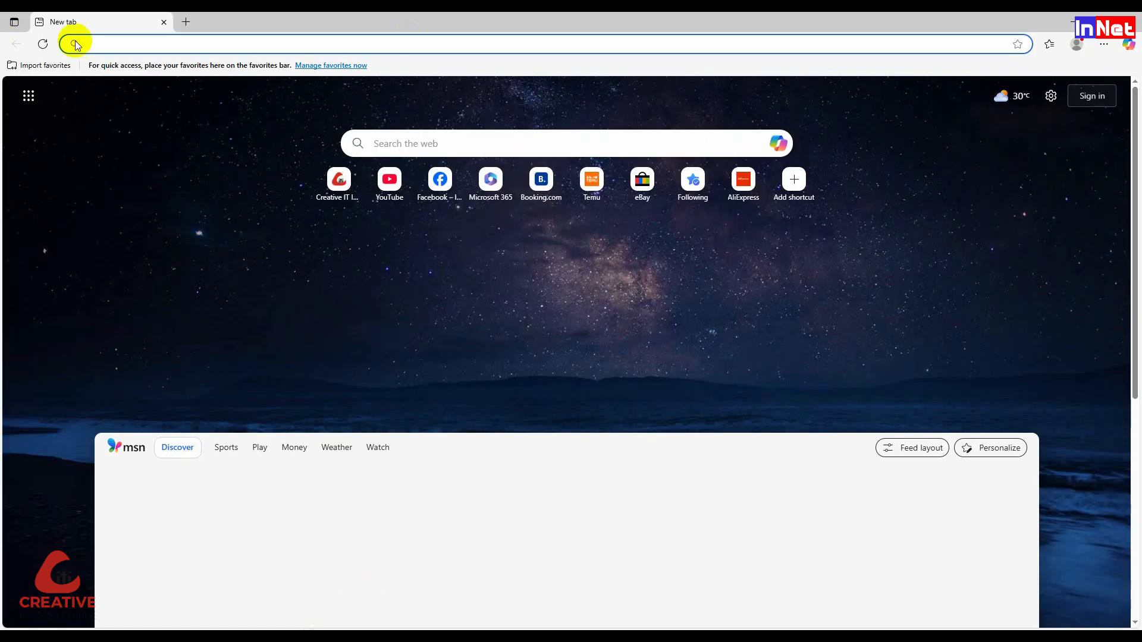
Load mdm2507.dmtmirpur.com in the new tab, then go to its /wp-admin page
click(109, 38)
text(as)
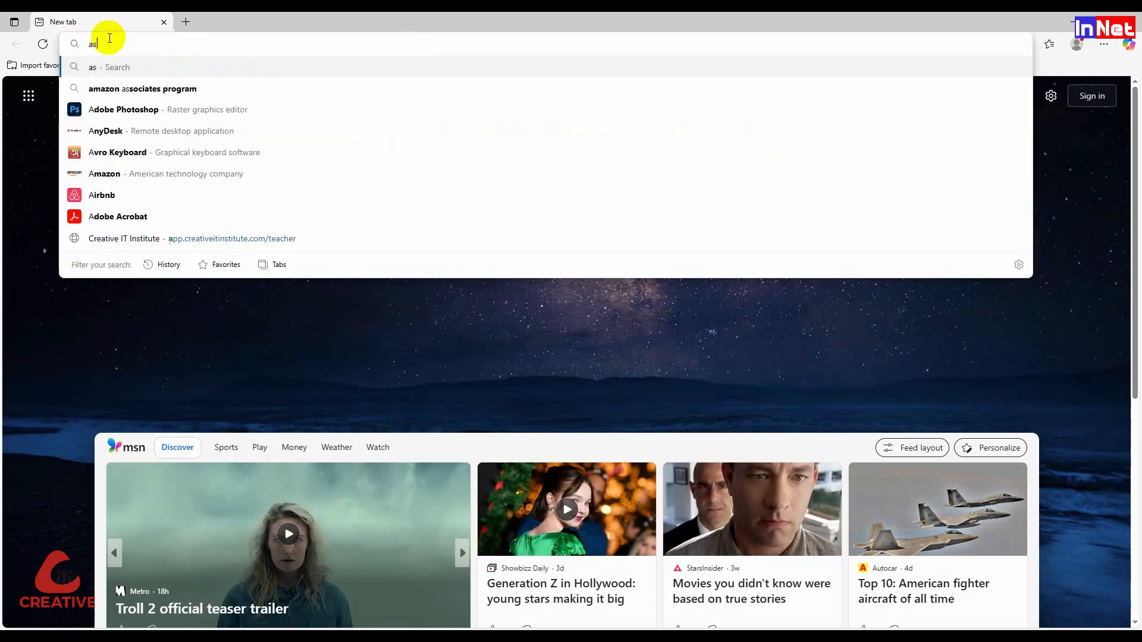
key(BackSpace)
key(BackSpace)
text(mdm)
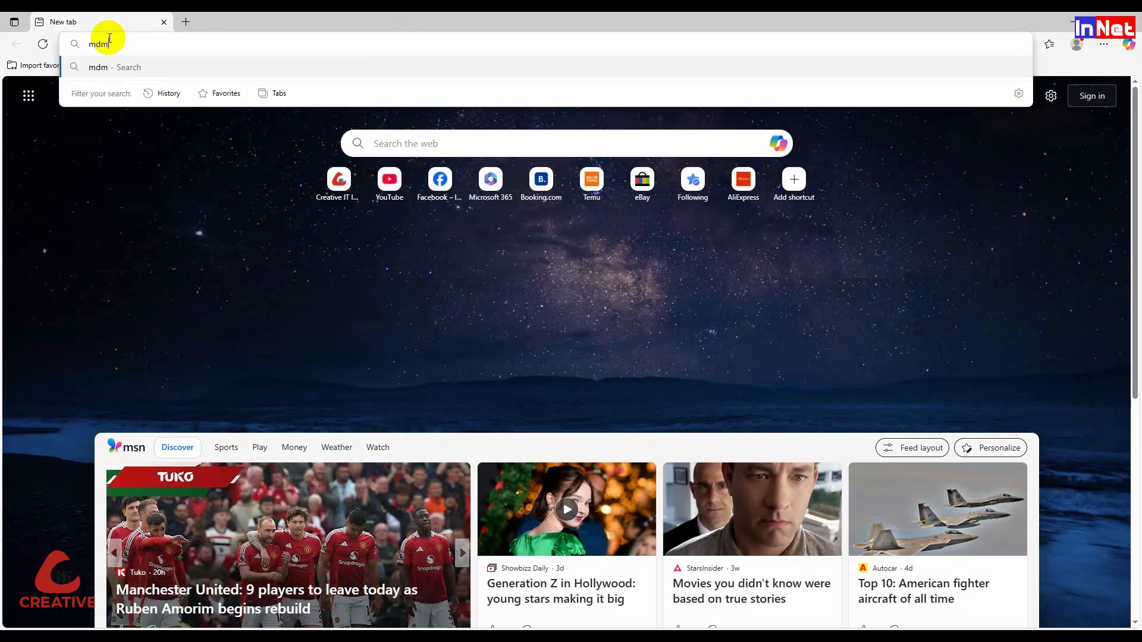
text(2507)
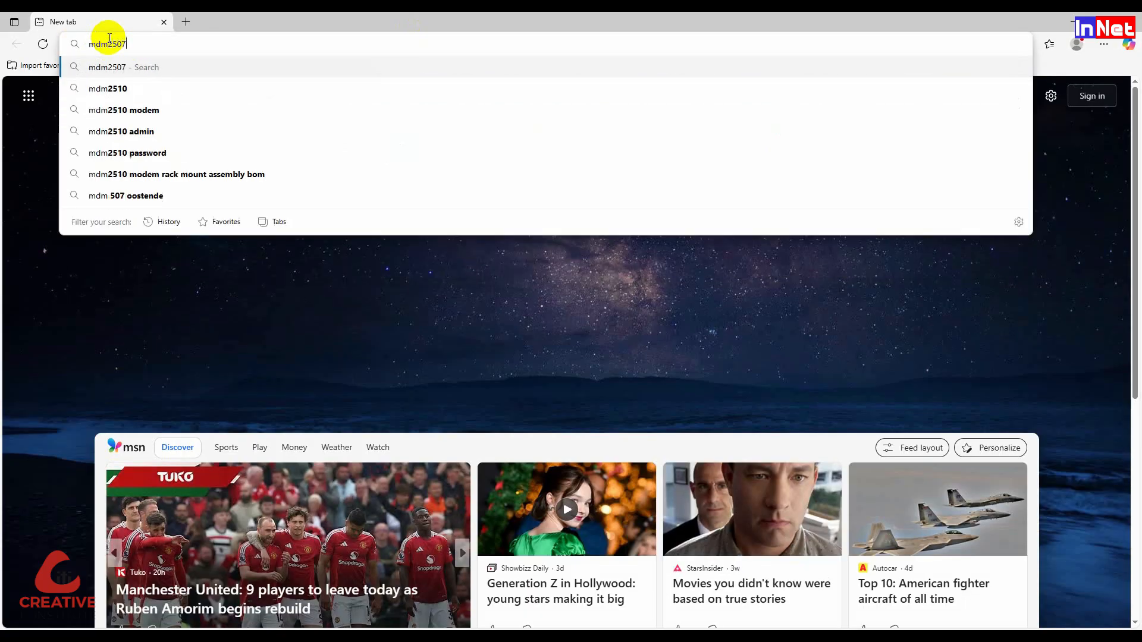
text(.dmtmirp)
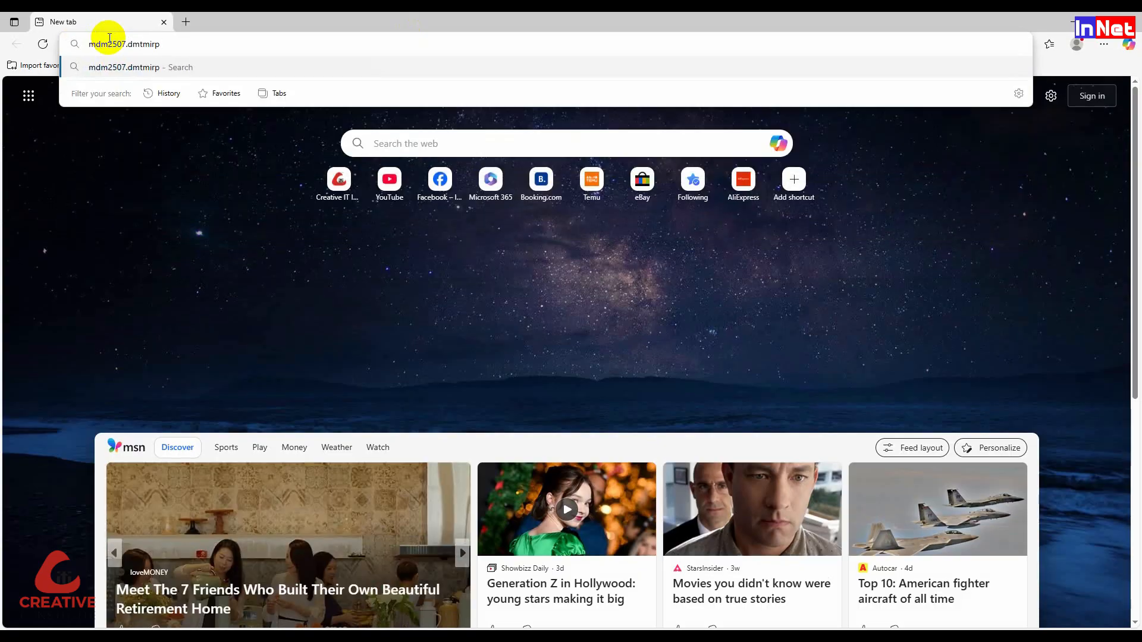
text(ur)
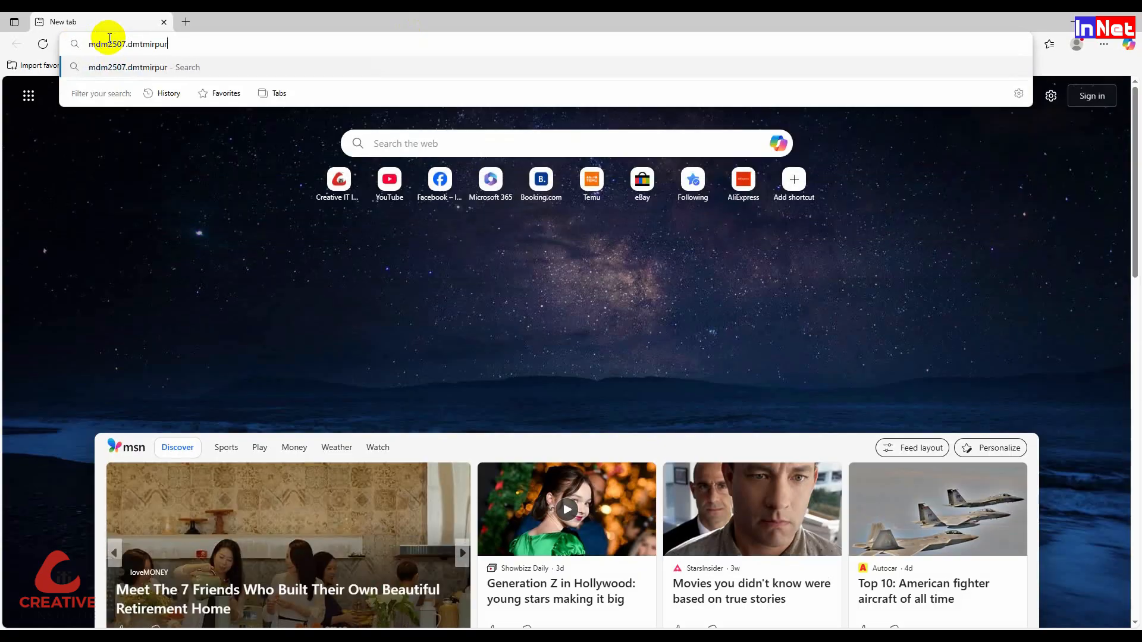
text(.com)
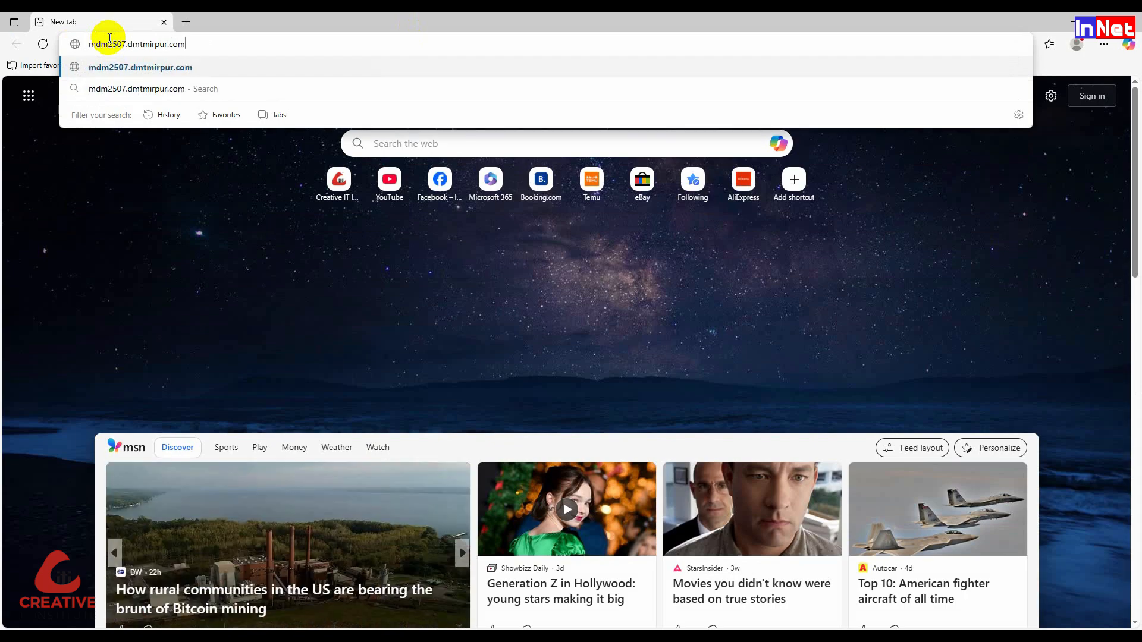
key(Return)
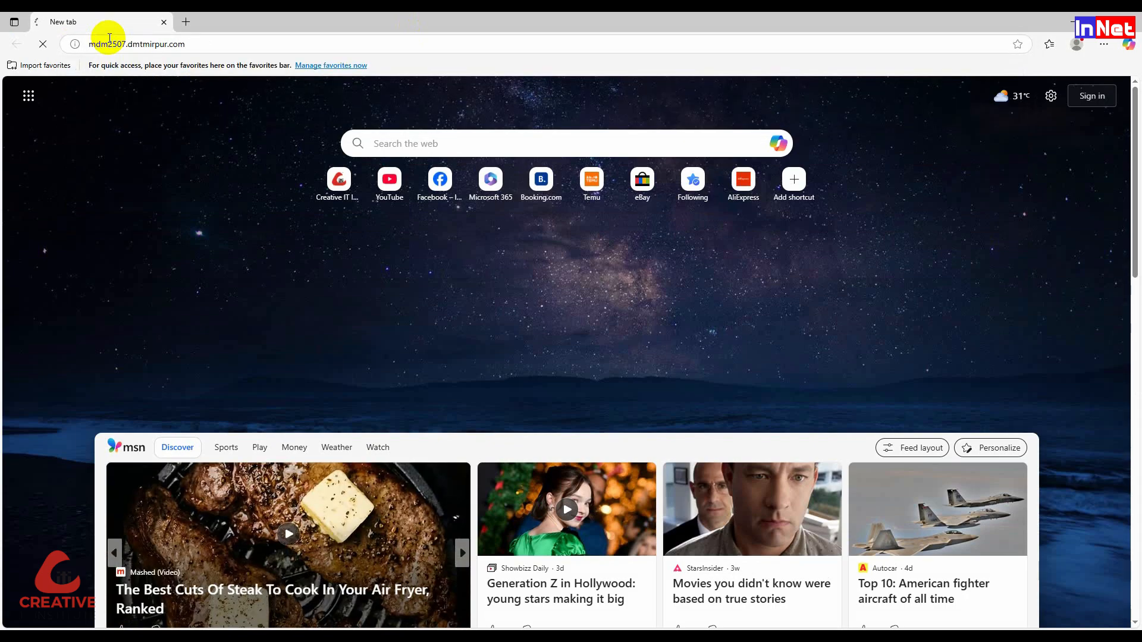
click(269, 46)
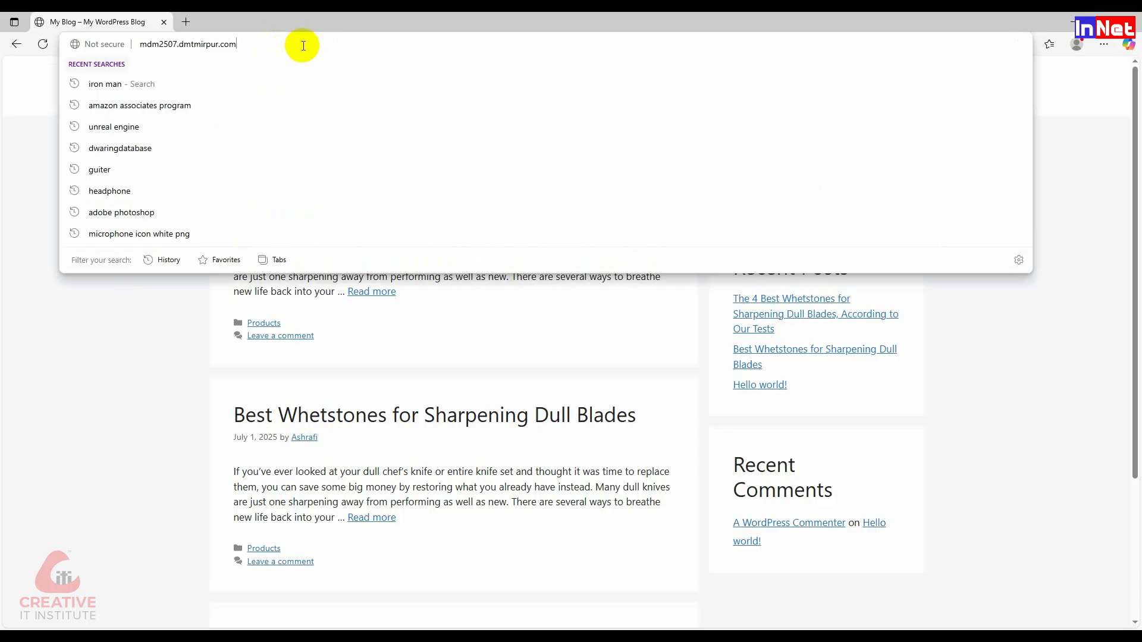
text(/wp)
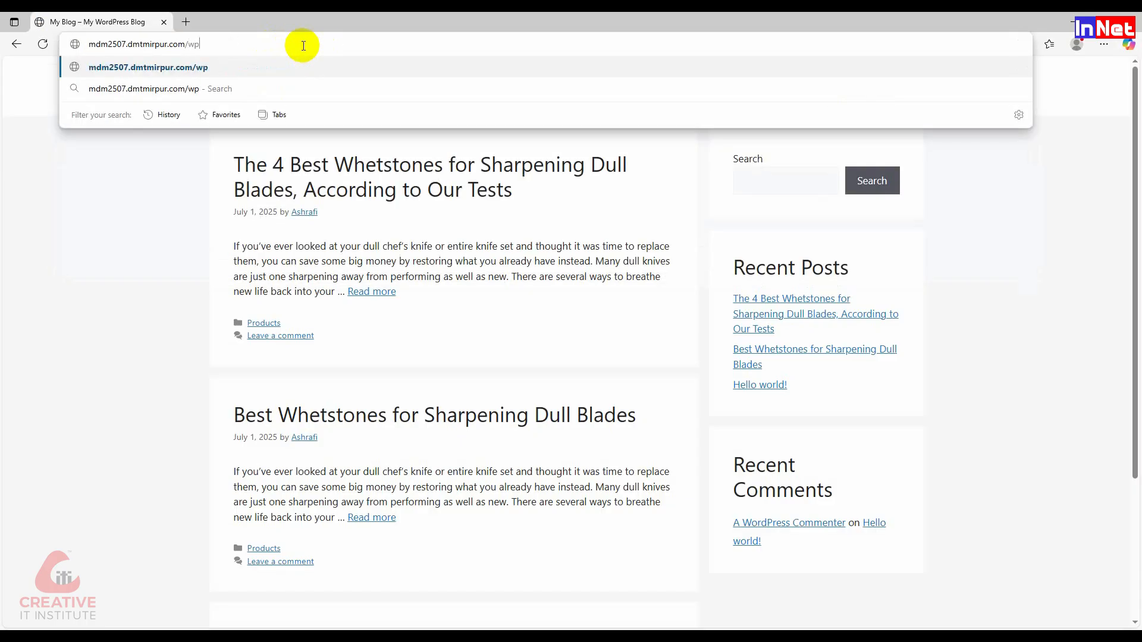
text(-admin)
key(Return)
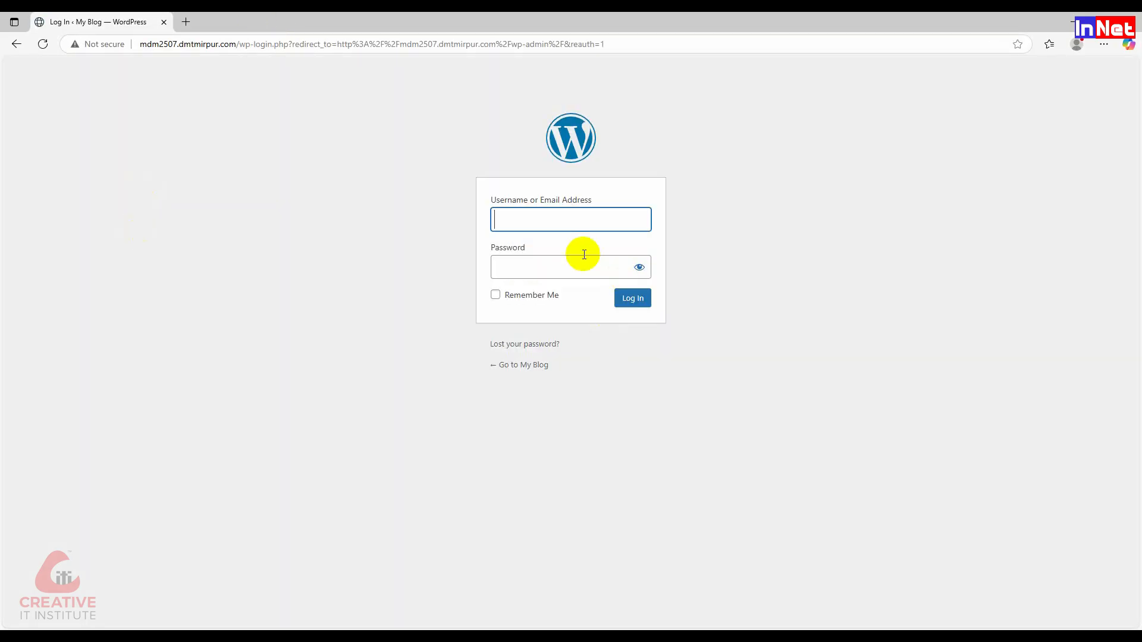
Log in to the WordPress admin with the account's username and password
click(544, 227)
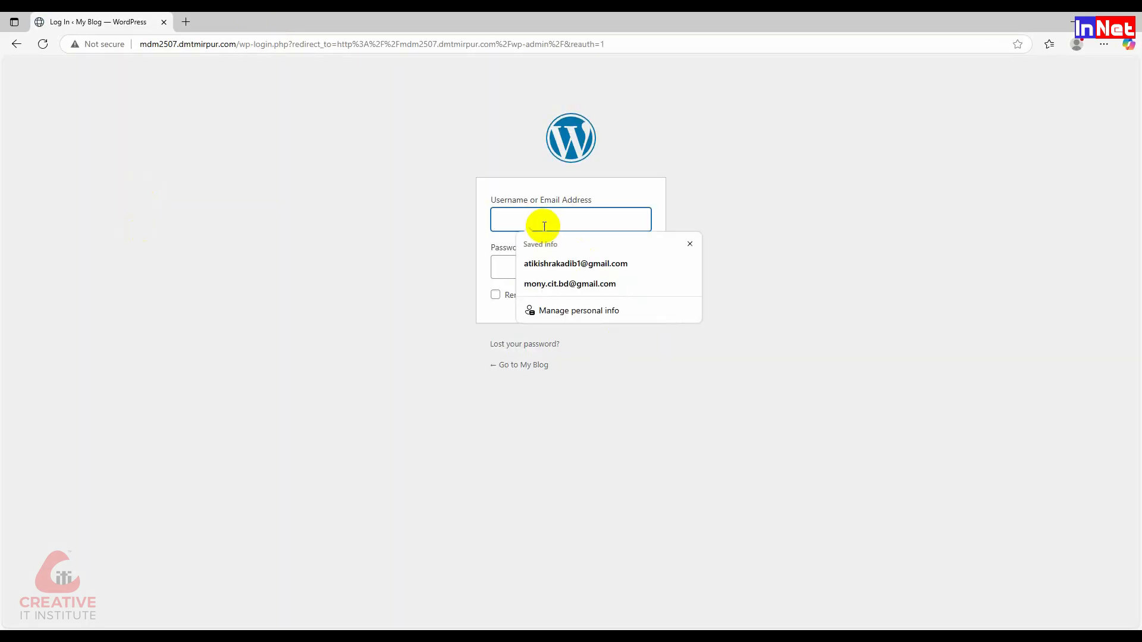
text(Ashrafi)
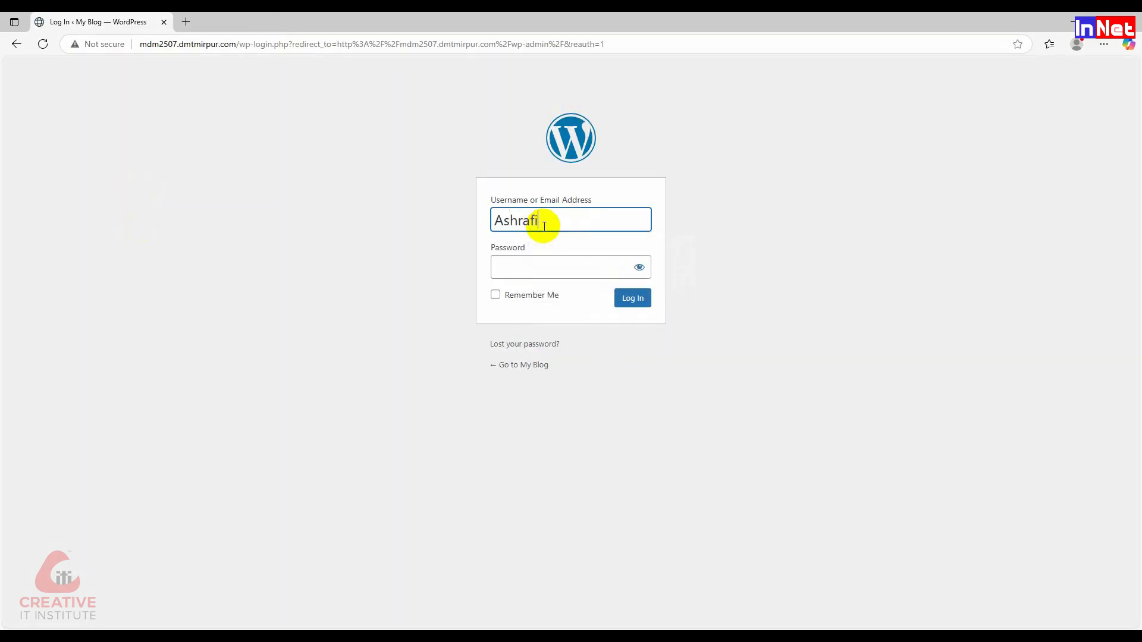
click(498, 267)
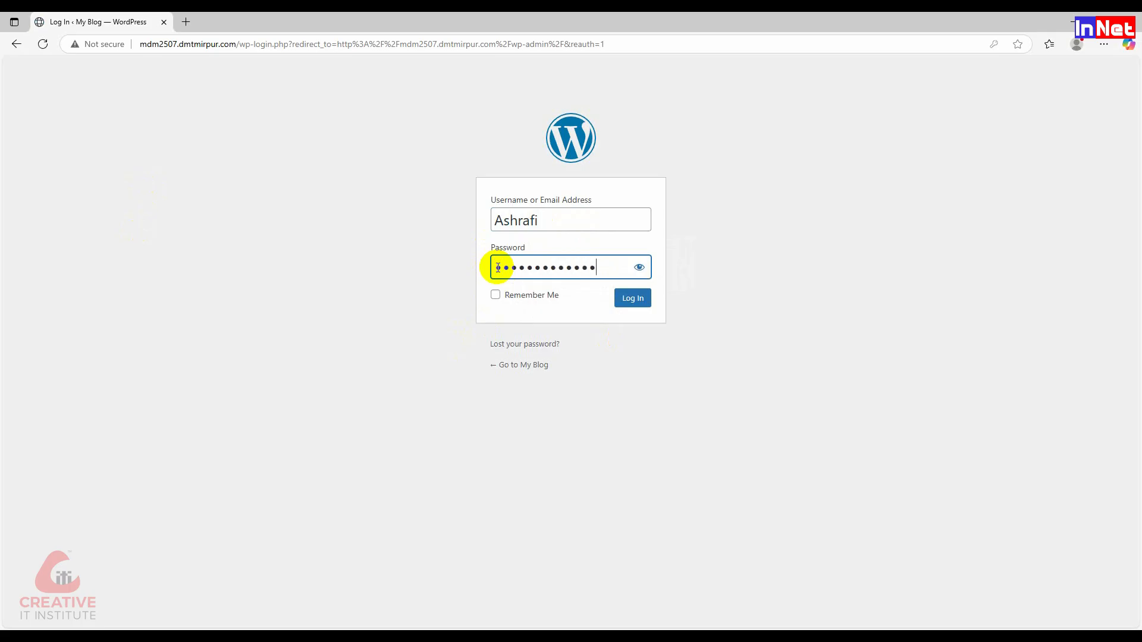
click(631, 300)
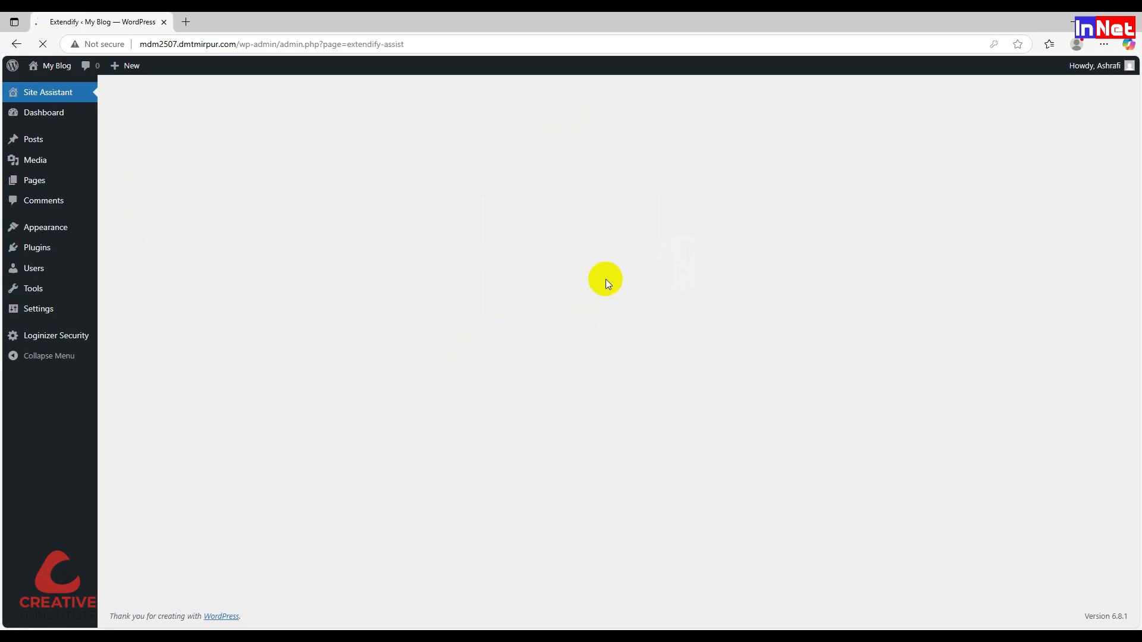
From Installed Plugins, open Akismet's settings and go to choose an Akismet plan
click(36, 246)
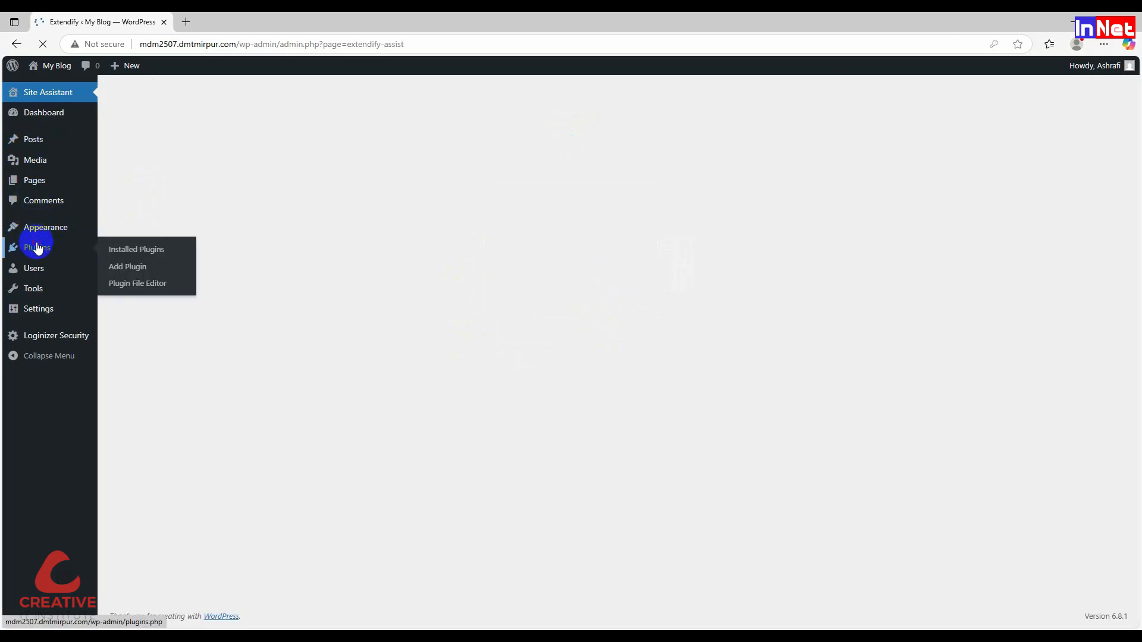
click(987, 198)
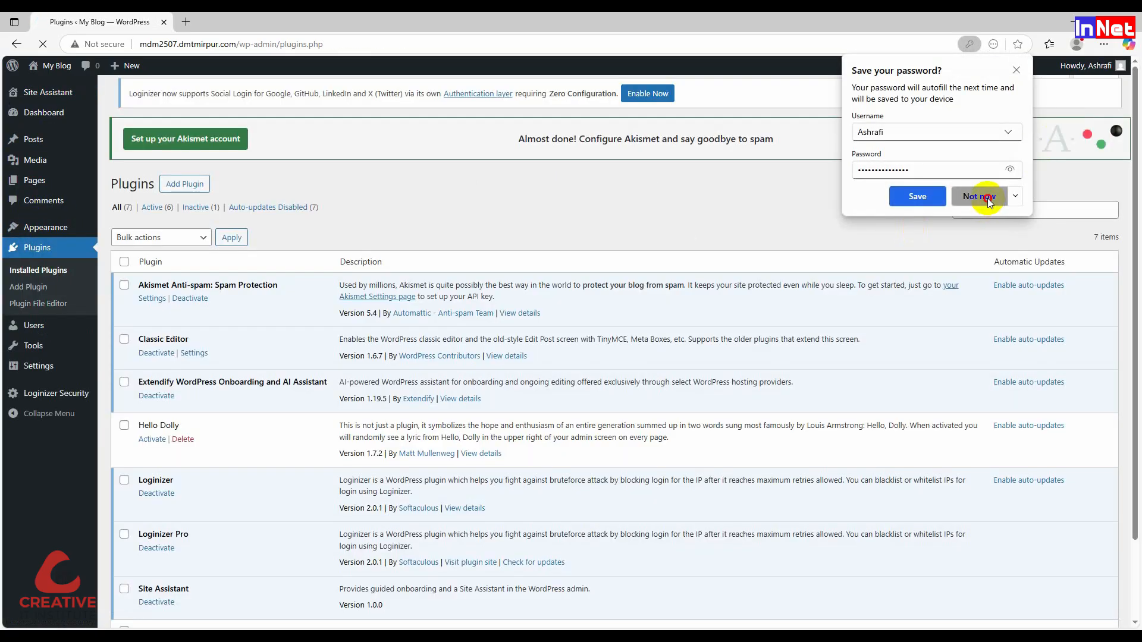
click(153, 306)
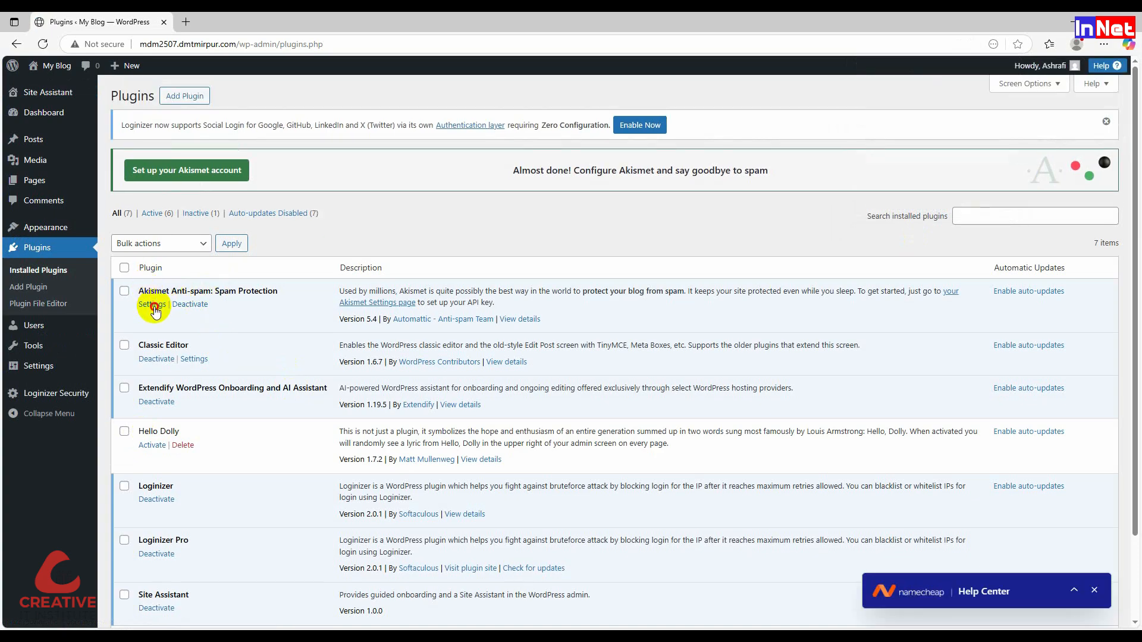
click(601, 302)
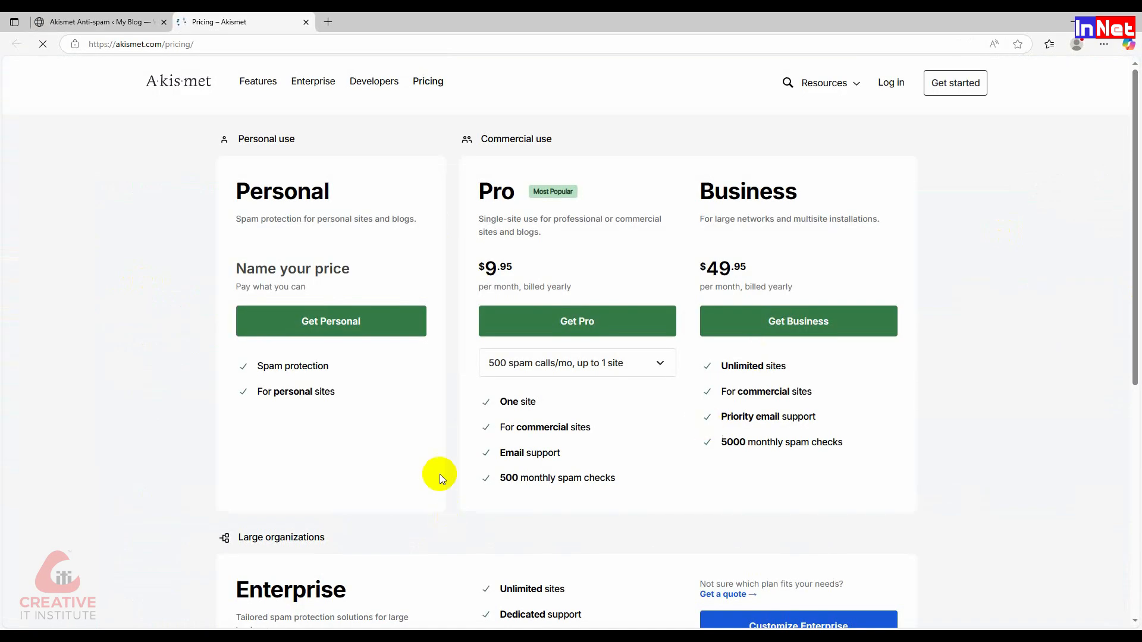
Pick the Personal plan, enter the billing e-mail, and choose Bangladesh as the country
click(326, 319)
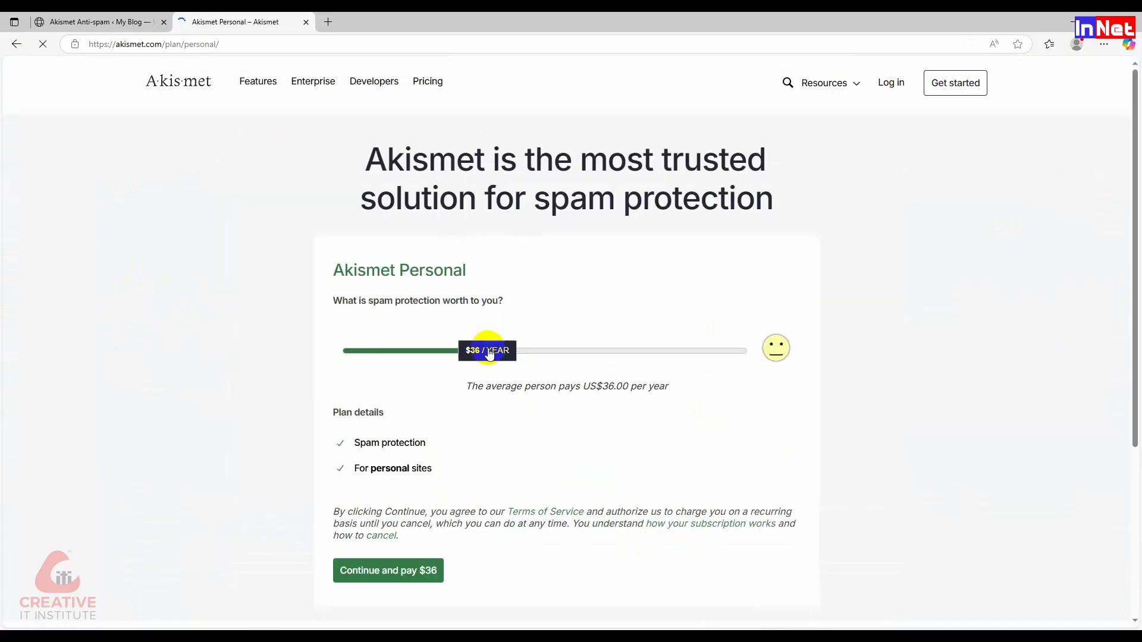
scroll(483, 528, down, 2)
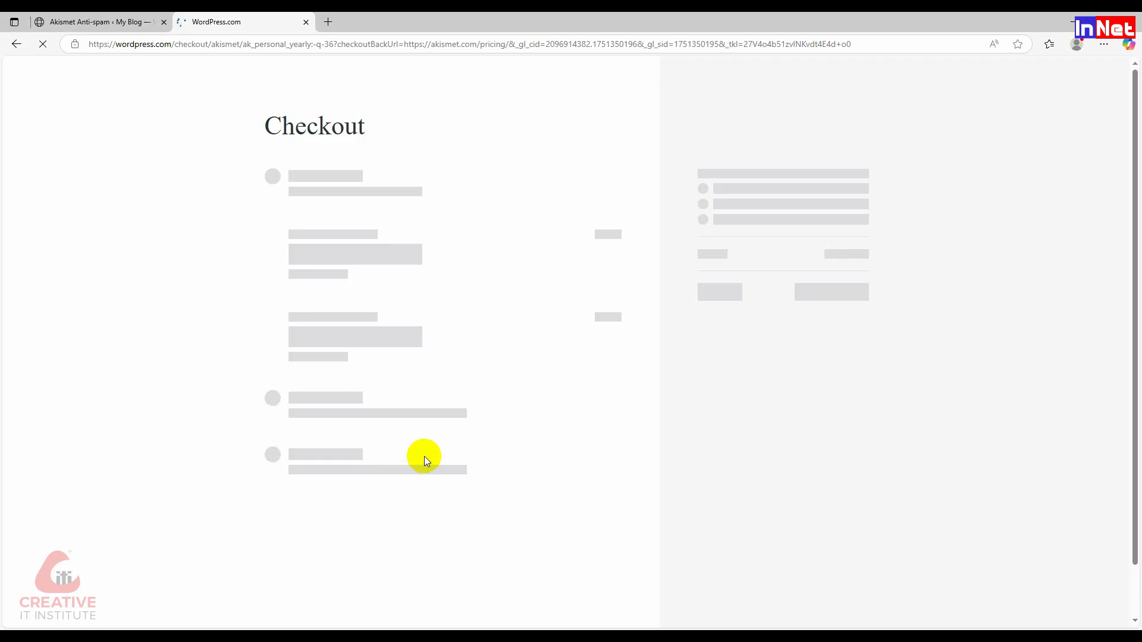
click(354, 357)
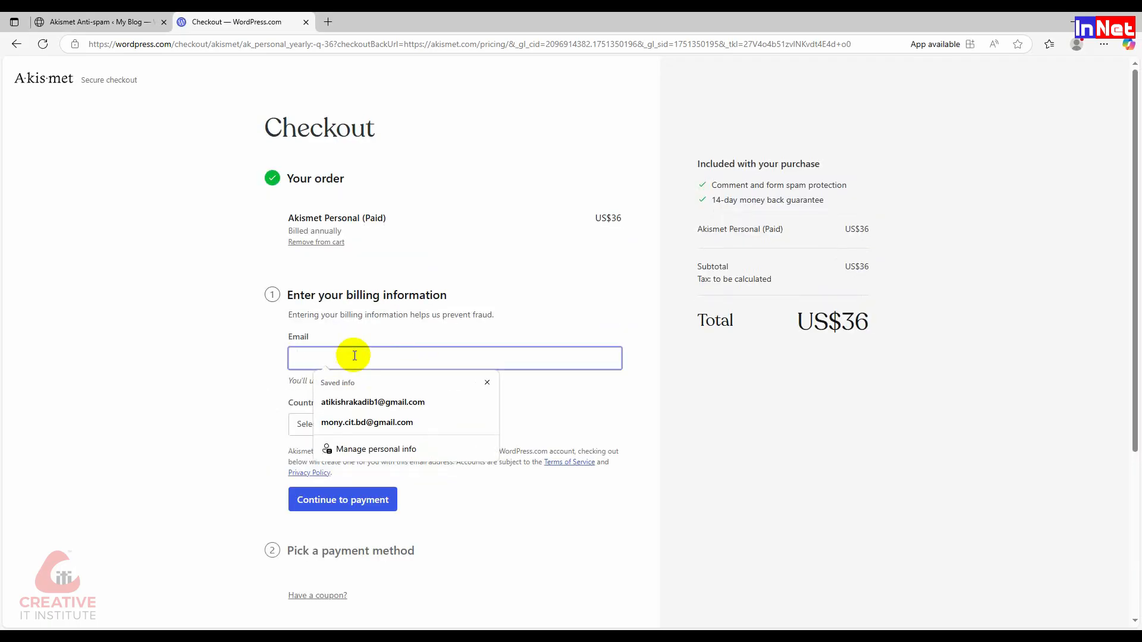
text(abc)
key(BackSpace)
key(BackSpace)
key(BackSpace)
text(mdm)
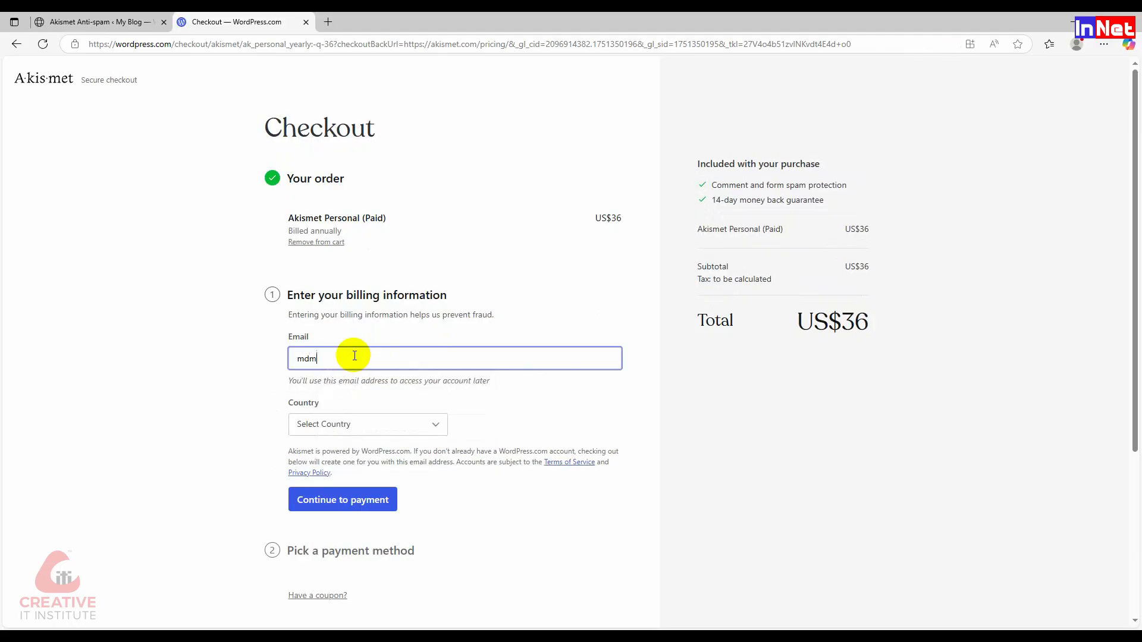
text(m)
text(@gm)
key(BackSpace)
click(344, 424)
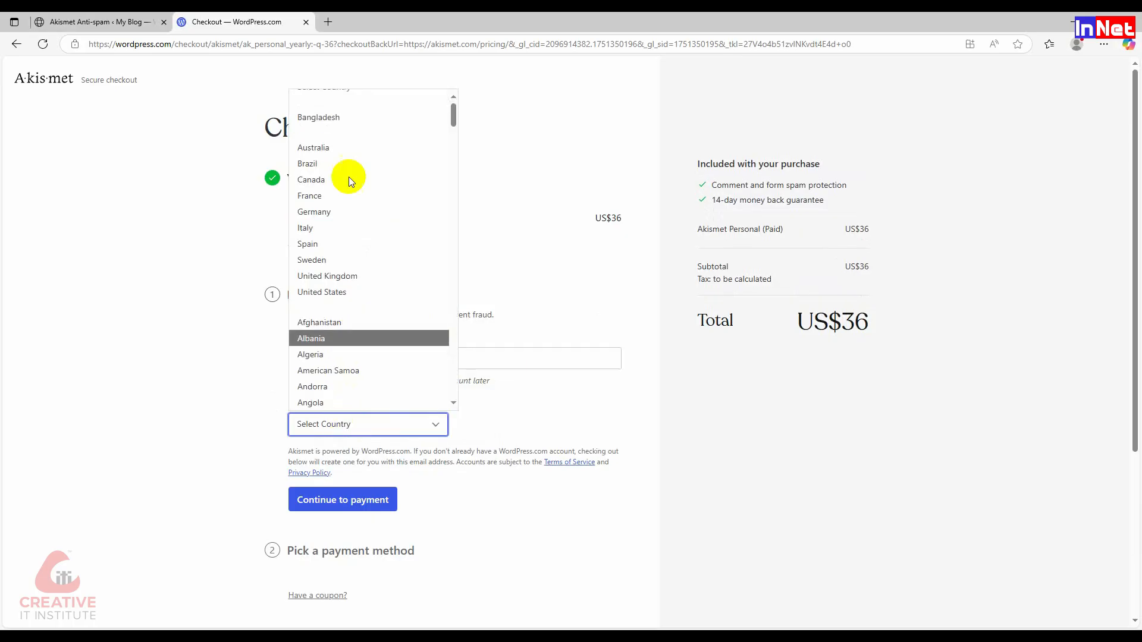
click(337, 117)
Fill in the postal code and continue to payment for the US$36 Personal plan
click(338, 498)
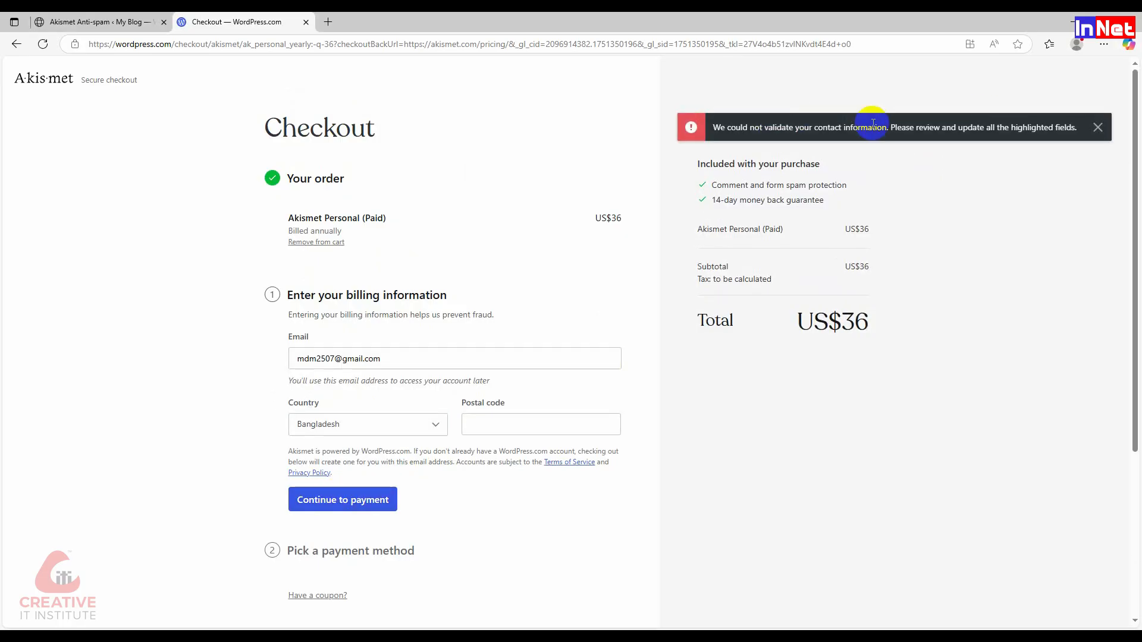
scroll(611, 329, down, 2)
scroll(369, 497, up, 2)
click(504, 428)
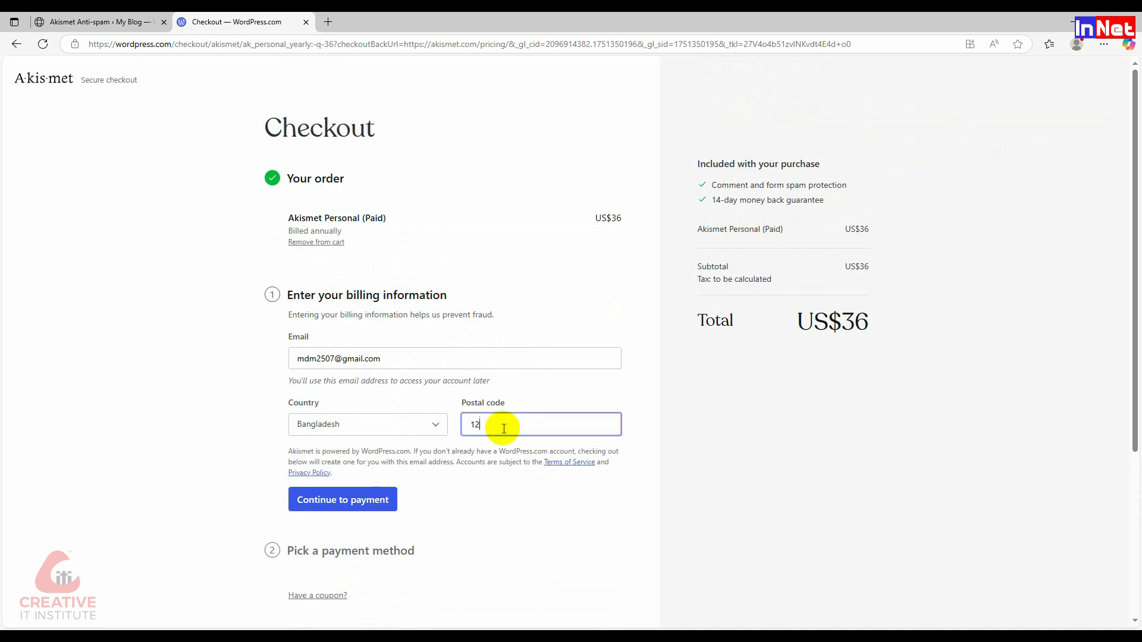
click(366, 506)
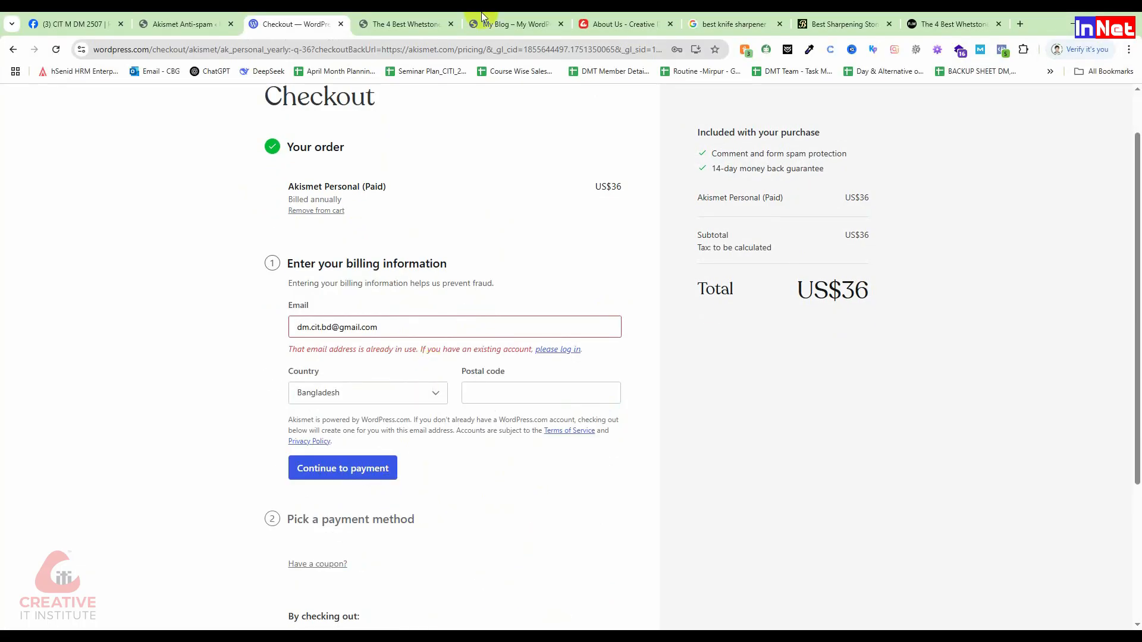
click(581, 392)
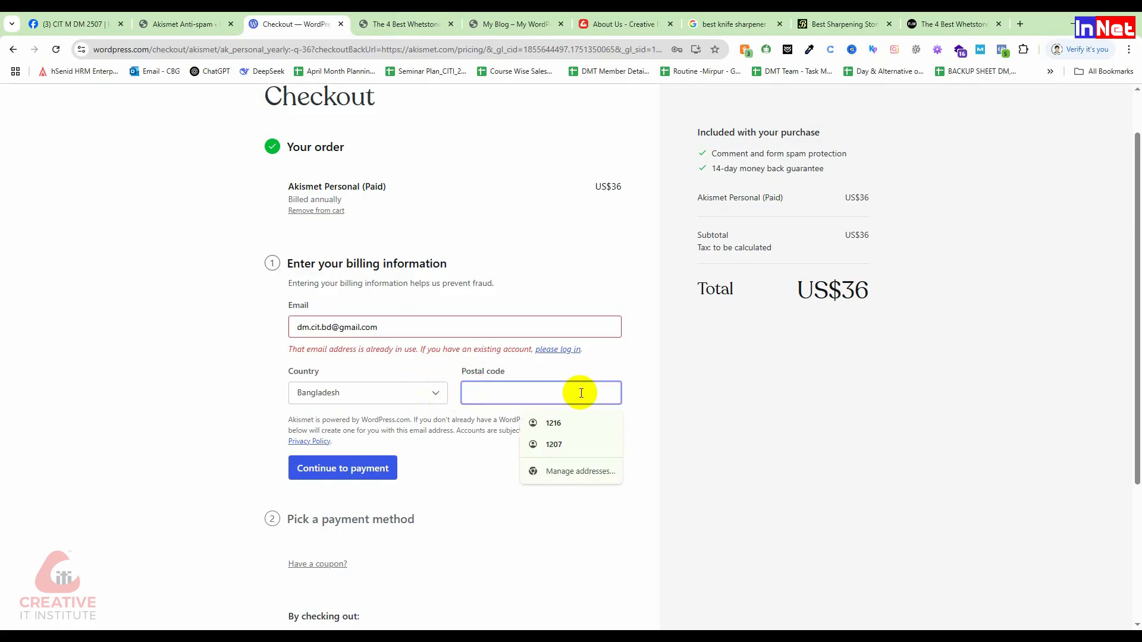
text(12316)
drag(514, 398, 438, 397)
text(1216)
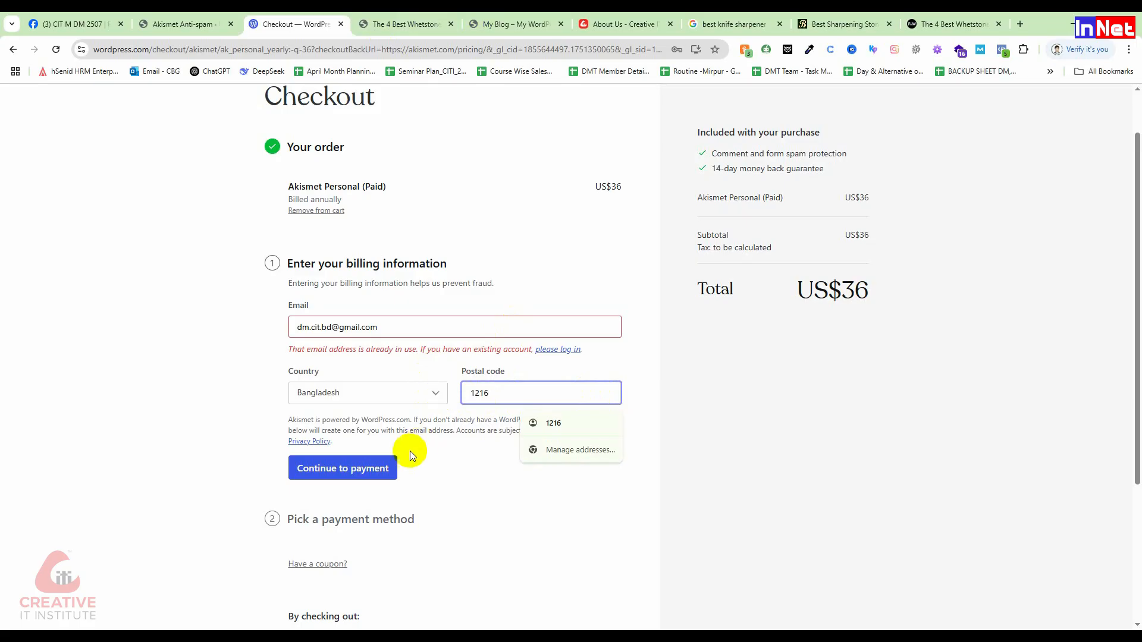
click(383, 469)
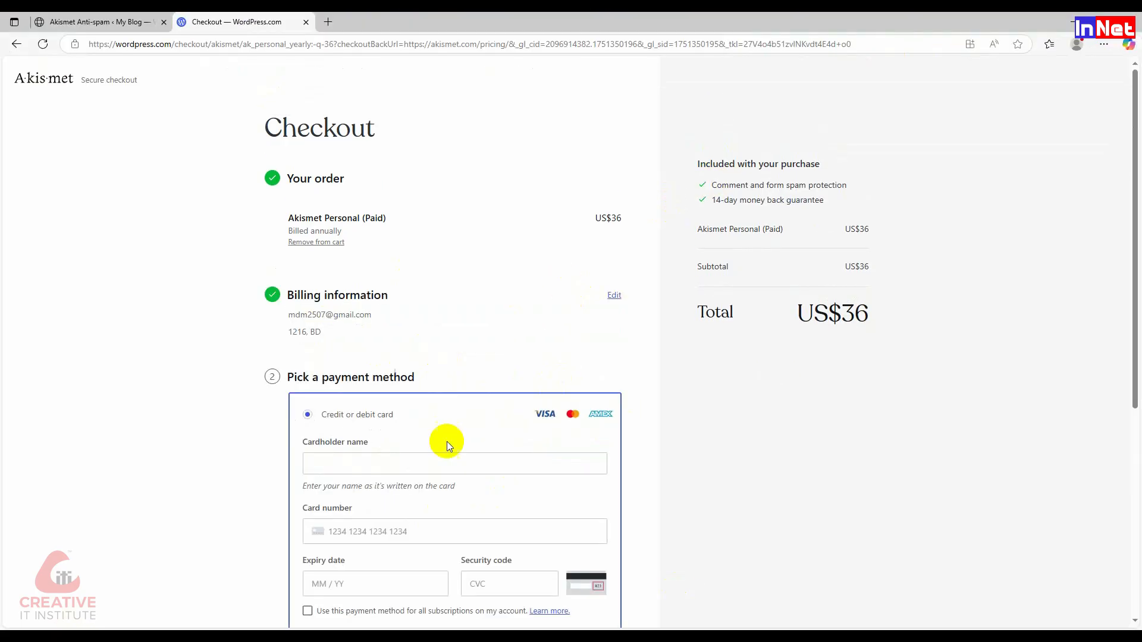
scroll(447, 446, down, 2)
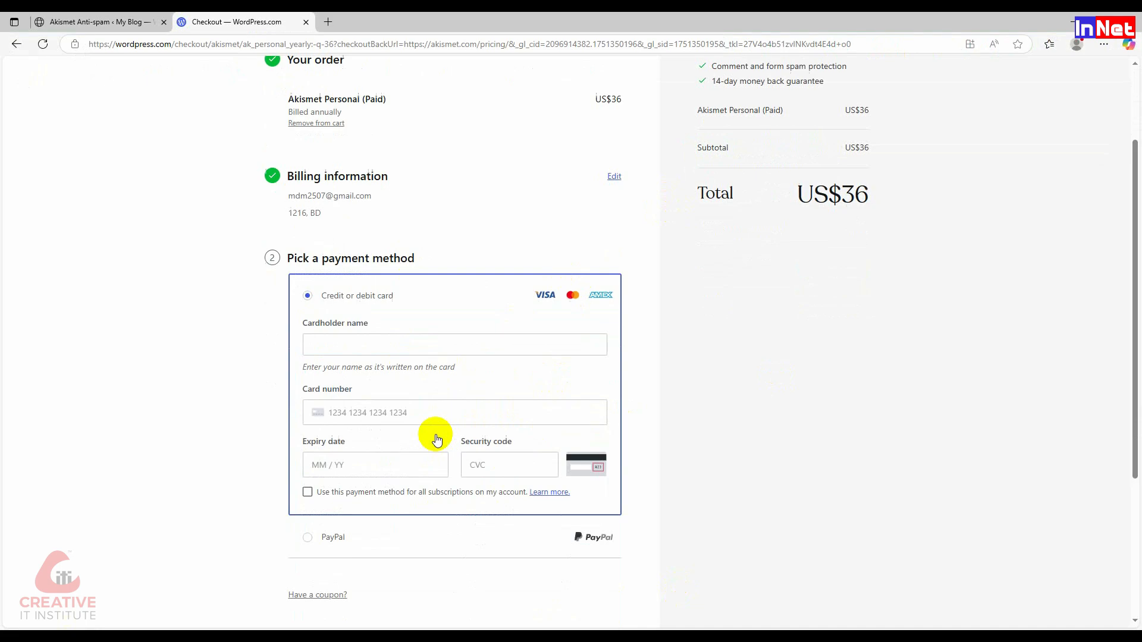
click(359, 346)
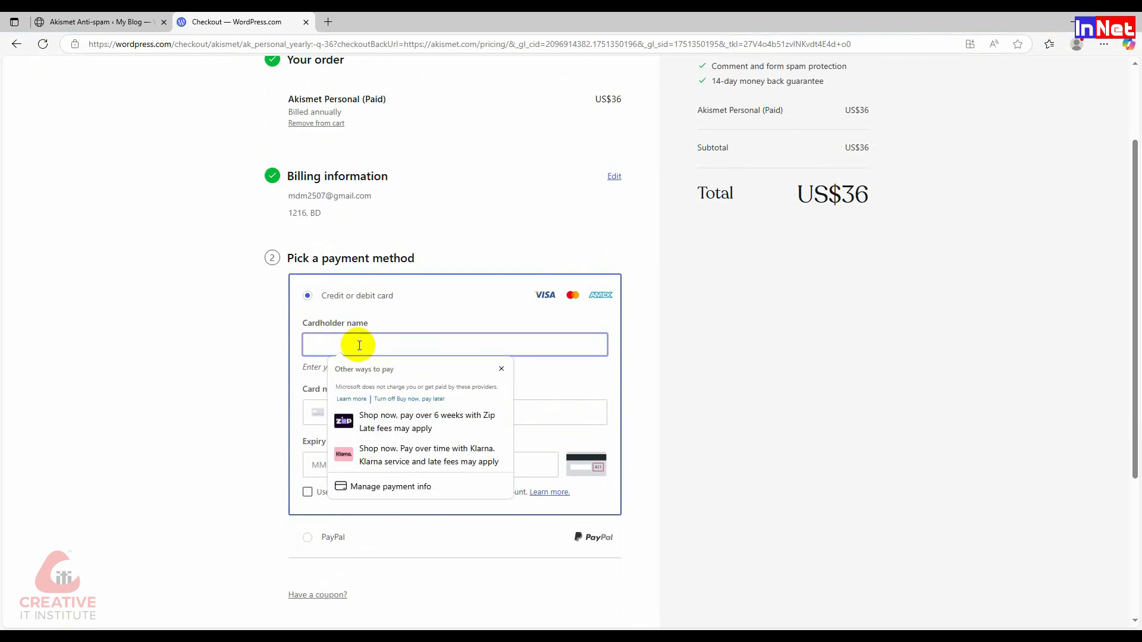
click(248, 319)
scroll(290, 294, up, 2)
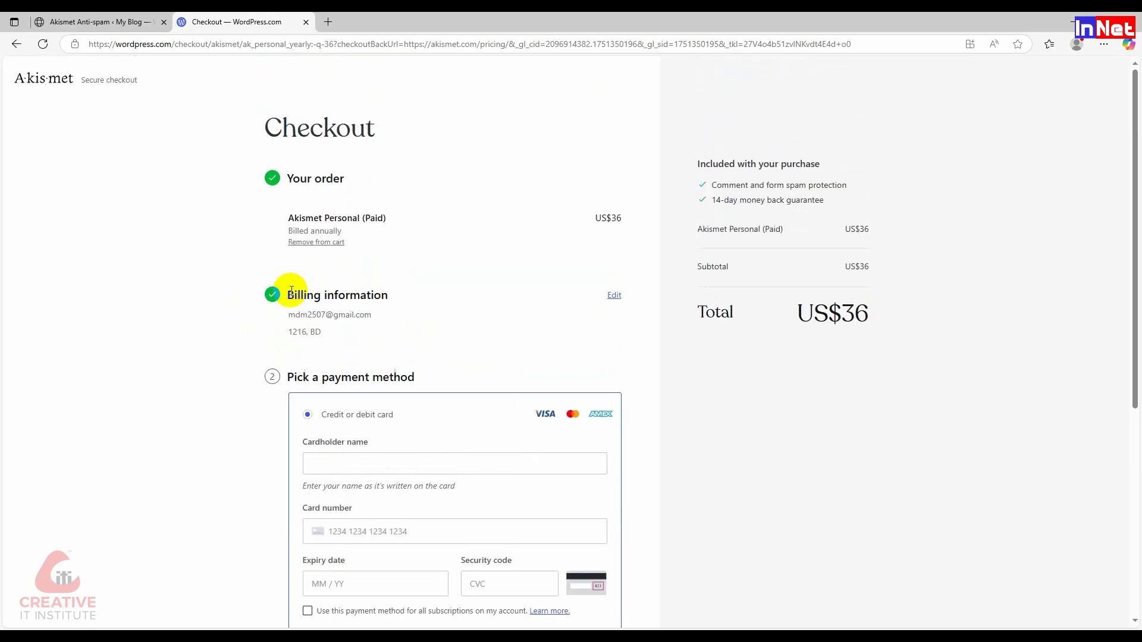
scroll(290, 289, down, 6)
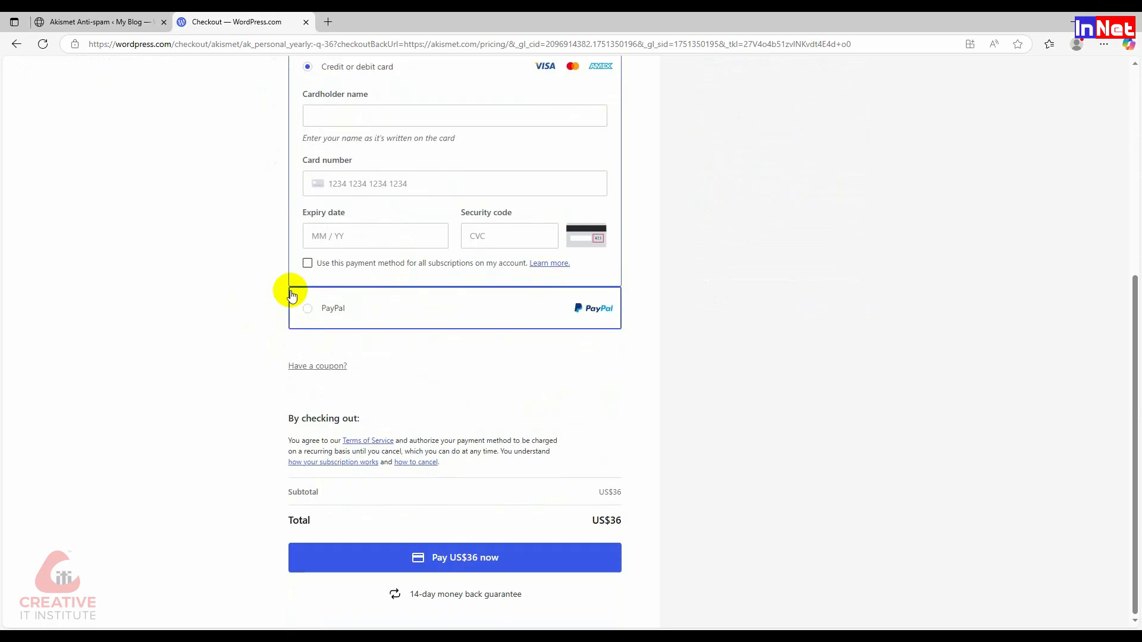
scroll(312, 312, up, 6)
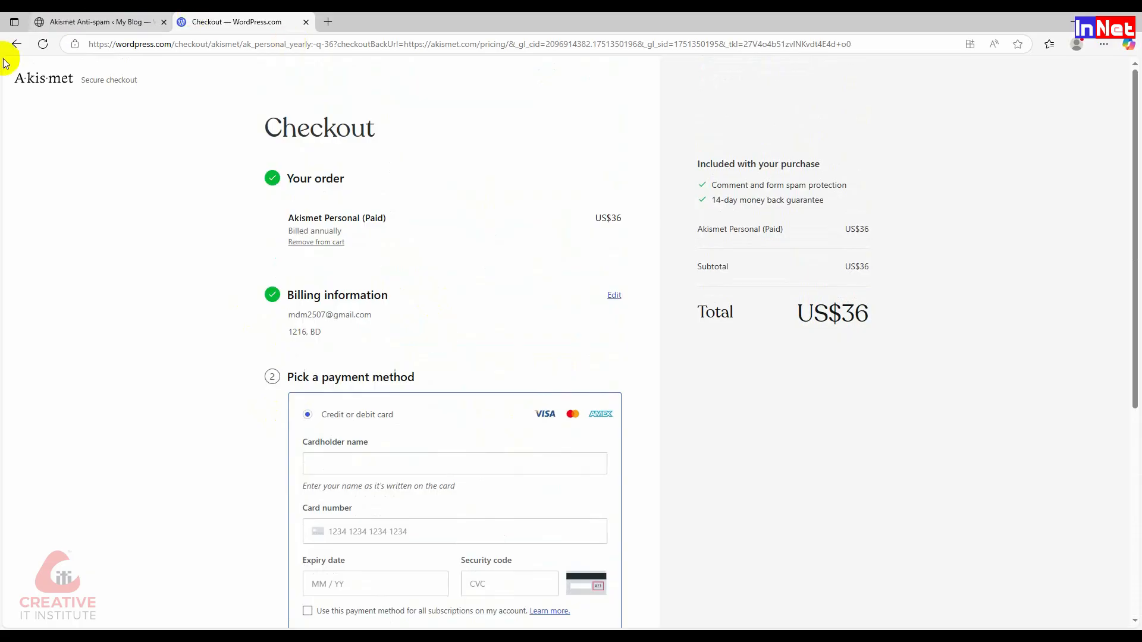
Set the Personal plan price to $0/year, accept the non-commercial conditions, and continue
click(16, 43)
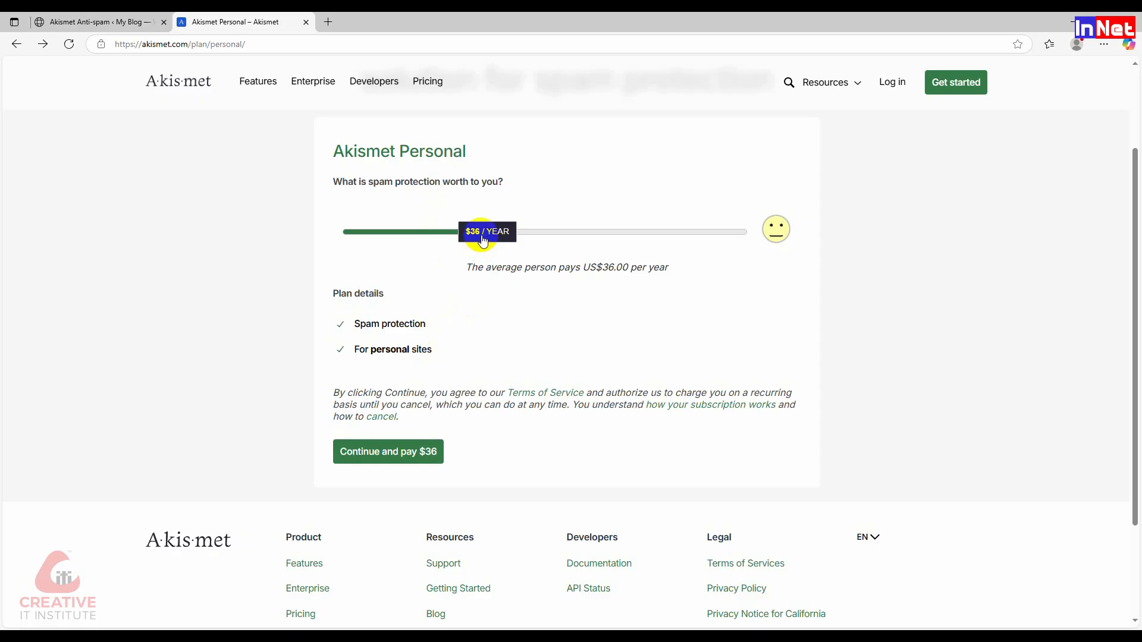
drag(483, 240, 303, 230)
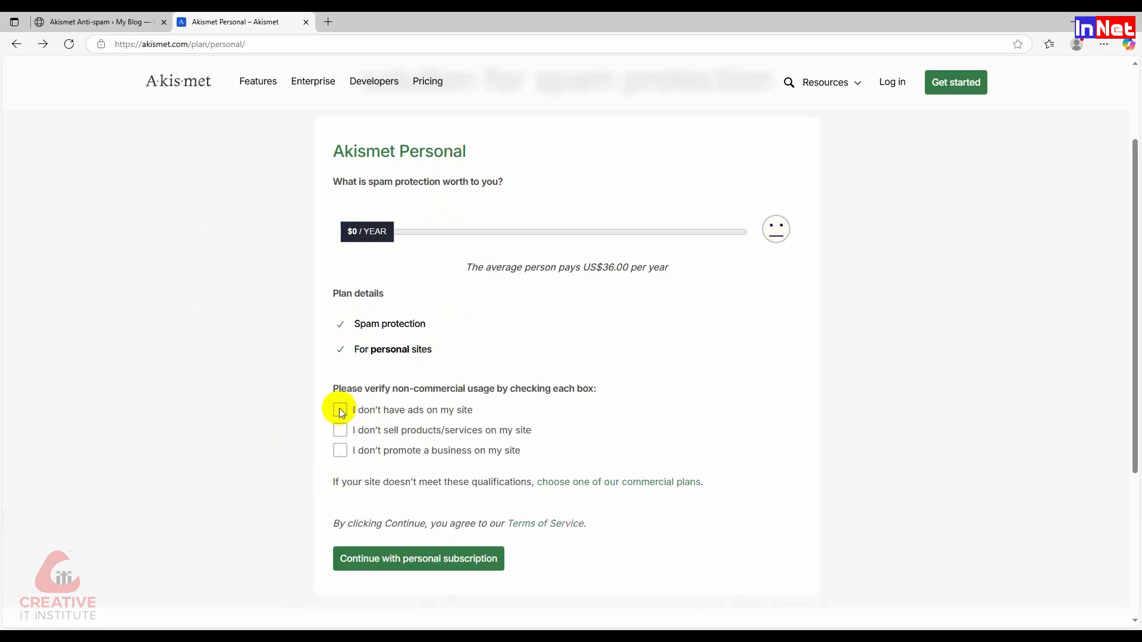
click(346, 433)
click(344, 451)
click(377, 557)
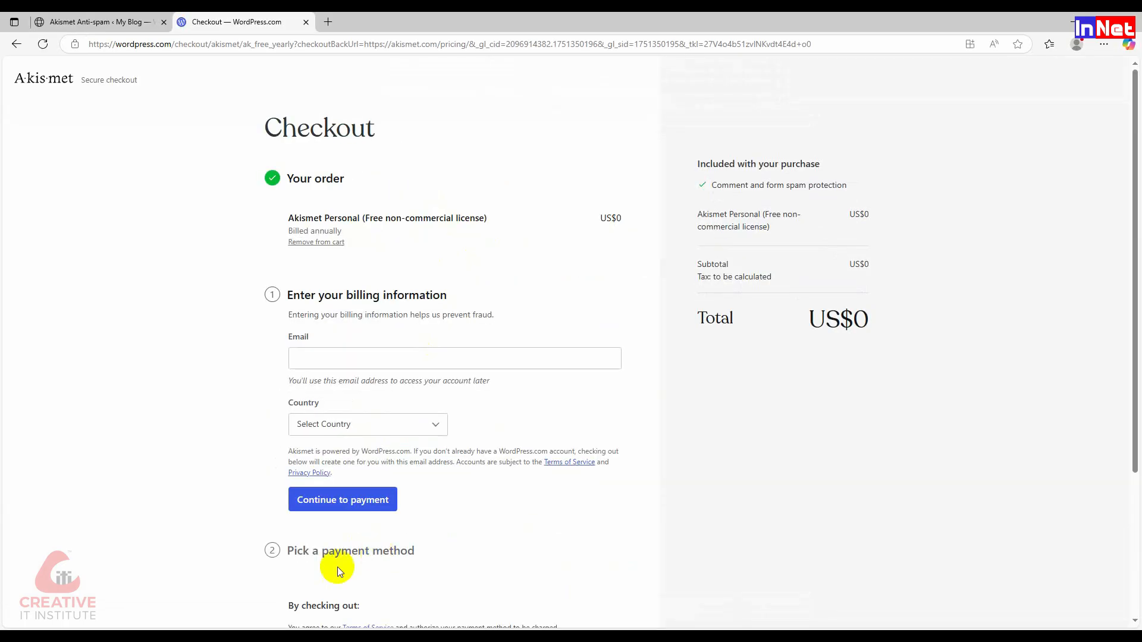
Autofill the billing e-mail, choose Bangladesh as the country, and continue to payment
click(344, 362)
click(342, 402)
click(357, 424)
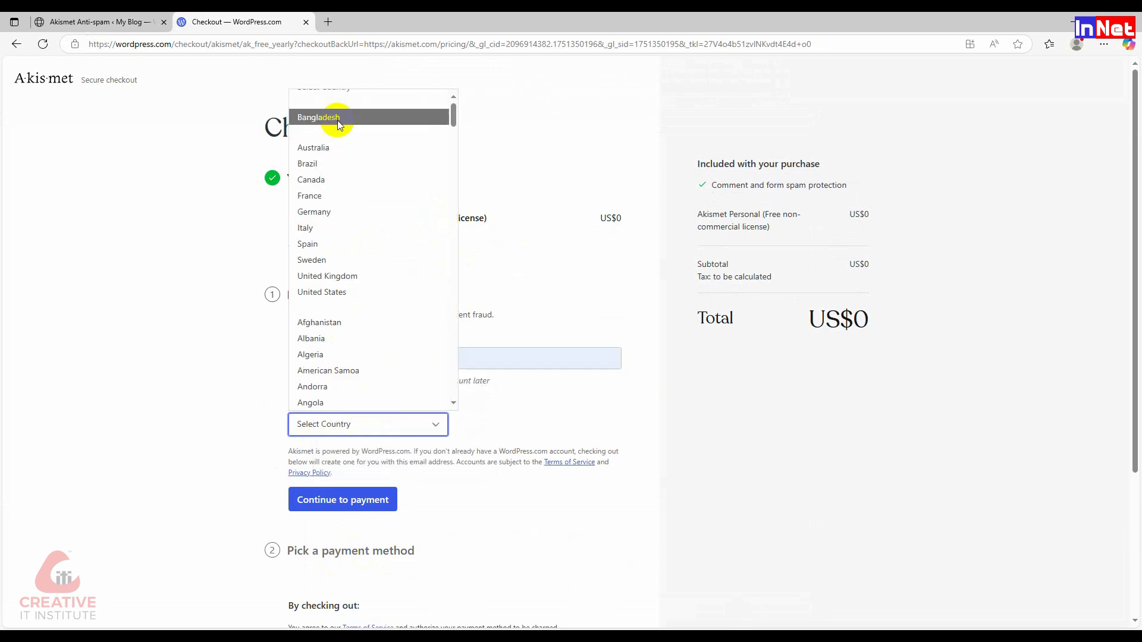
click(309, 117)
click(389, 499)
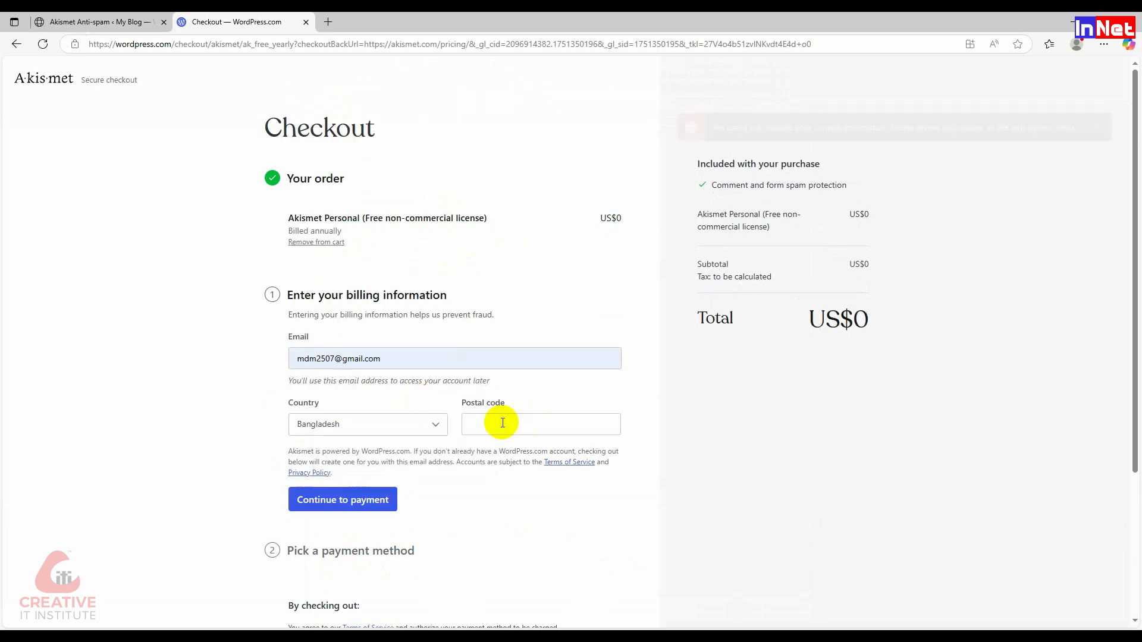
Add postal code 1216 and complete the free US$0 Personal licence checkout
click(509, 425)
click(503, 468)
click(365, 498)
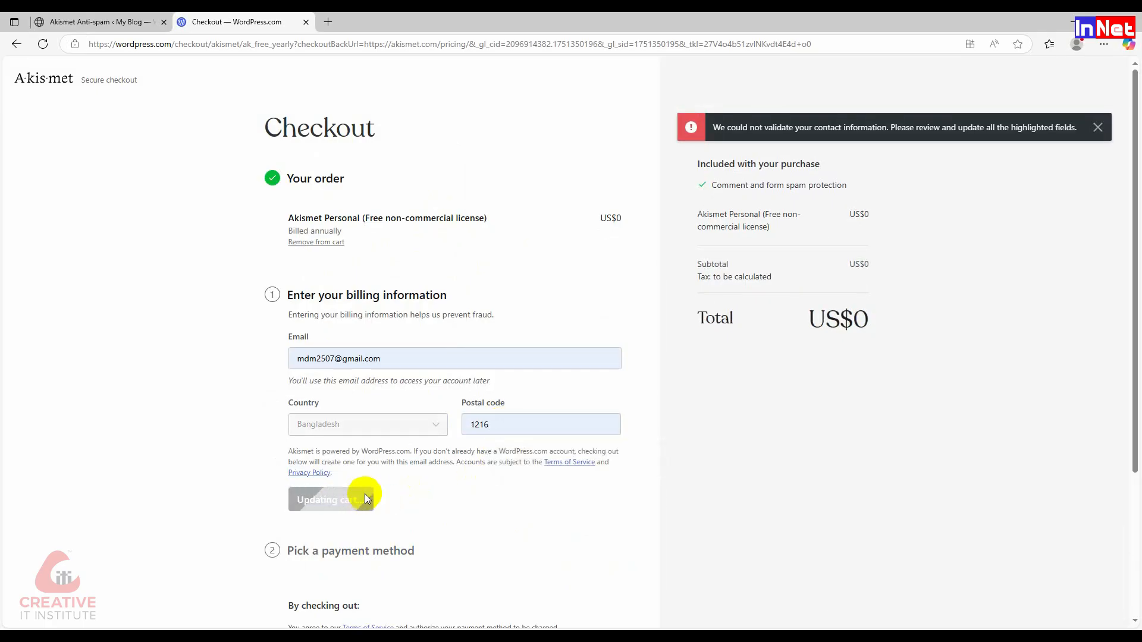
scroll(393, 440, down, 1)
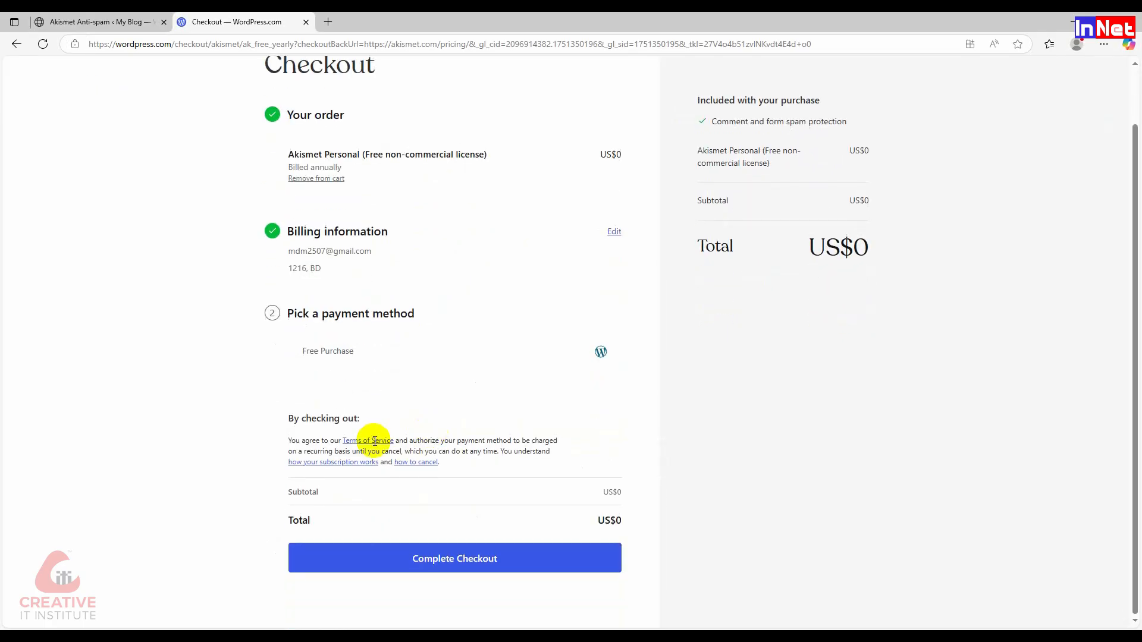
click(488, 546)
drag(593, 545, 655, 531)
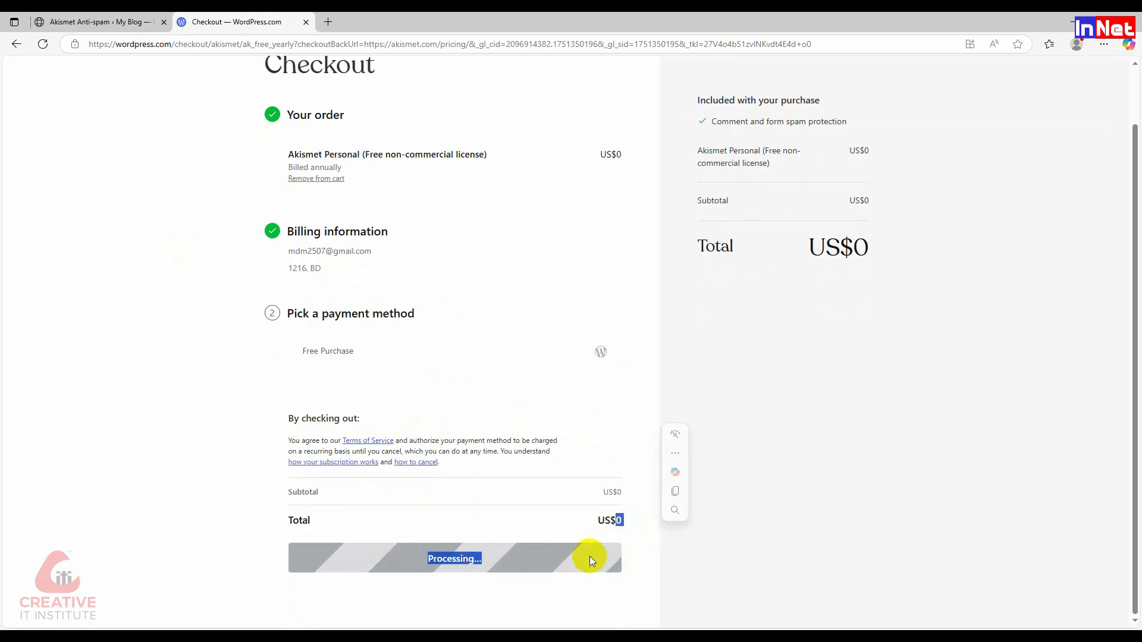
click(580, 534)
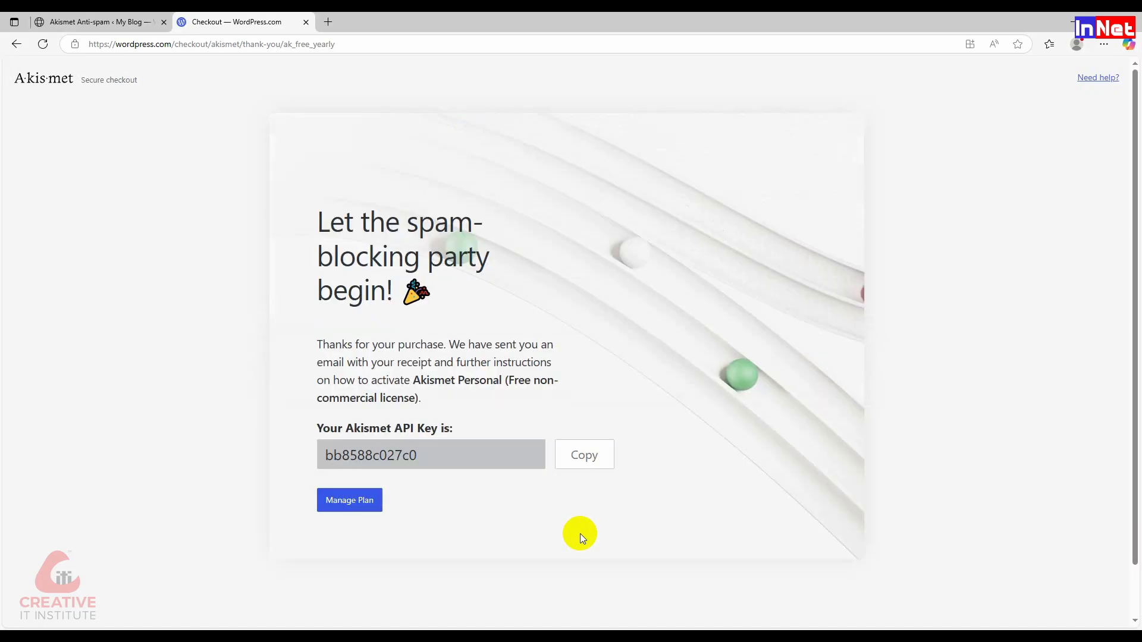
Copy the new Akismet API key, then close and reopen the Akismet Anti-spam page
drag(441, 457, 275, 441)
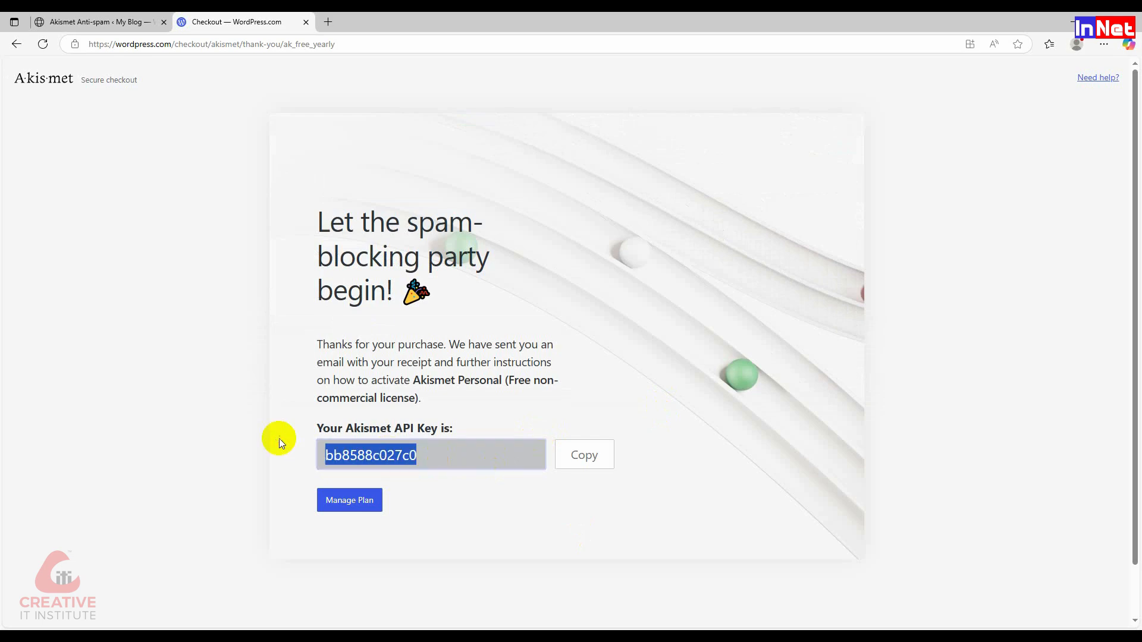
click(591, 462)
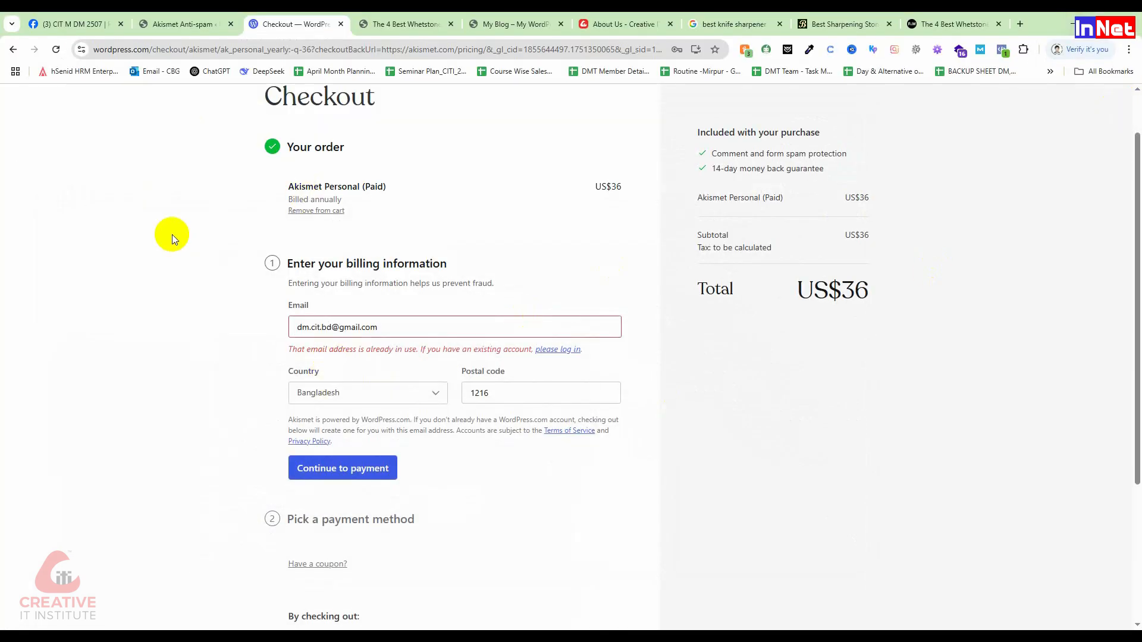
click(231, 23)
key(ctrl+shift+t)
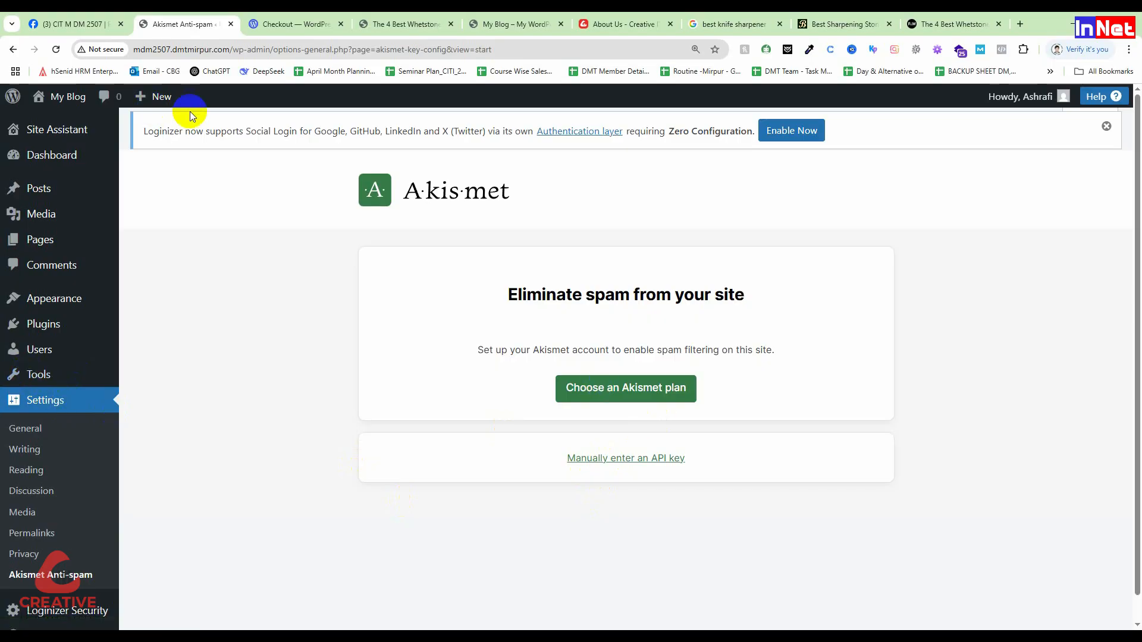
Paste the copied API key into the manual key field and connect Akismet
click(643, 459)
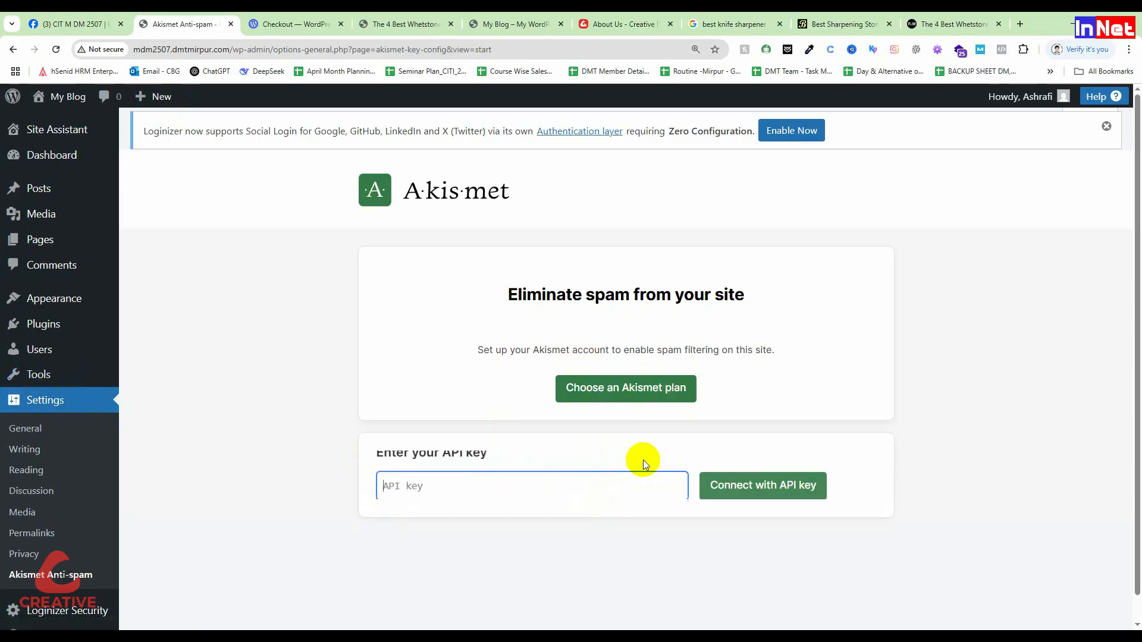
click(490, 492)
key(ctrl+v)
click(854, 491)
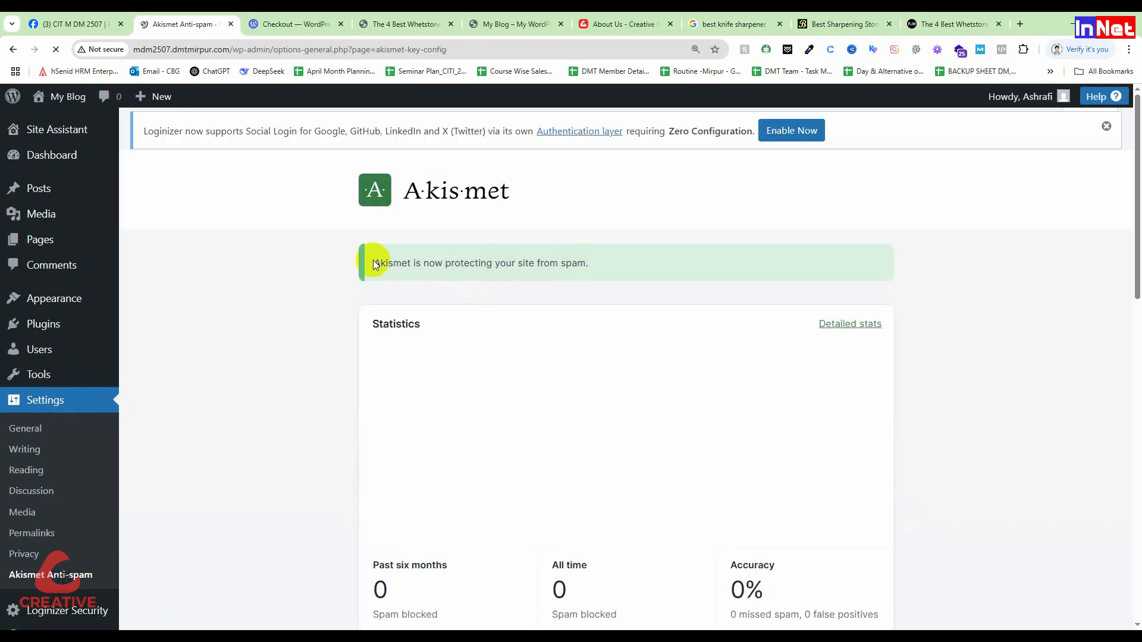
Highlight the notice confirming Akismet protects the site, then return to the Facebook group post
drag(400, 267, 596, 278)
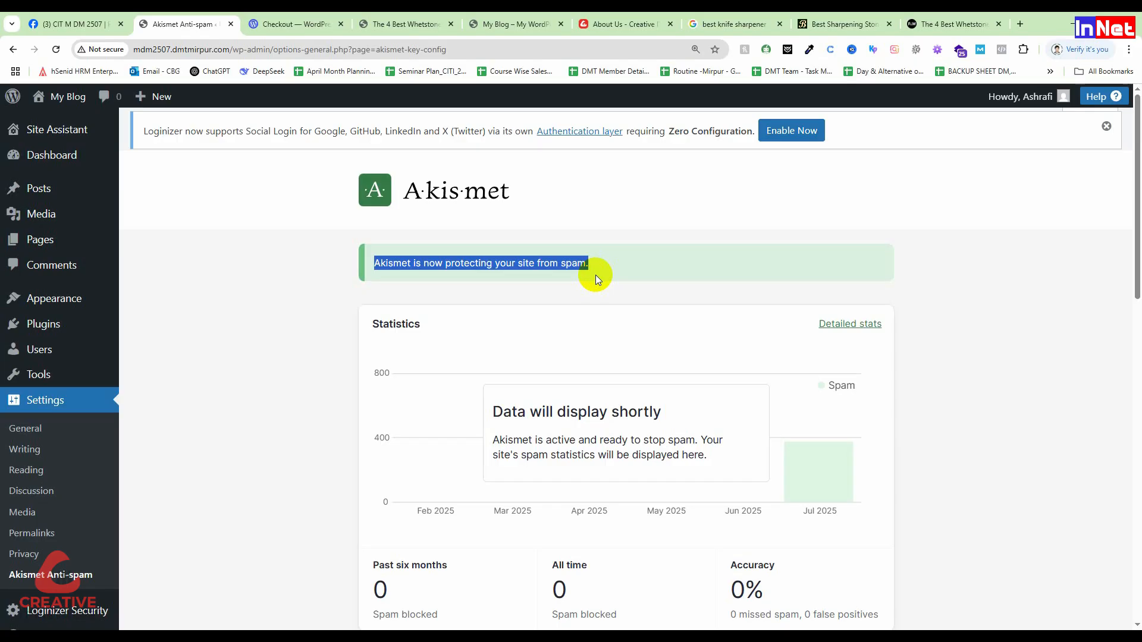
click(301, 412)
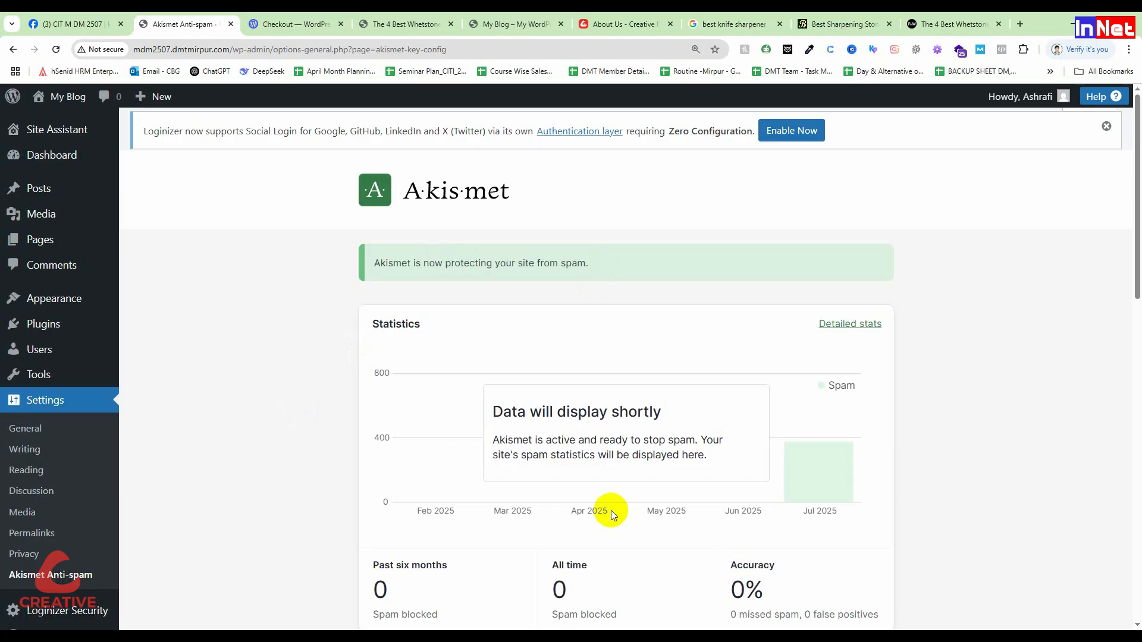
drag(374, 263, 550, 260)
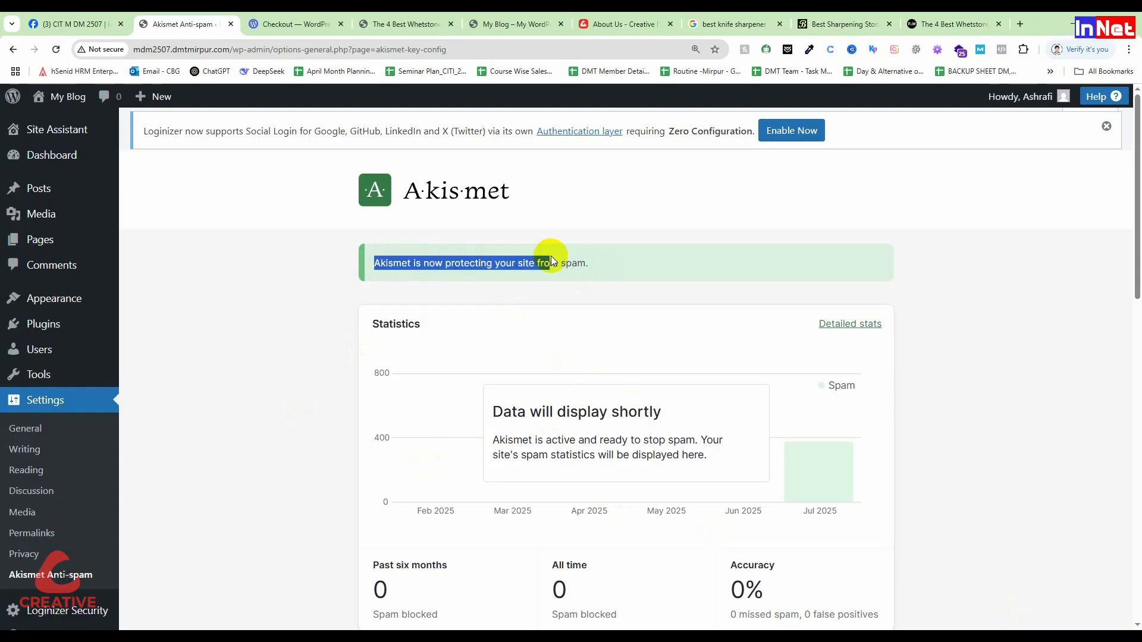
click(464, 263)
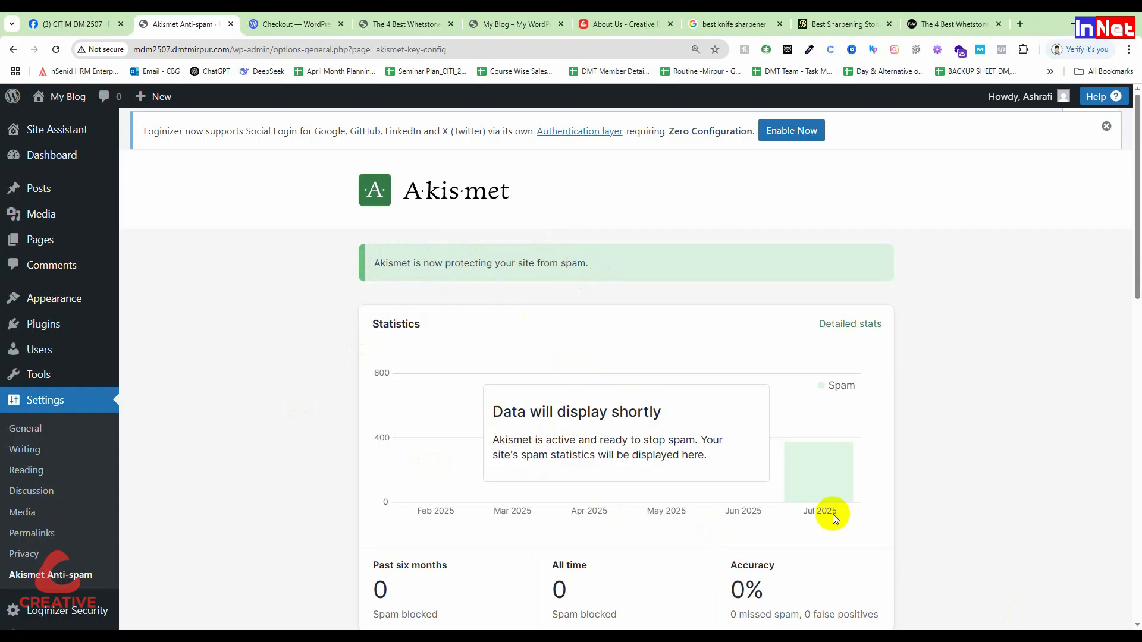
click(58, 20)
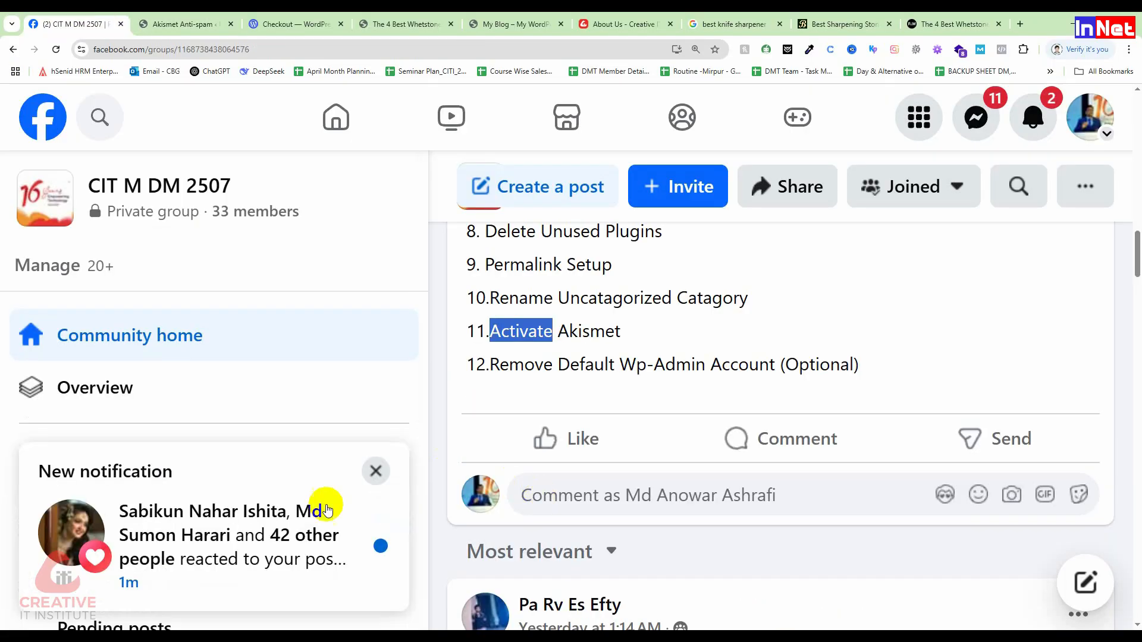
Dismiss the notification, highlight checklist items 11 (Activate Akismet) and 12, then return to Akismet settings
click(374, 469)
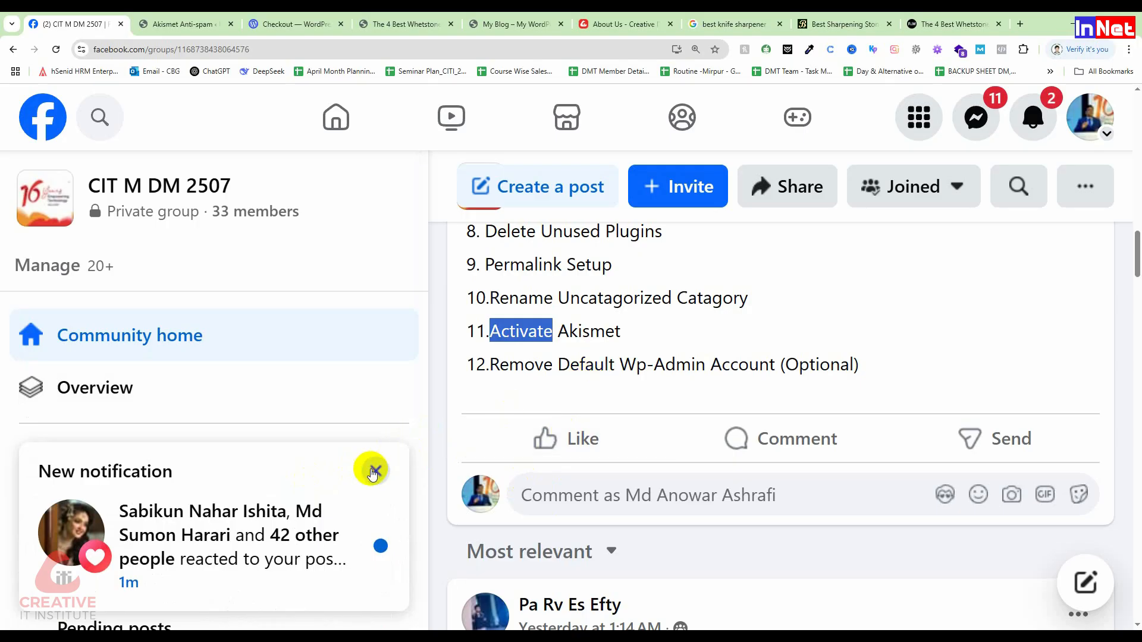
click(372, 471)
drag(622, 333, 504, 329)
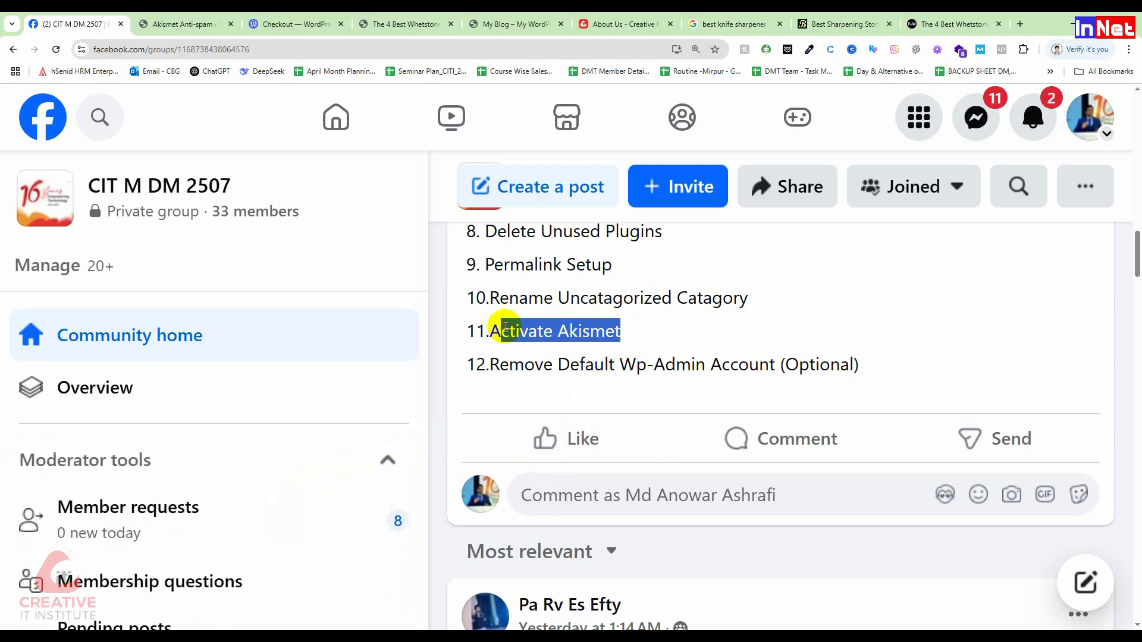
scroll(545, 400, down, 2)
drag(501, 253, 771, 265)
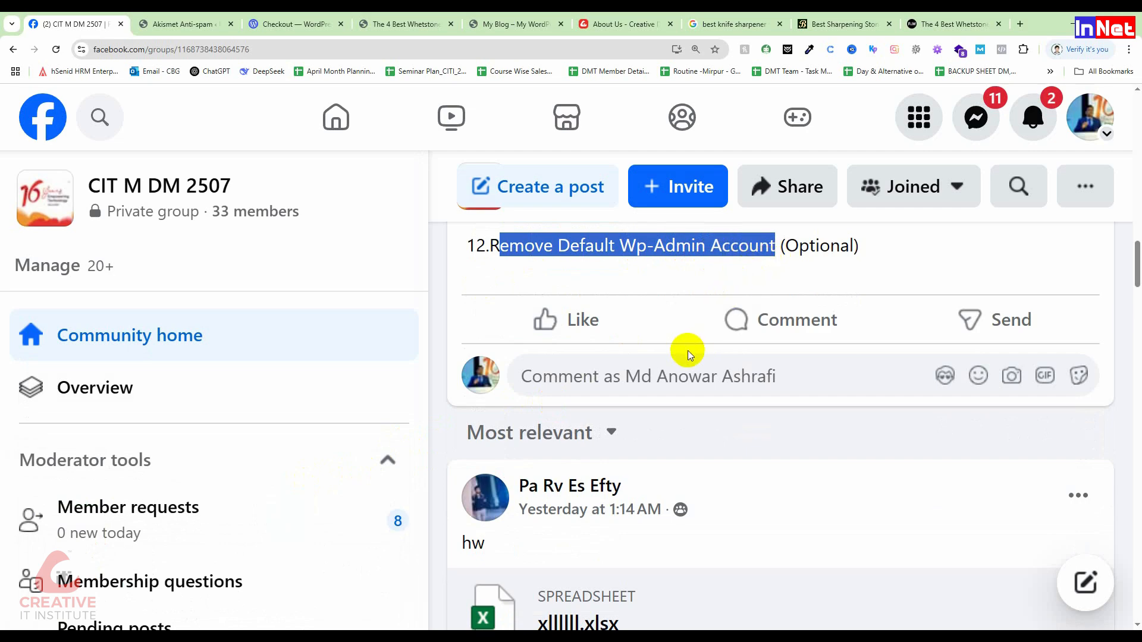
mouse_move(614, 335)
scroll(447, 409, up, 2)
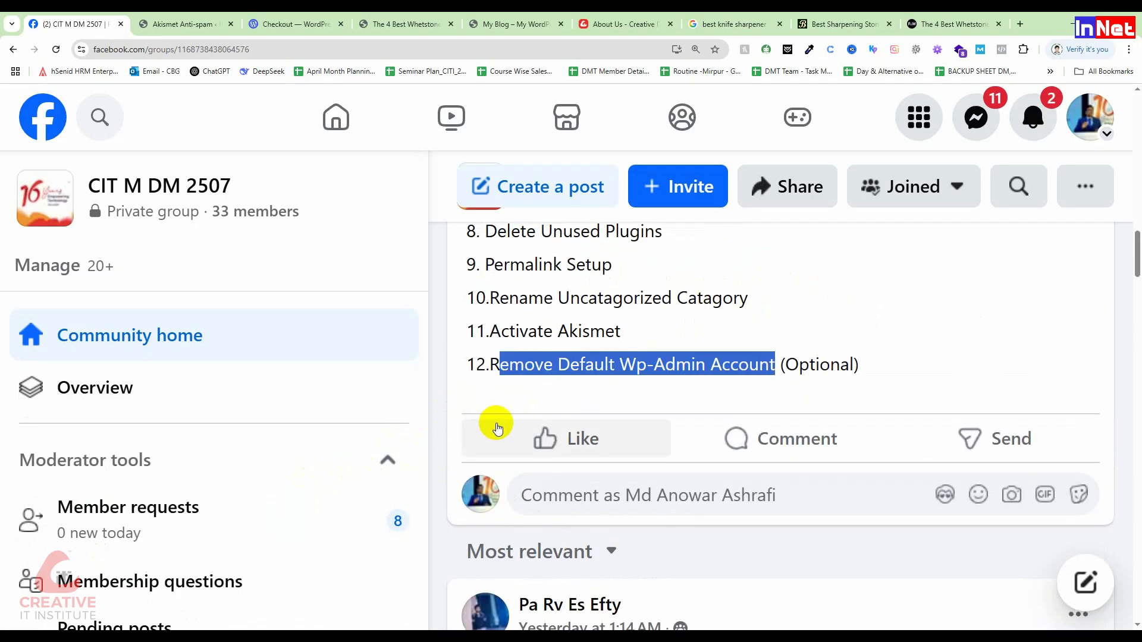
mouse_move(484, 434)
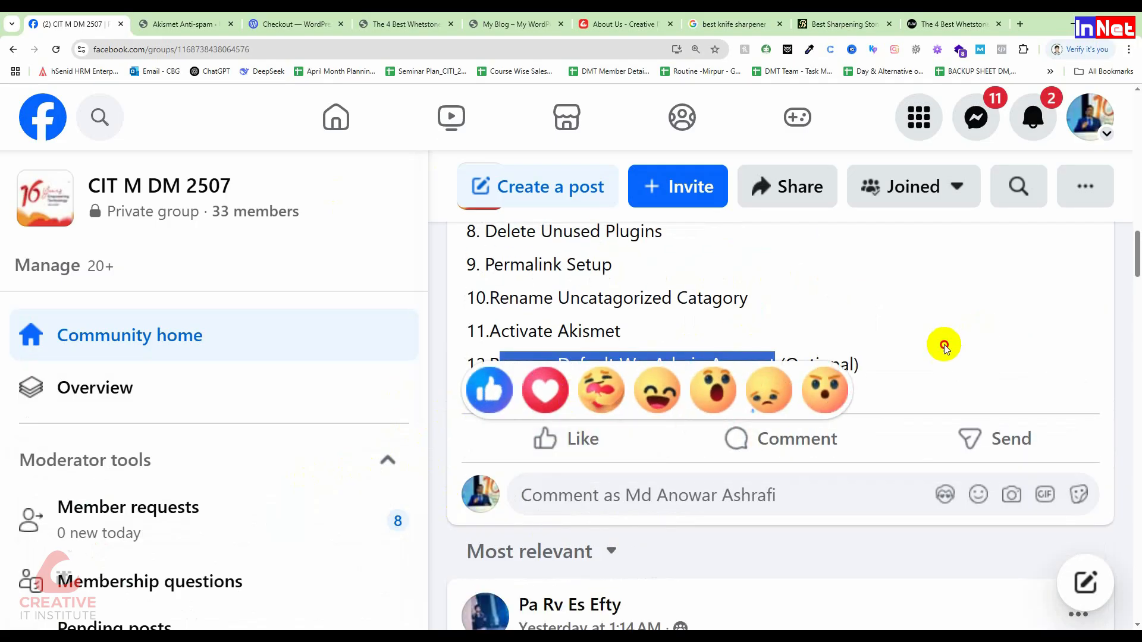
click(217, 25)
click(67, 151)
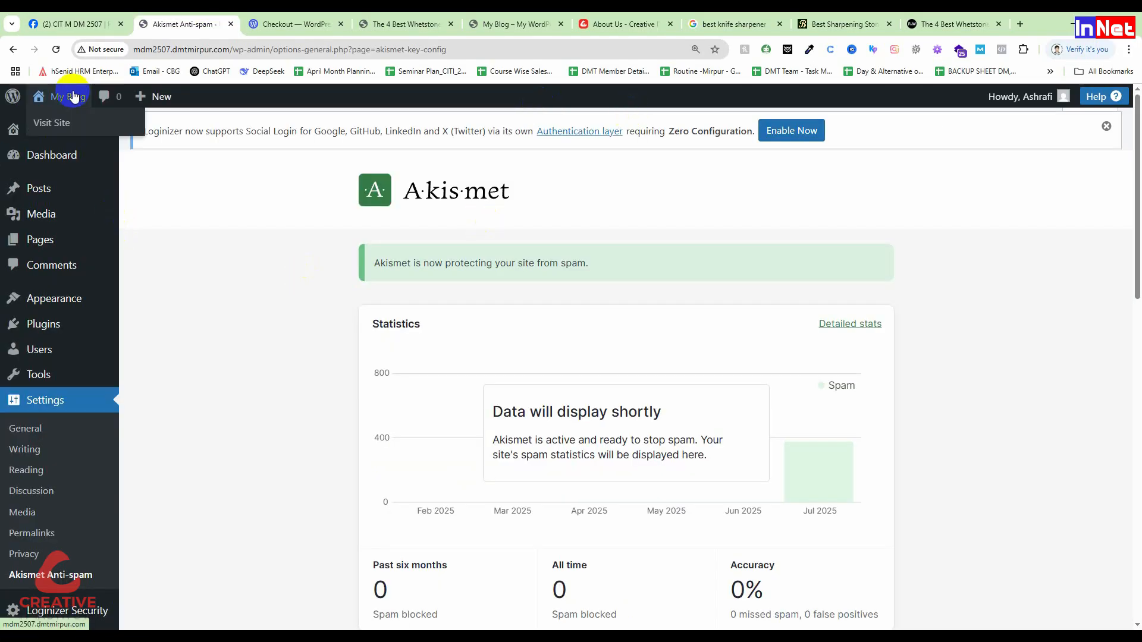
Visit the blog's public front page via My Blog, then go back to the admin Dashboard
click(65, 121)
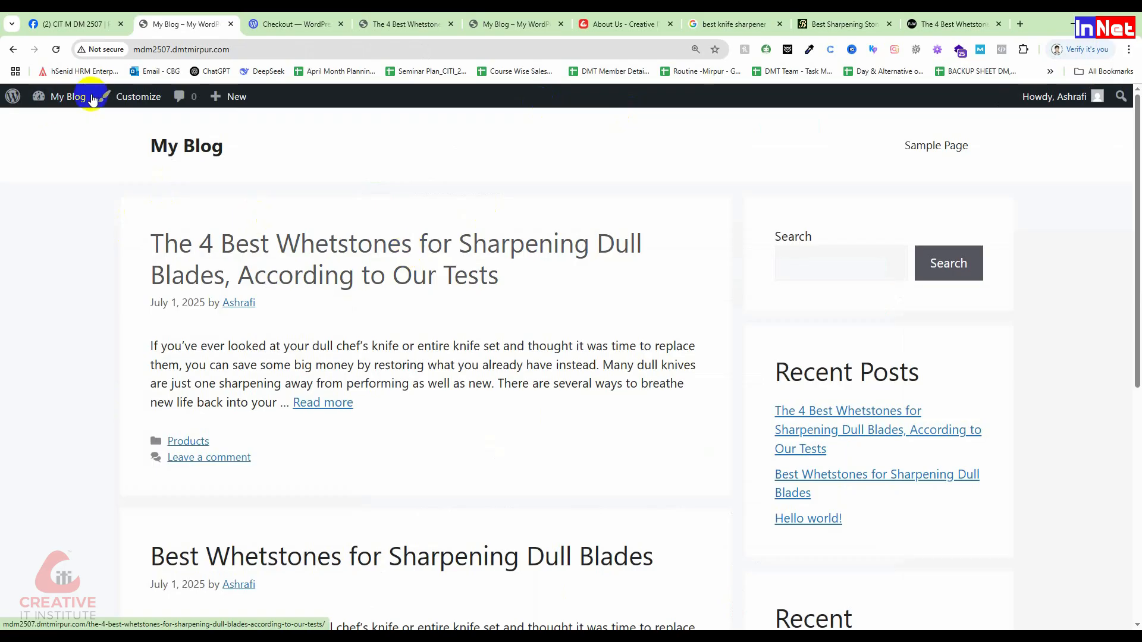
mouse_move(83, 97)
click(81, 165)
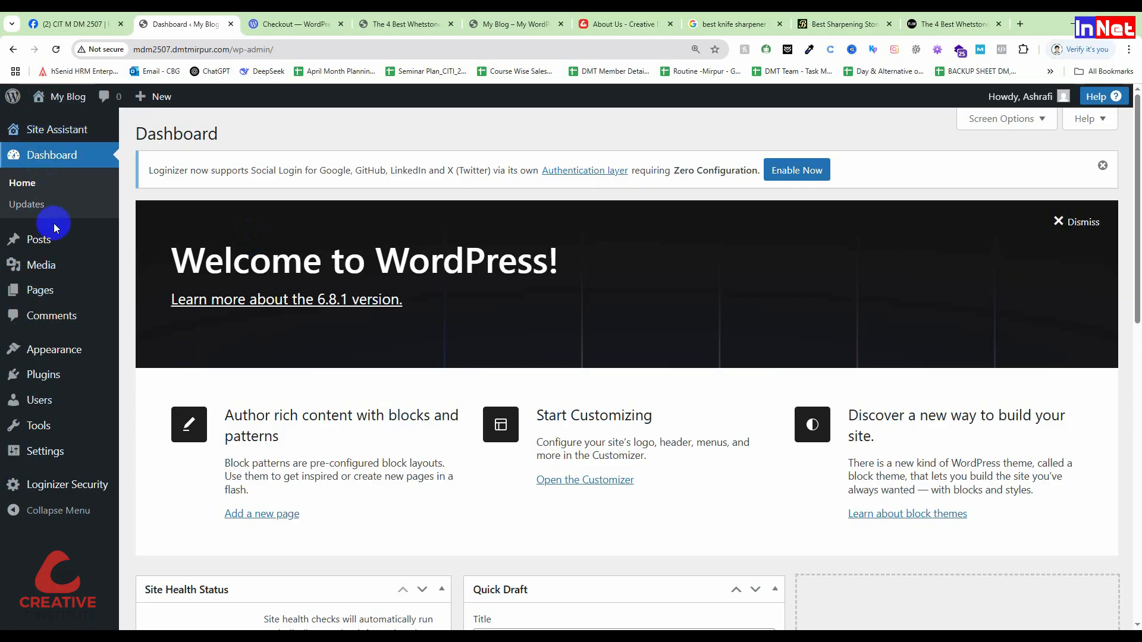
Open Users, note the single Administrator account, and start a new Add User form
mouse_move(51, 409)
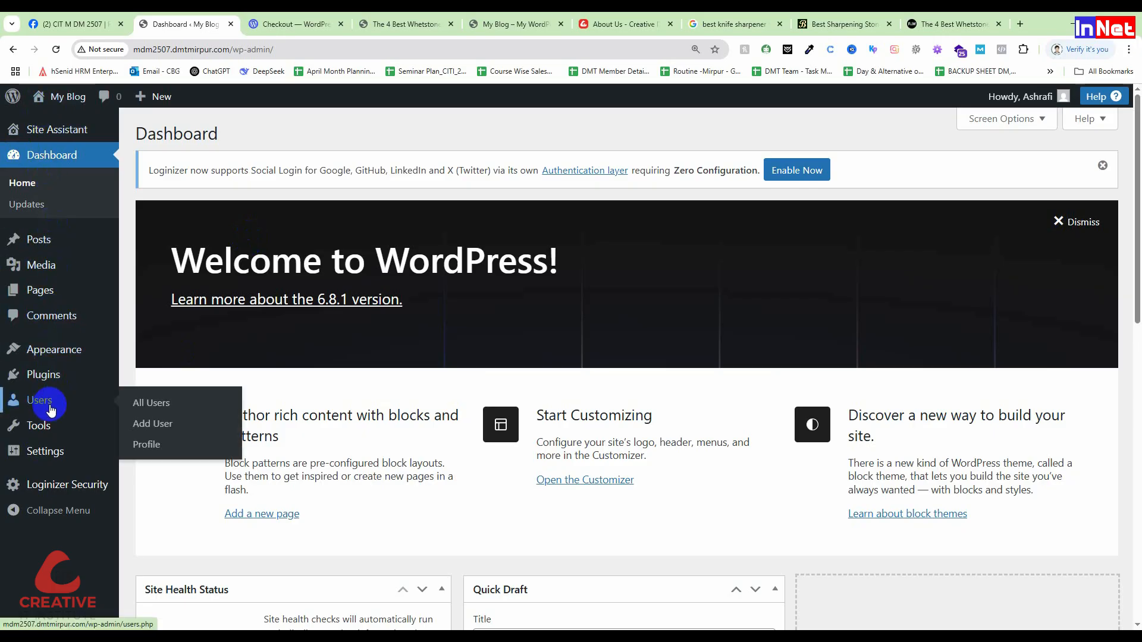
click(68, 412)
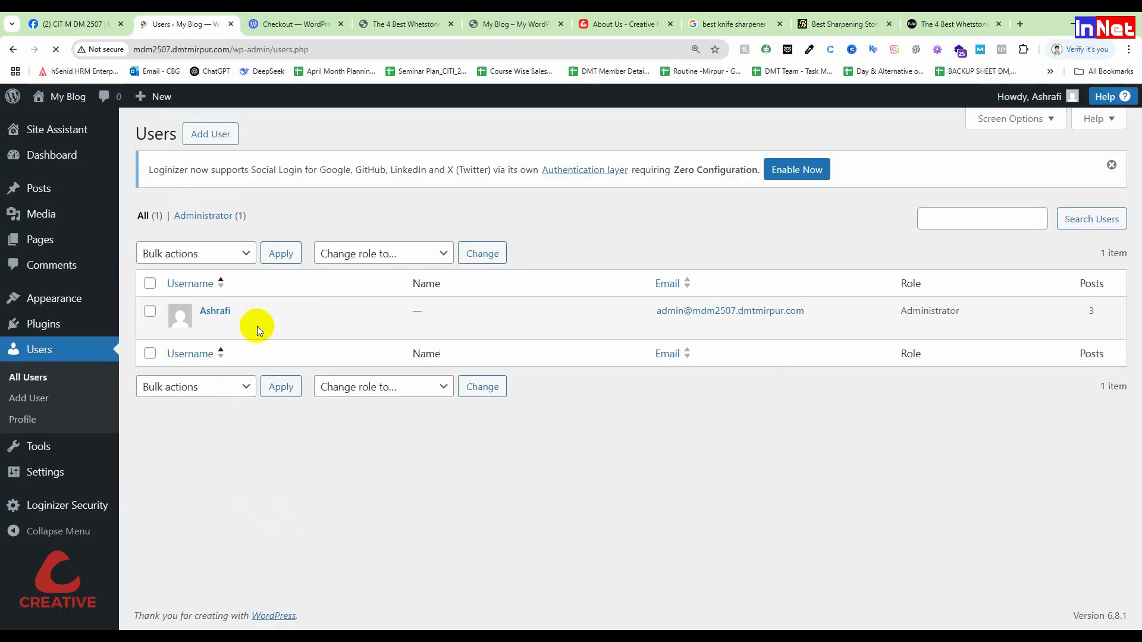
double_click(905, 311)
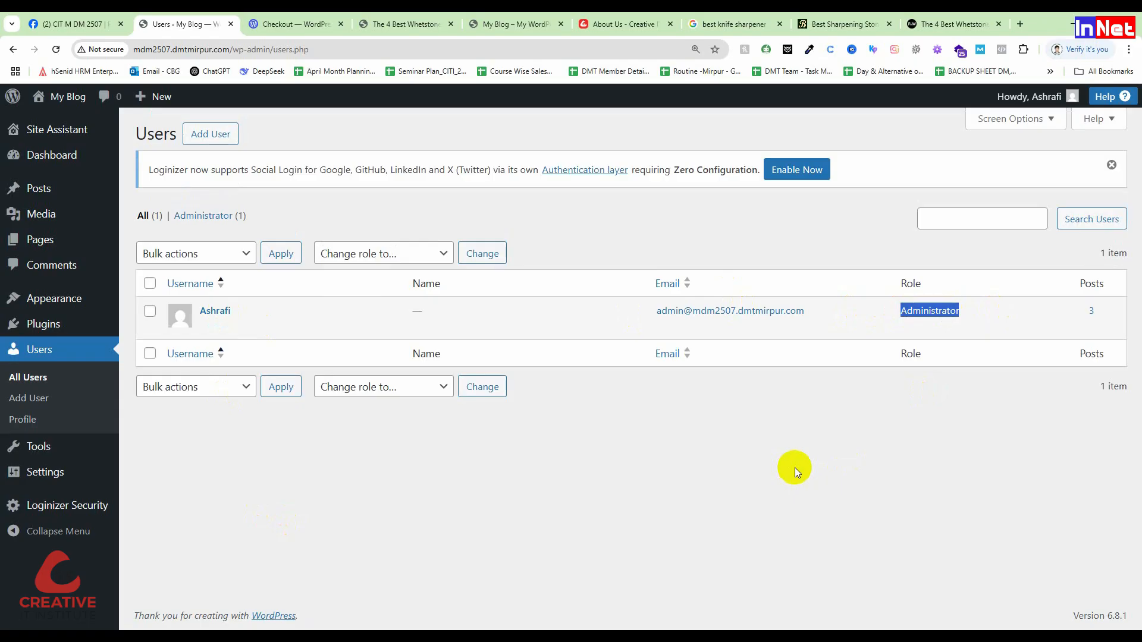
click(210, 133)
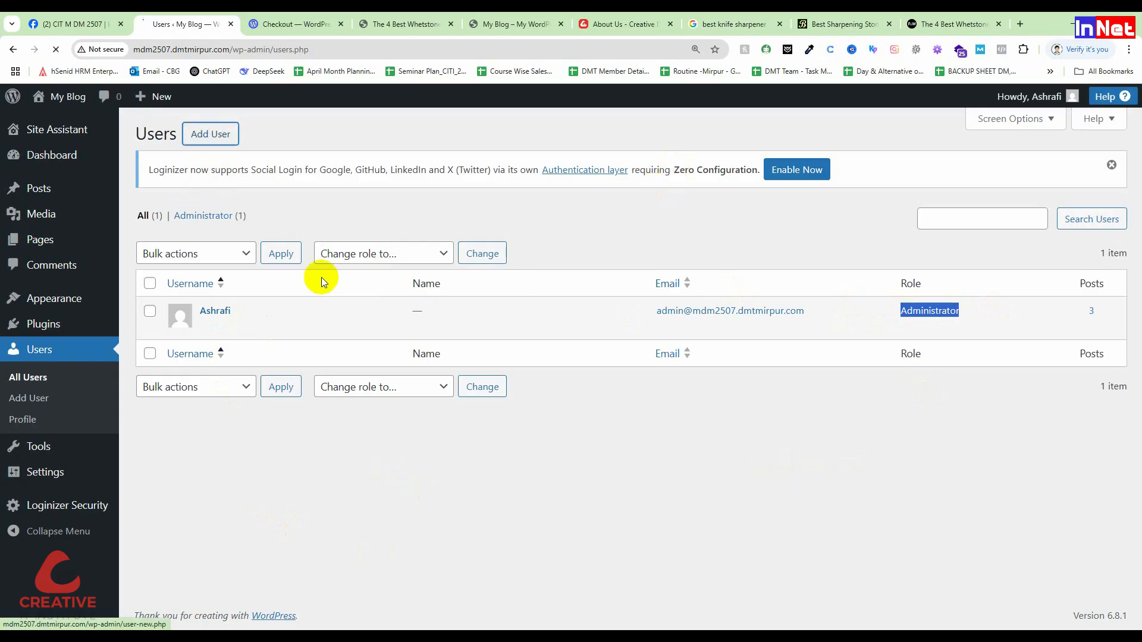
Enter the new user's username, e-mail address, first name and last name
click(338, 245)
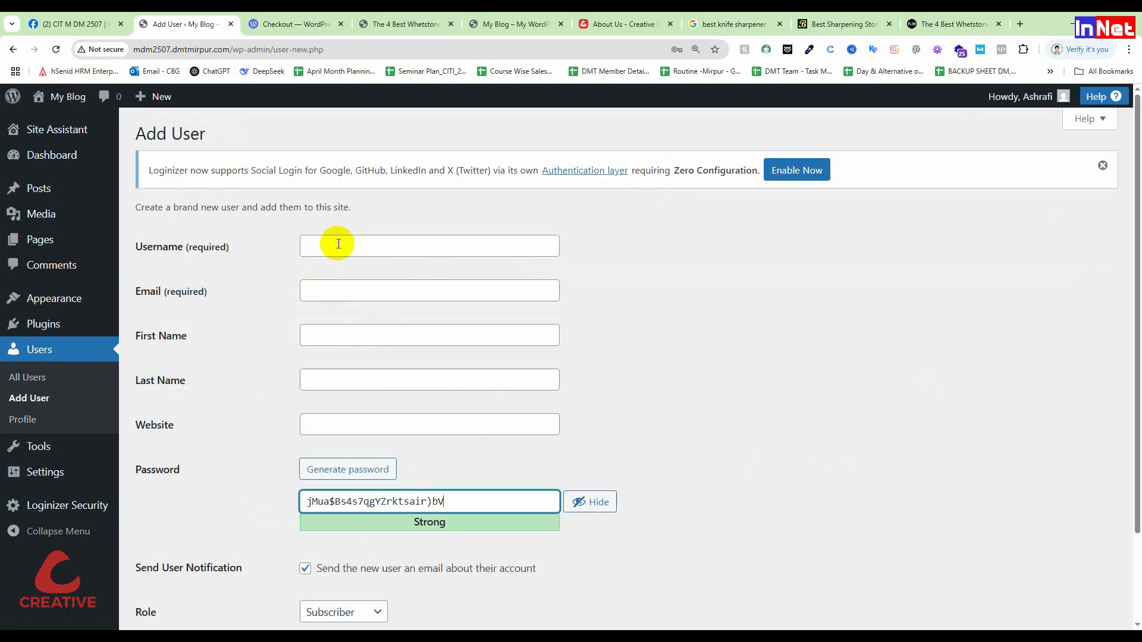
text(Hasehm)
click(339, 244)
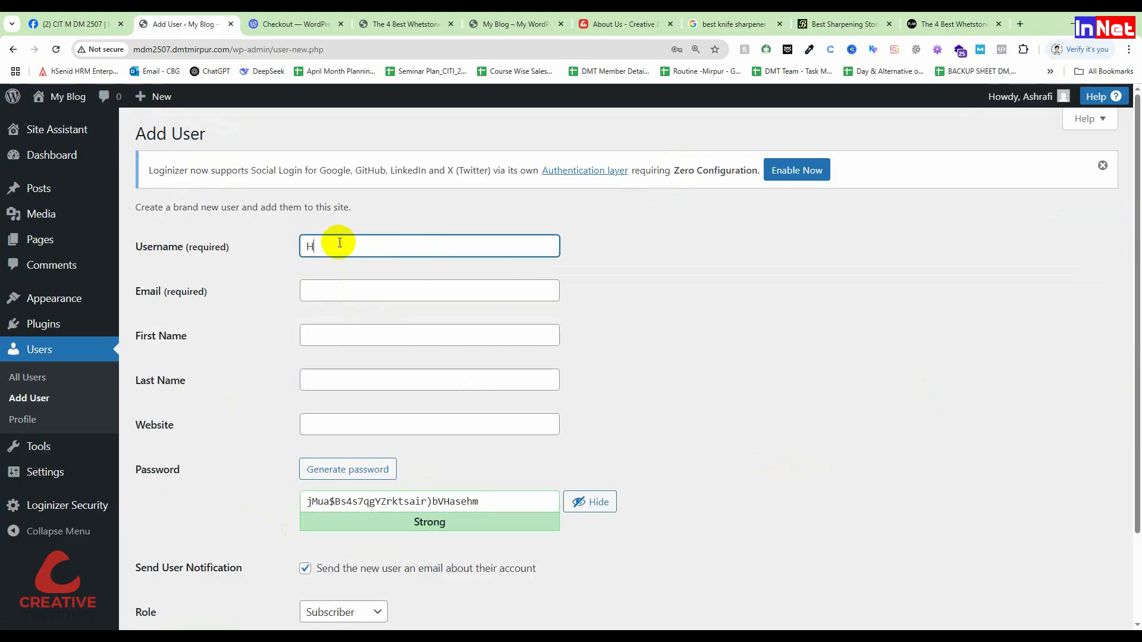
click(315, 289)
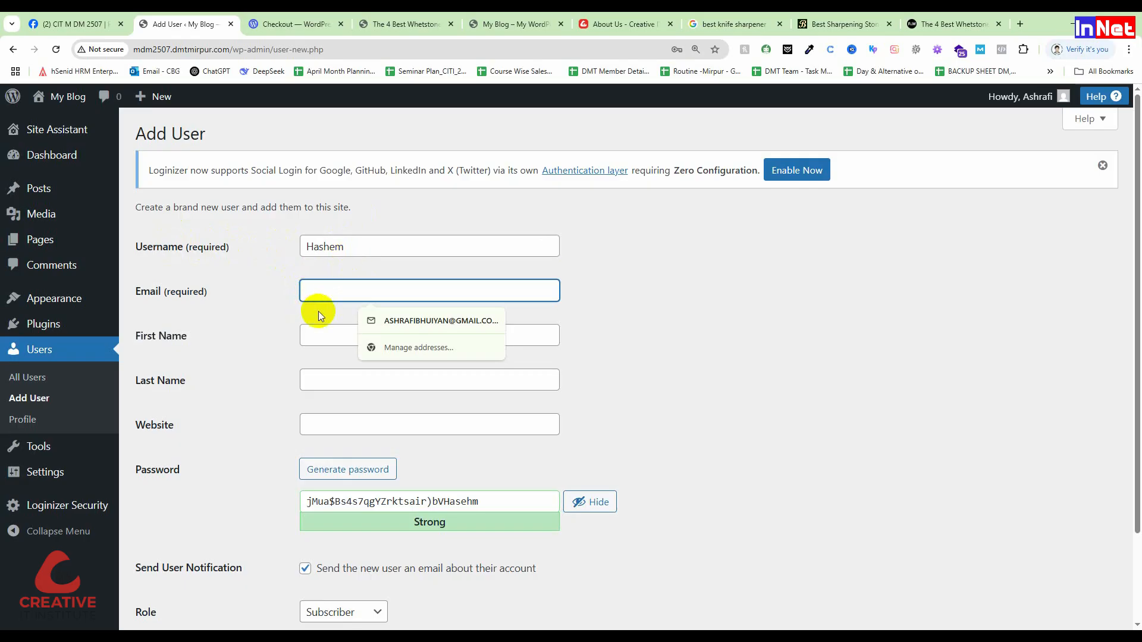
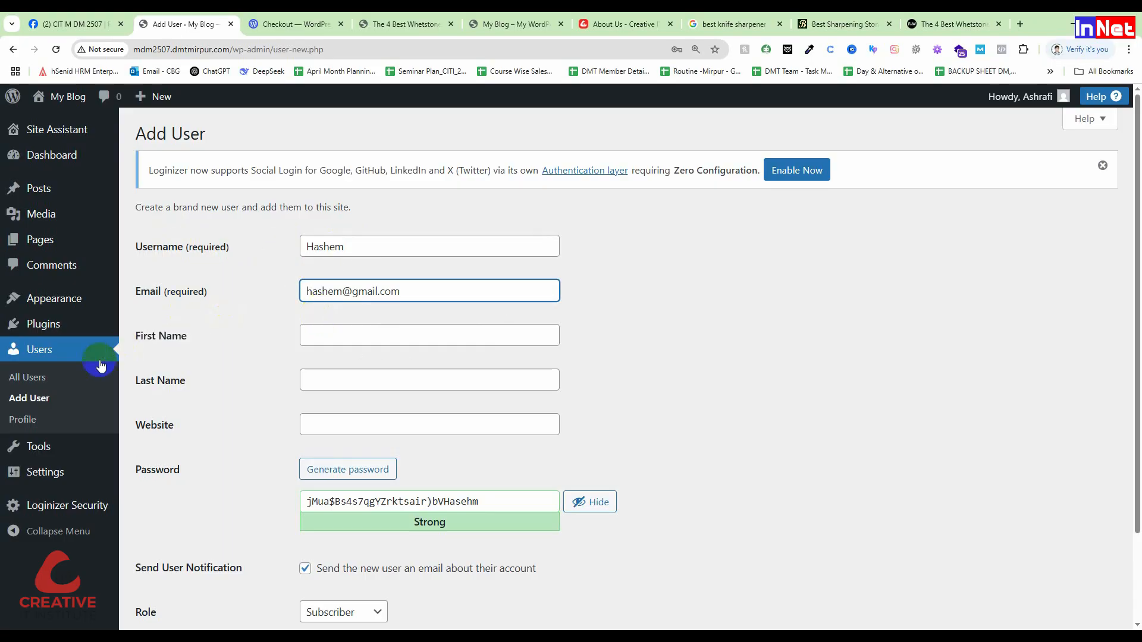
click(325, 334)
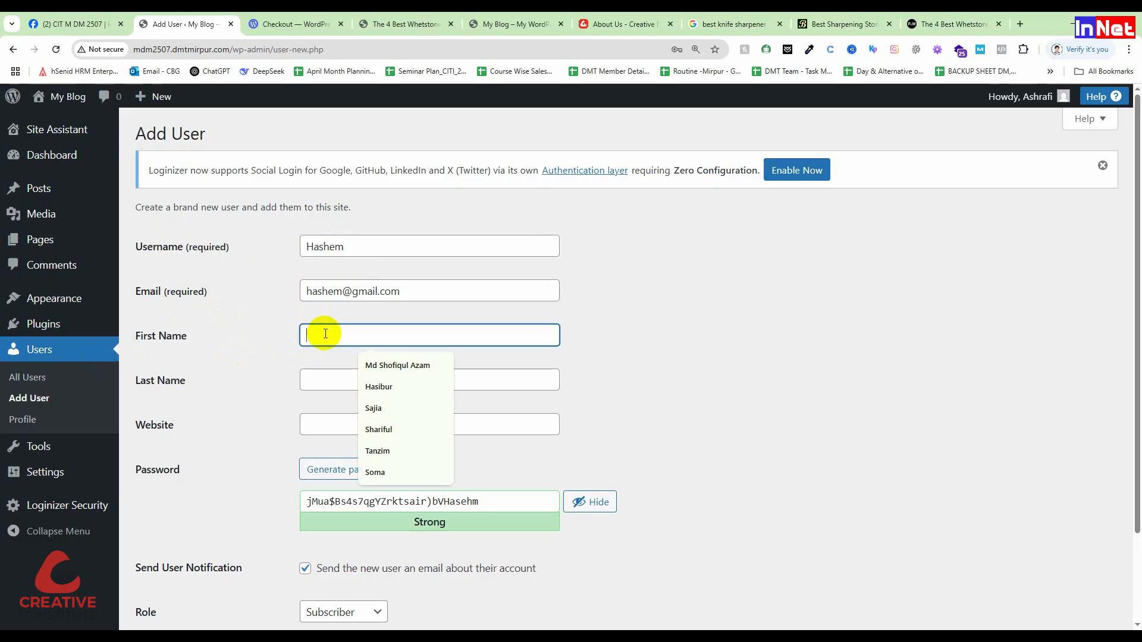
text(Abdul)
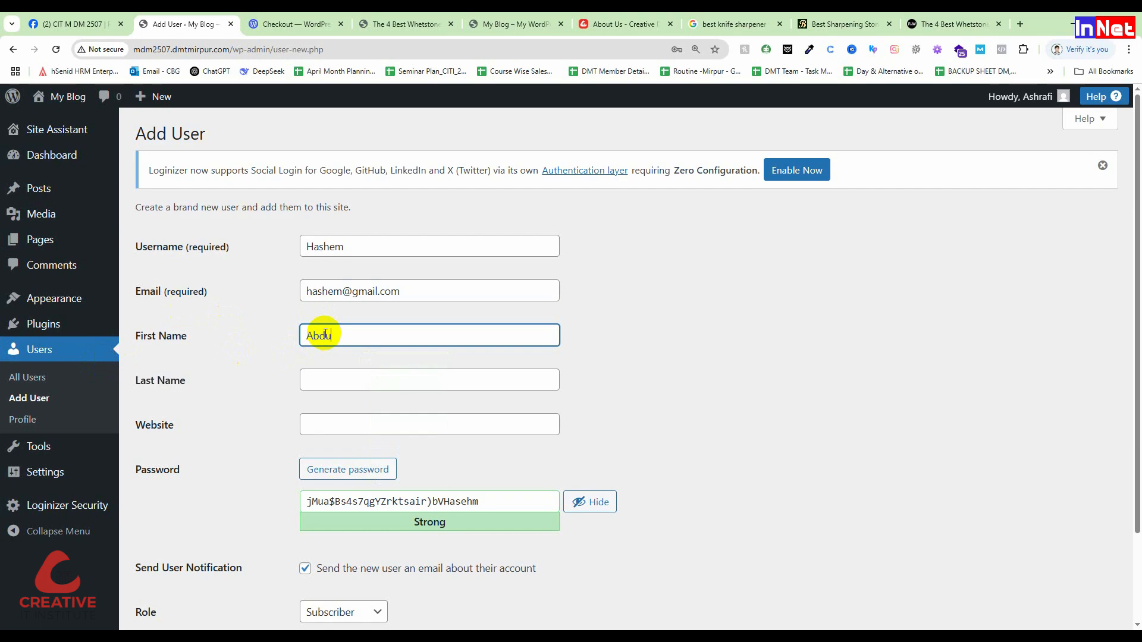
key(BackSpace)
key(BackSpace)
text(u)
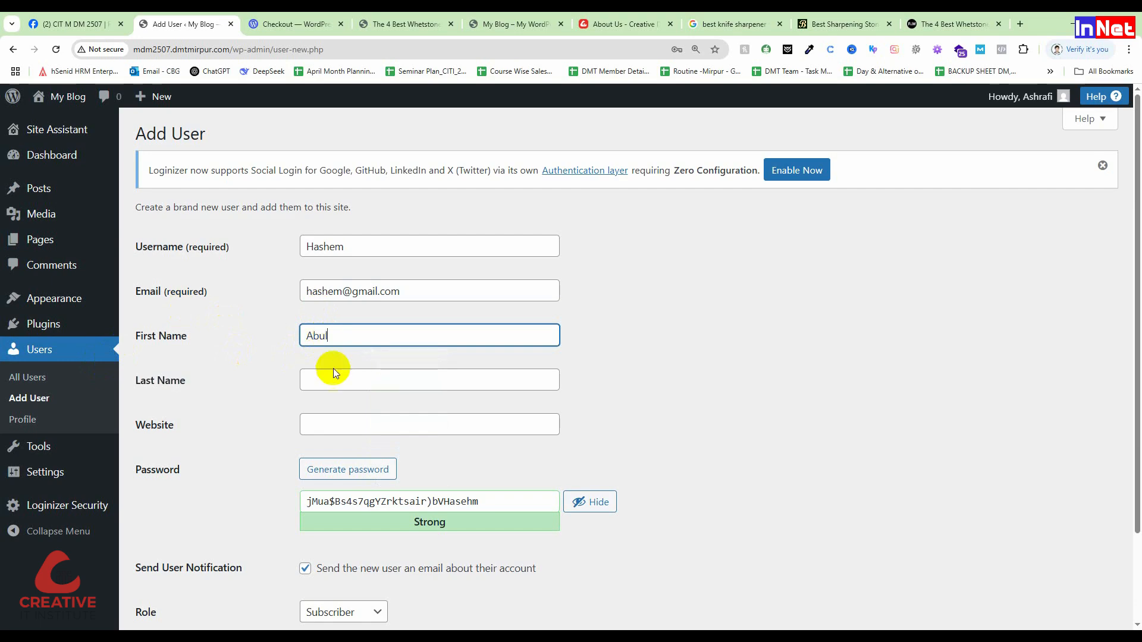
click(326, 386)
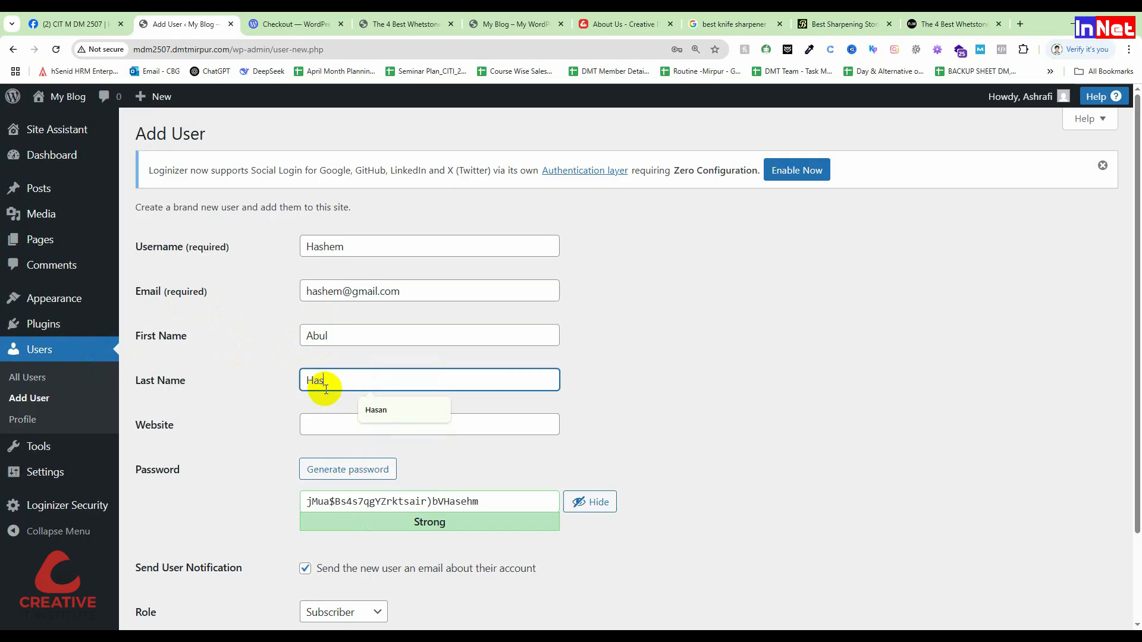
Copy the site's own address and paste it as the user's website
click(356, 426)
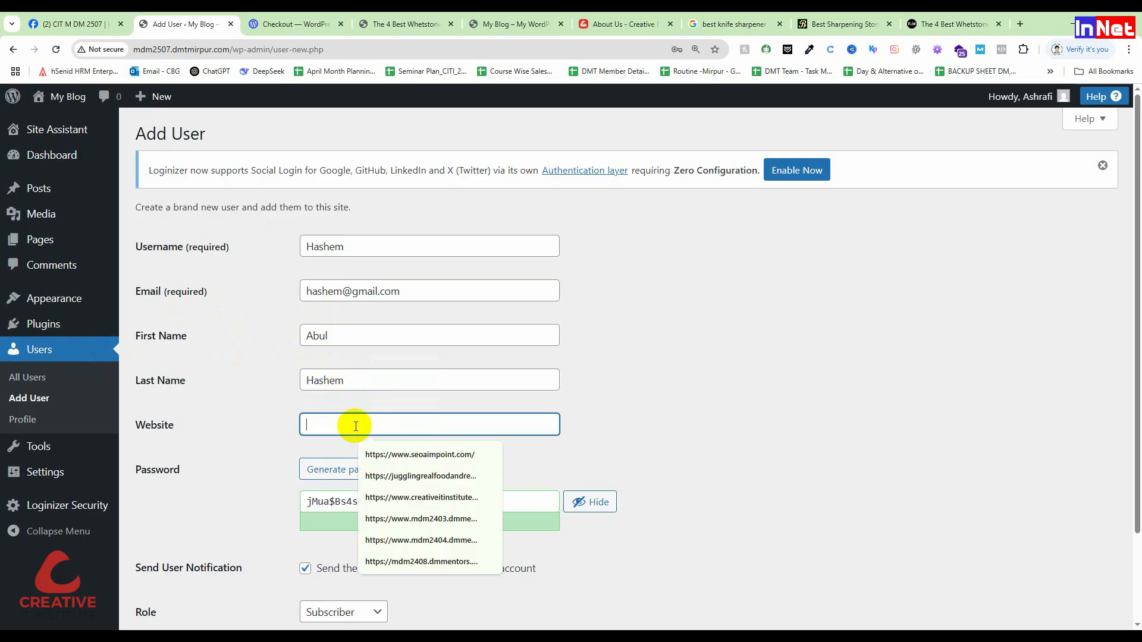
double_click(229, 49)
right_click(151, 50)
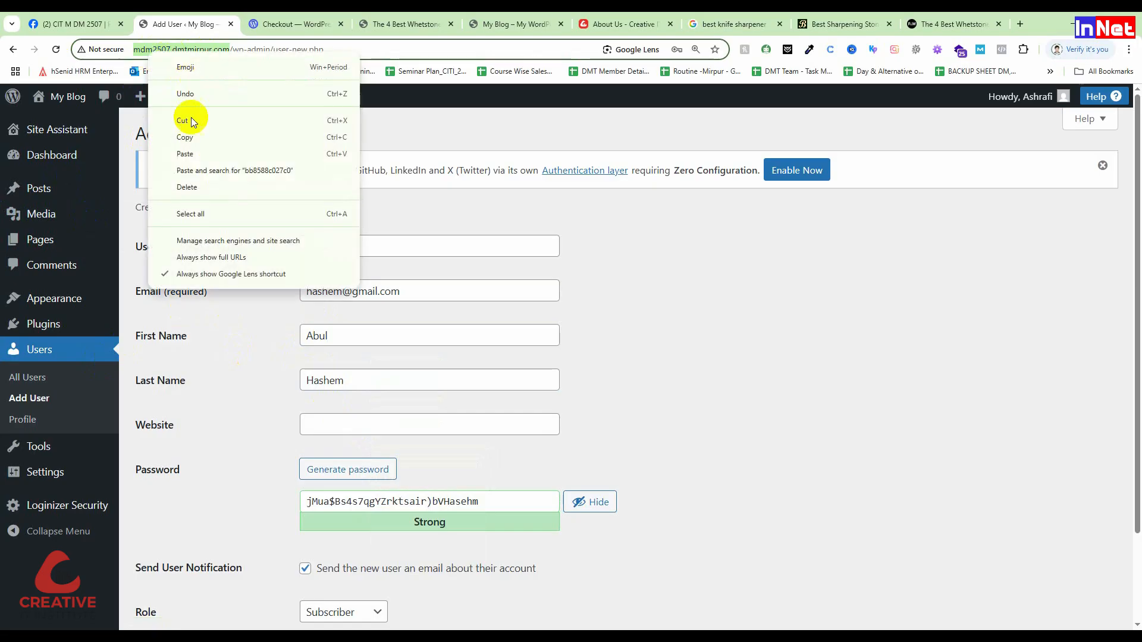
click(198, 143)
click(321, 424)
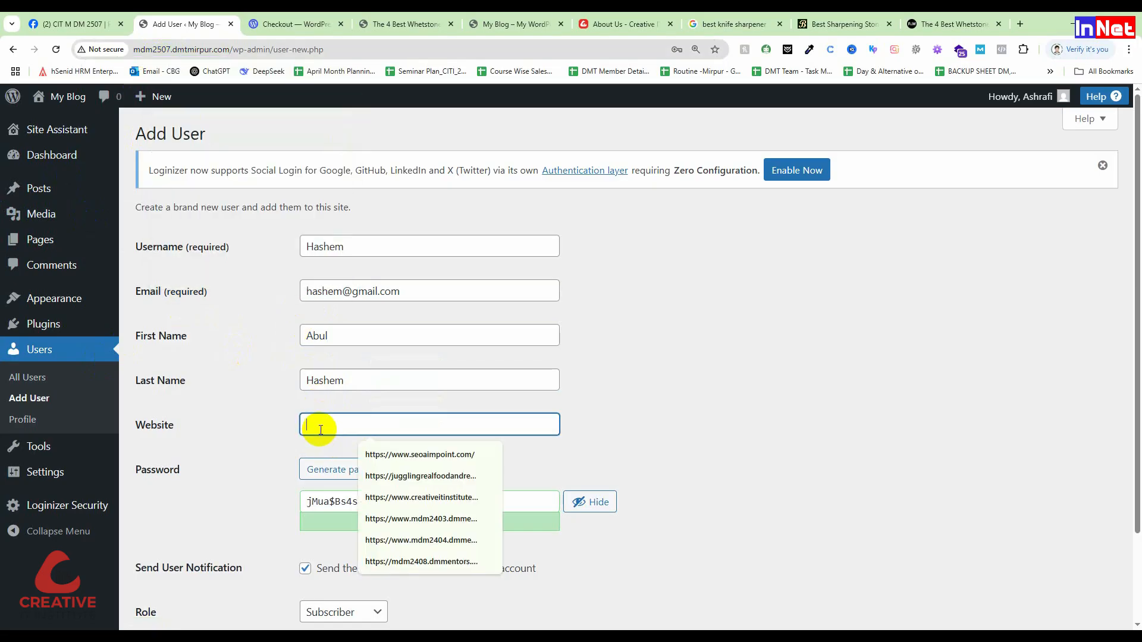
key(ctrl+v)
Replace the generated password with a custom one and set the role to Editor
click(618, 502)
drag(500, 503, 205, 461)
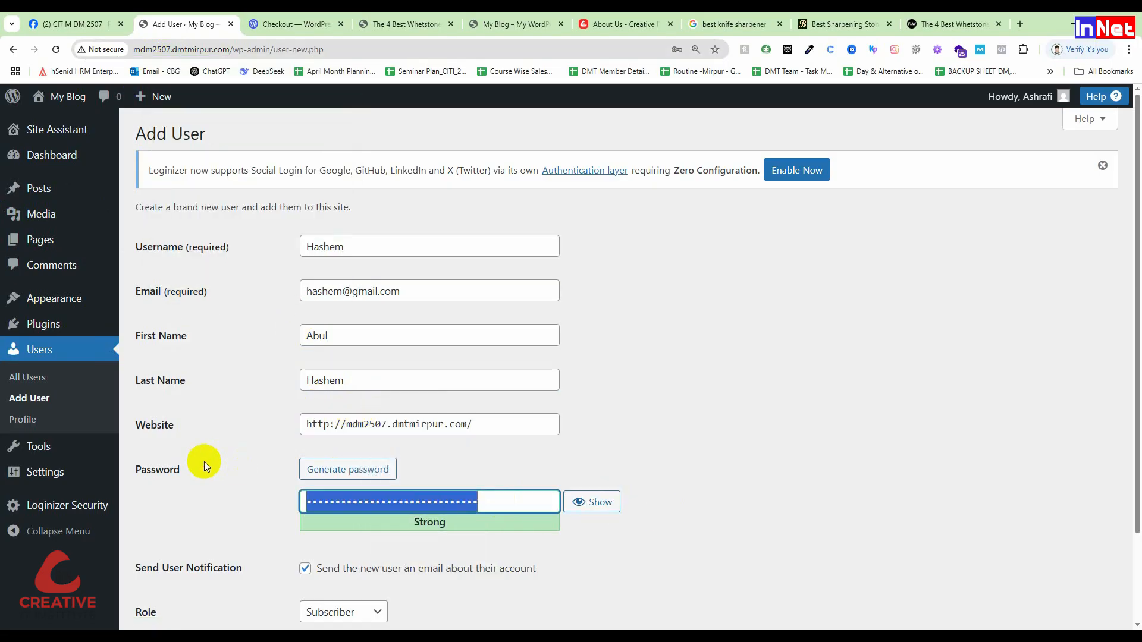
key(BackSpace)
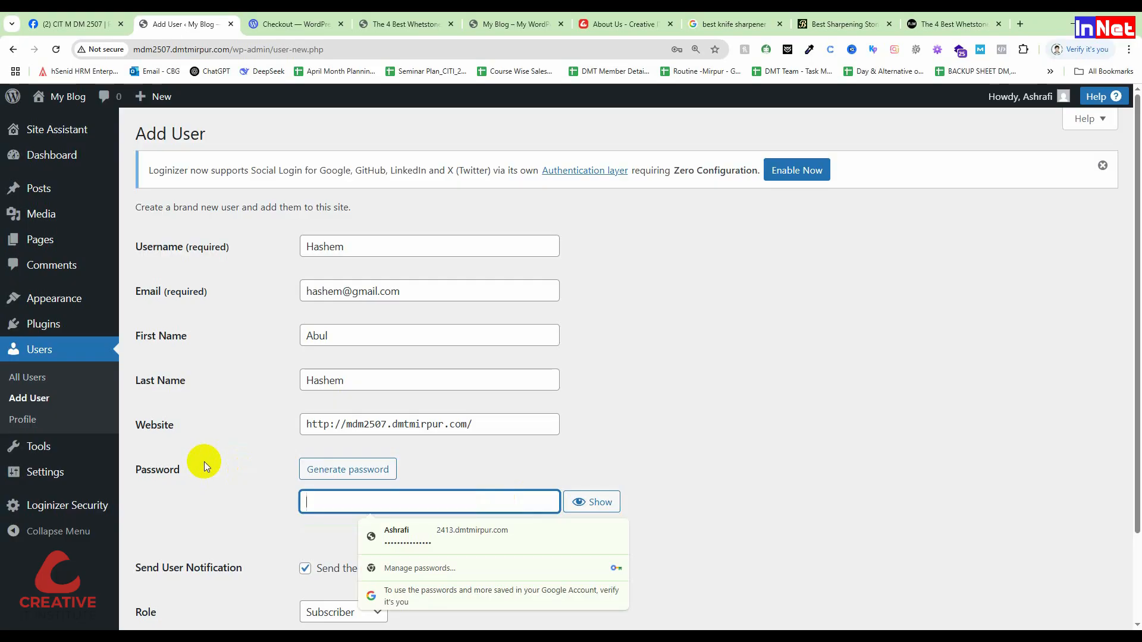
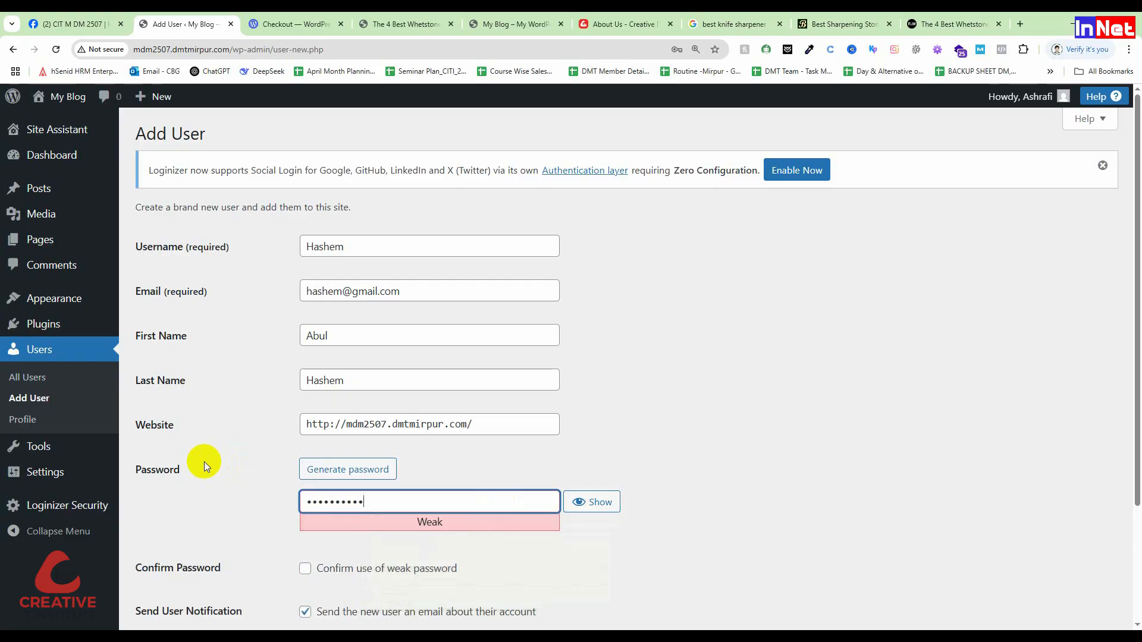
text(•••)
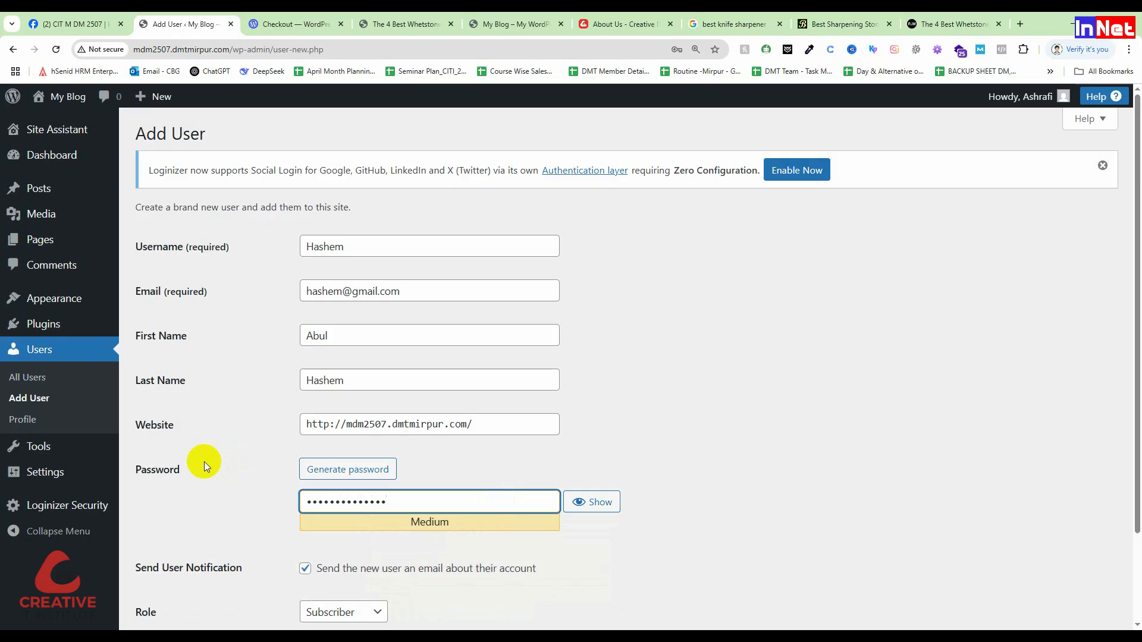
scroll(520, 440, down, 3)
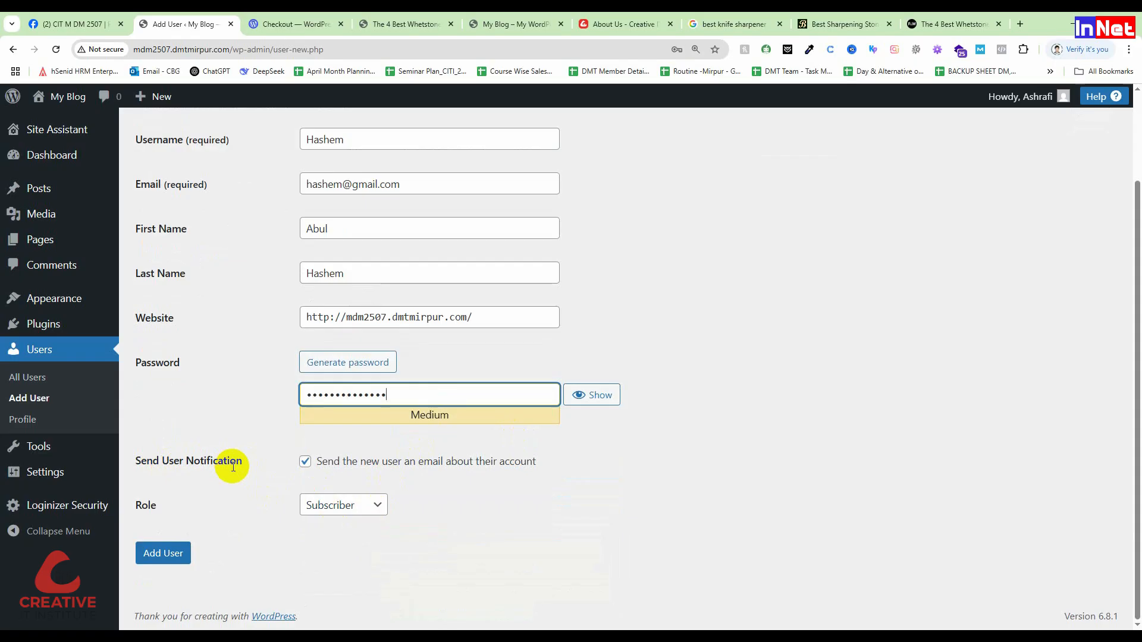
click(351, 506)
click(336, 580)
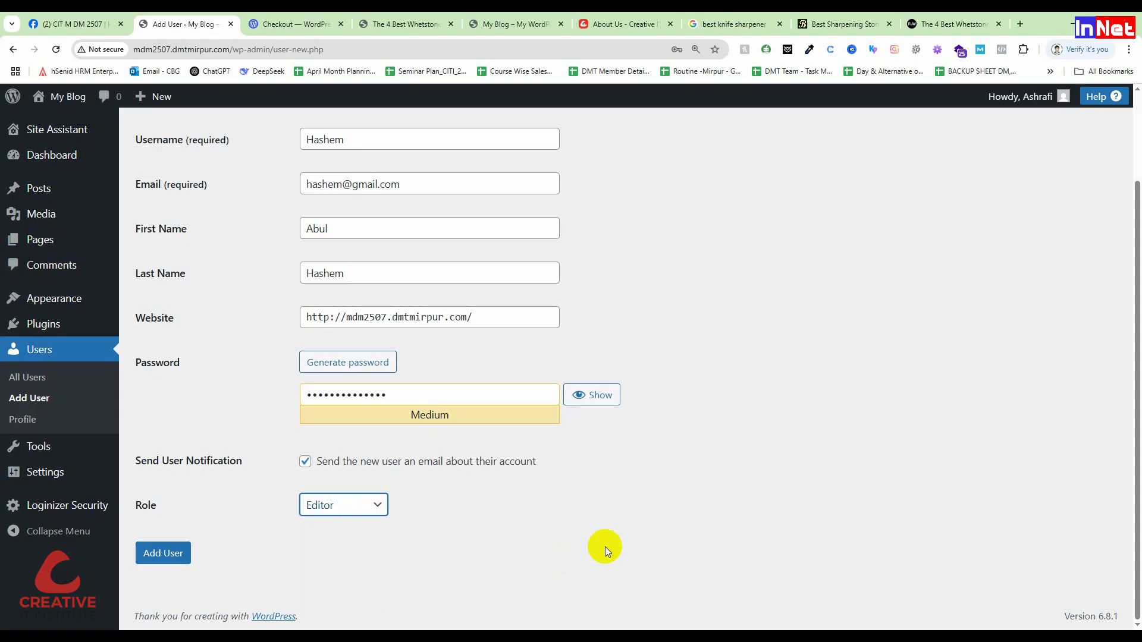
Create the Editor account, save its login in Chrome, and start another Add User form
click(161, 554)
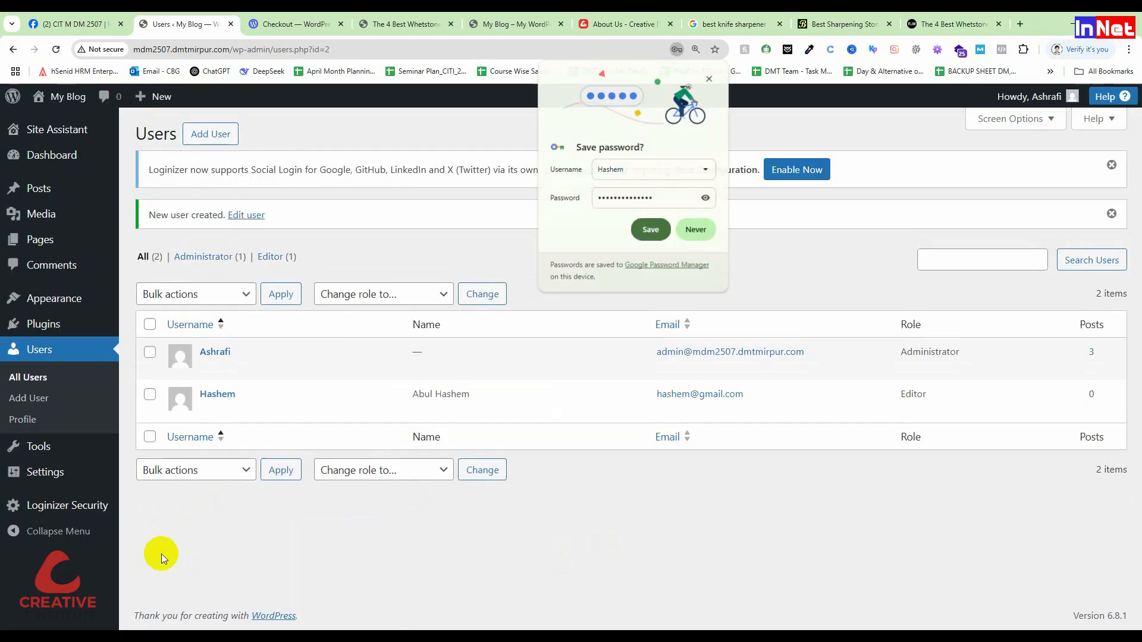
click(651, 231)
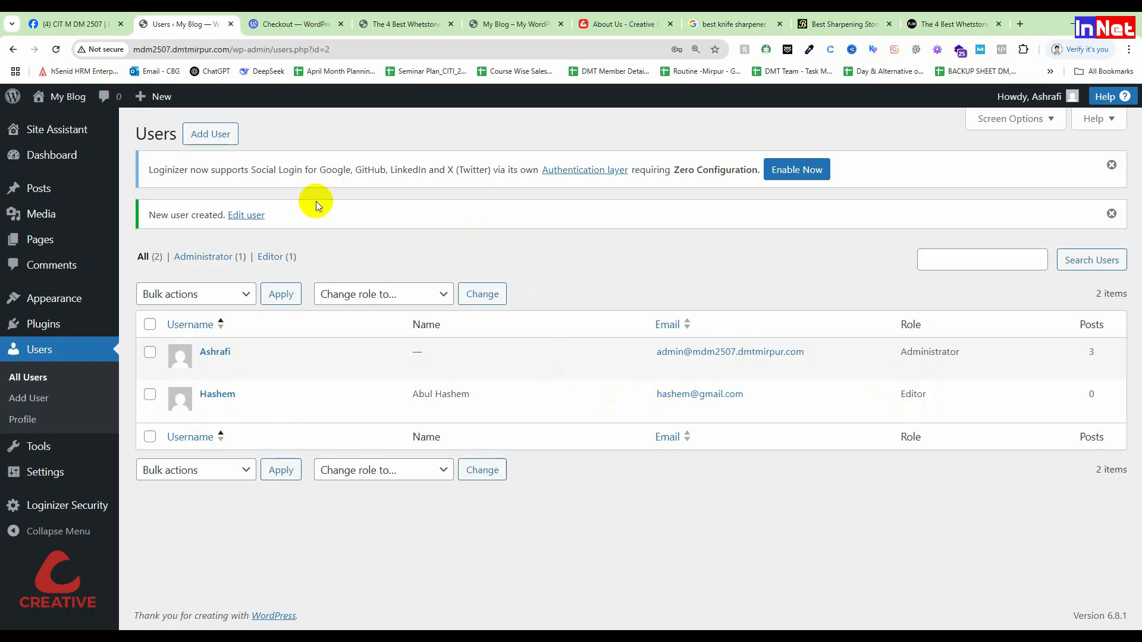
click(228, 143)
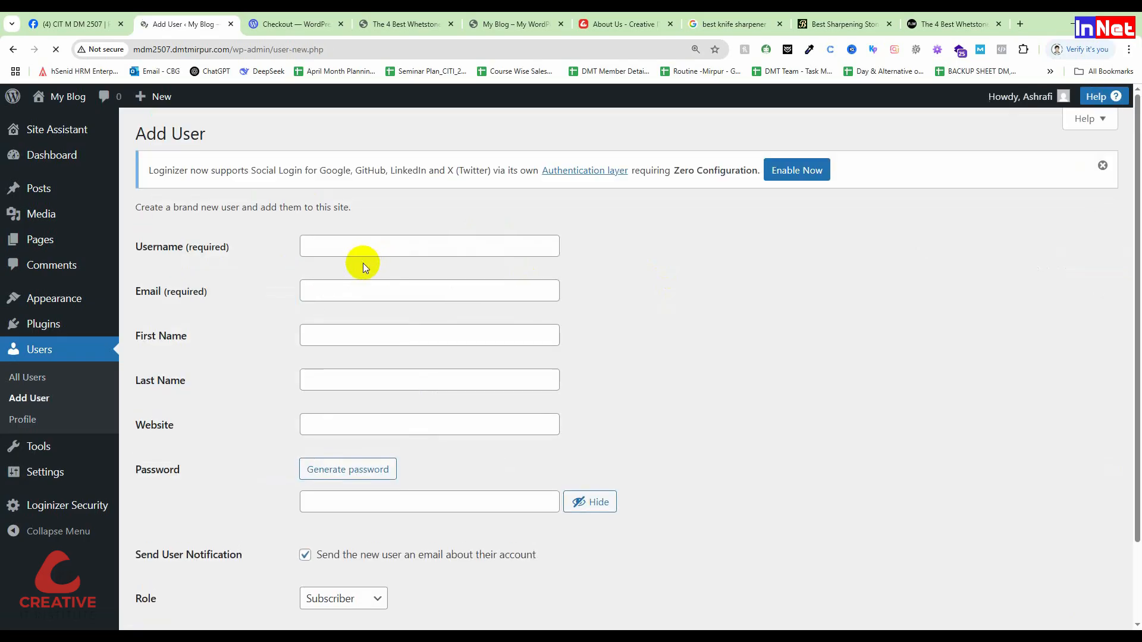
Enter the second user's username, e-mail address, first name and last name
click(354, 245)
text(Masud)
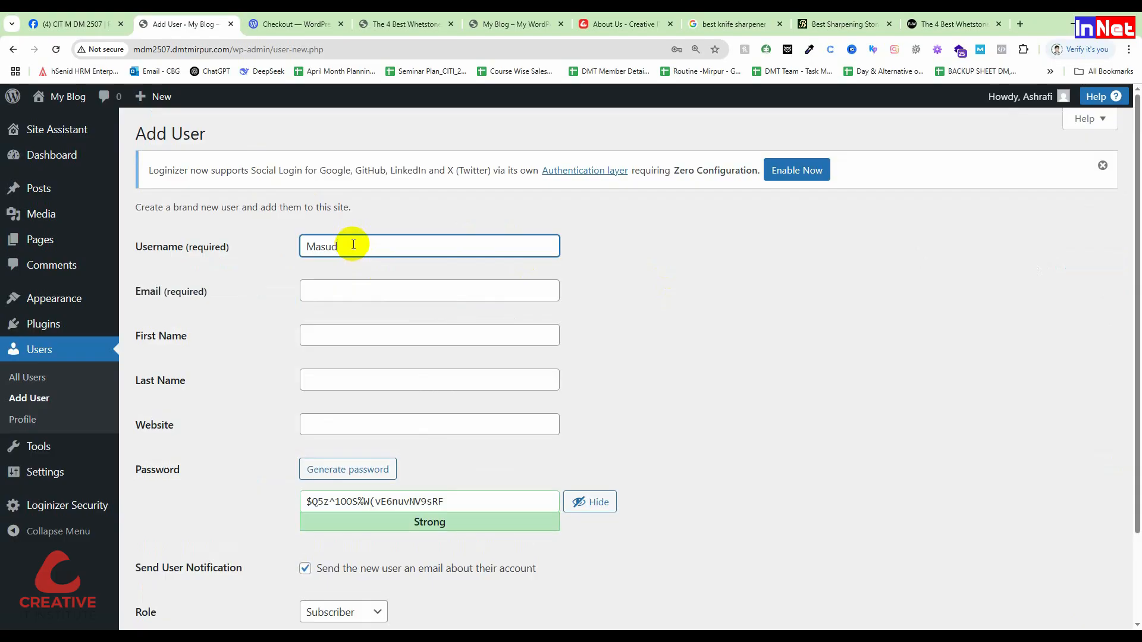
click(348, 290)
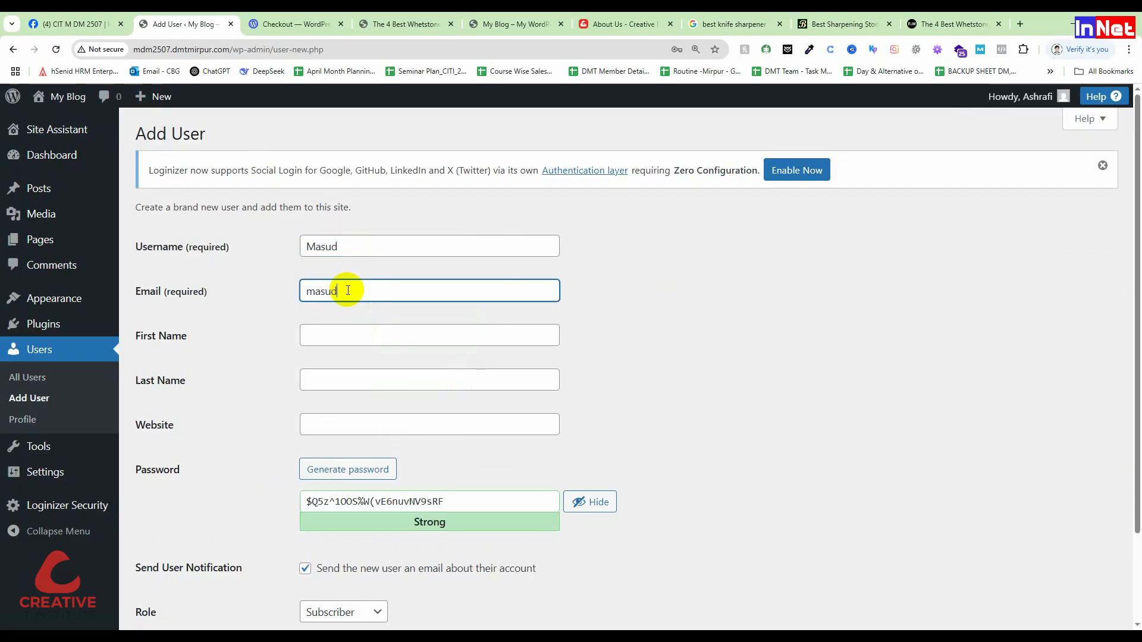
click(385, 336)
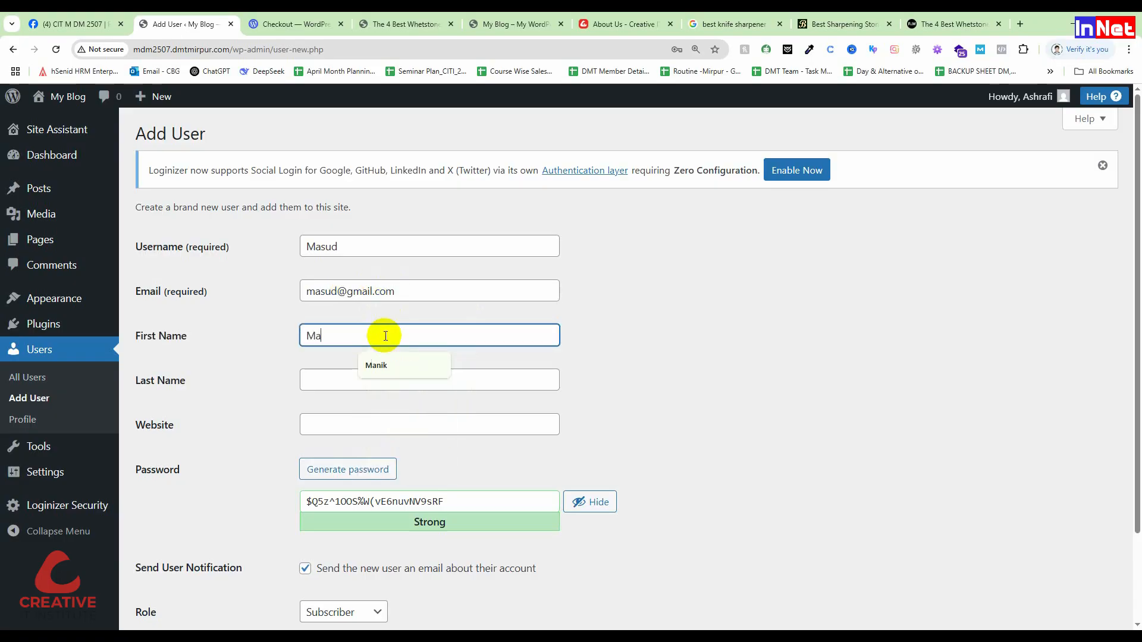
click(365, 383)
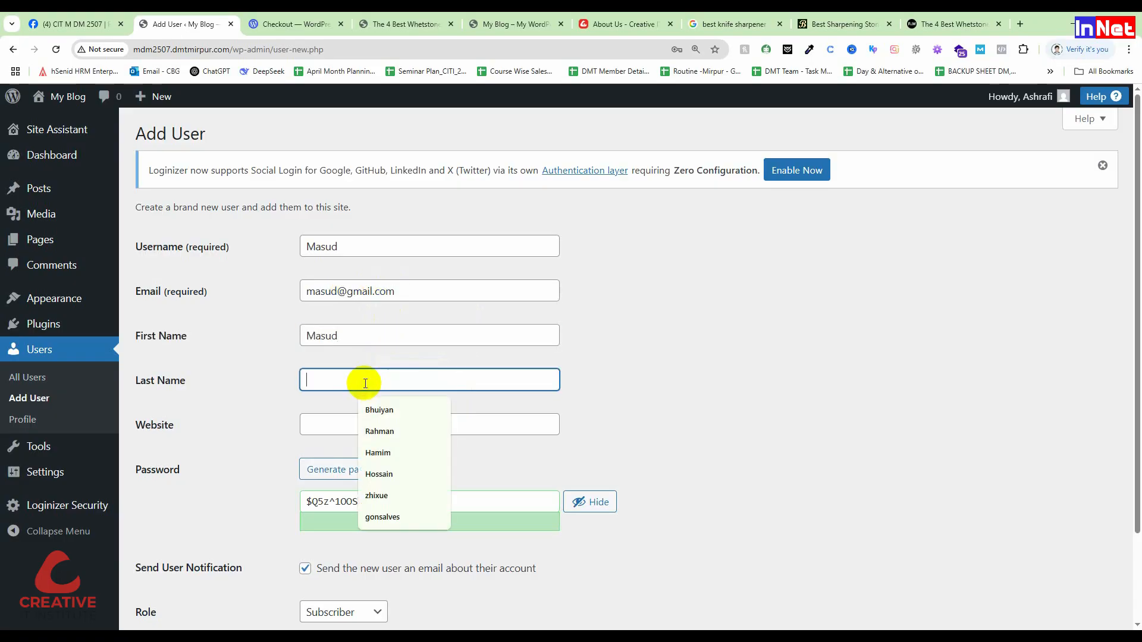
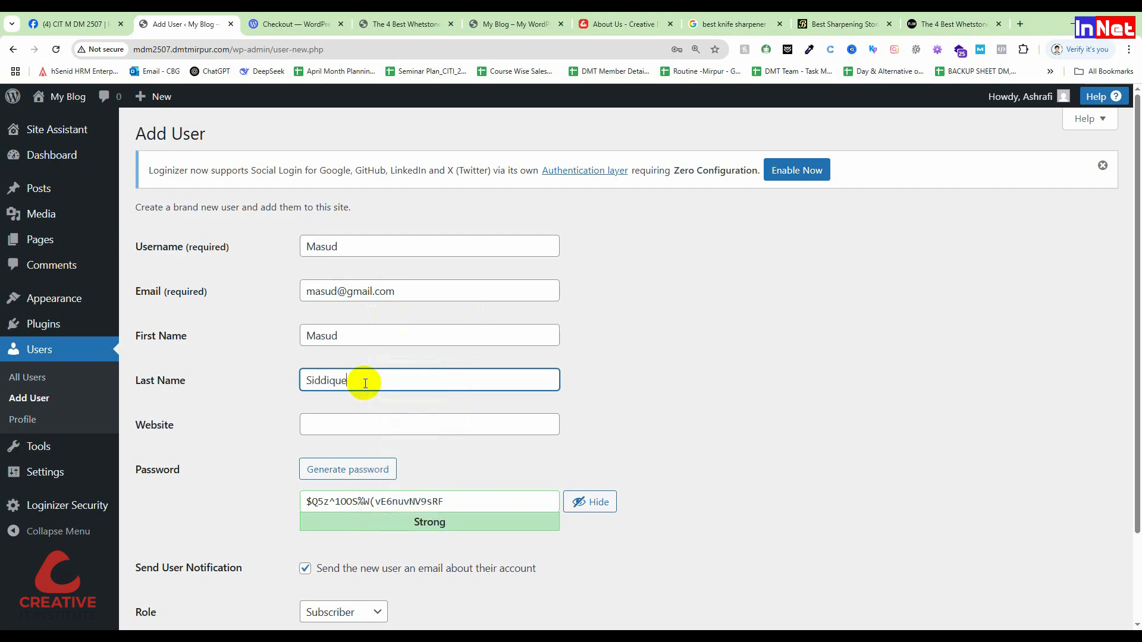
Copy the site URL from the address bar and paste it as the website
scroll(365, 383, down, 1)
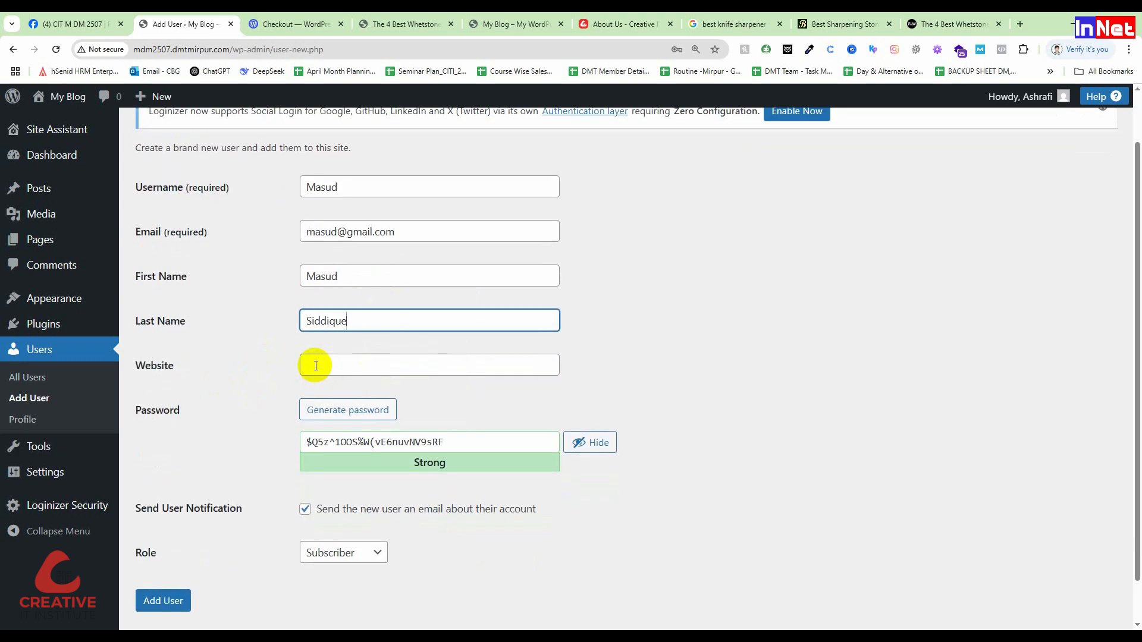
click(312, 365)
click(226, 49)
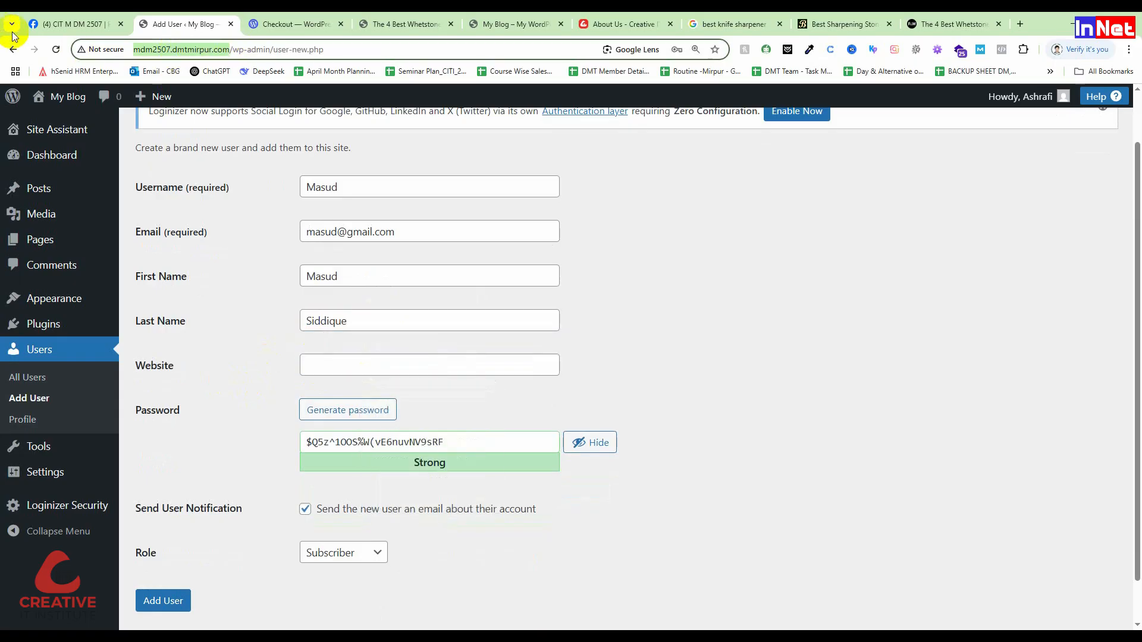
right_click(199, 54)
click(238, 137)
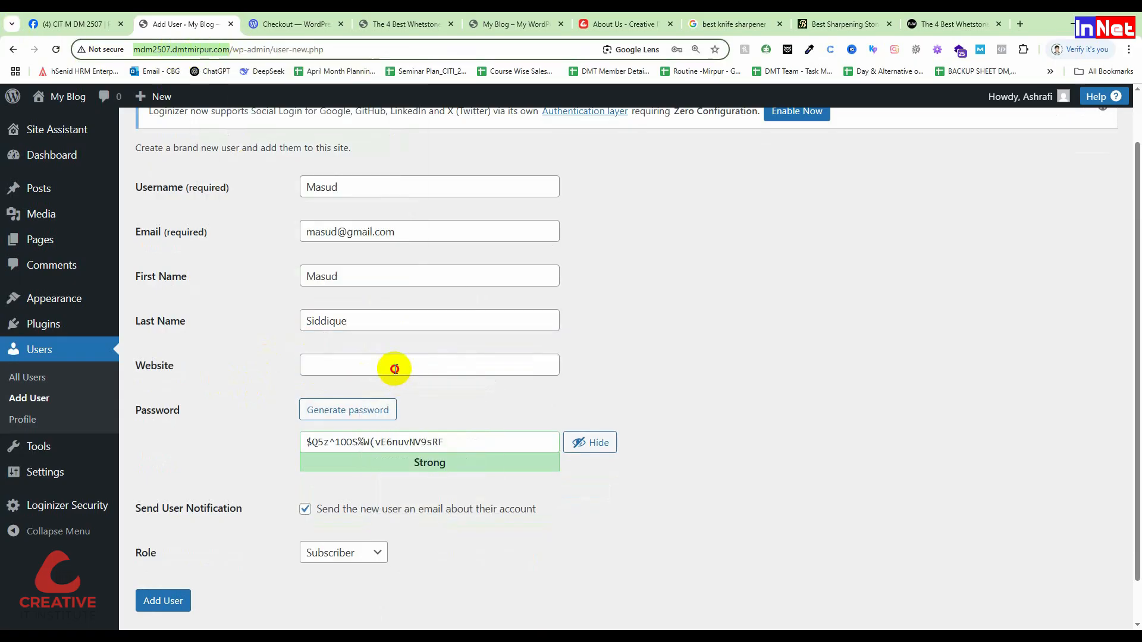
click(395, 365)
key(ctrl+v)
Replace the generated password with a custom one, choose Administrator, and create the account
click(565, 445)
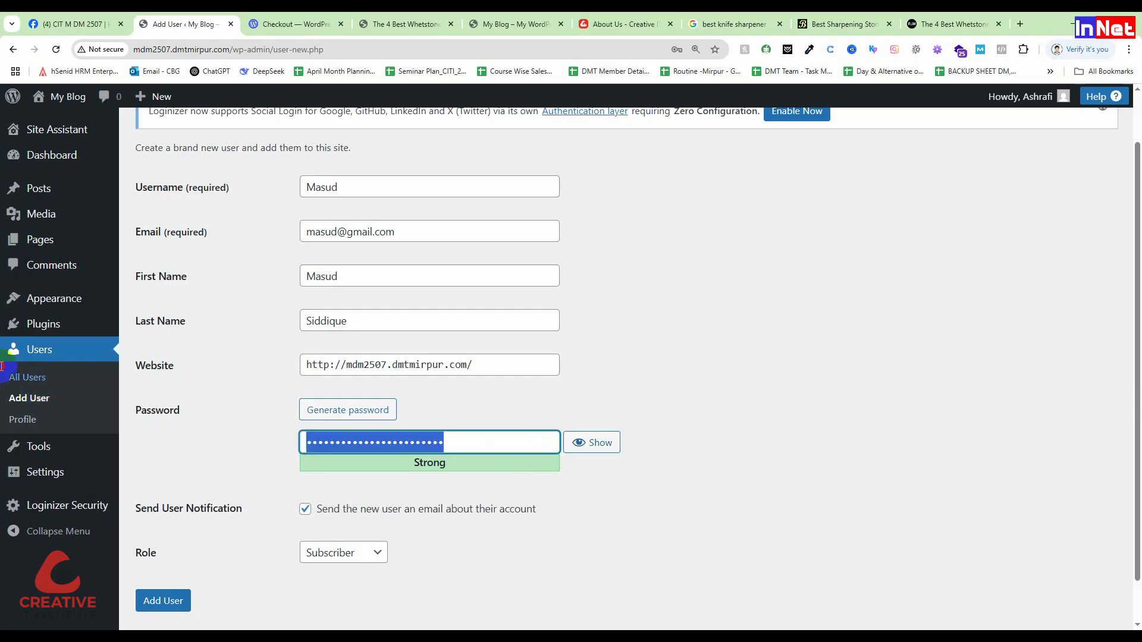
key(shift+Tab)
key(BackSpace)
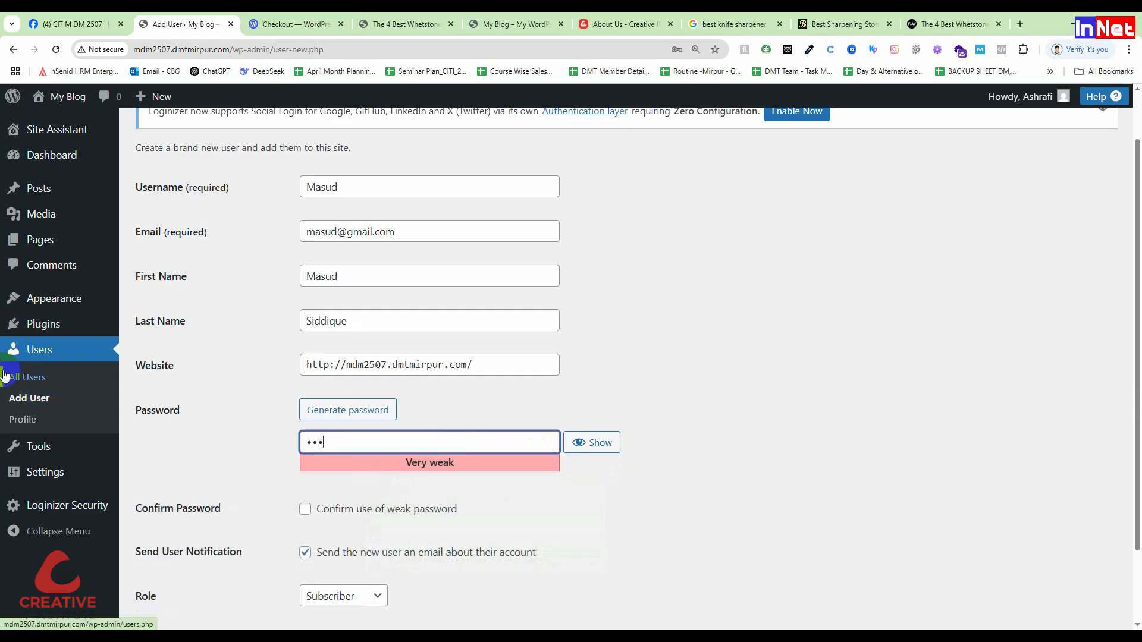
scroll(237, 440, down, 1)
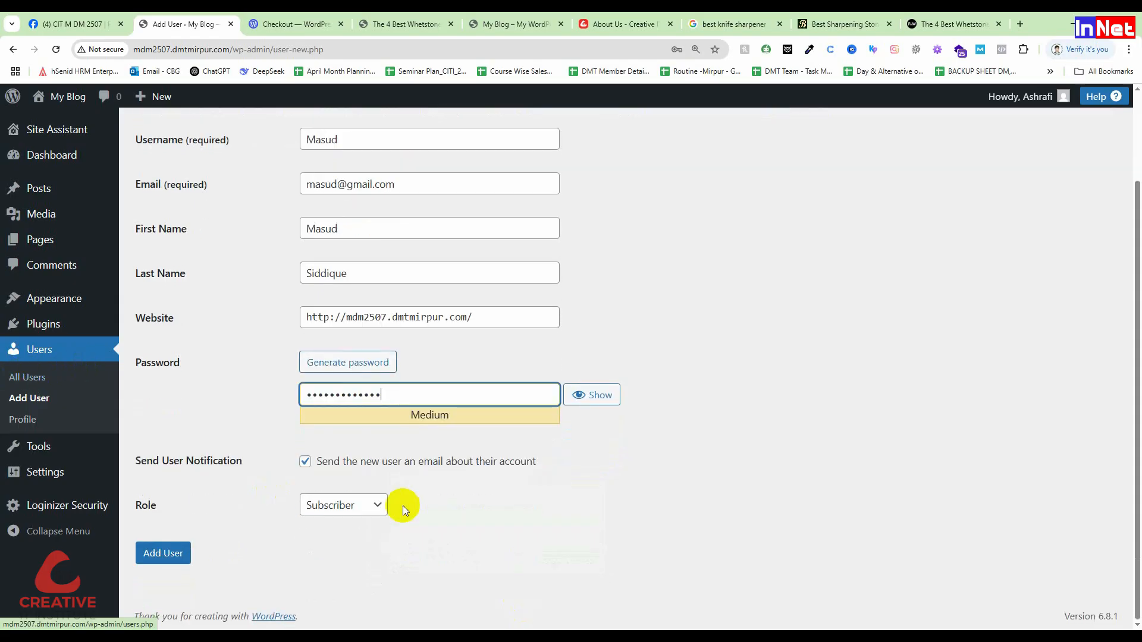
click(369, 499)
click(344, 601)
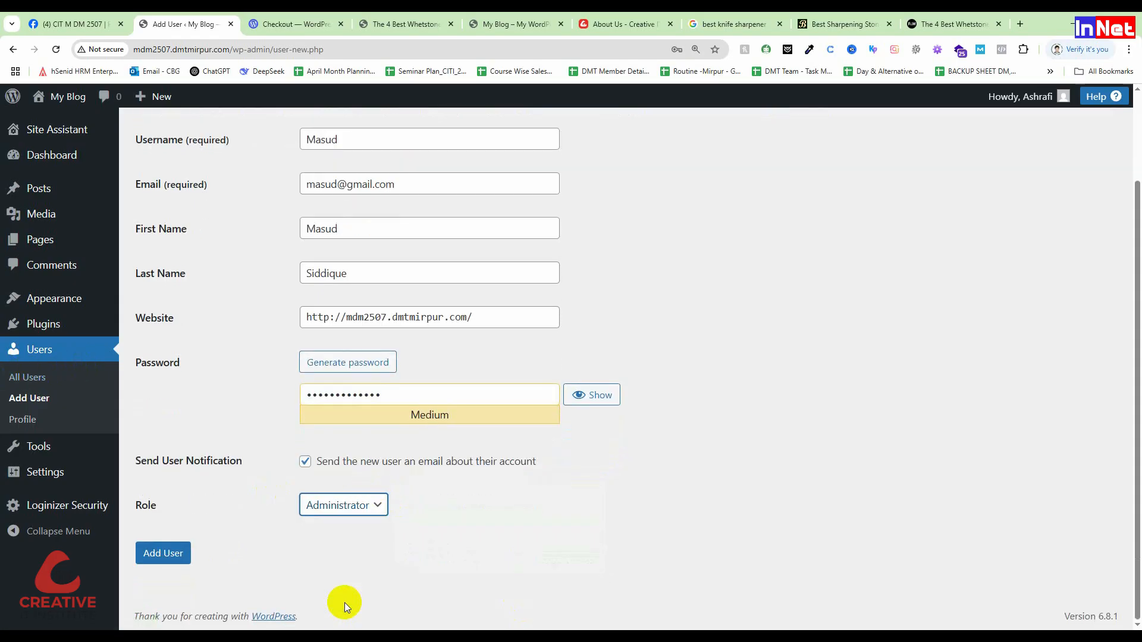
click(164, 553)
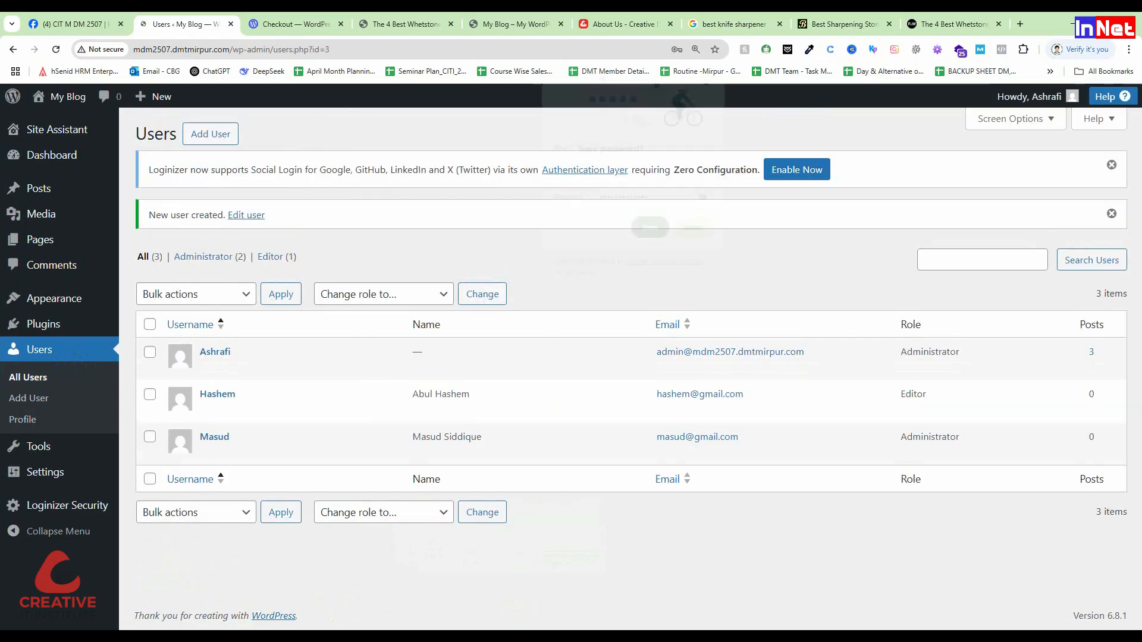
Save the new Administrator's login in Chrome's Save password prompt
click(651, 230)
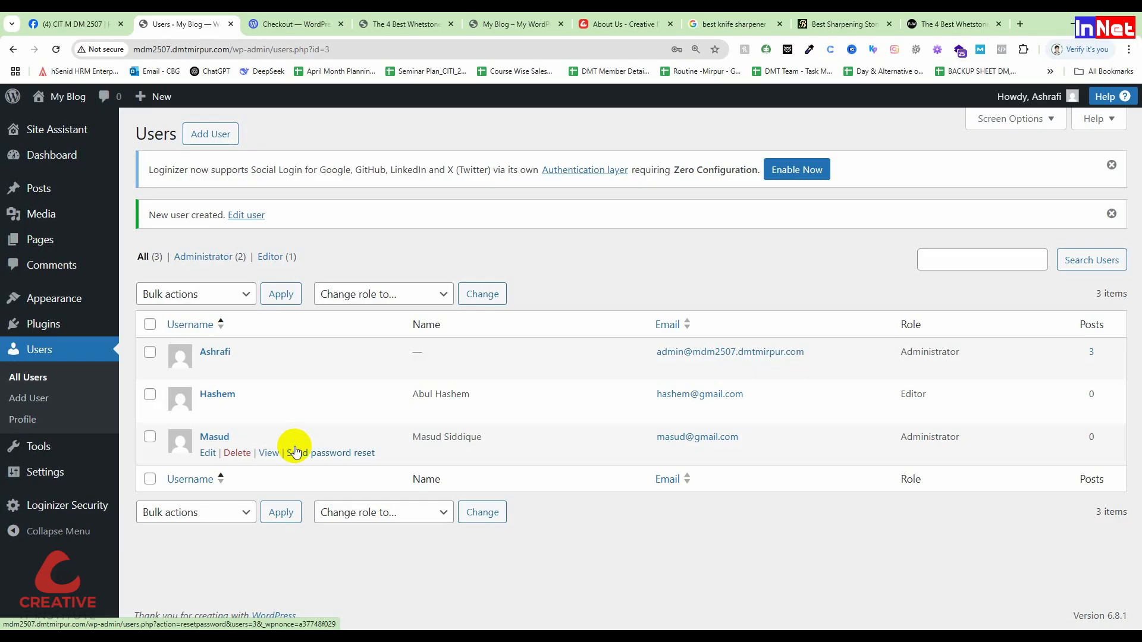
mouse_move(1046, 101)
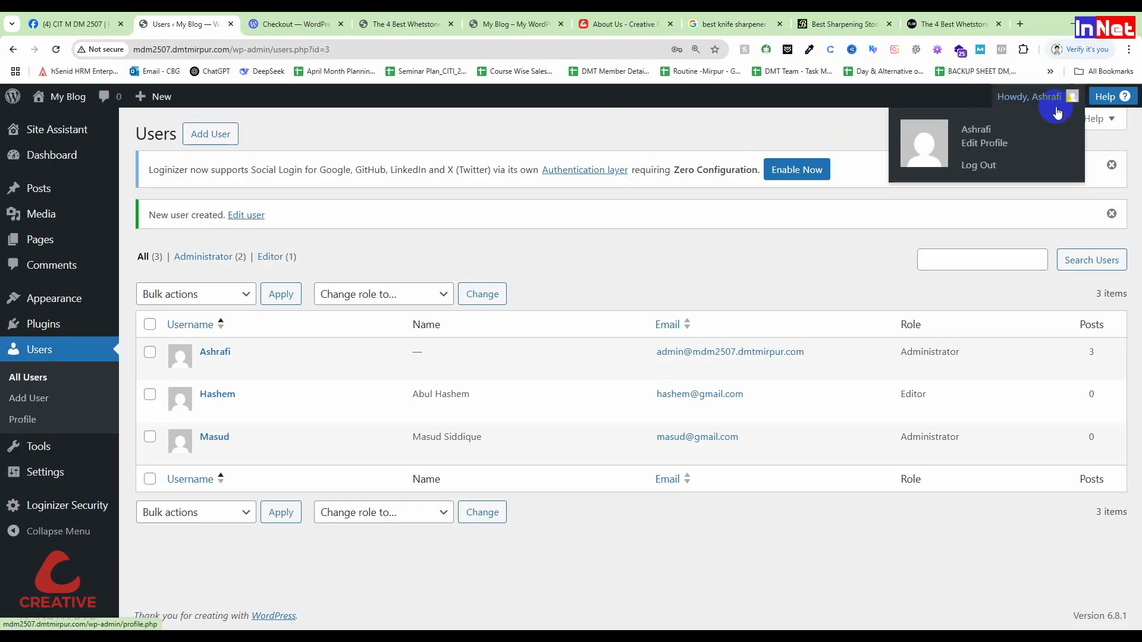
Log out, sign in with the new Administrator's saved login, and view All Users
click(987, 164)
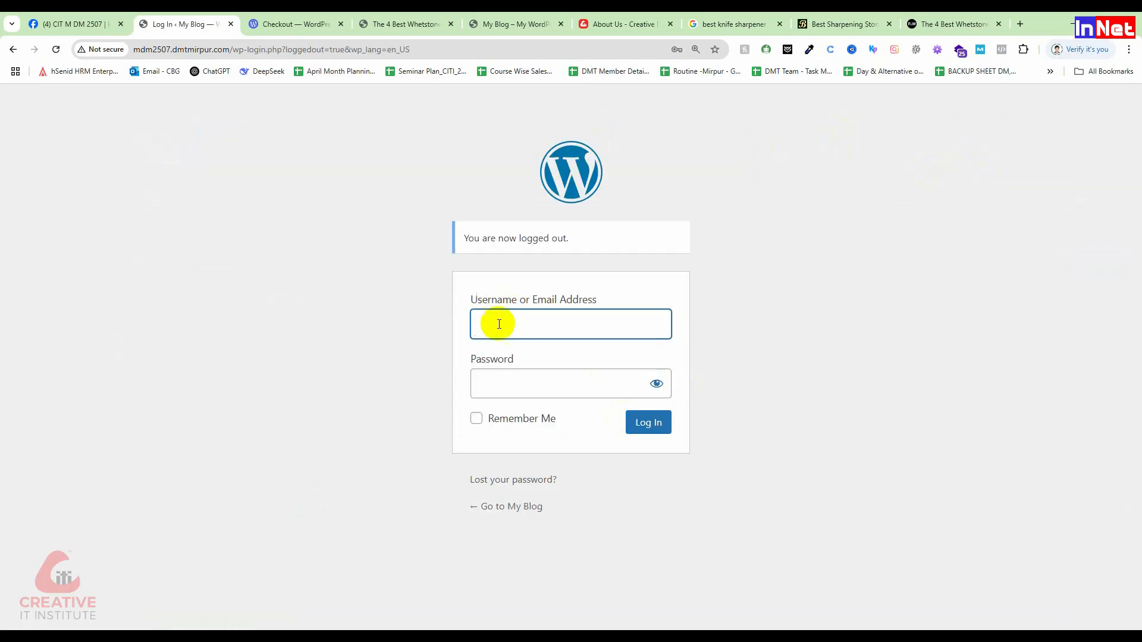
click(500, 321)
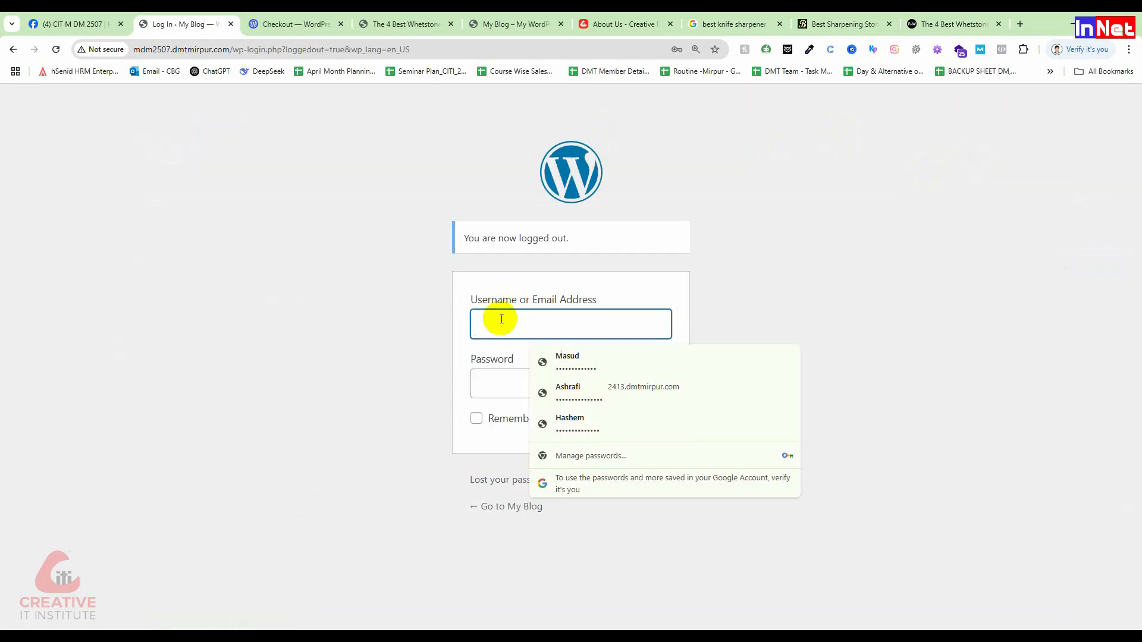
click(607, 367)
click(638, 424)
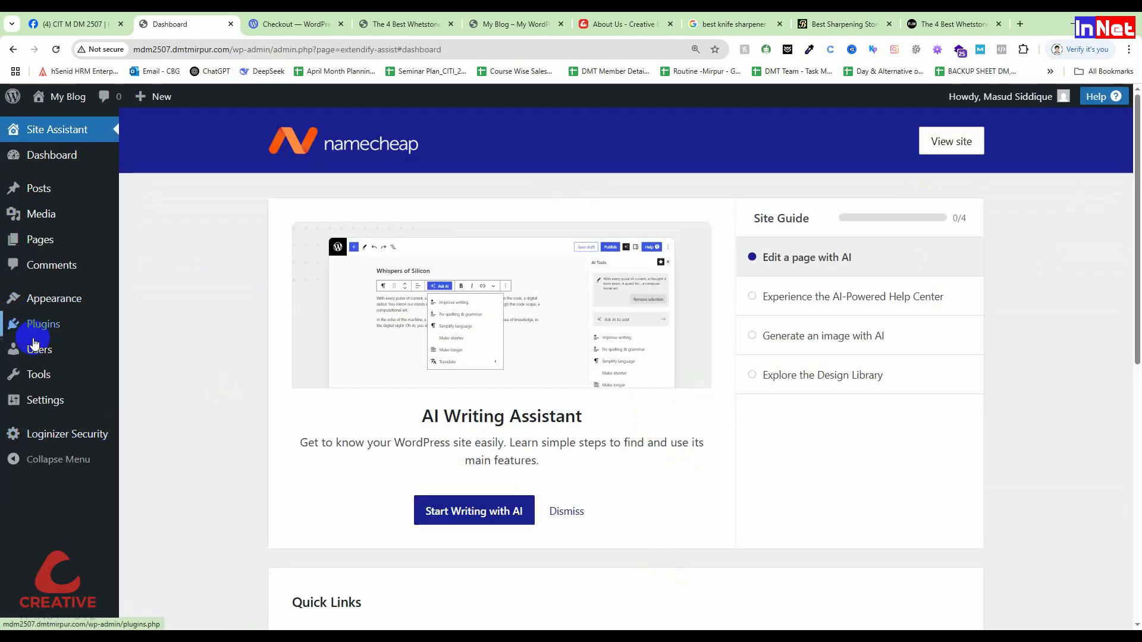
click(128, 351)
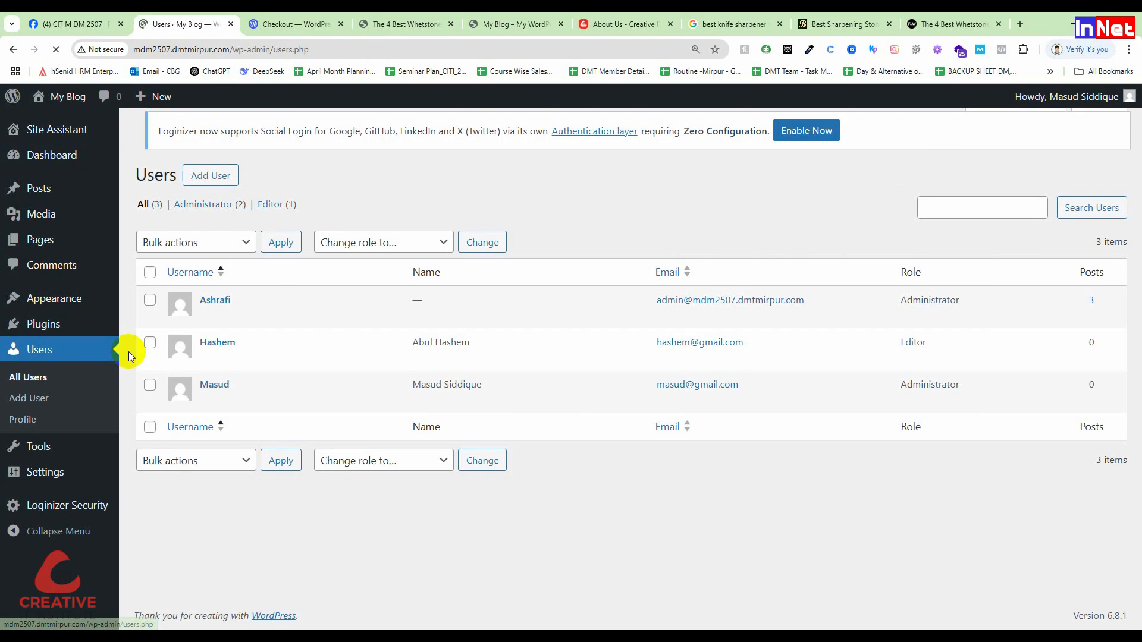
mouse_move(237, 324)
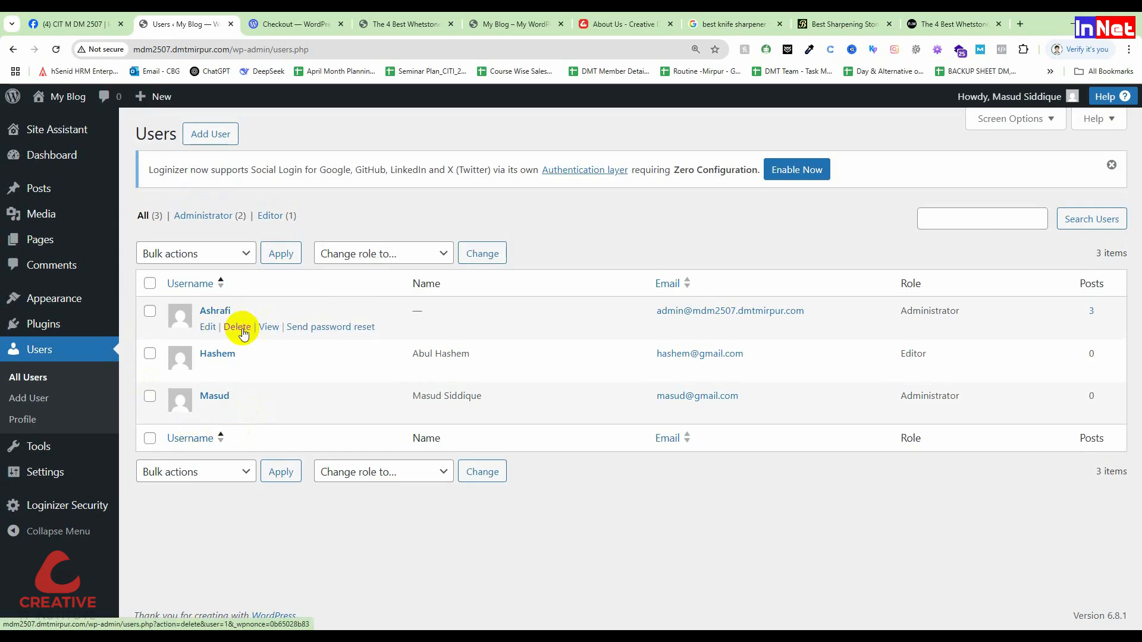